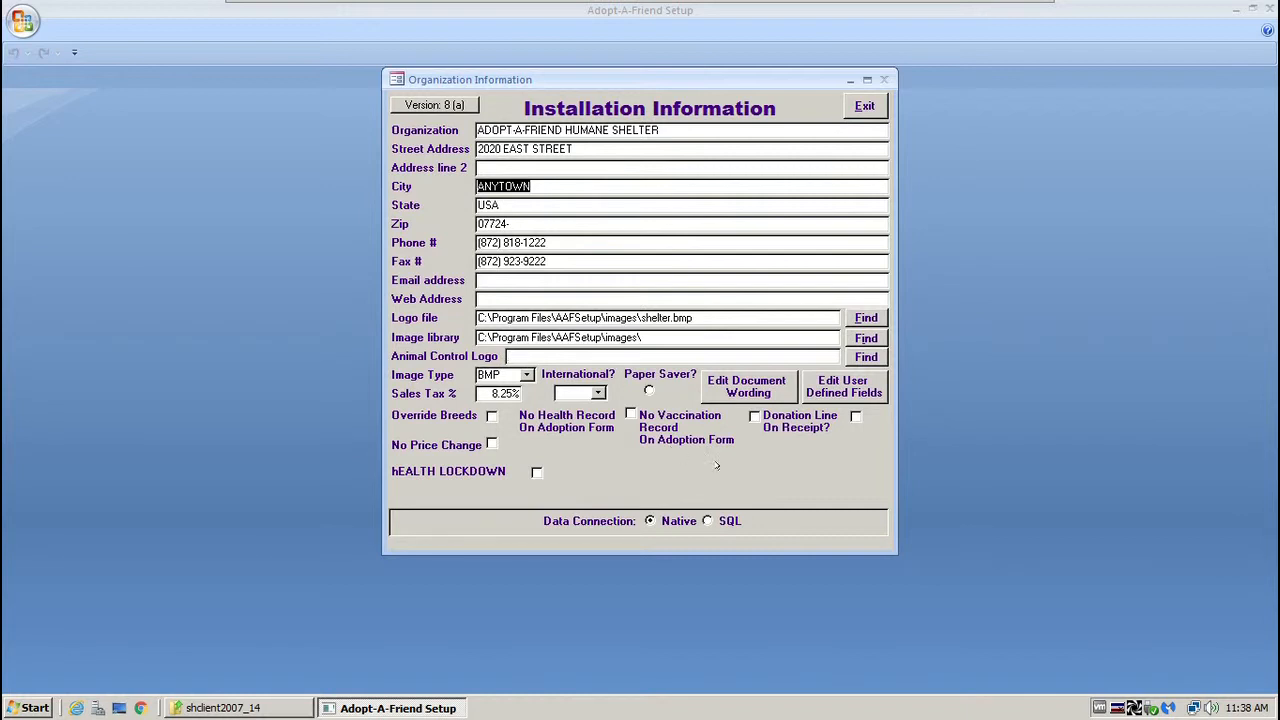
Change the organization's image type from BMP to JPG, then bring up the International? choices.
click(525, 374)
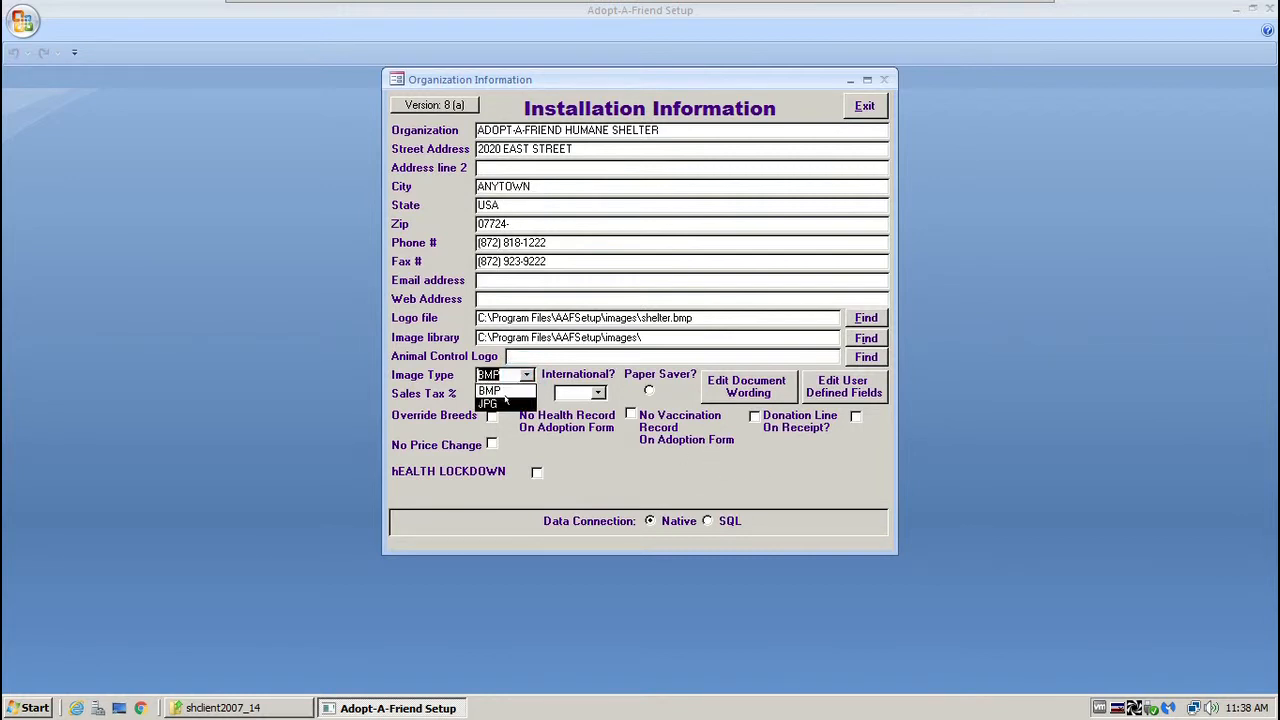
click(505, 402)
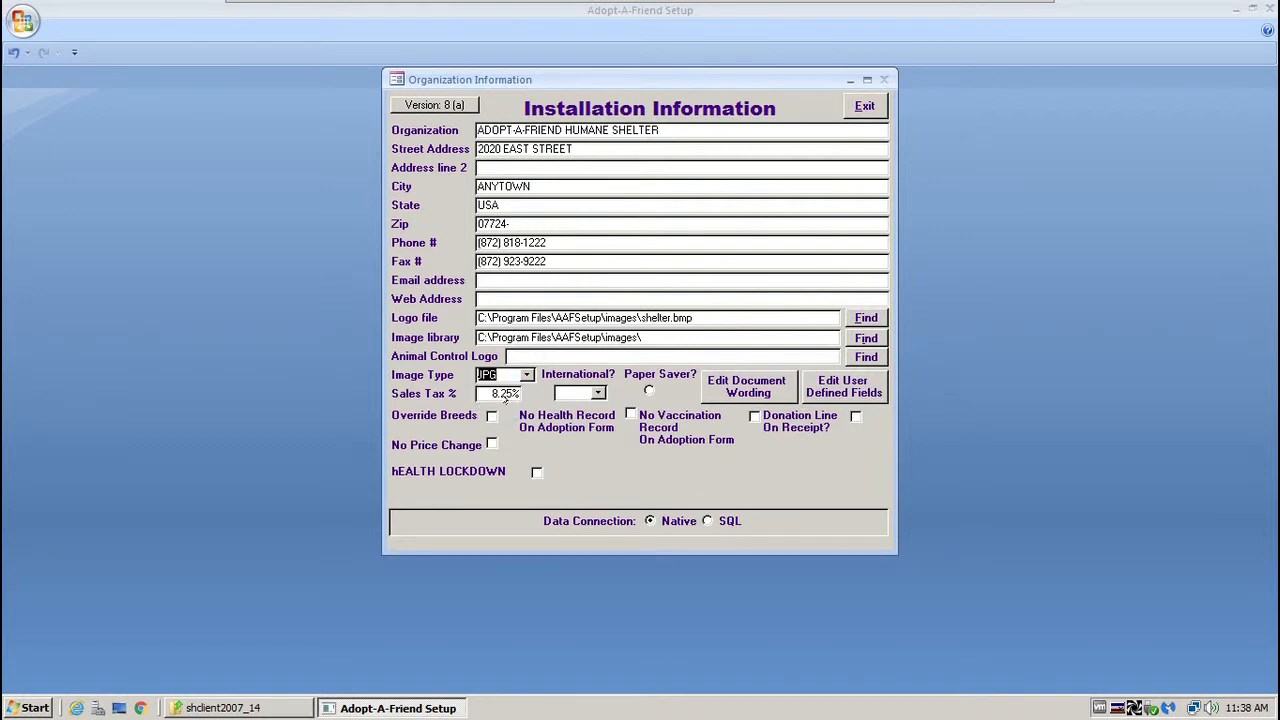
key(Tab)
click(596, 392)
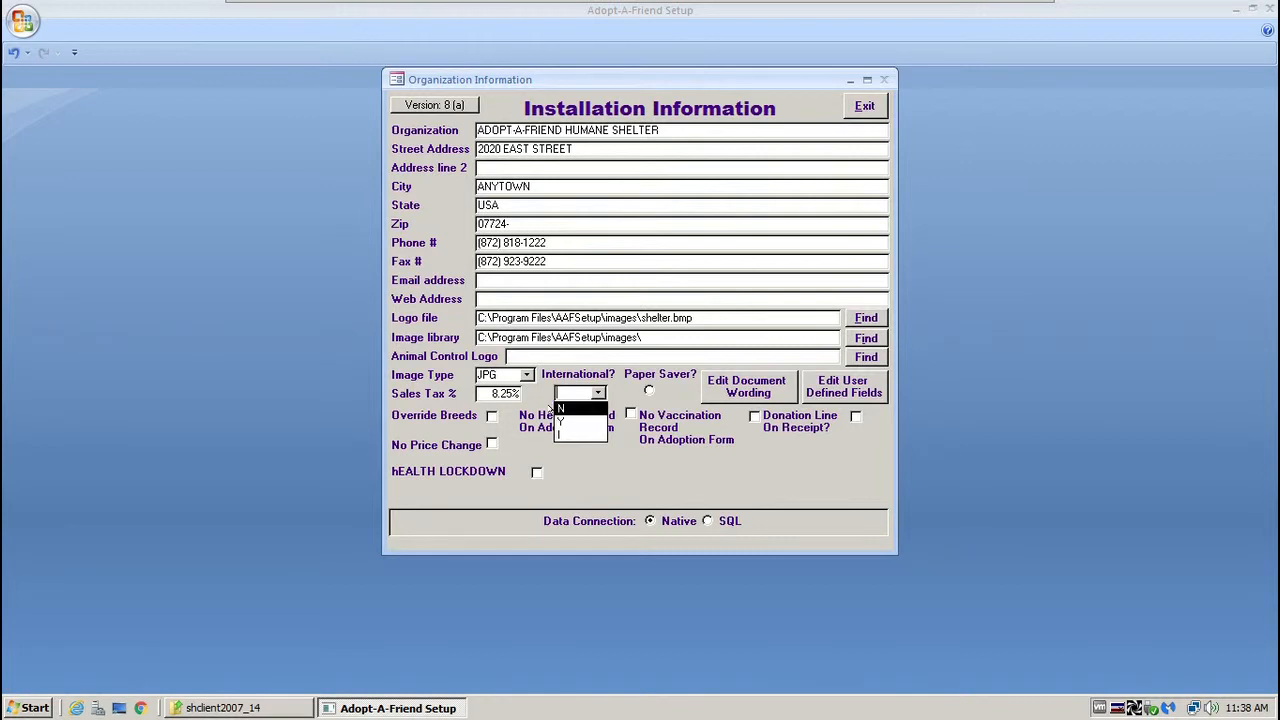
Leave International? blank and switch the Paper Saver? option on.
click(673, 378)
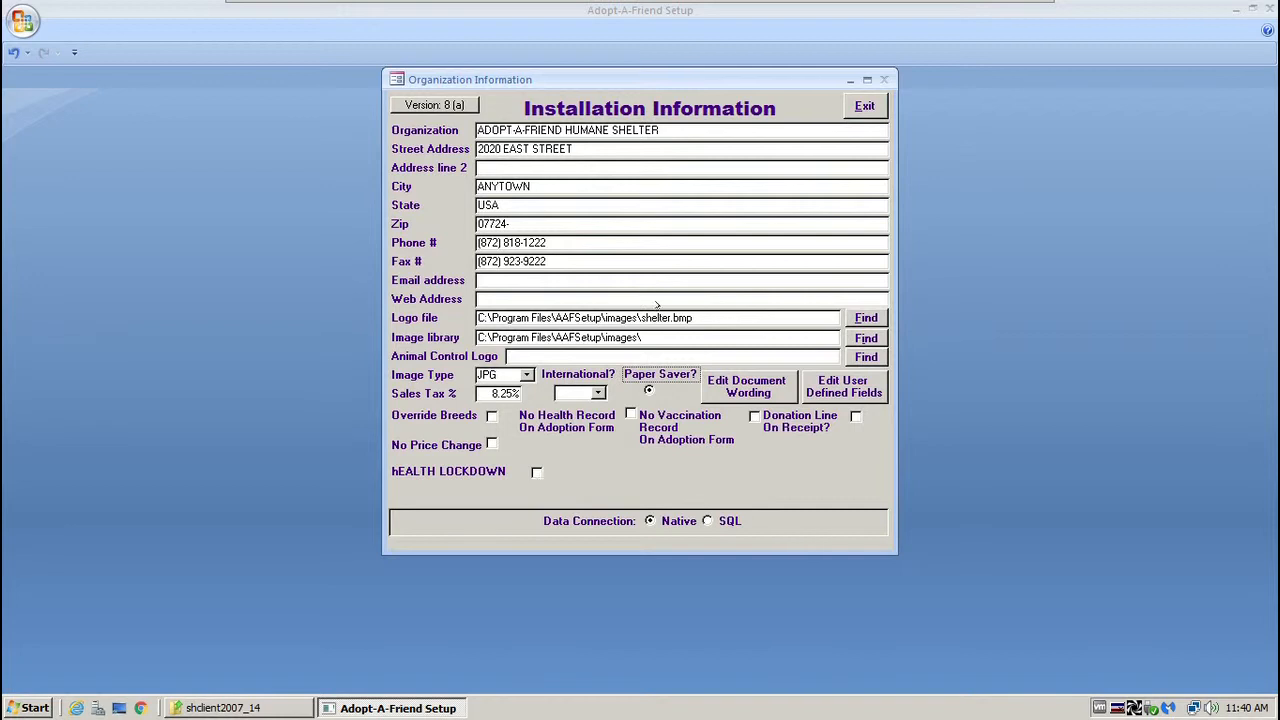
Point the logo file to shelter.jpg in the server's AAFServer2\images folder.
drag(697, 318, 478, 318)
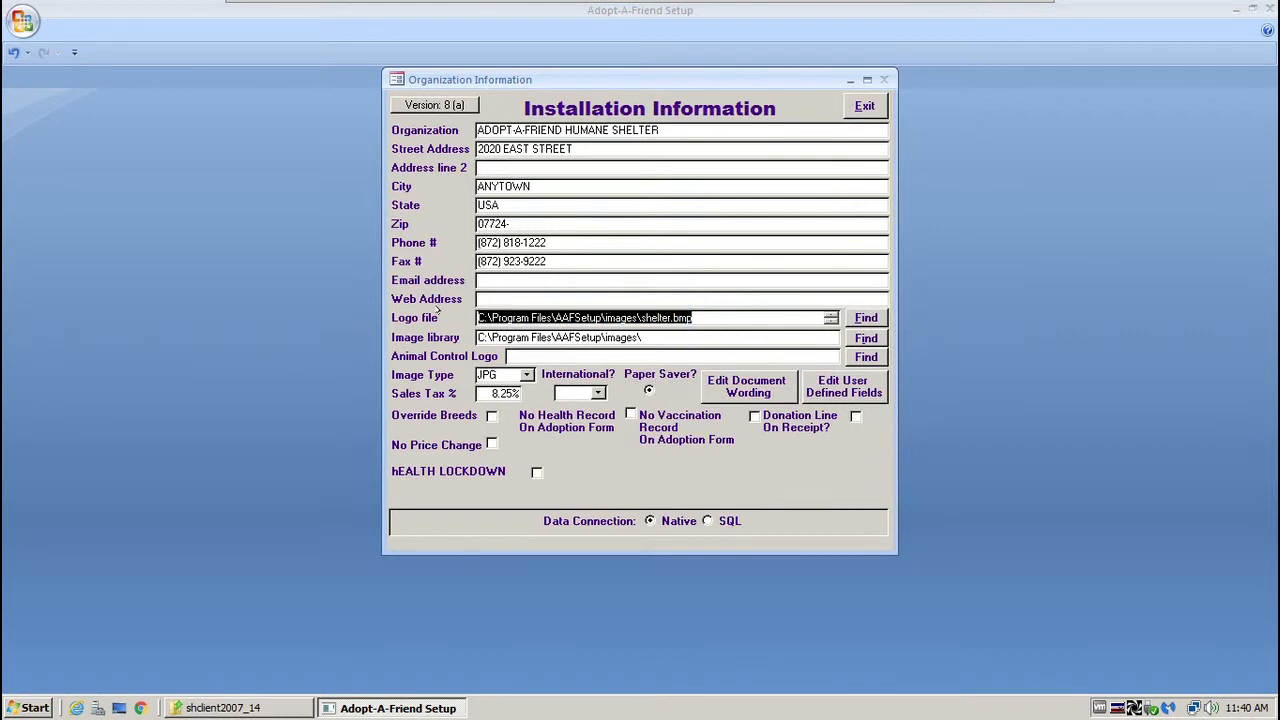
click(722, 316)
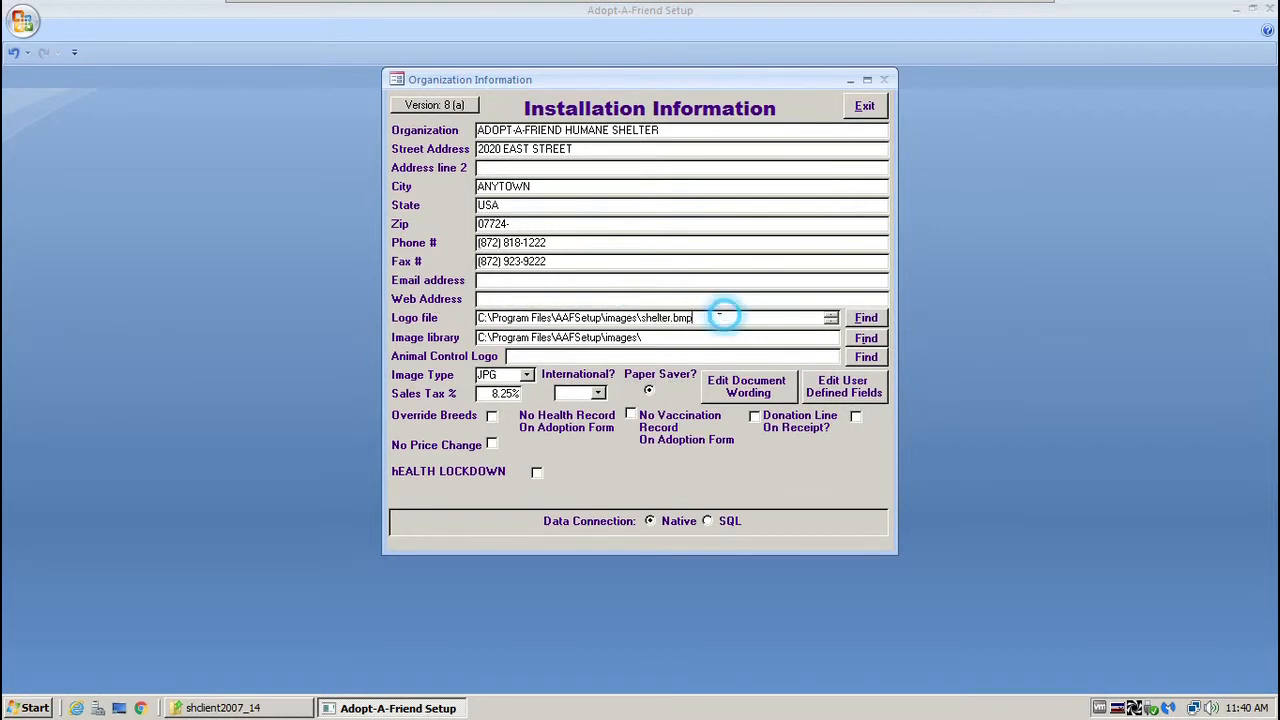
drag(725, 316, 477, 318)
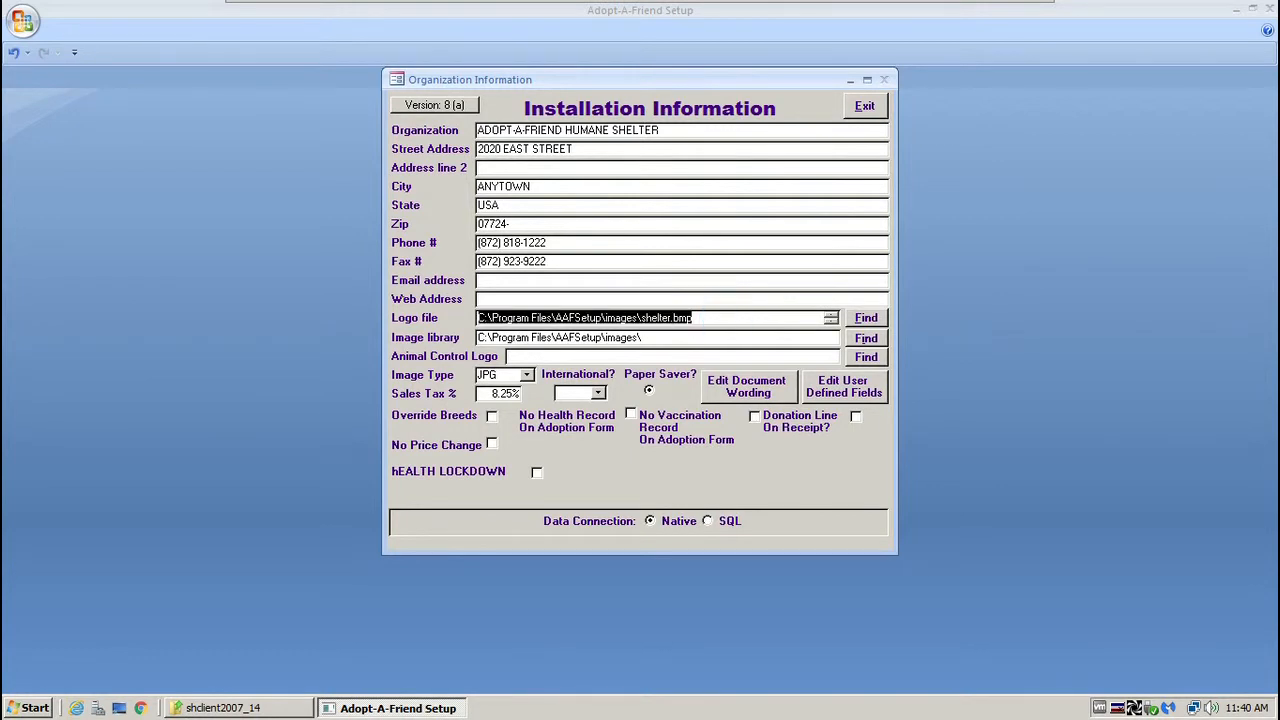
click(865, 317)
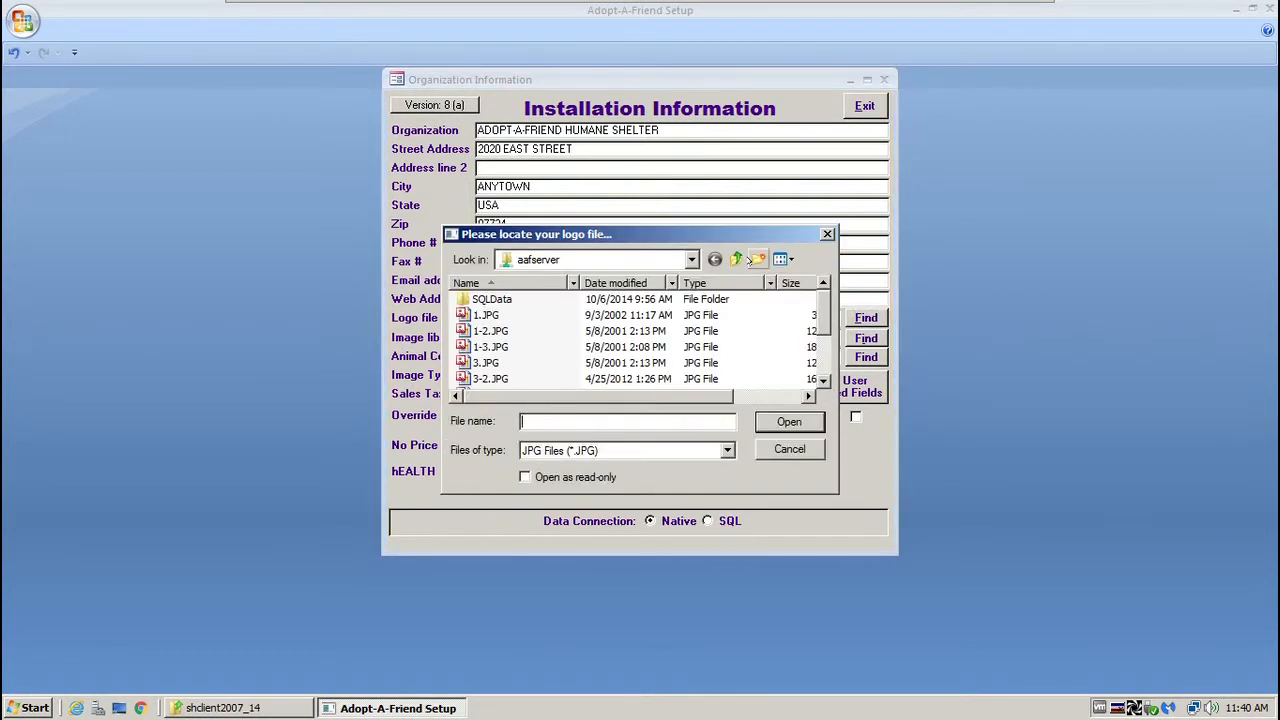
click(691, 259)
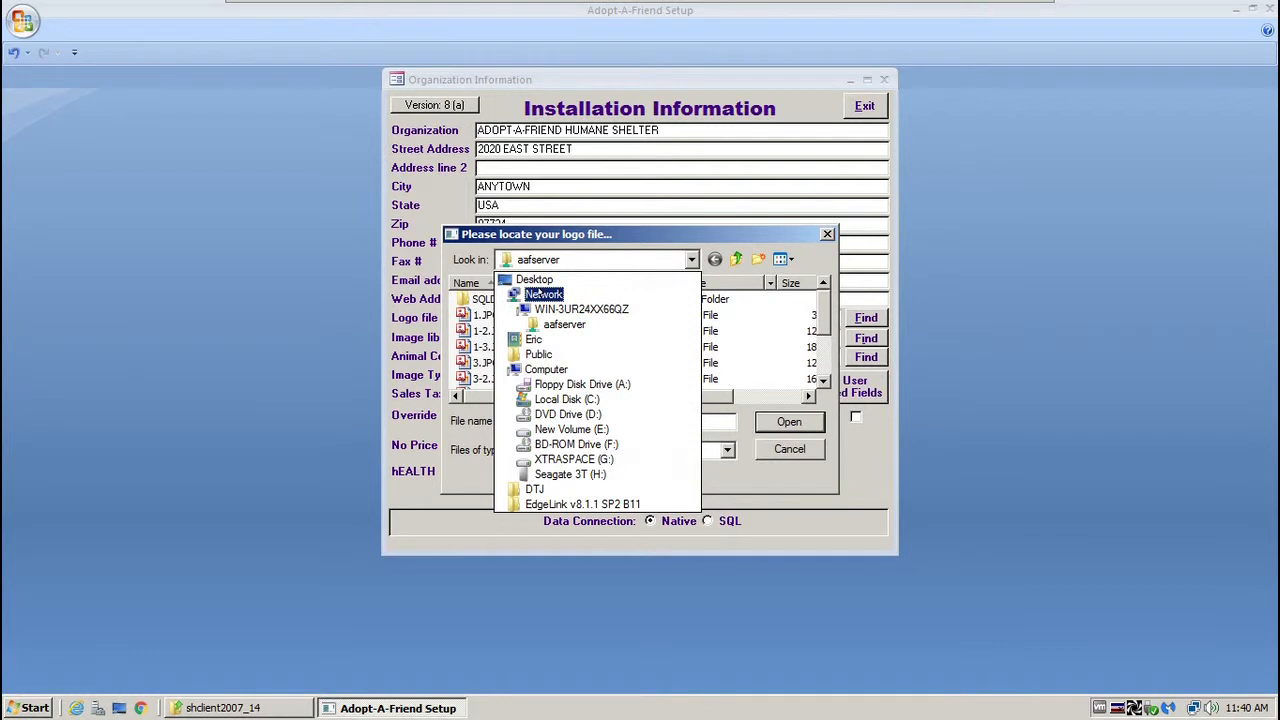
click(580, 309)
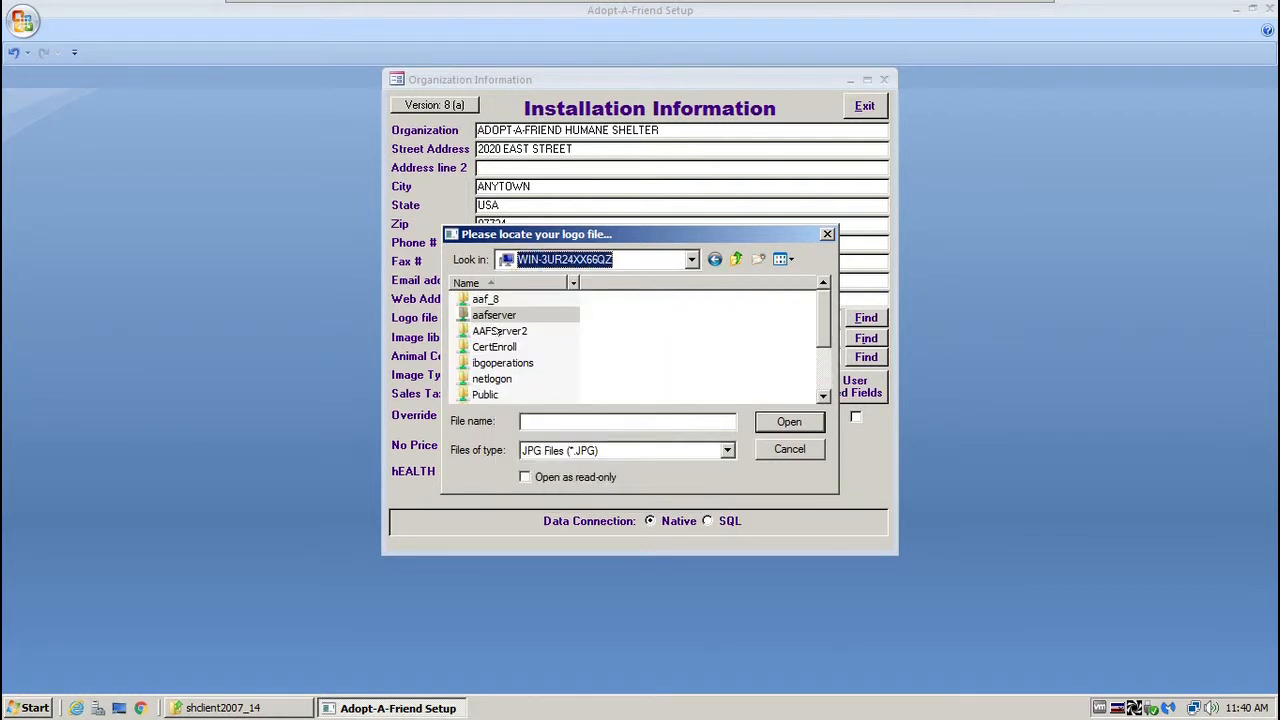
click(490, 330)
click(500, 331)
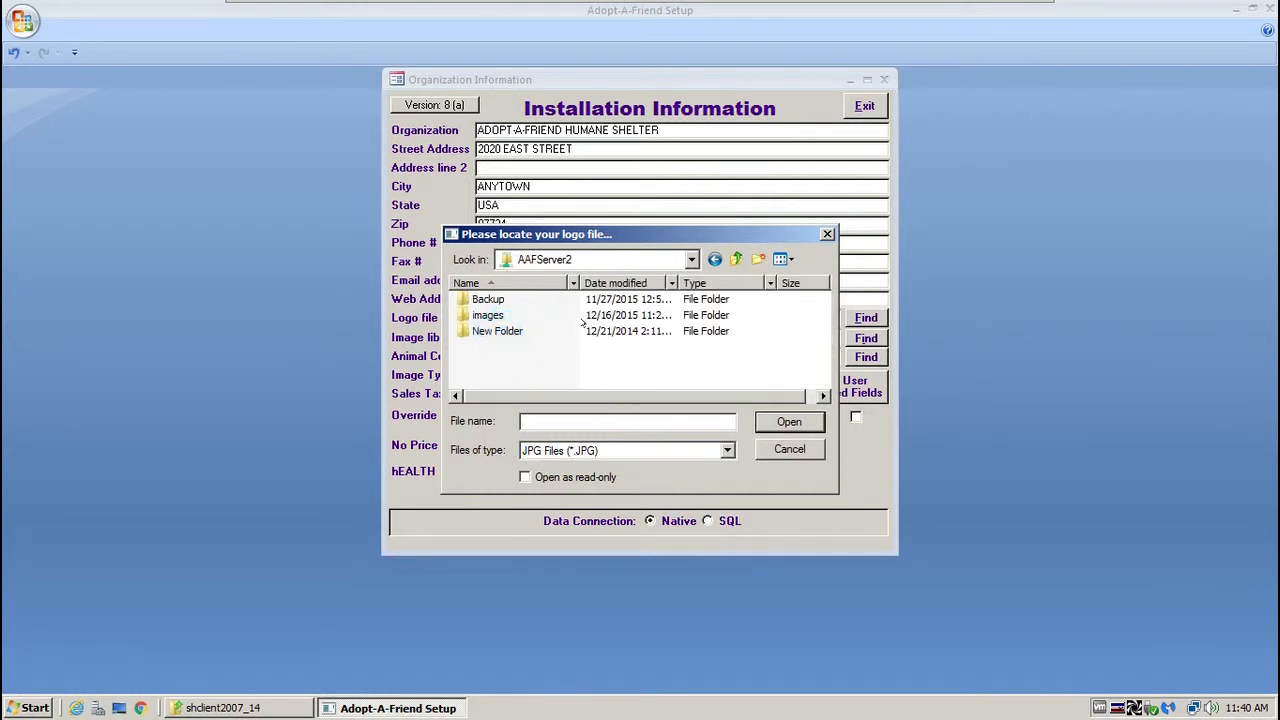
double_click(489, 316)
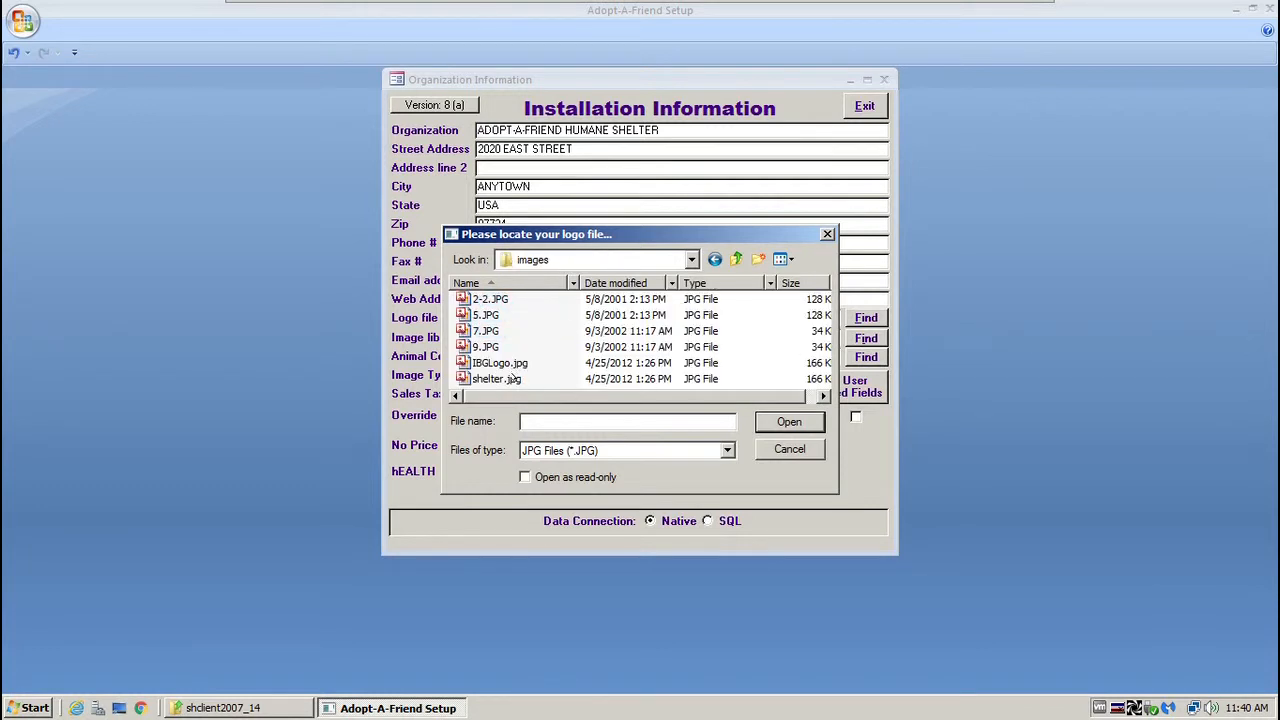
double_click(494, 378)
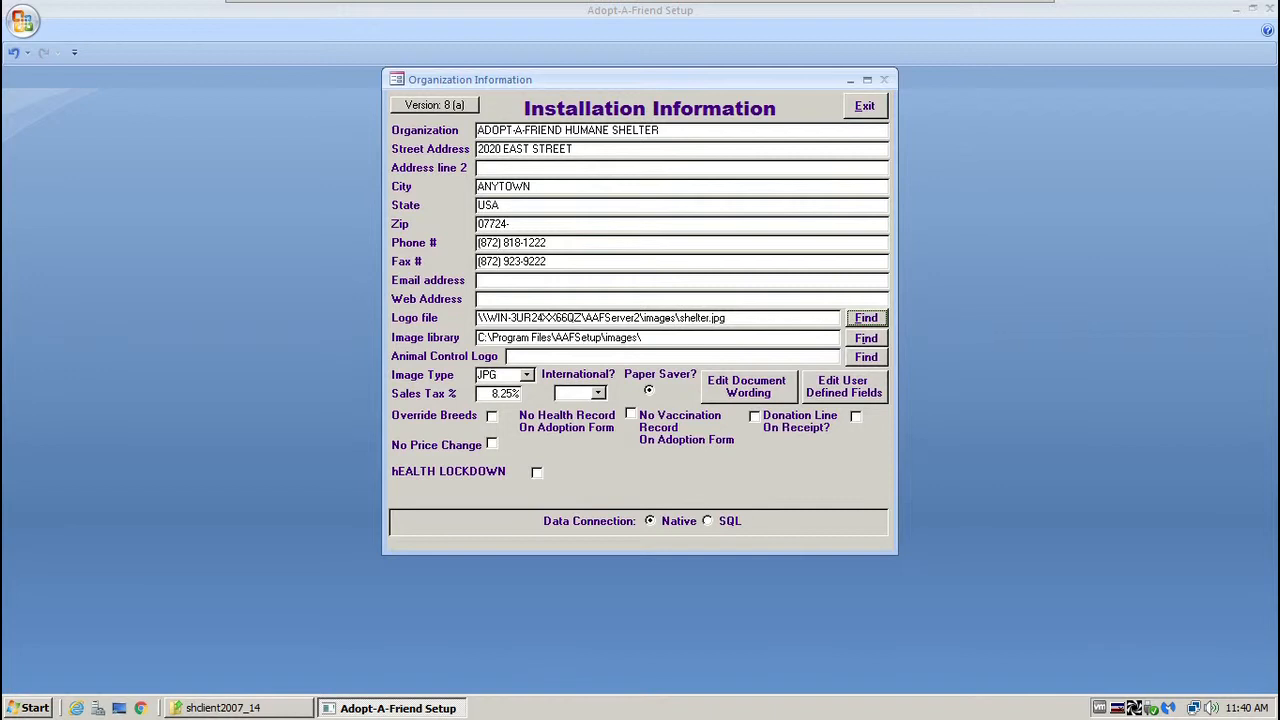
Replace the Image library path with the AAFServer2\images folder path from the logo file.
drag(680, 317, 478, 317)
key(ctrl+c)
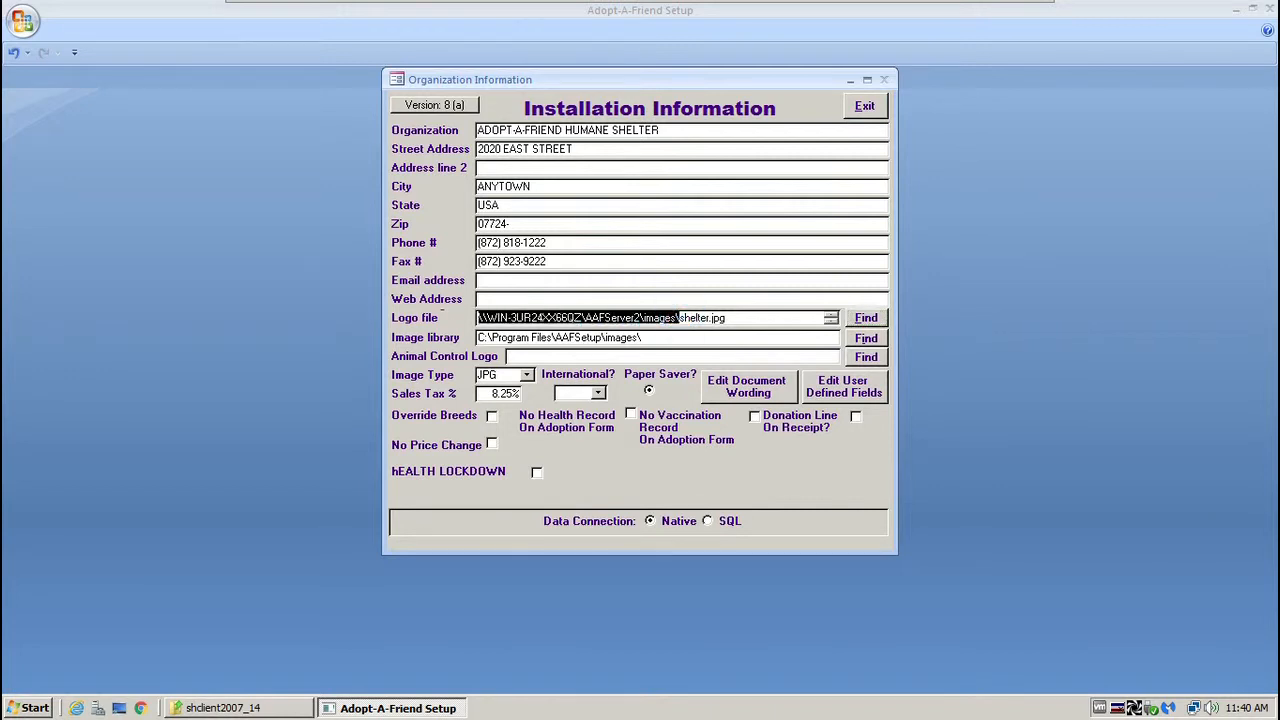
drag(479, 337, 655, 339)
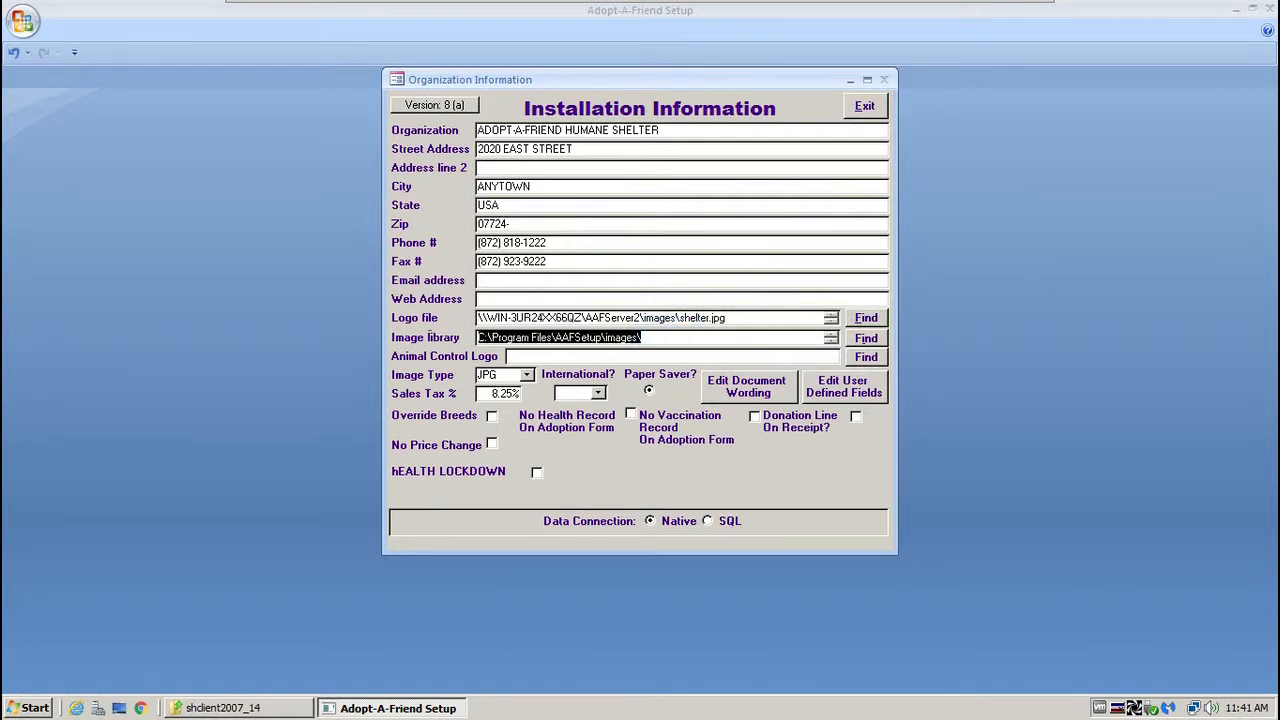
key(ctrl+v)
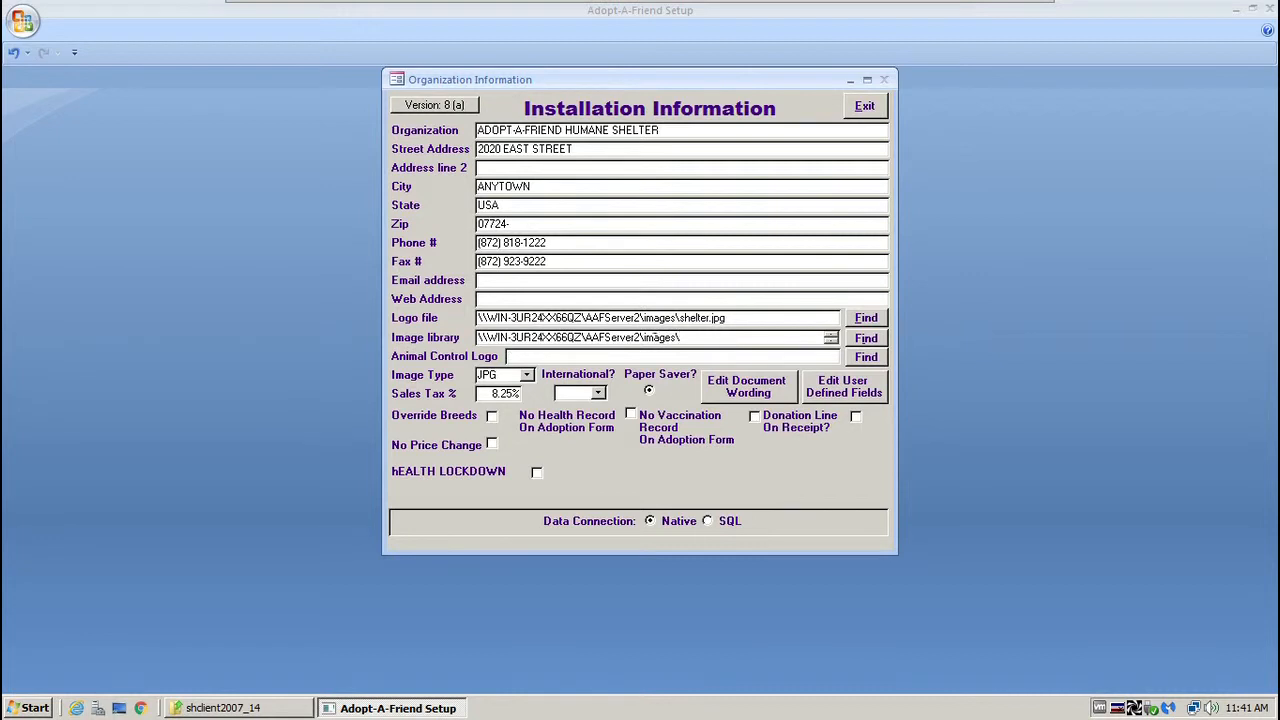
click(481, 317)
Exit Adopt-A-Friend Setup and launch the Adopt A Friend Client from the desktop.
click(865, 105)
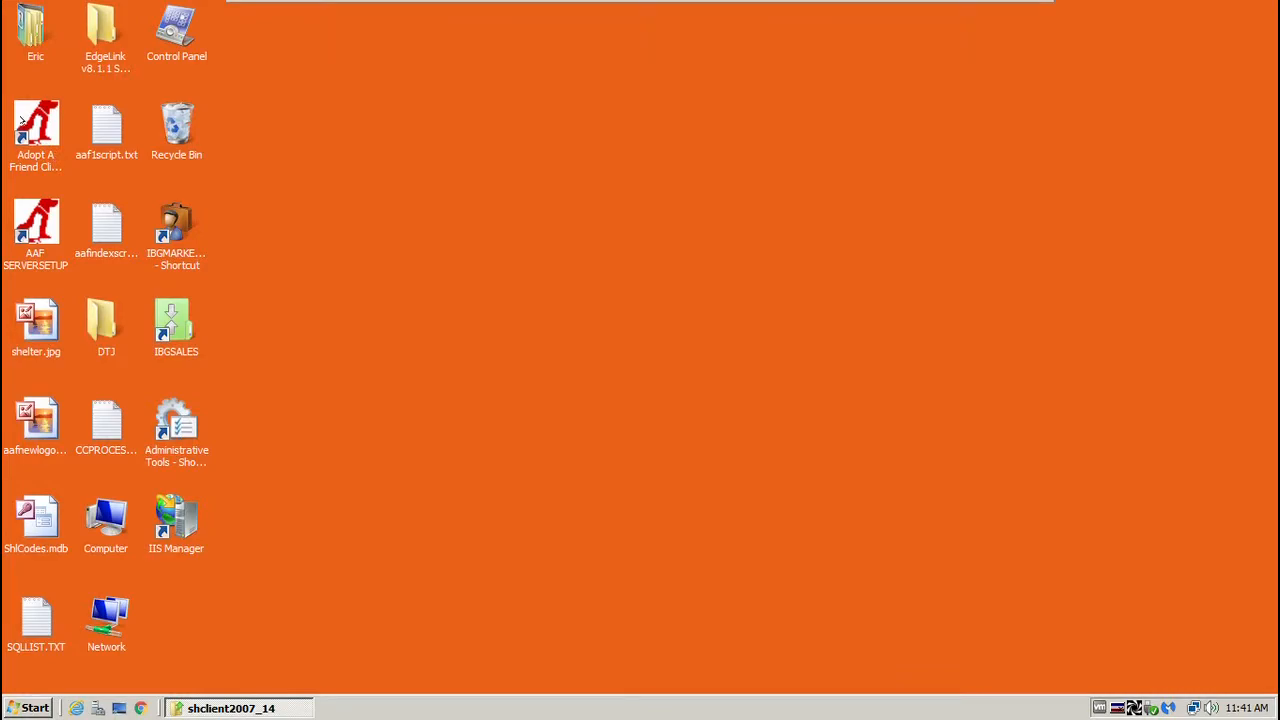
double_click(24, 117)
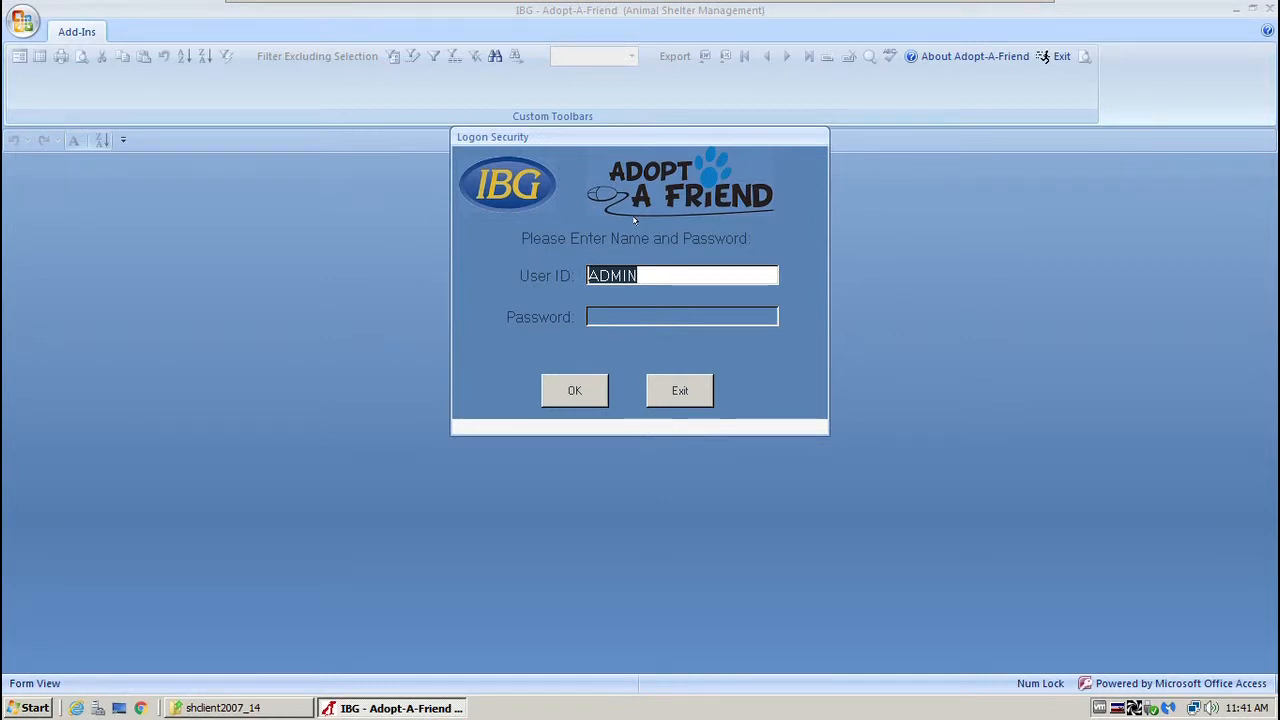
Log on as the administrator by entering the account password.
key(Tab)
text(admin)
key(Return)
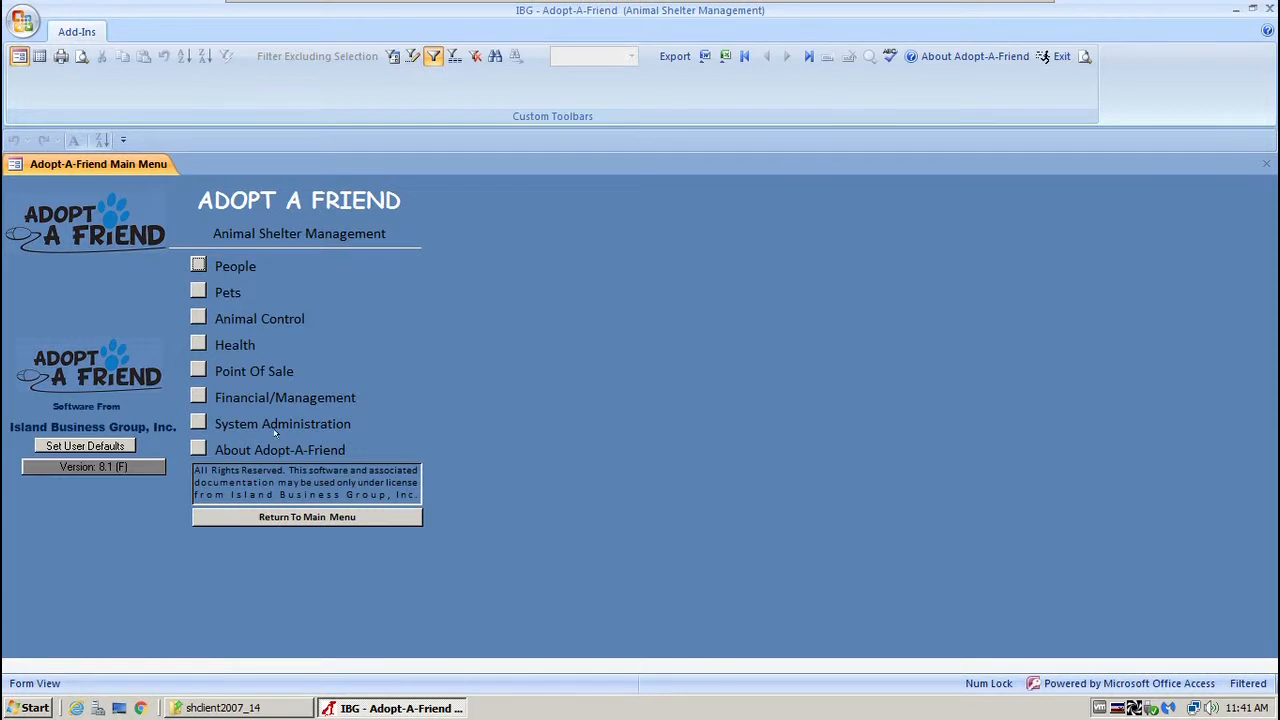
Go to System Administration > Security > Tasks to view the Staff task's Main Menu rights.
click(198, 423)
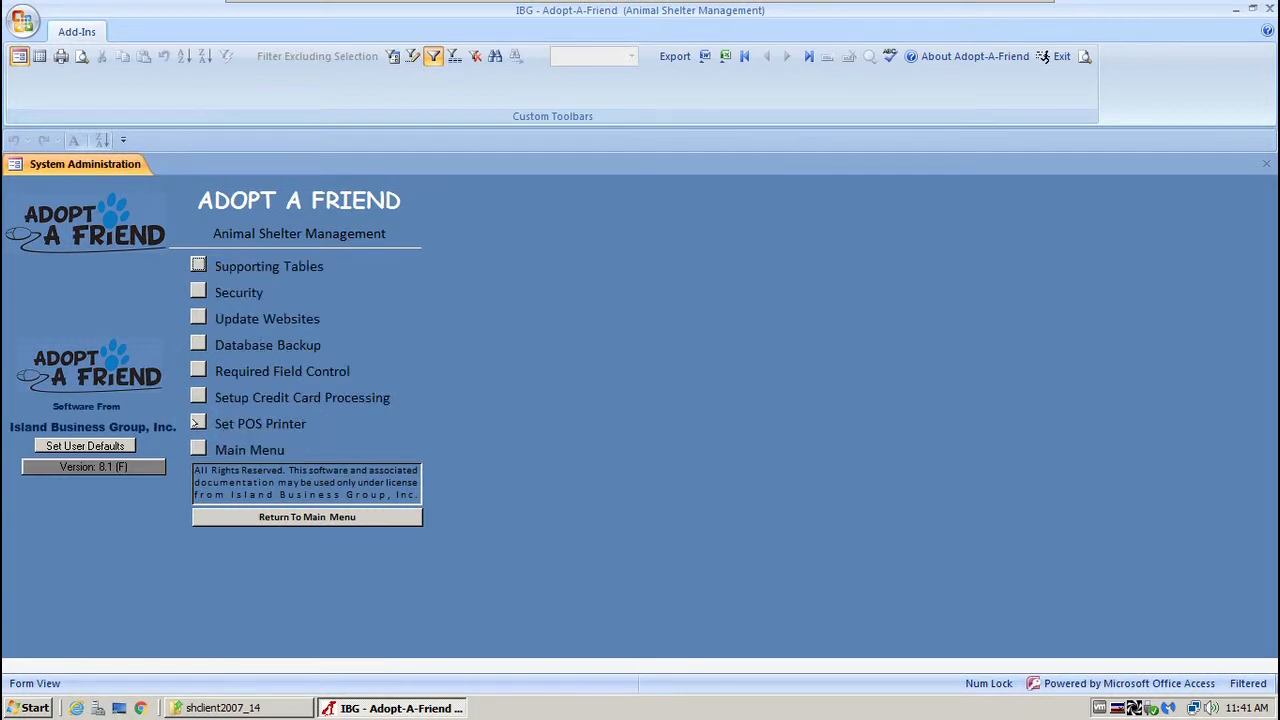
click(200, 291)
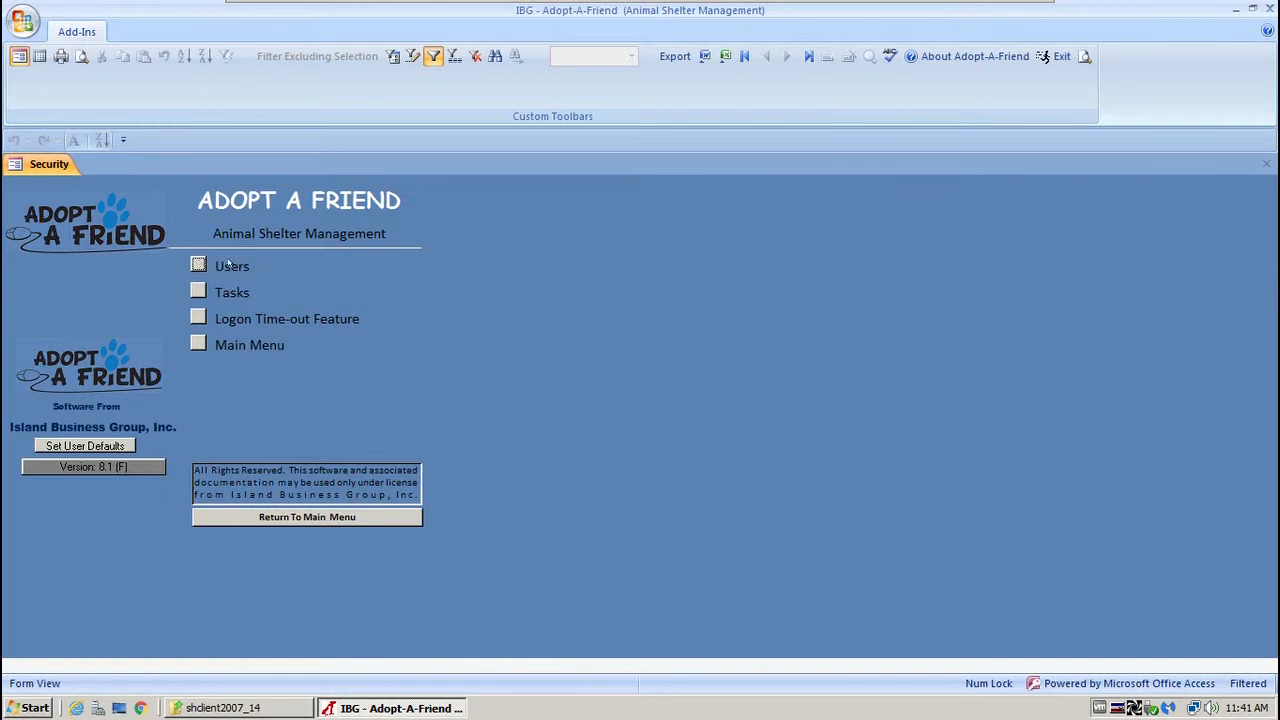
click(197, 290)
click(196, 289)
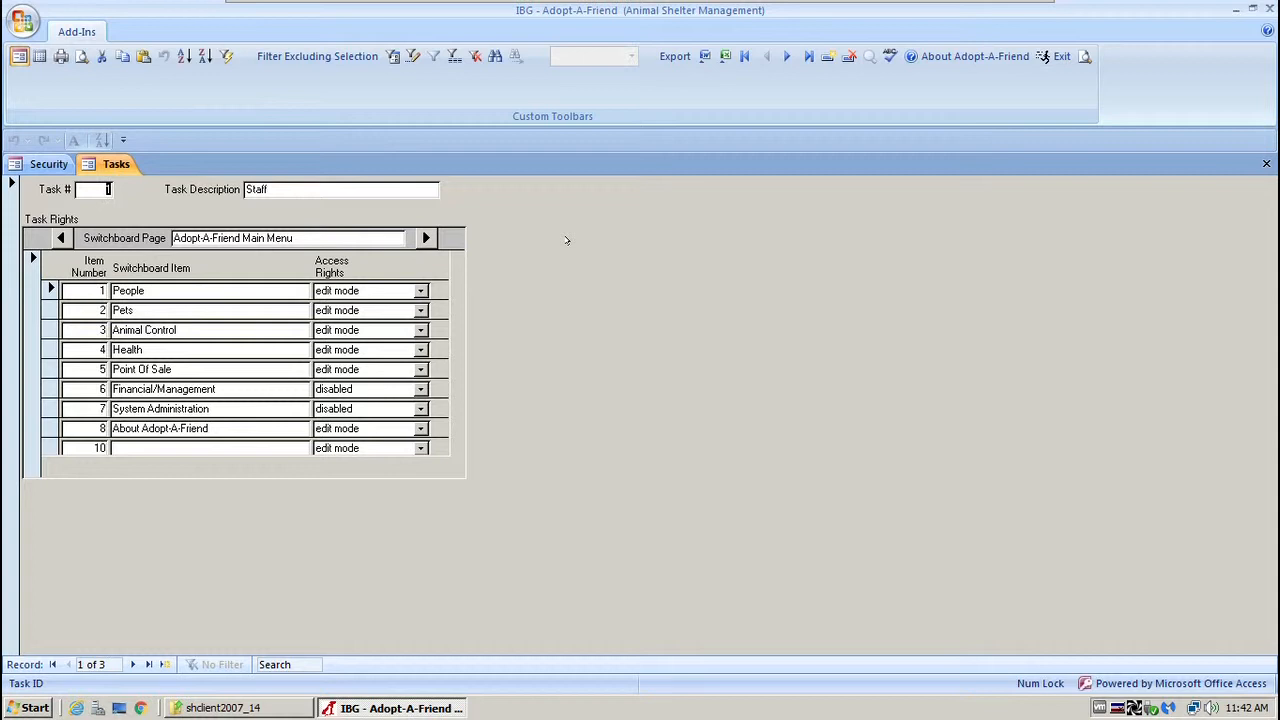
drag(311, 189, 243, 189)
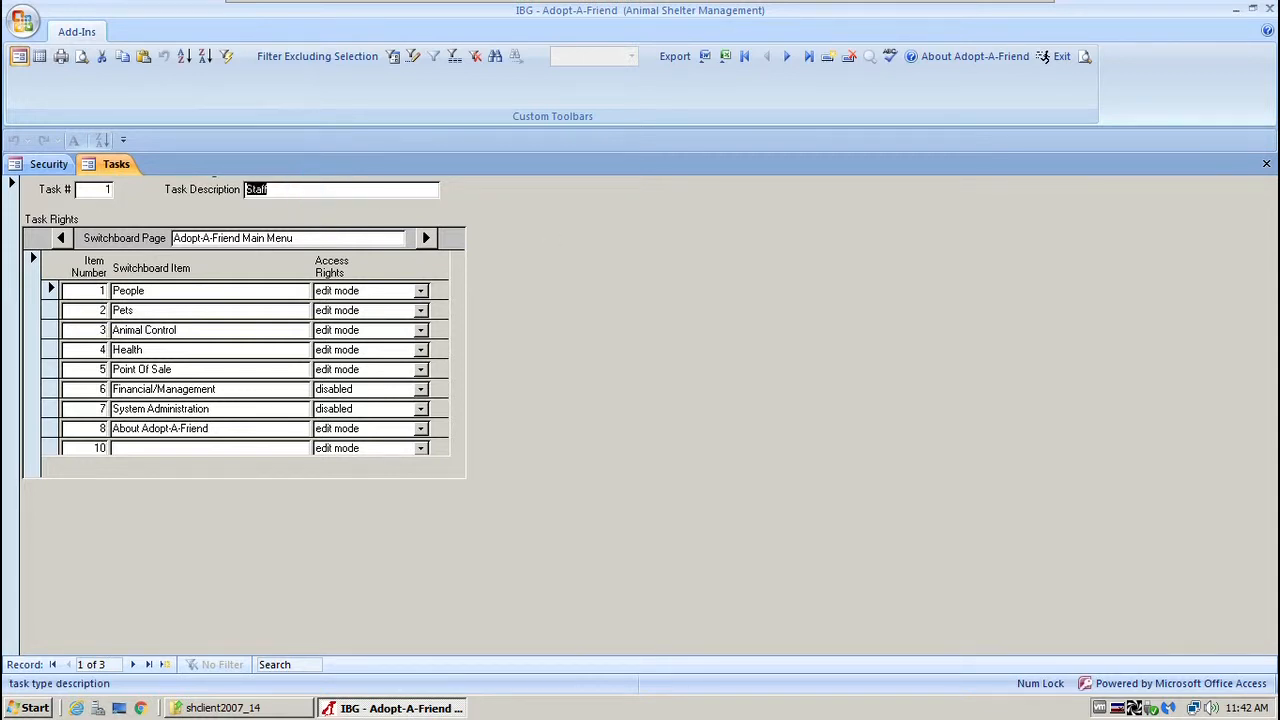
key(shift+Tab)
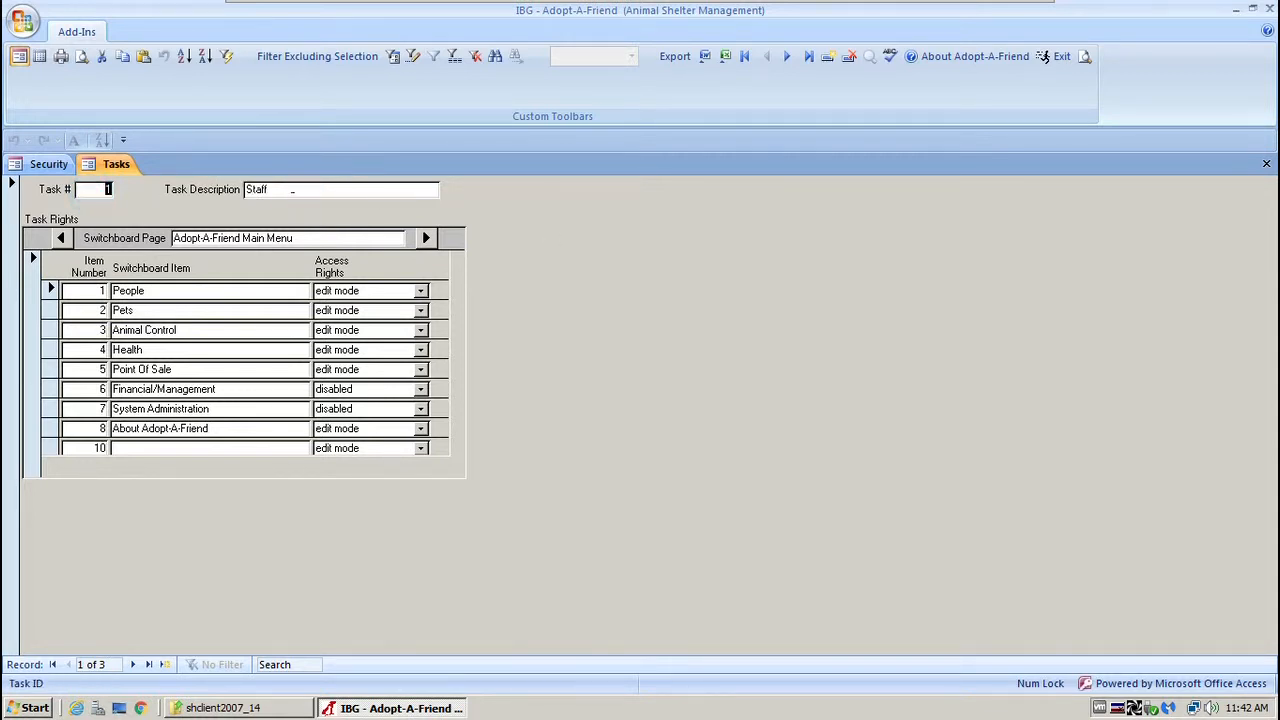
double_click(295, 189)
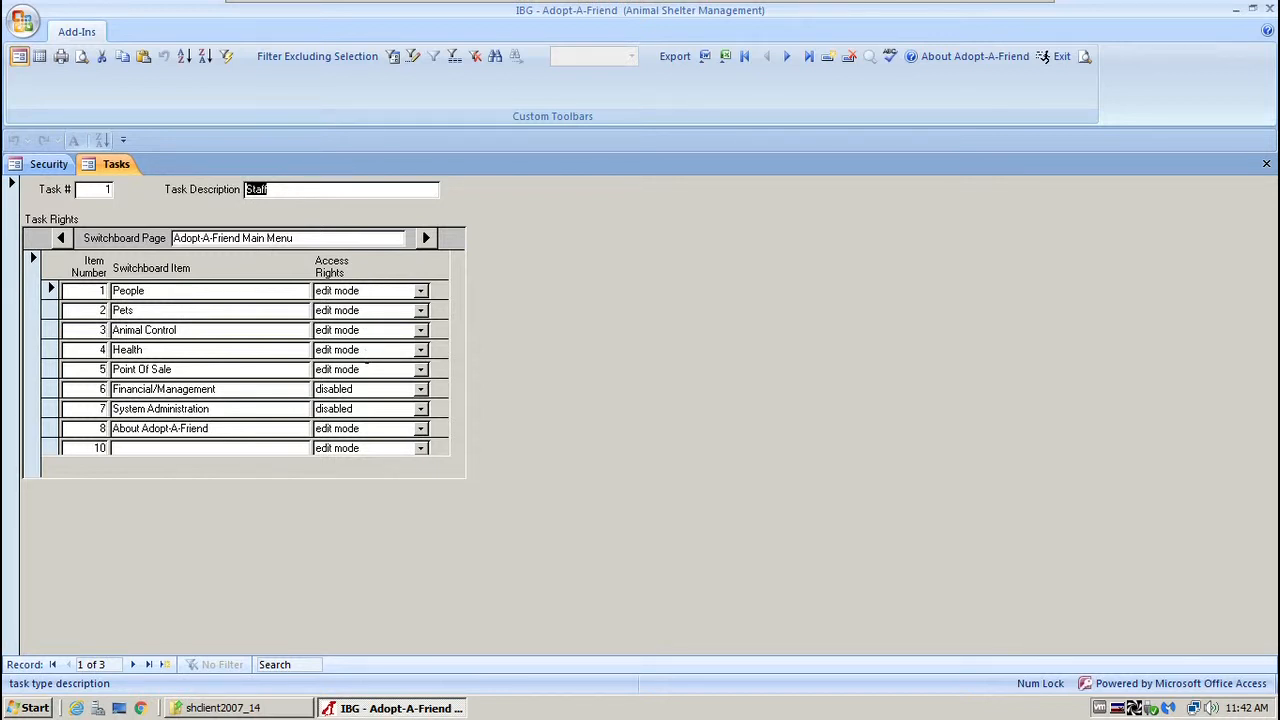
click(365, 388)
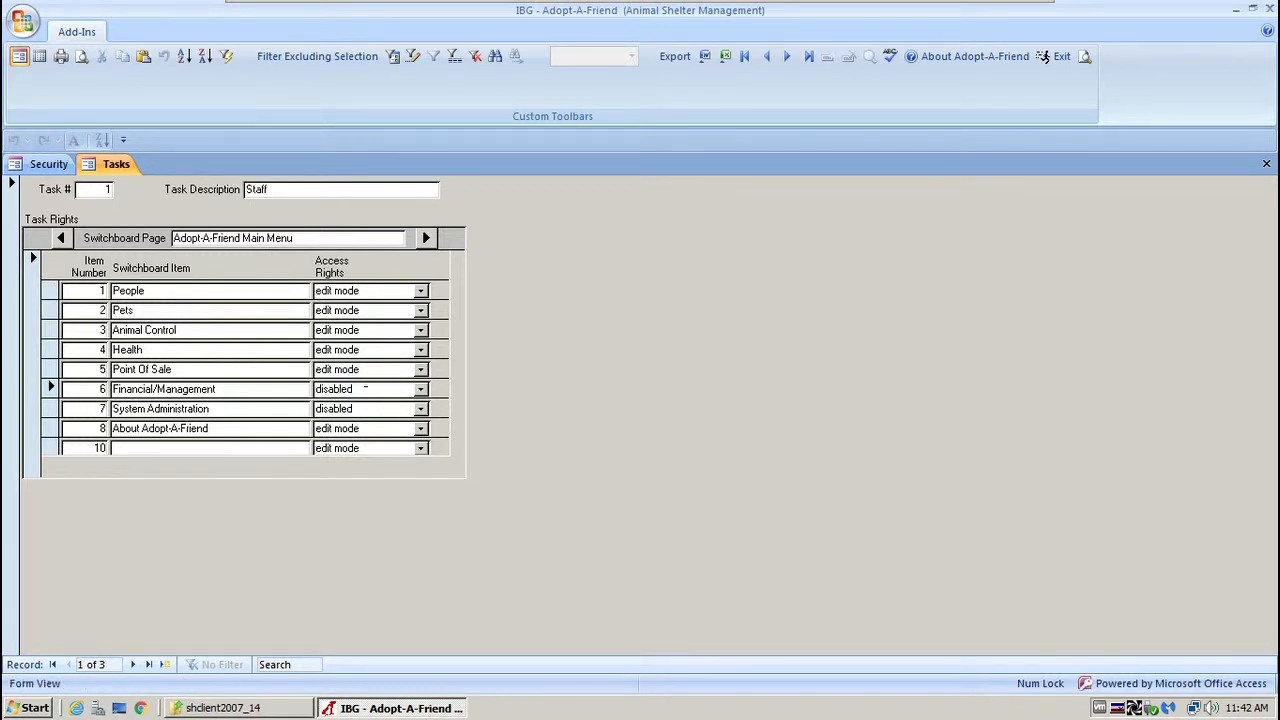
double_click(368, 388)
click(370, 409)
click(370, 409)
Check the Staff rights for Services, Veterinarians and Zip Code on the Supporting Tables page.
click(425, 238)
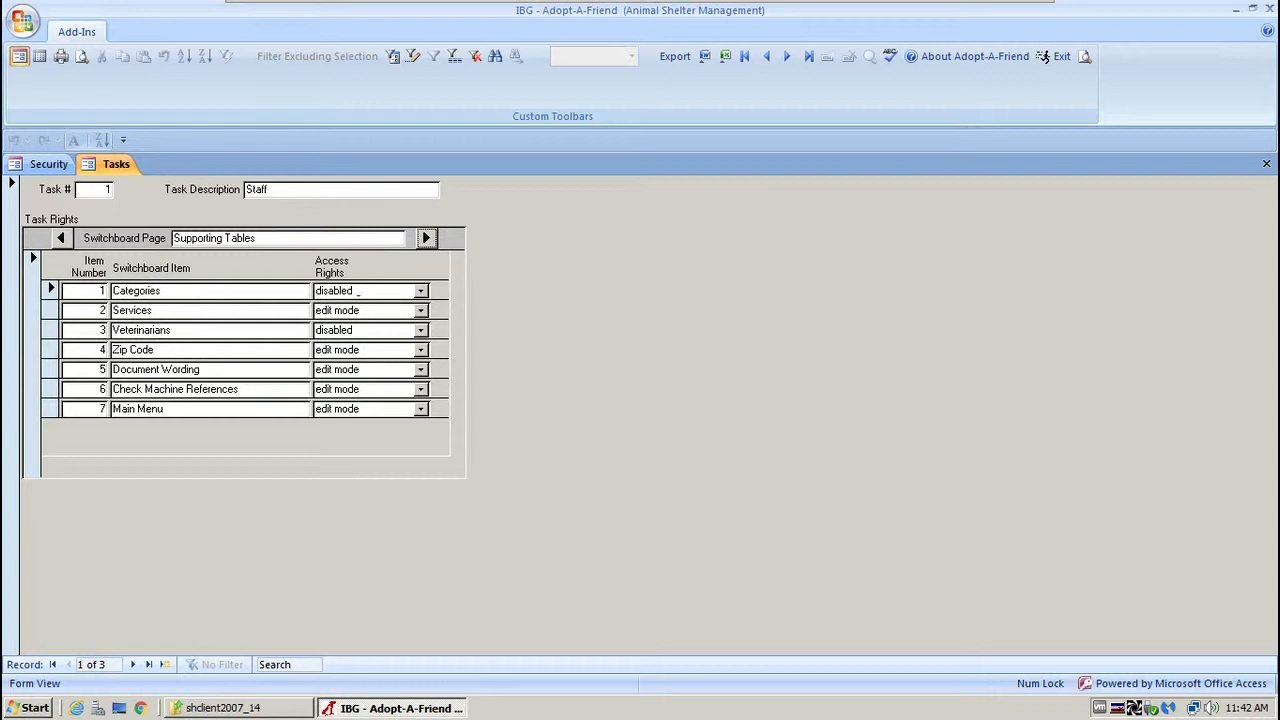
click(369, 310)
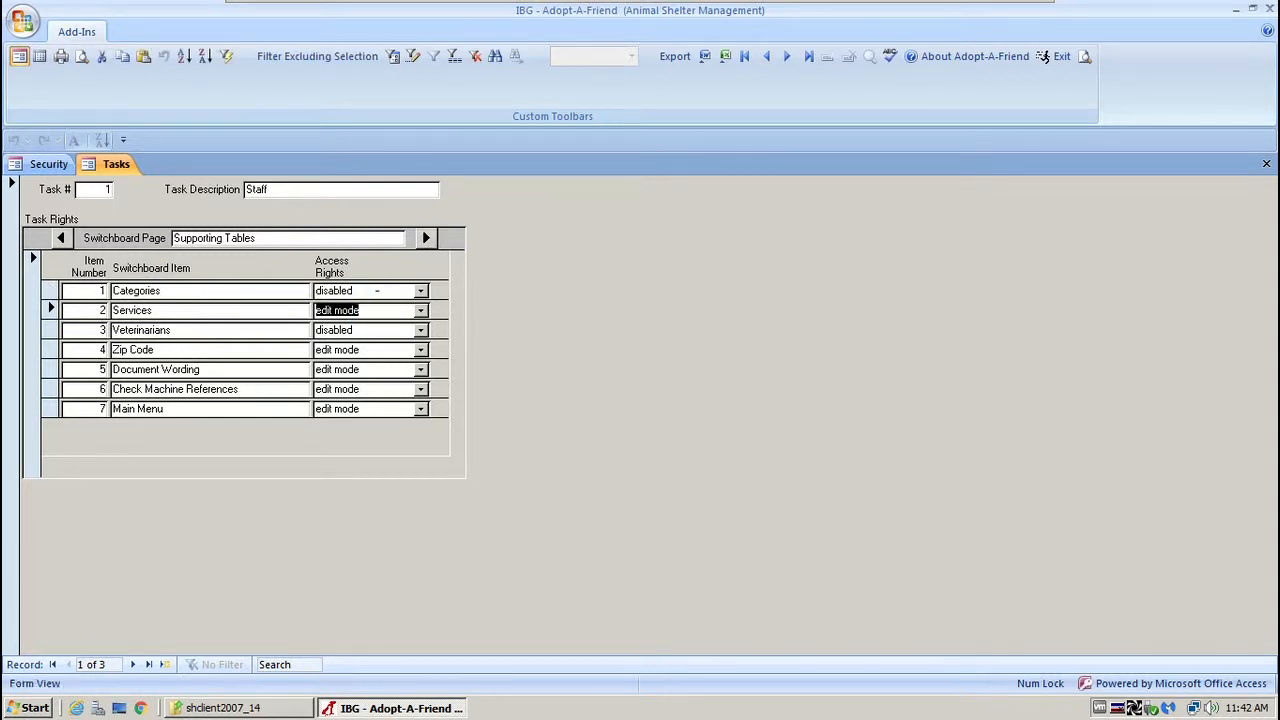
click(359, 330)
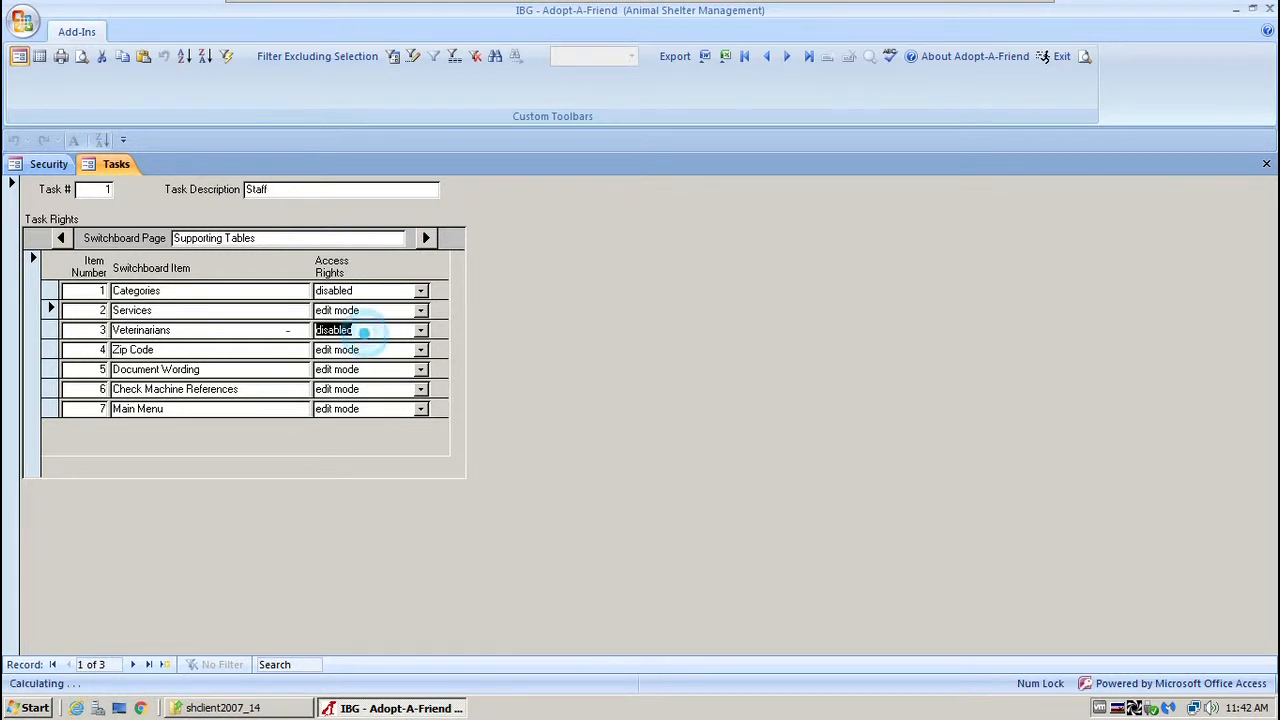
click(372, 349)
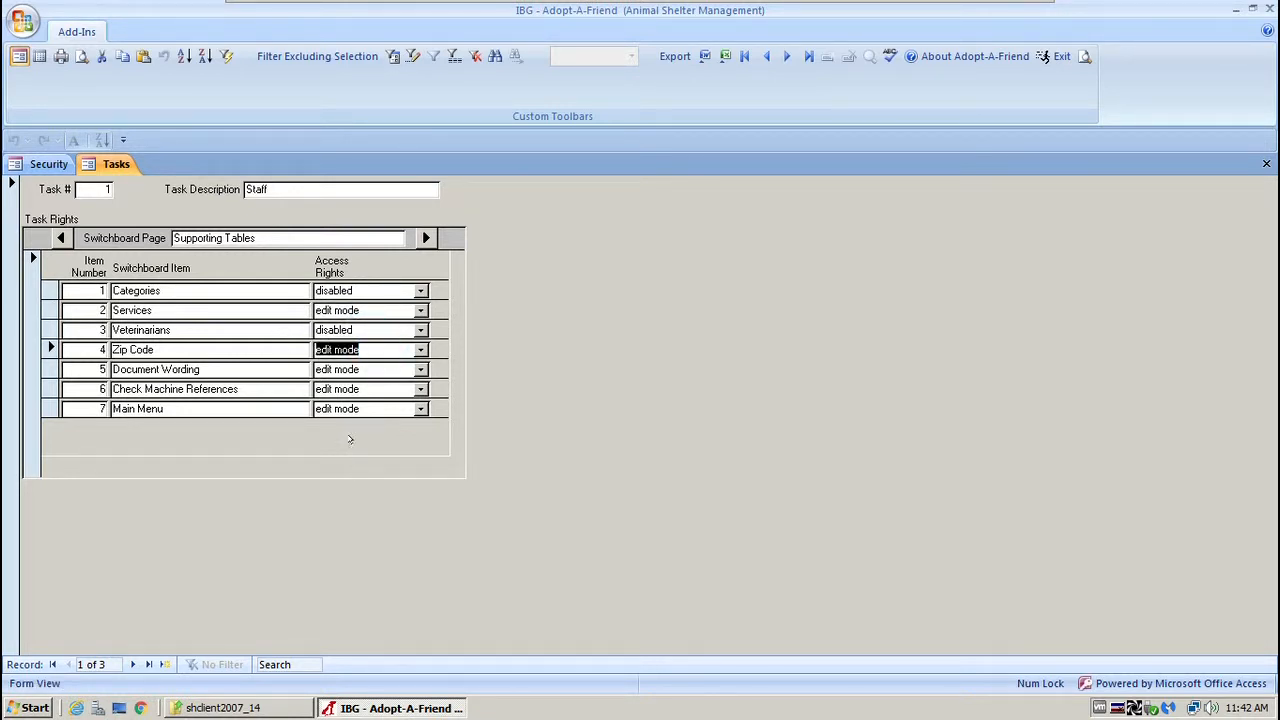
Page through the remaining switchboard pages to Point Of Sale, then close Tasks and open Users.
click(423, 239)
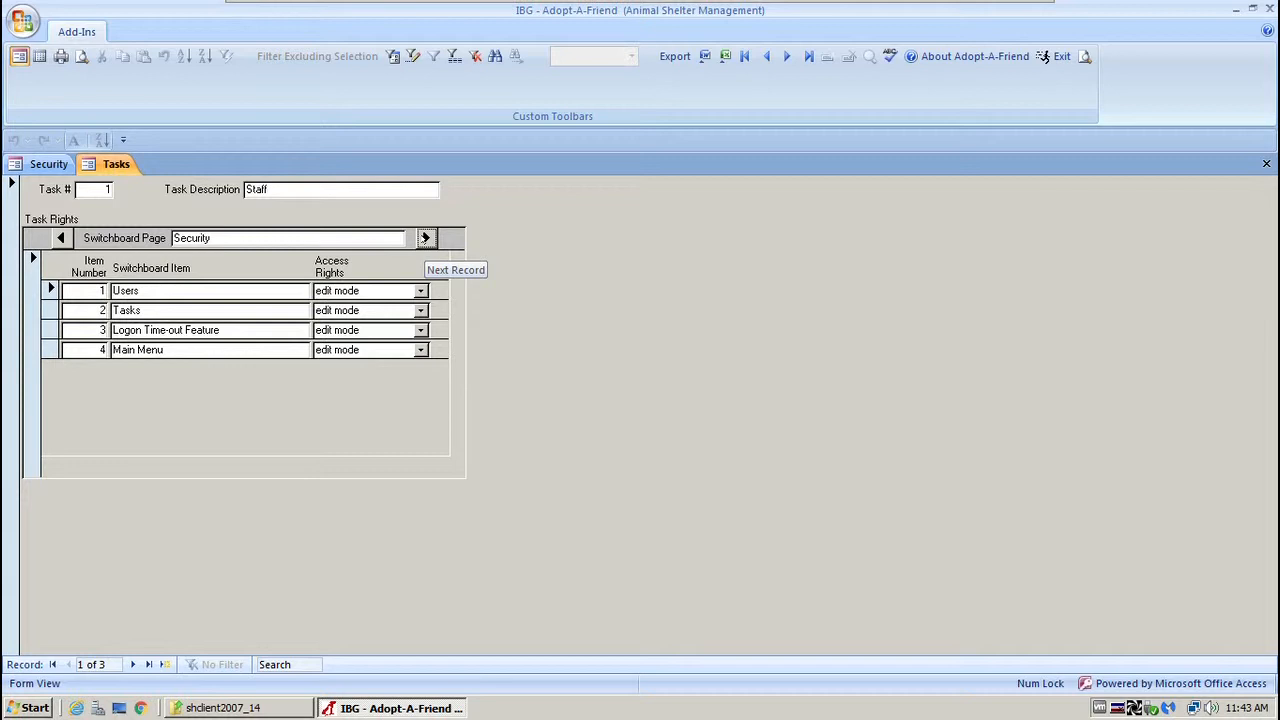
click(425, 238)
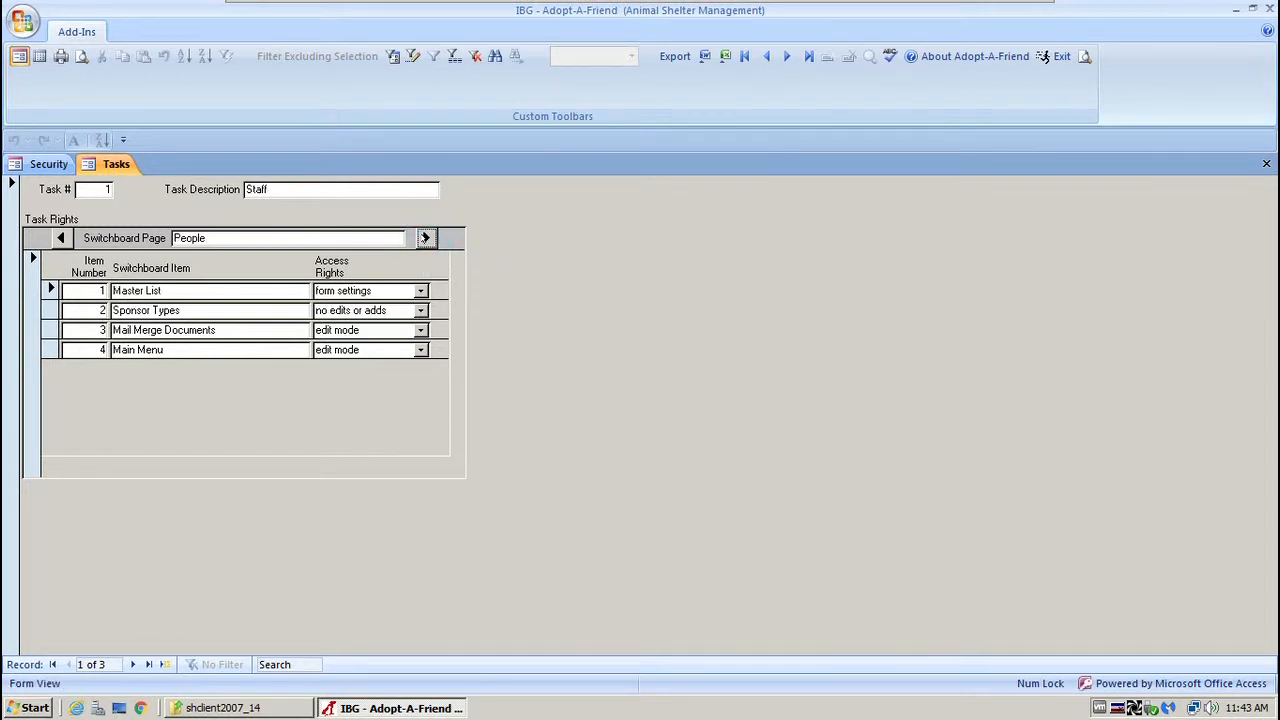
click(425, 238)
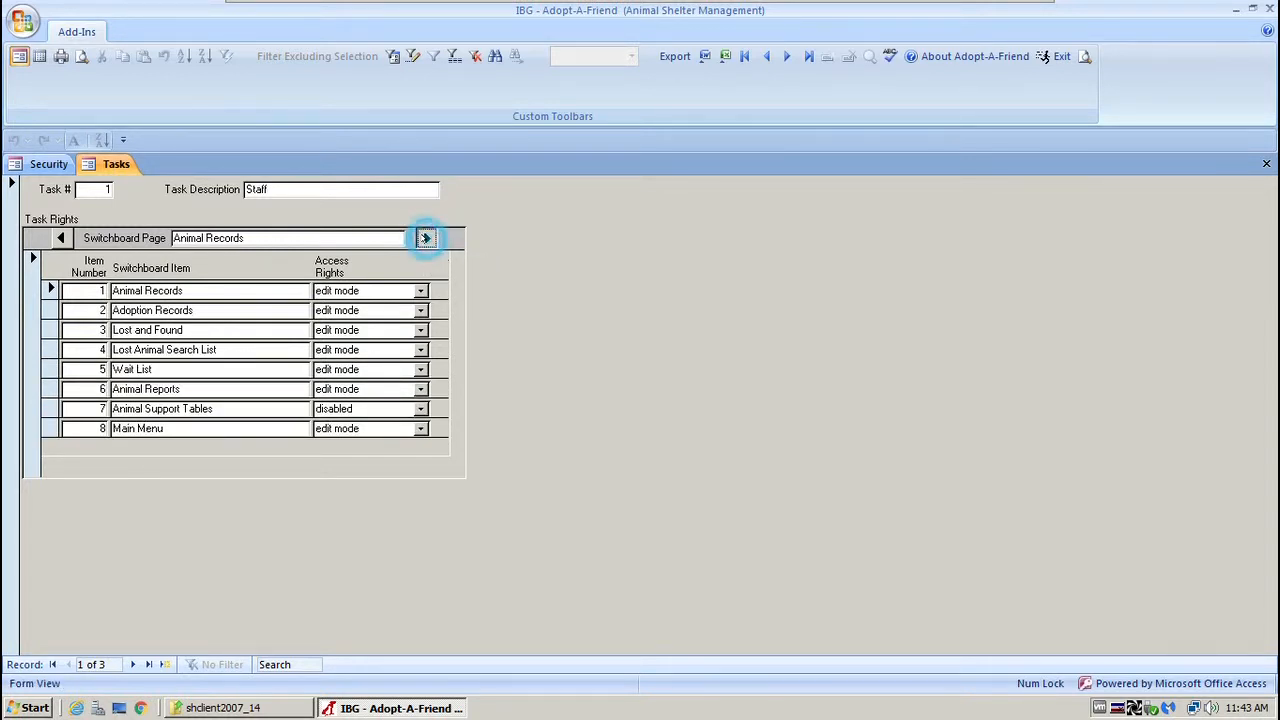
click(425, 238)
click(425, 238)
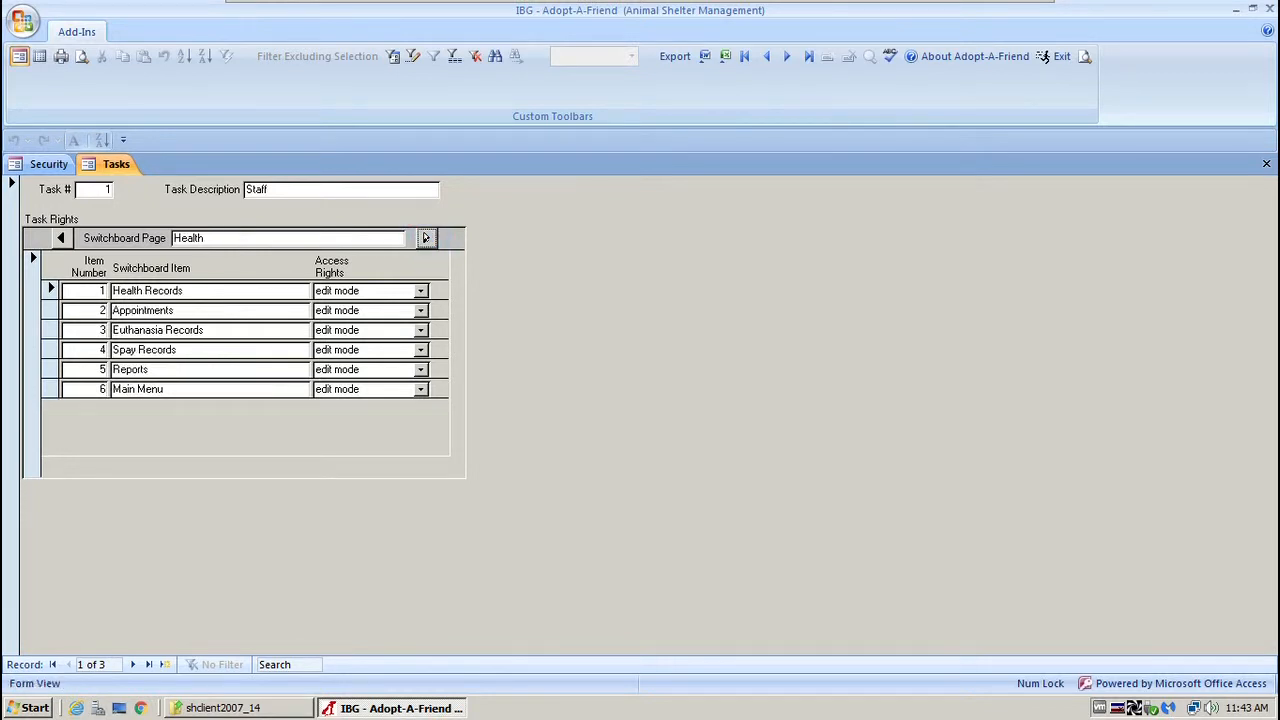
click(425, 238)
click(425, 238)
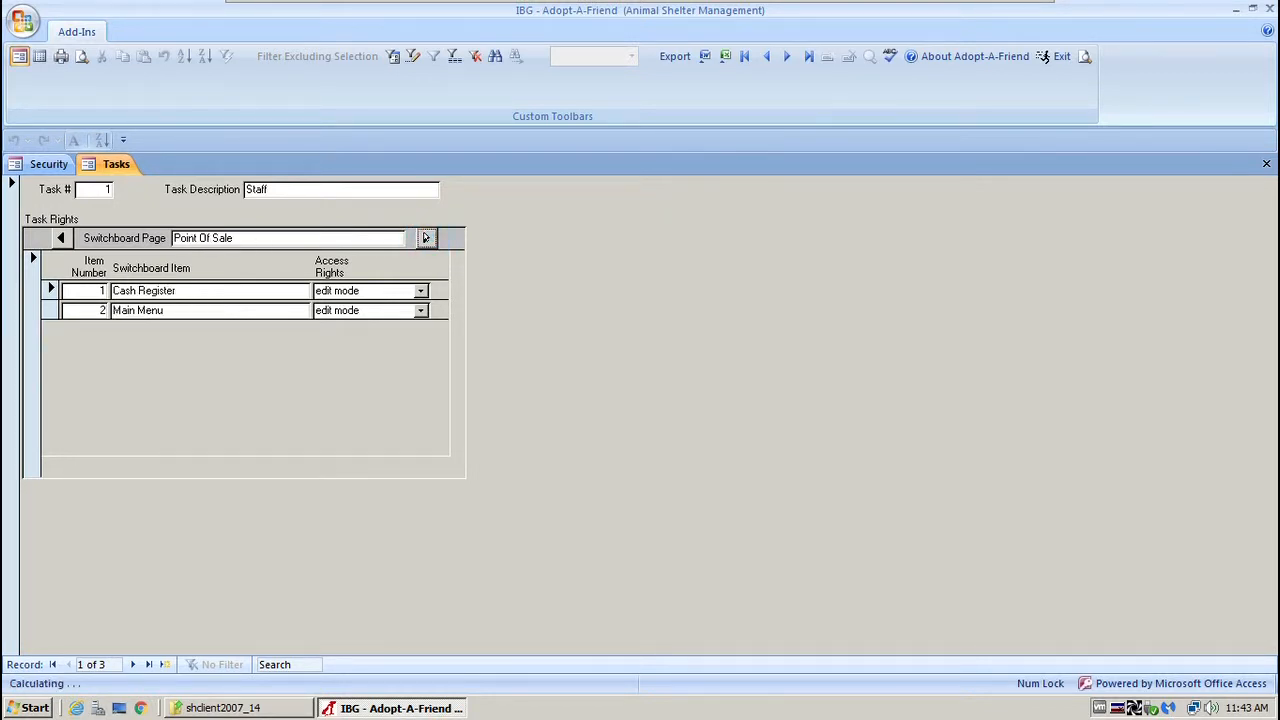
click(1262, 162)
click(198, 265)
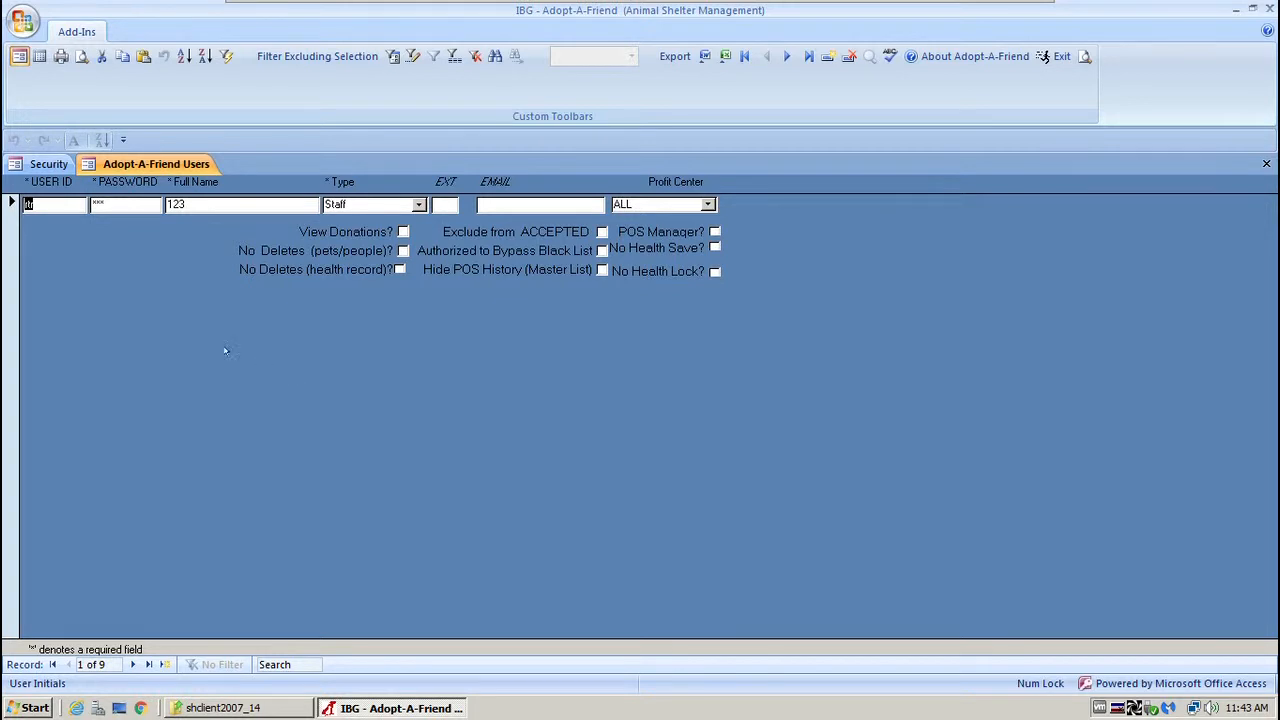
Inspect the first user's ID, masked password and full name, then start a blank record.
click(58, 203)
click(135, 204)
double_click(135, 204)
double_click(201, 204)
click(165, 664)
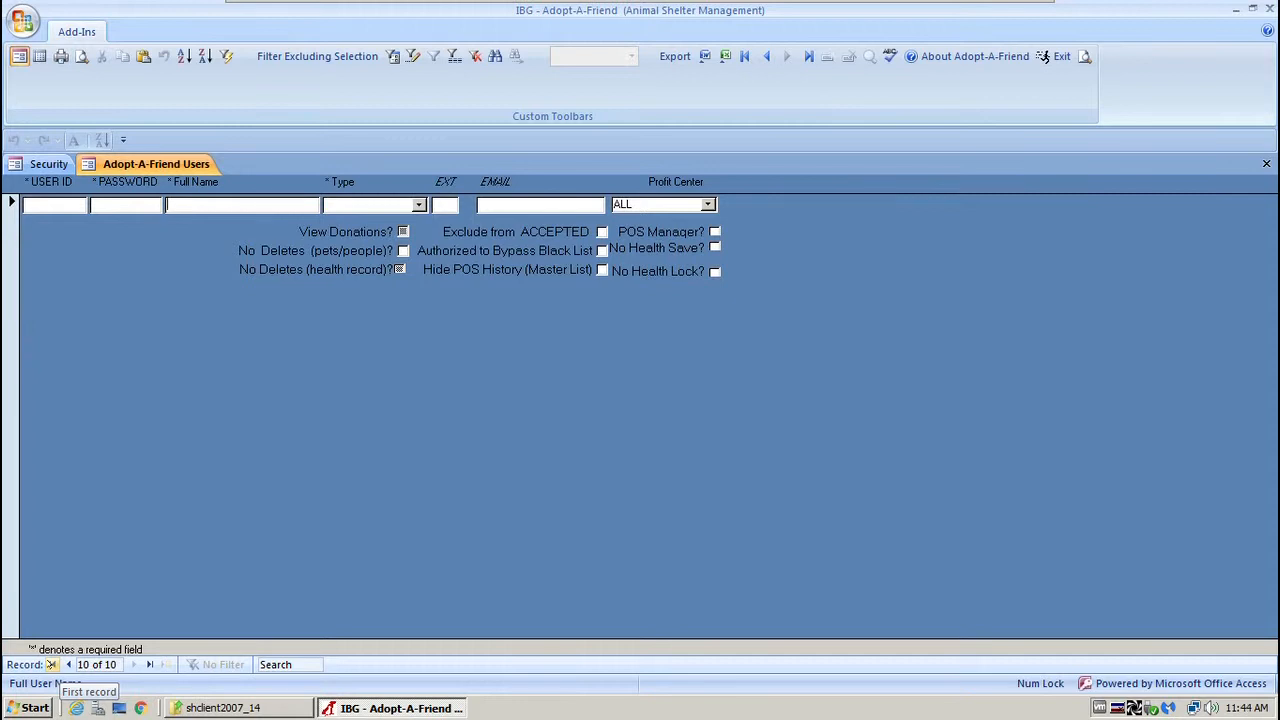
Step from the first user record one by one through all nine users.
click(50, 664)
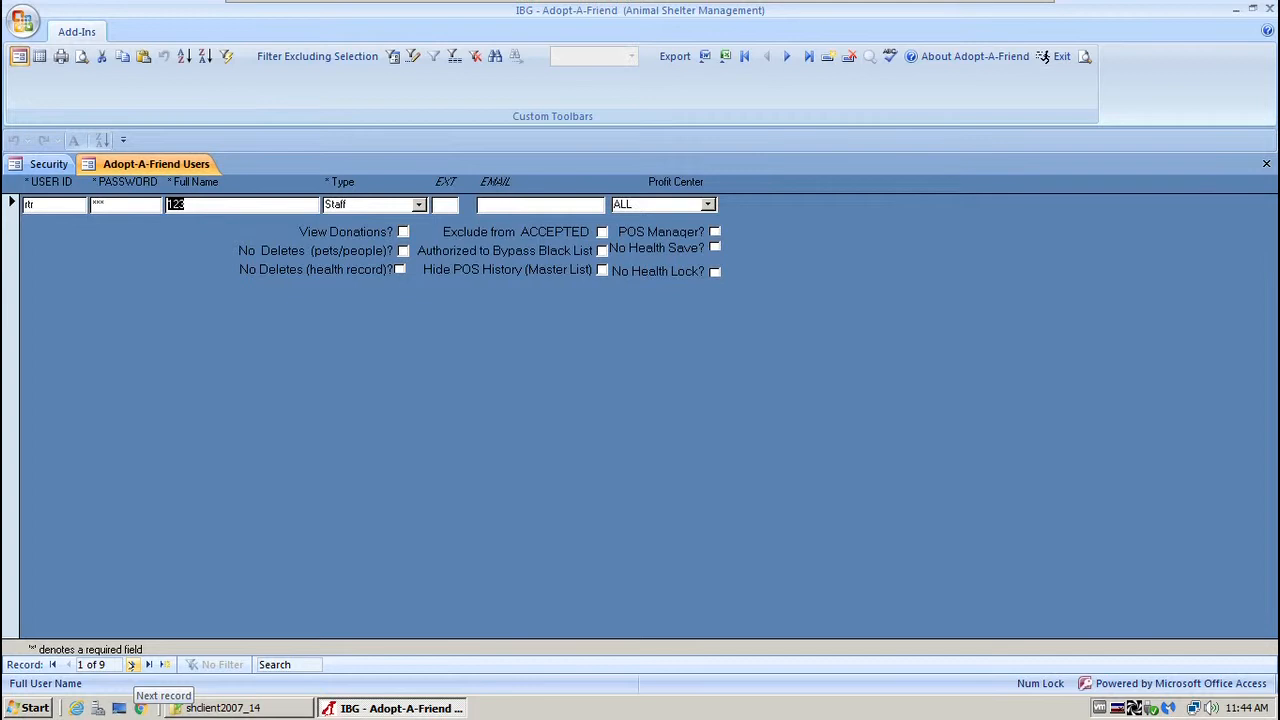
click(131, 664)
click(131, 664)
click(131, 664)
click(131, 664)
click(131, 664)
click(131, 664)
click(131, 664)
click(131, 664)
click(131, 664)
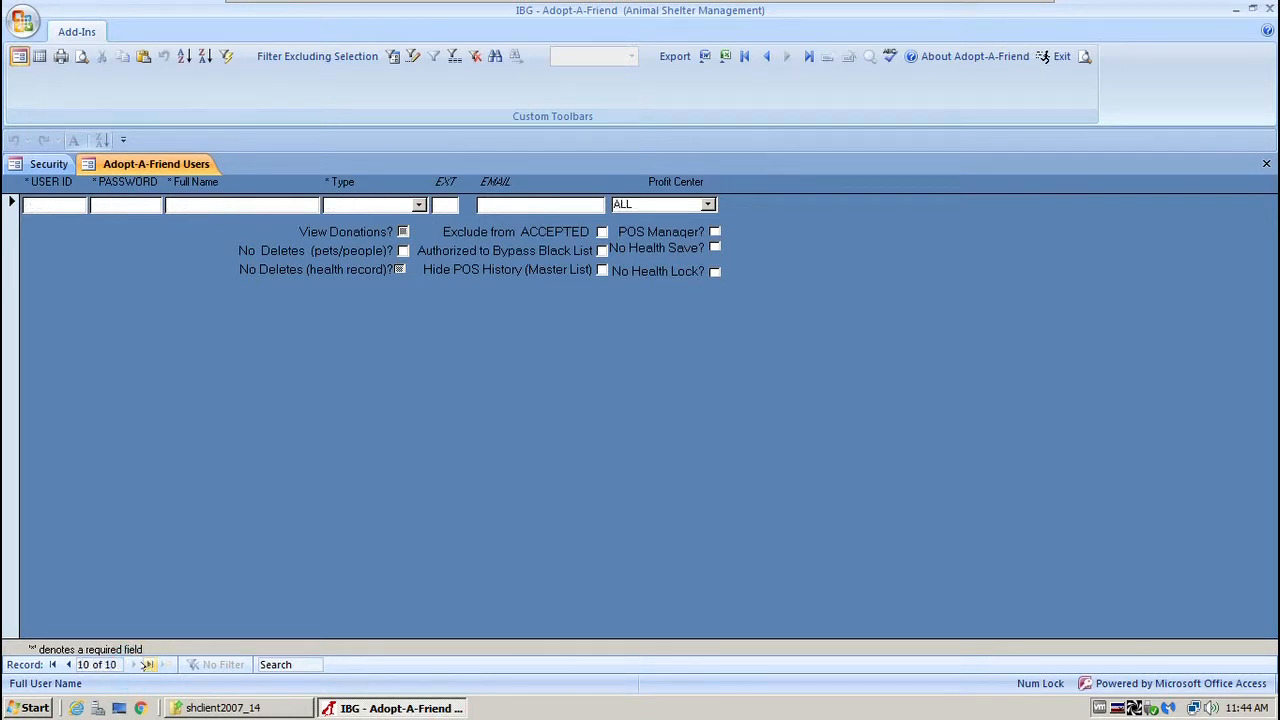
Jump to the first and last users, step back three records, then start a new blank record.
click(53, 664)
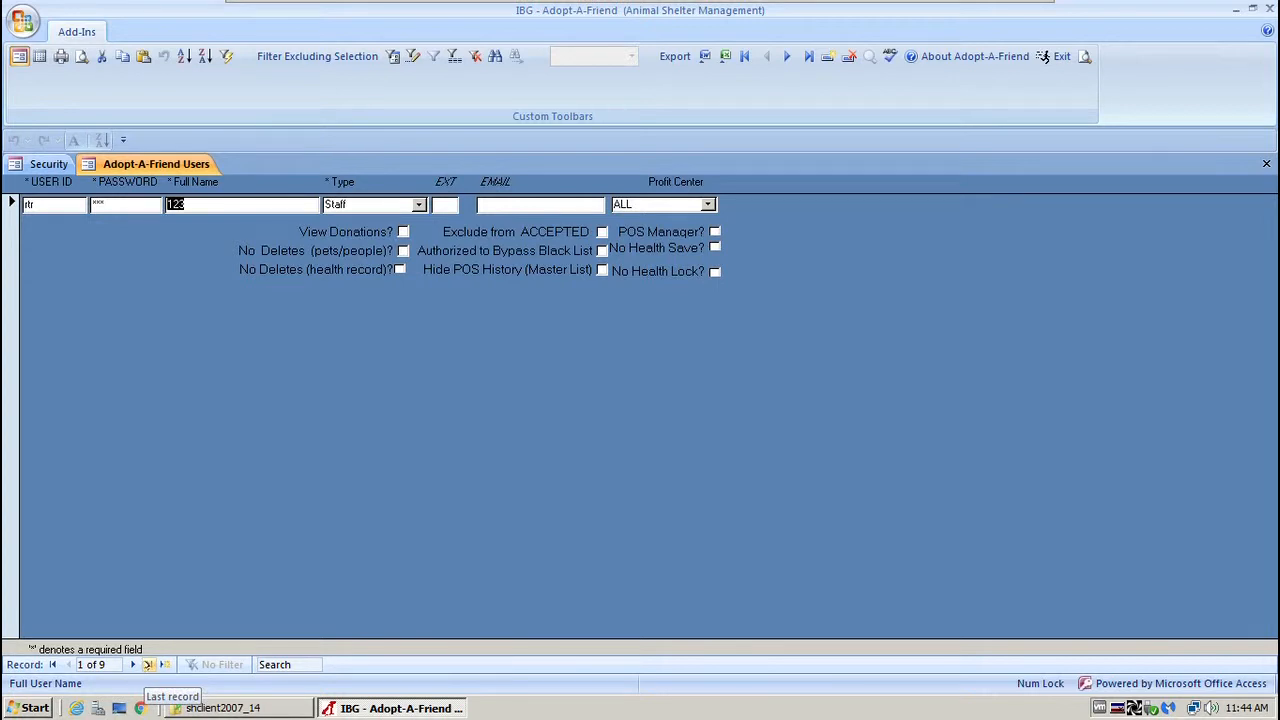
click(147, 664)
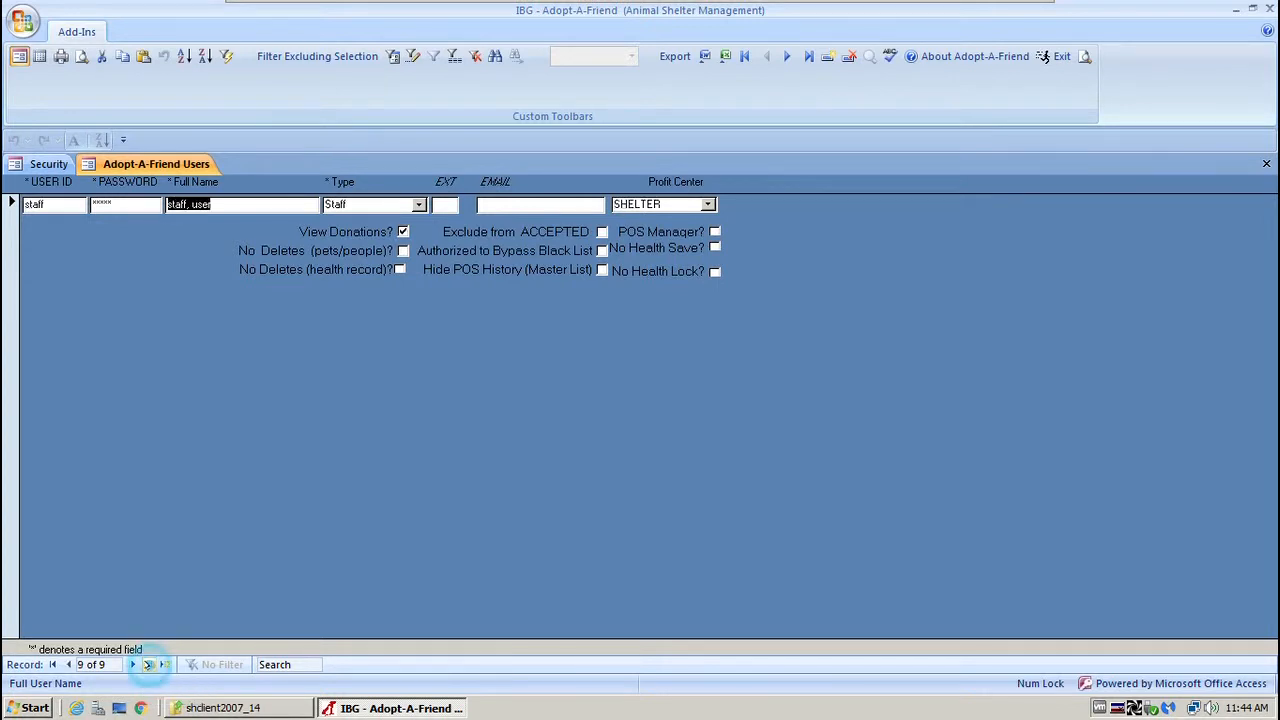
click(68, 664)
click(68, 664)
click(68, 664)
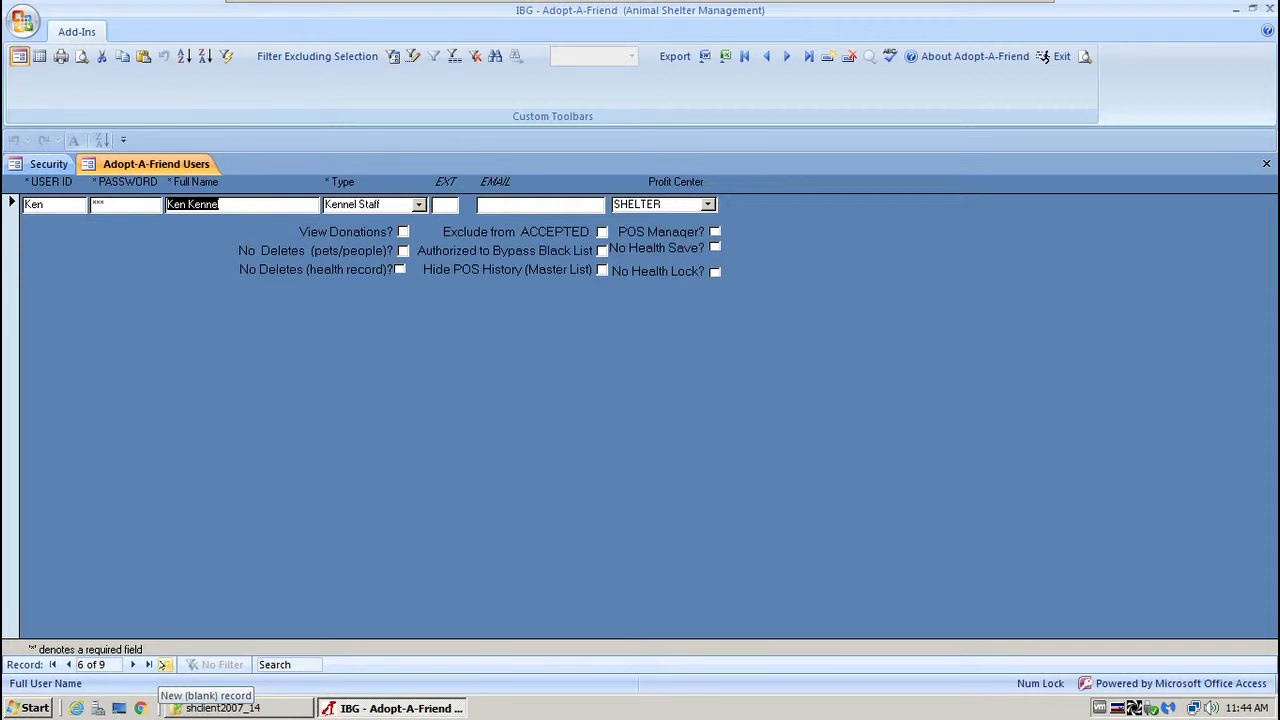
click(163, 664)
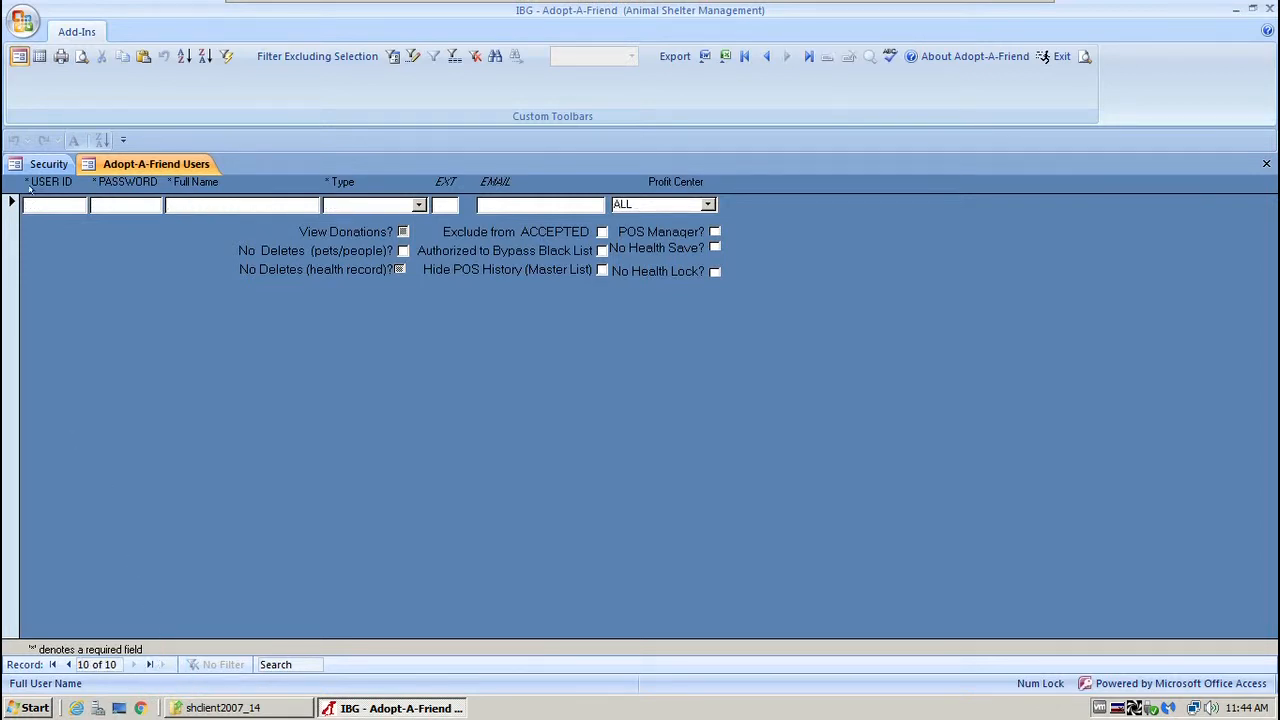
Enter the new user's initials as the user ID and a password, confirming it with ACCEPT.
click(60, 205)
text(E)
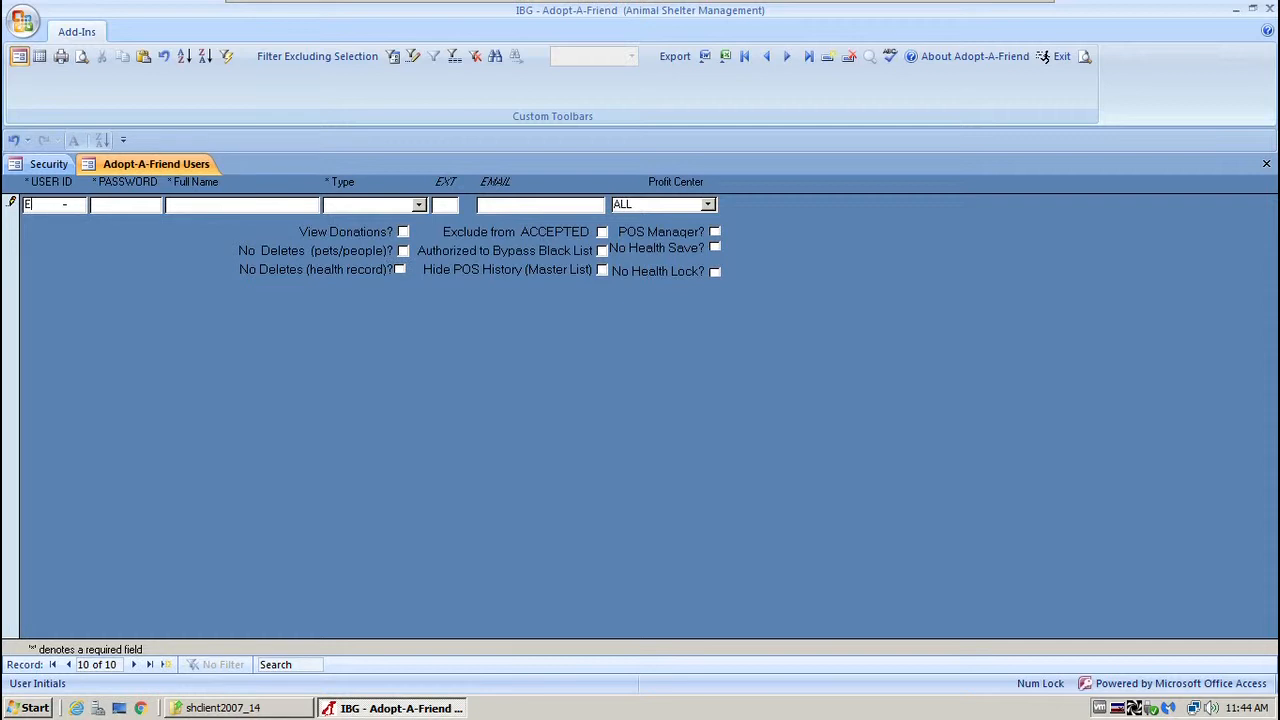
text(BM)
click(112, 205)
text(***)
click(208, 203)
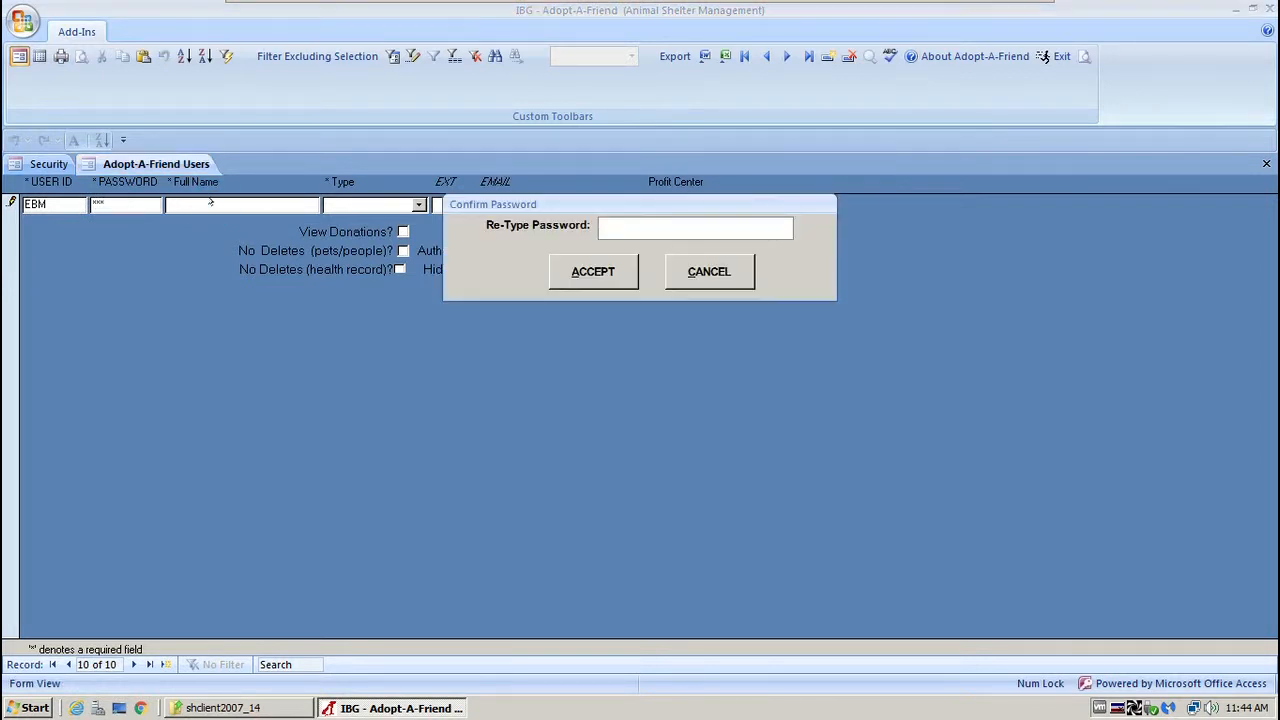
click(643, 227)
text(***)
click(612, 271)
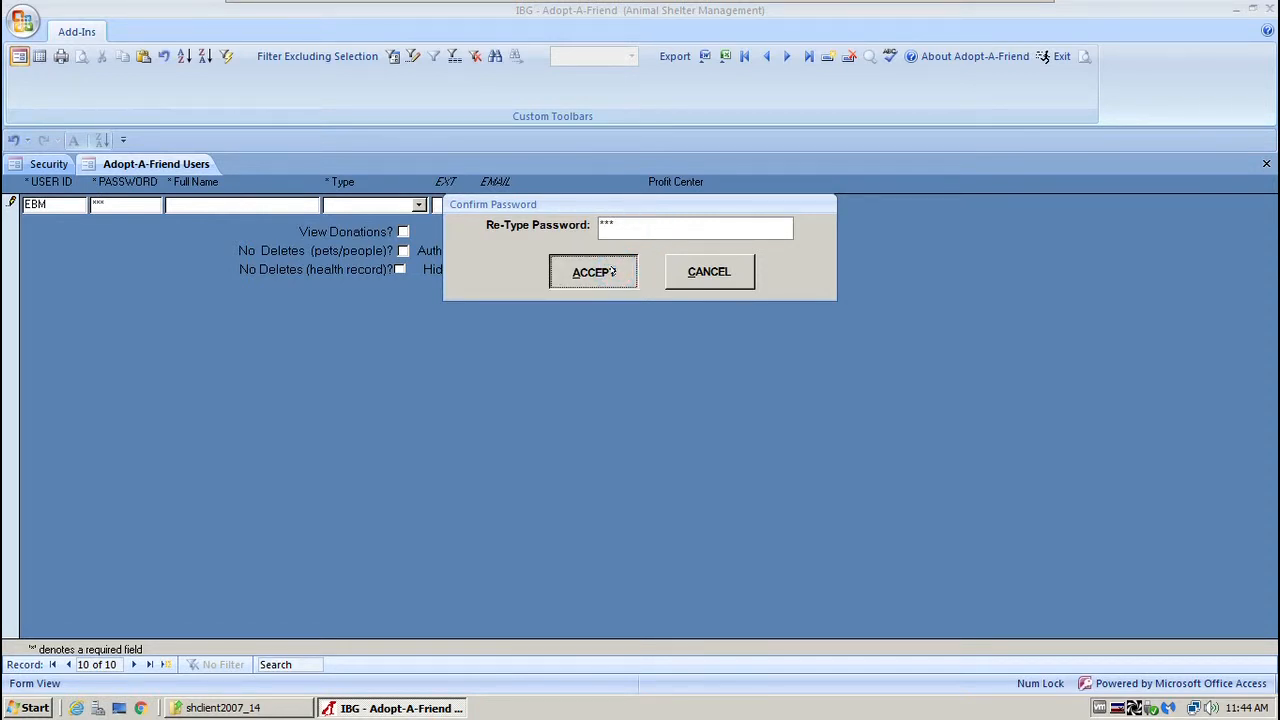
Type the user's full name, correcting the misspelled surname.
click(212, 202)
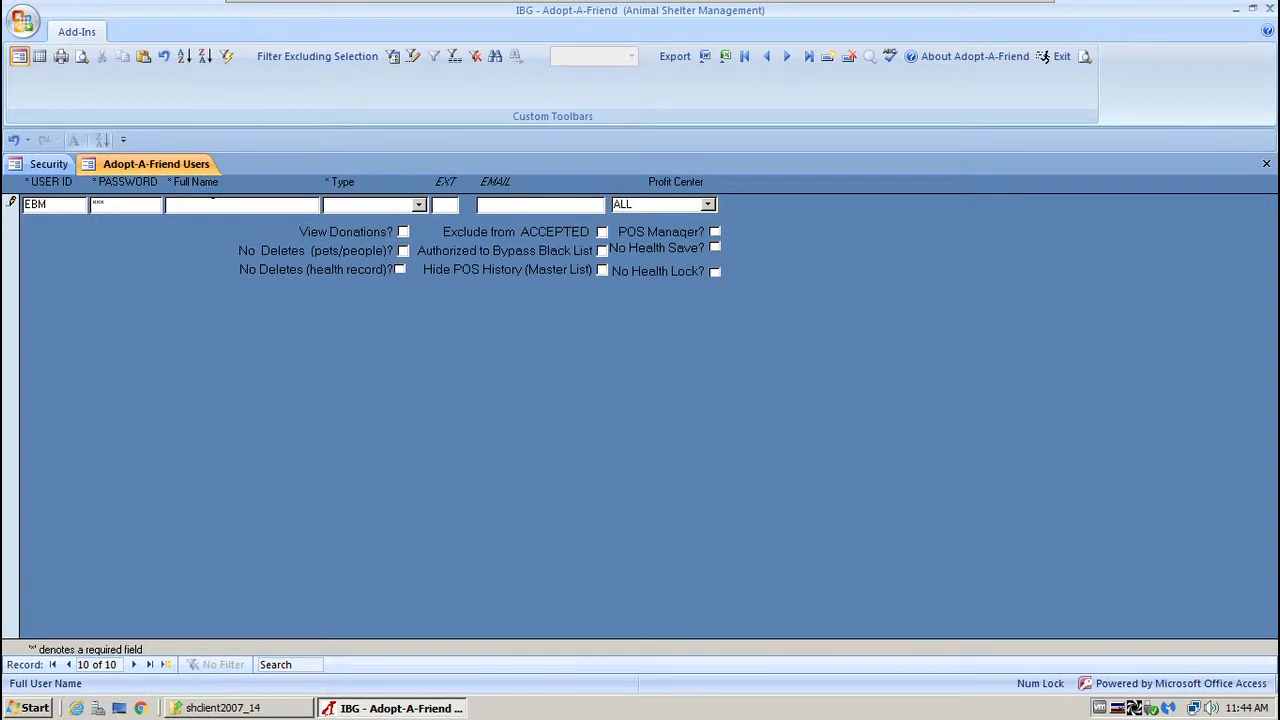
click(418, 204)
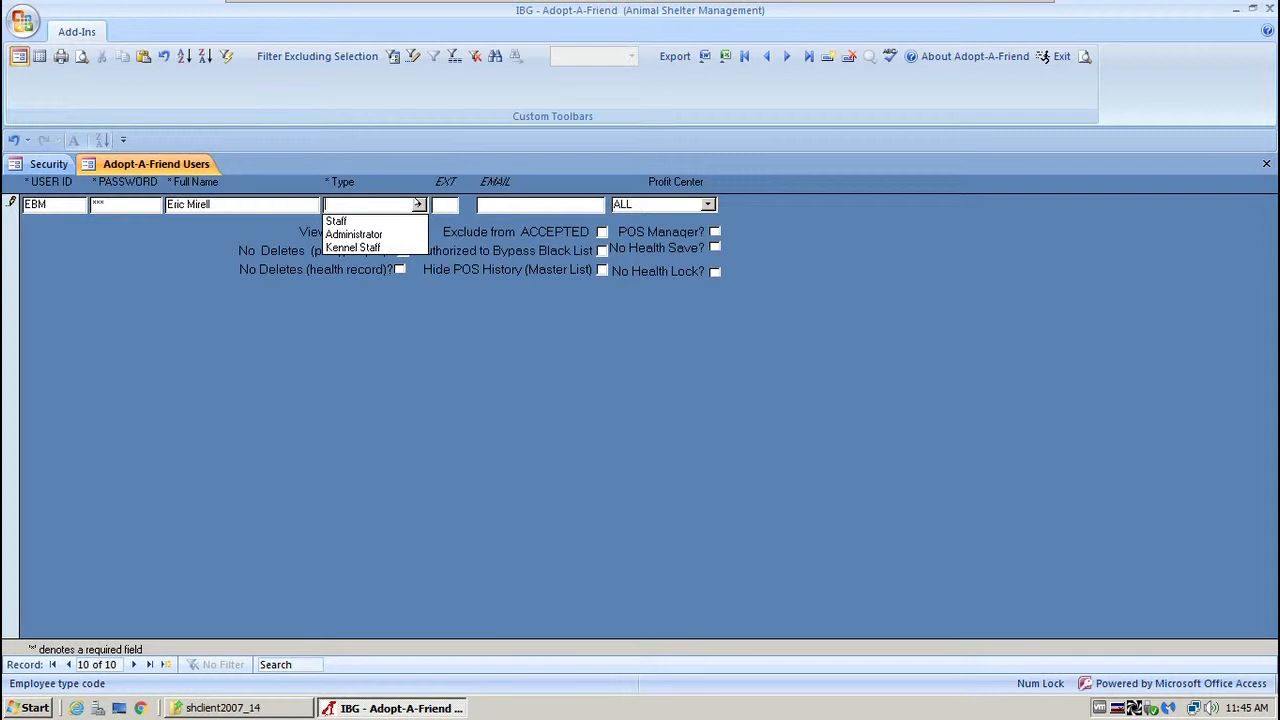
Choose Staff as the user type, skipping EXT and EMAIL to reach the Profit Center list.
click(337, 220)
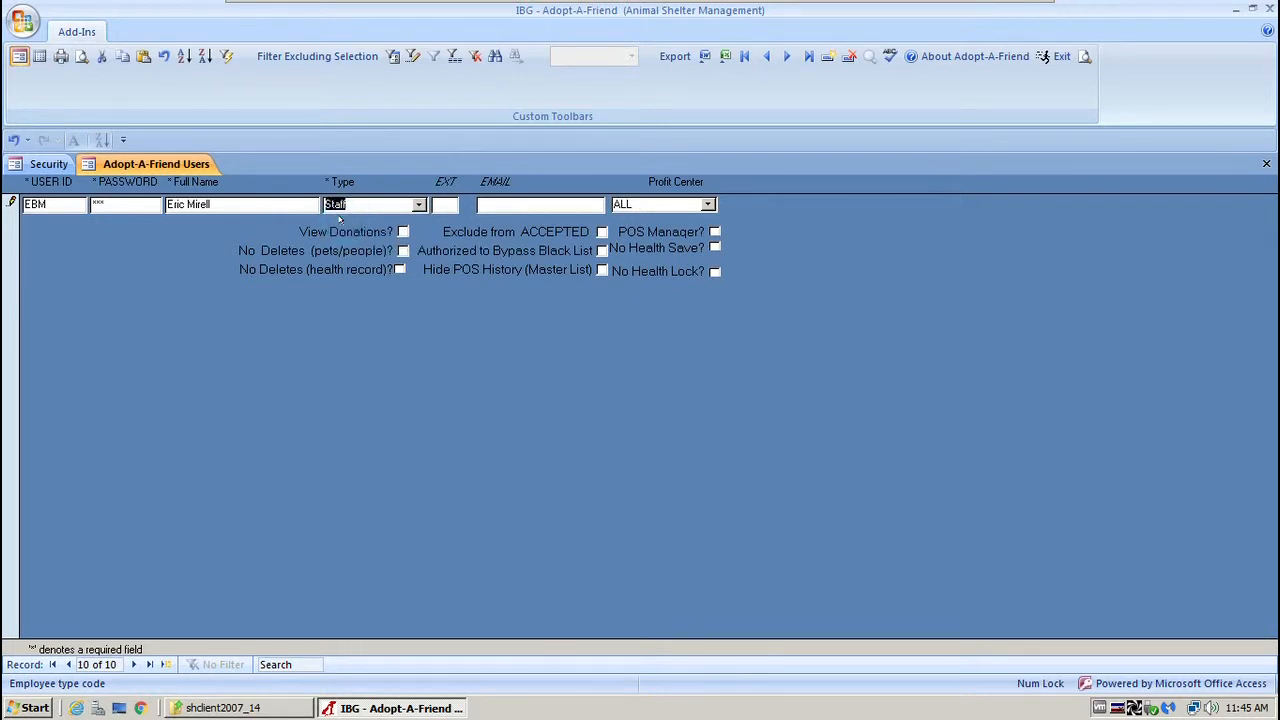
click(446, 204)
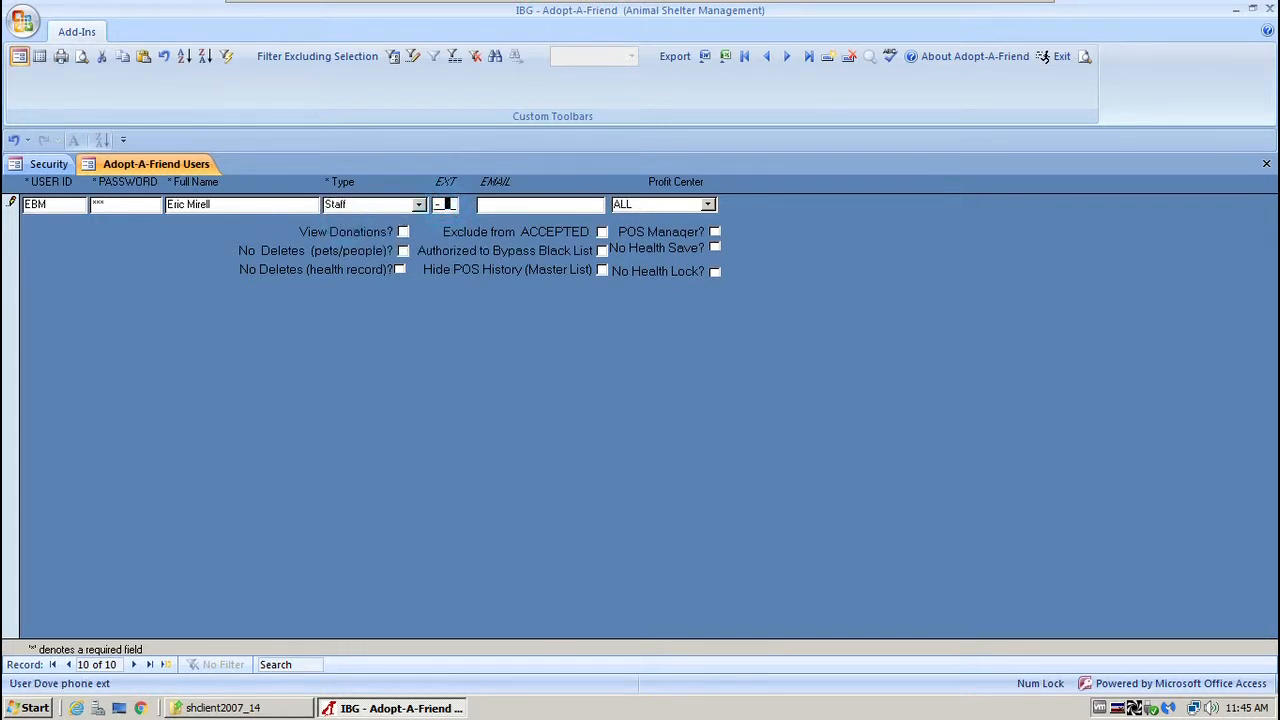
click(497, 204)
click(708, 204)
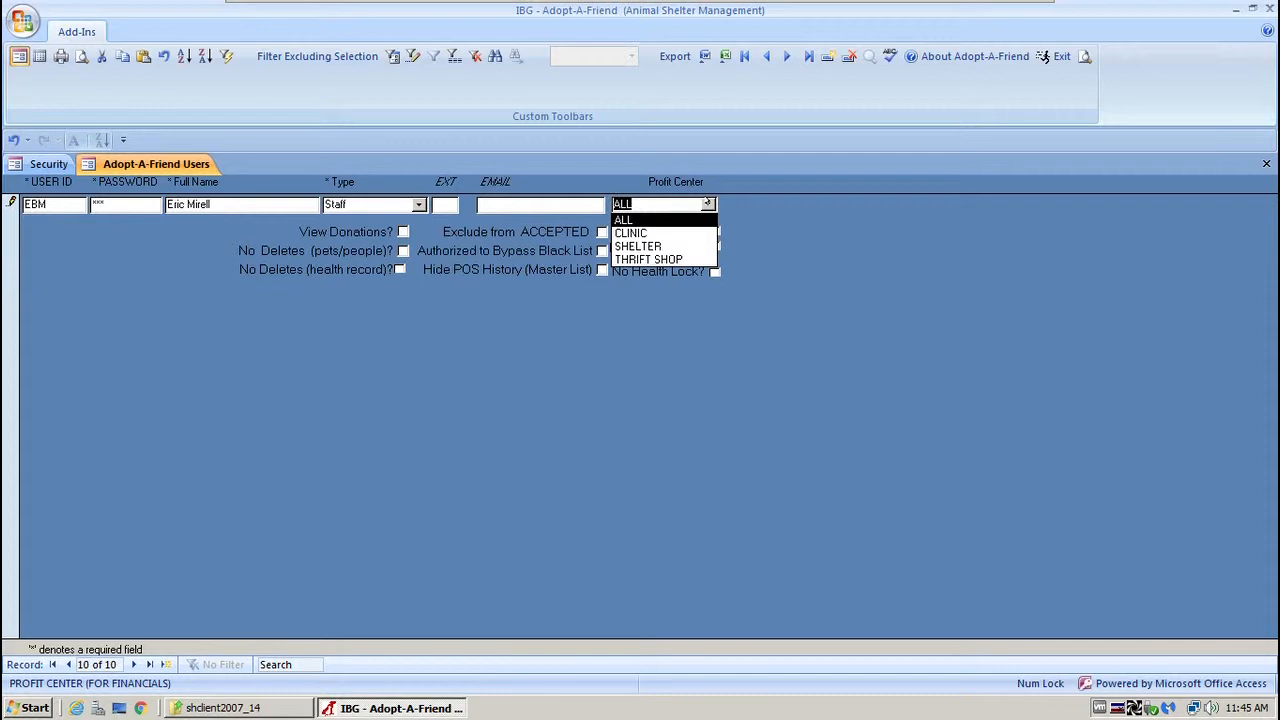
Keep Profit Center on ALL, allow View Donations, and tick both No Deletes restrictions.
click(780, 228)
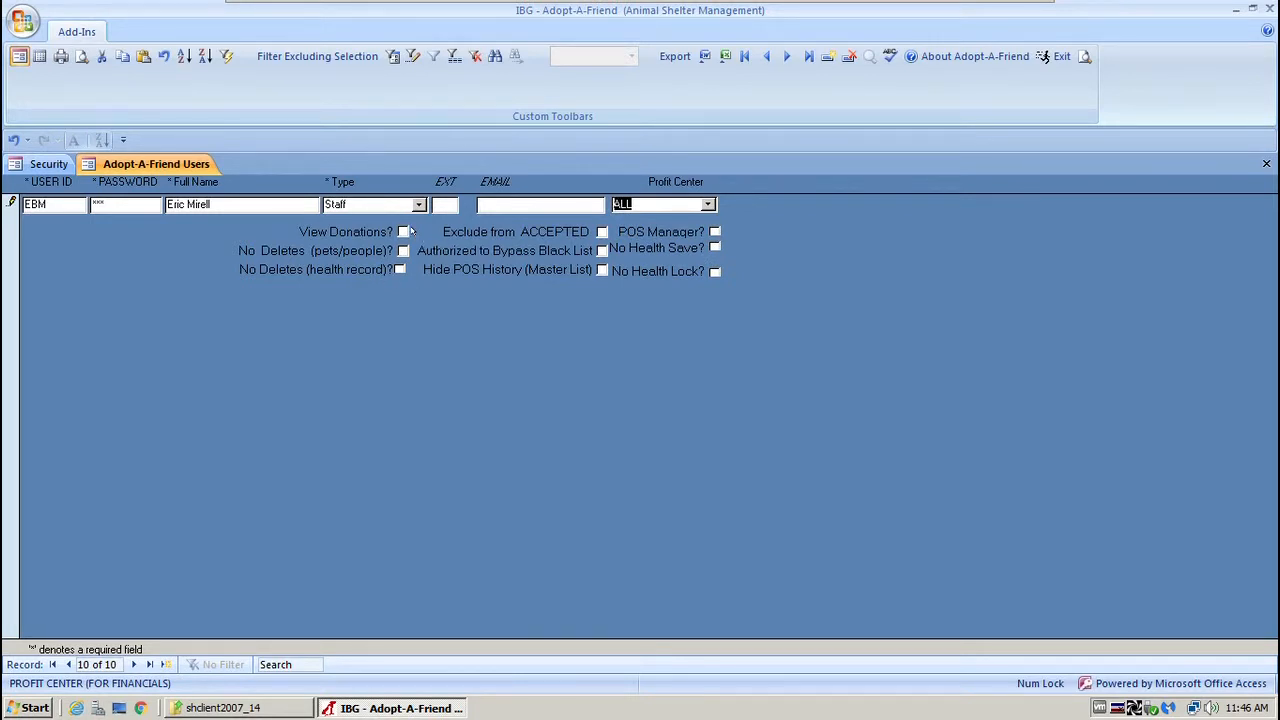
click(401, 231)
click(402, 231)
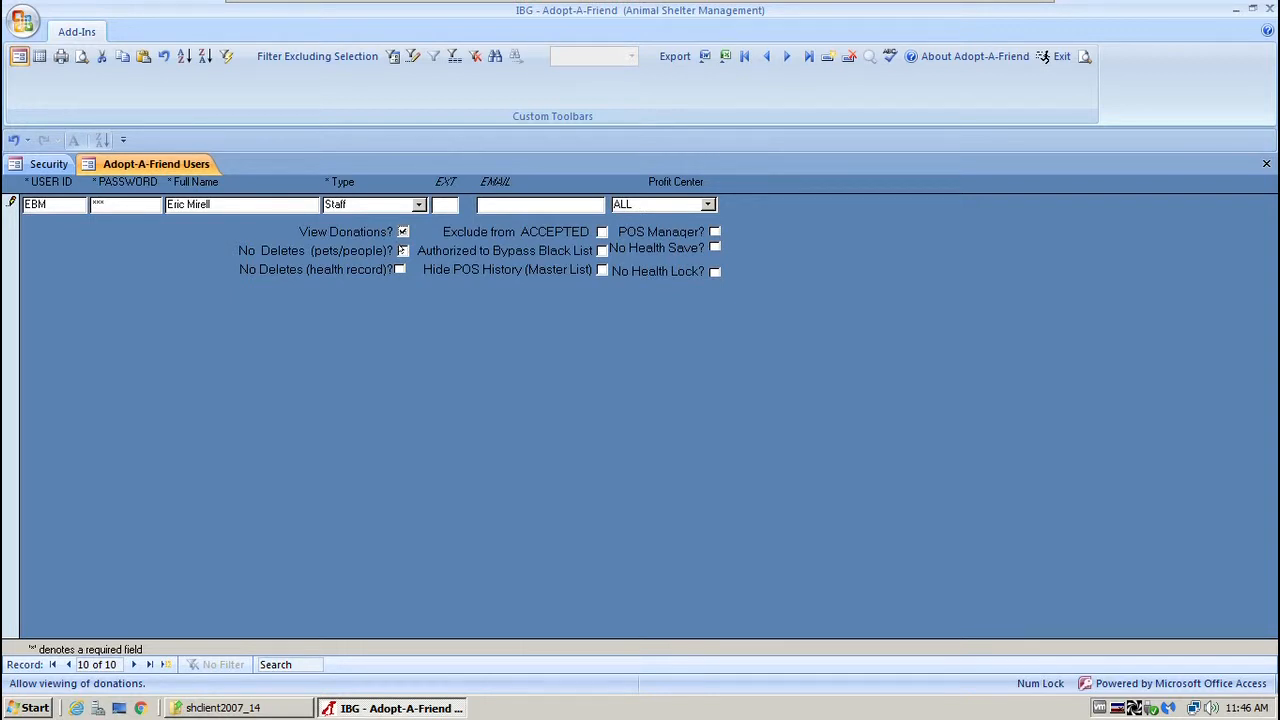
click(403, 250)
click(398, 268)
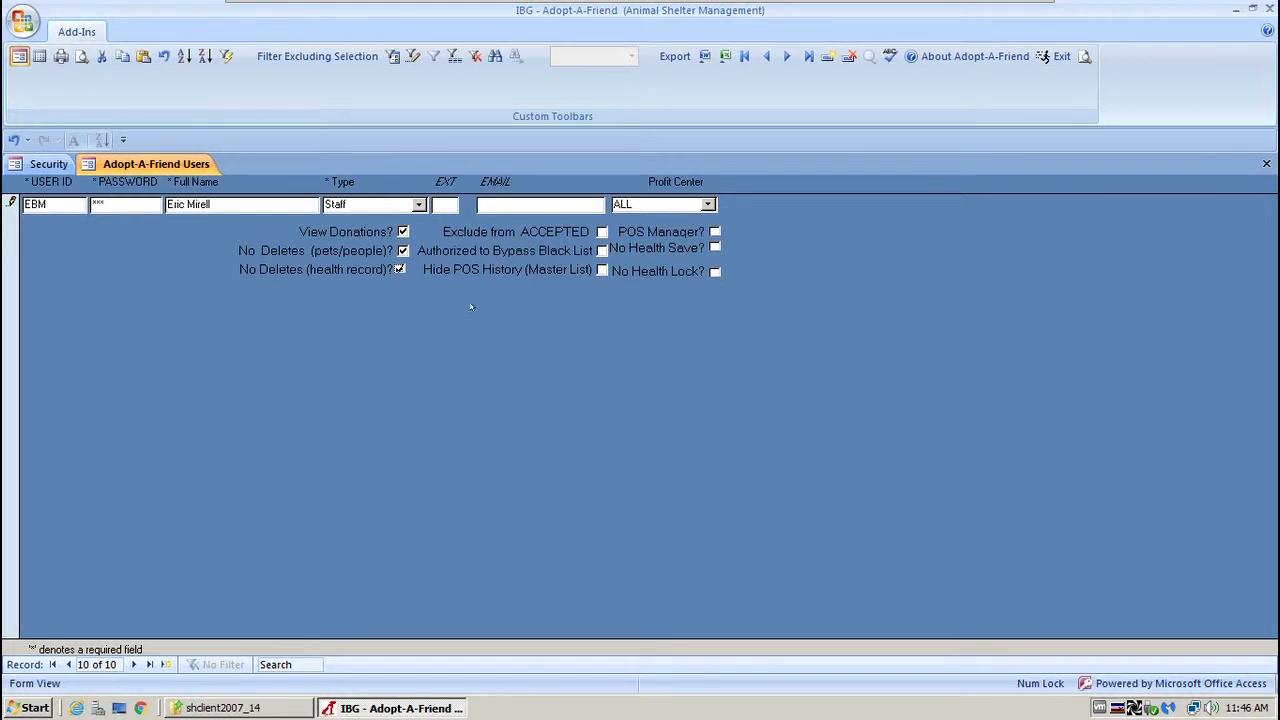
Authorize the user to bypass the Black List and close the Users form.
click(599, 251)
click(601, 251)
click(714, 272)
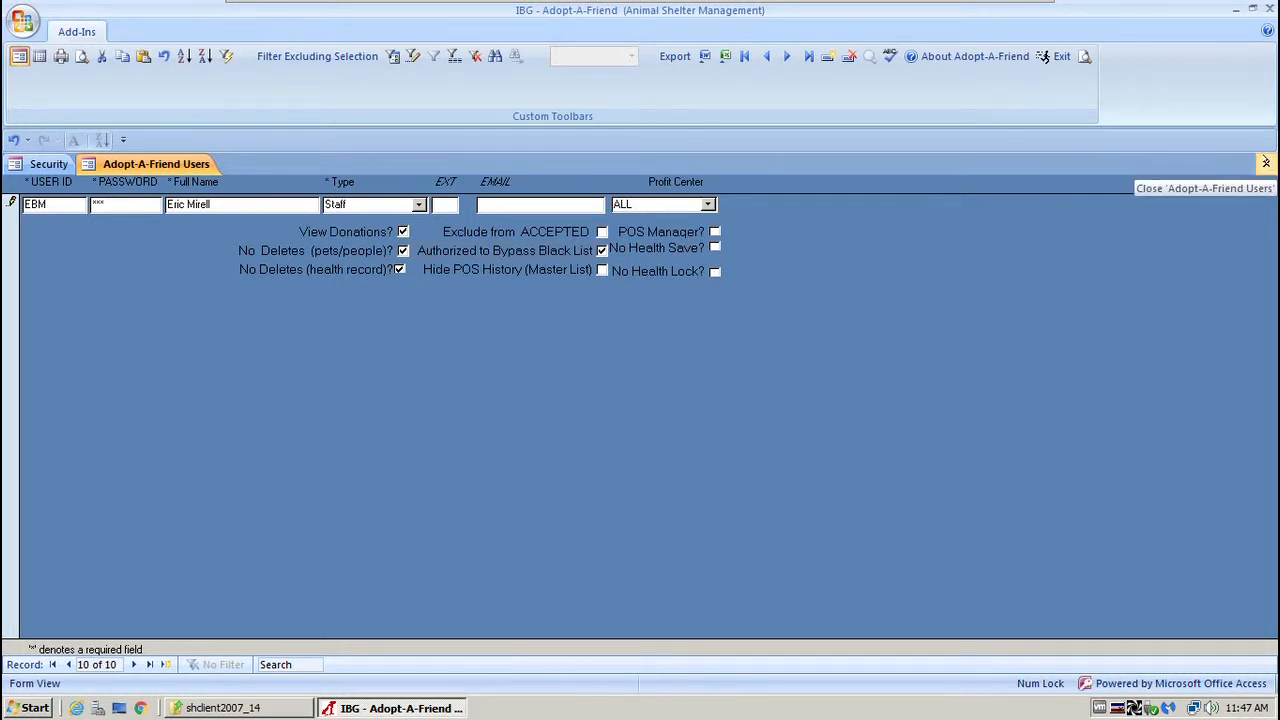
click(1266, 163)
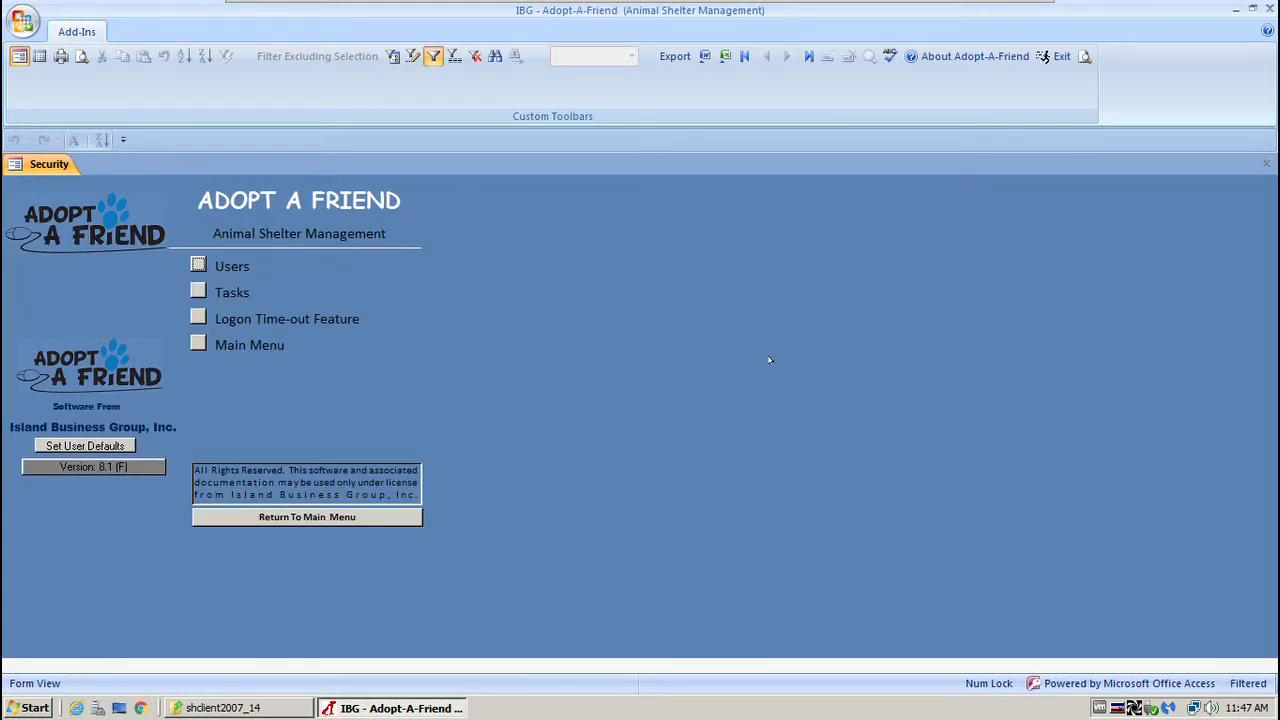
Return to the main menu and open Categories under System Administration > Supporting Tables.
click(316, 519)
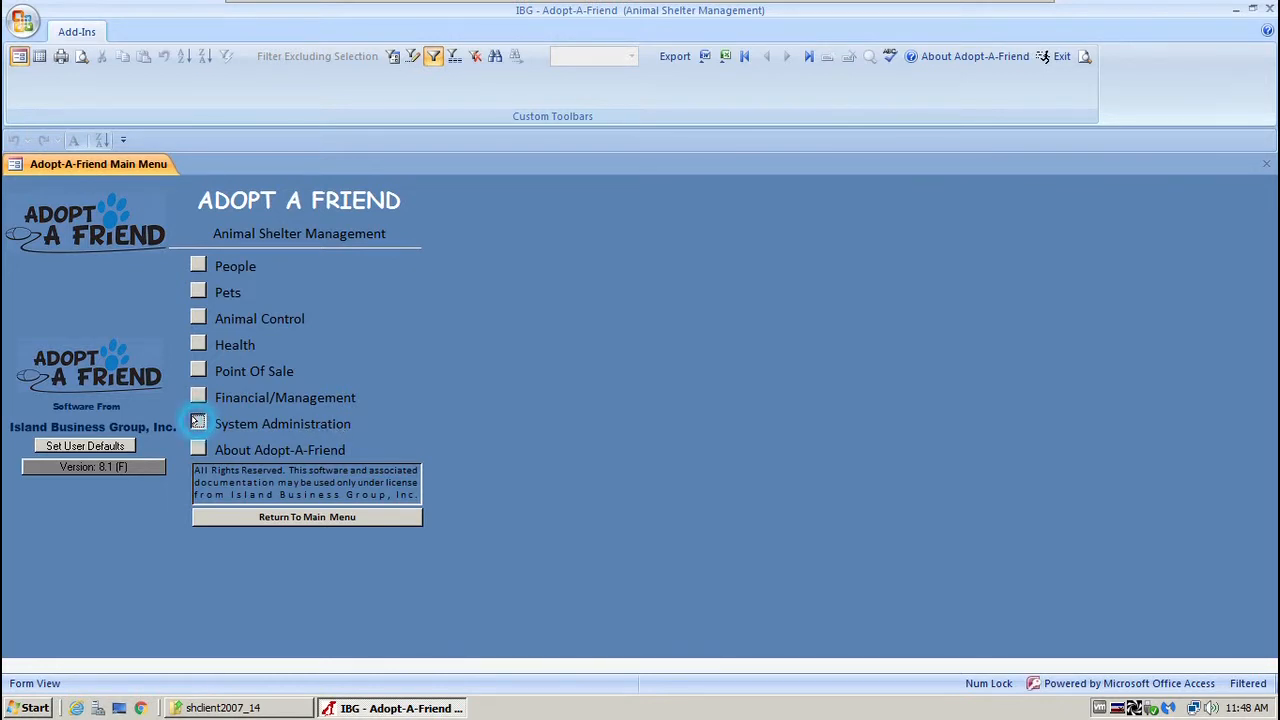
click(198, 423)
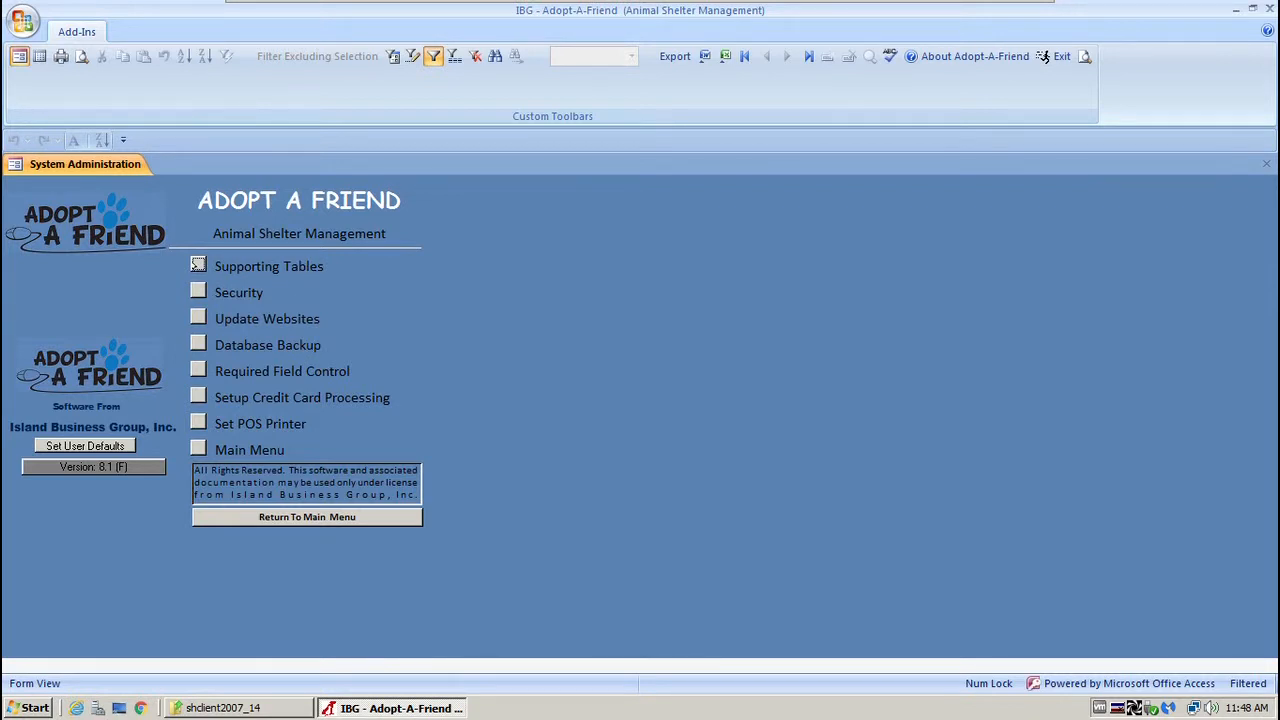
click(198, 264)
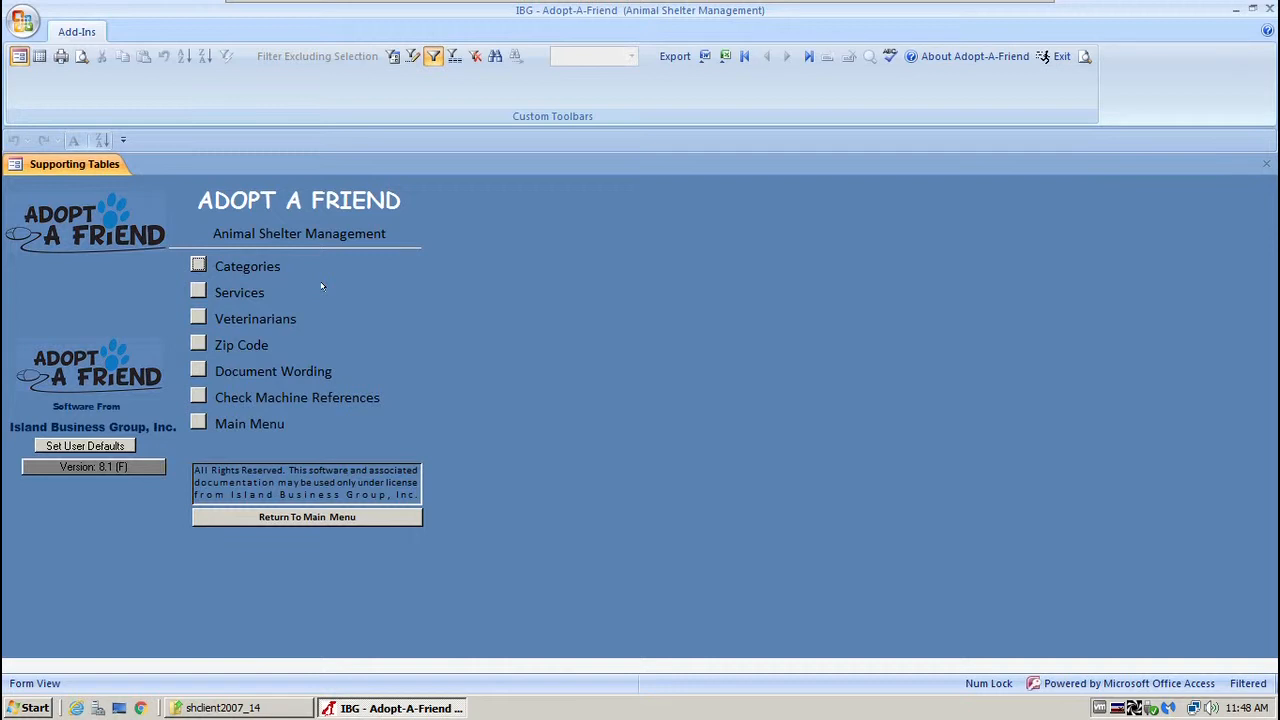
click(200, 263)
click(198, 264)
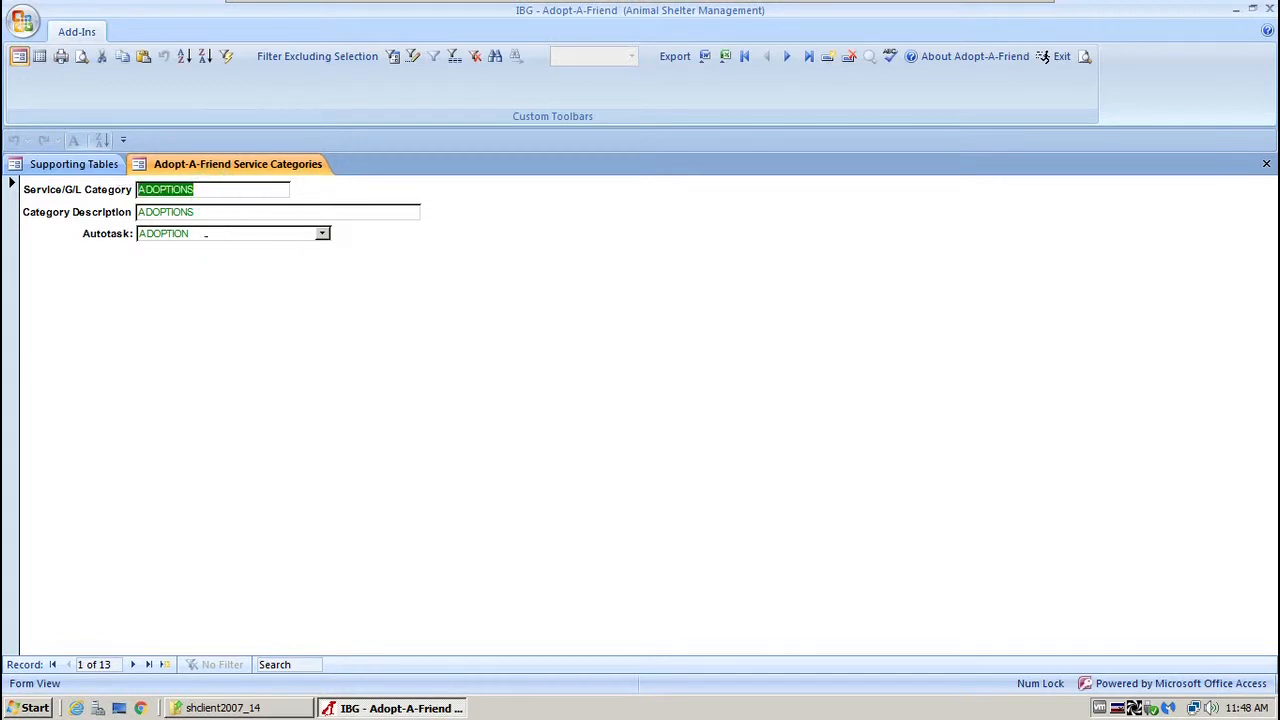
Inspect the ADOPTIONS values, then step forward through BOARDING, CLOTHING and EUTHANASIA to RECLAIM.
double_click(215, 211)
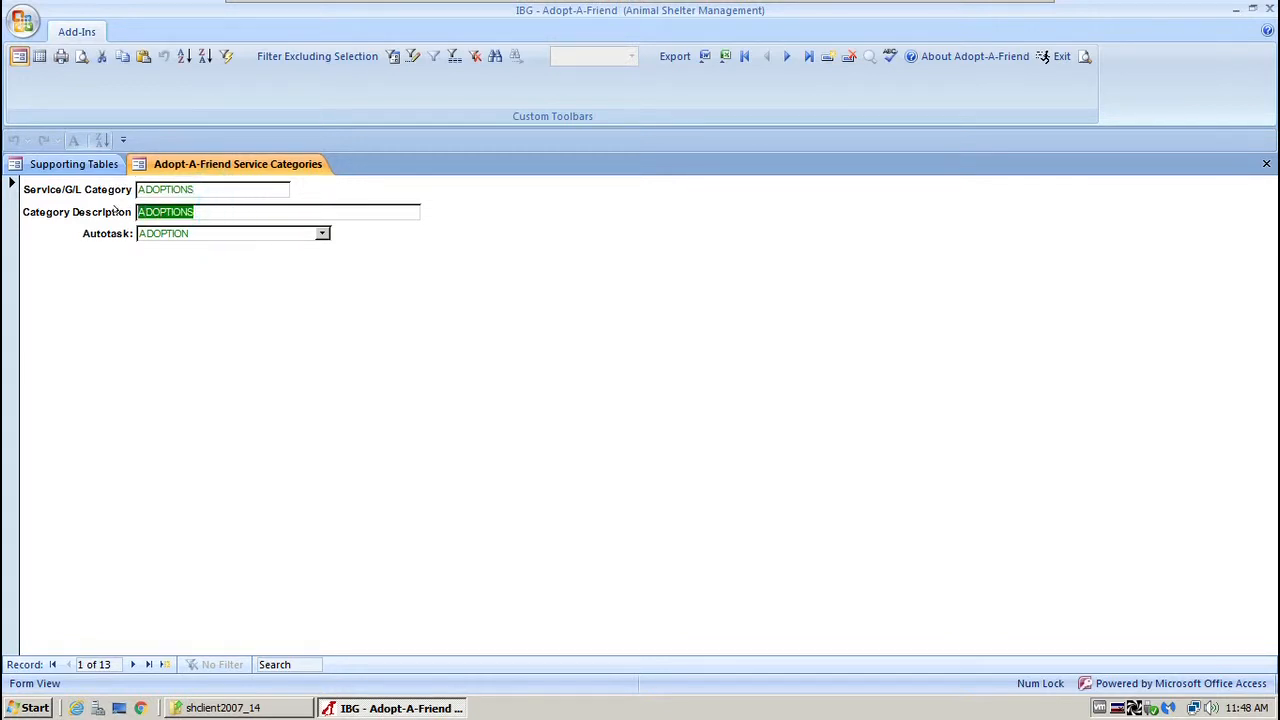
double_click(205, 232)
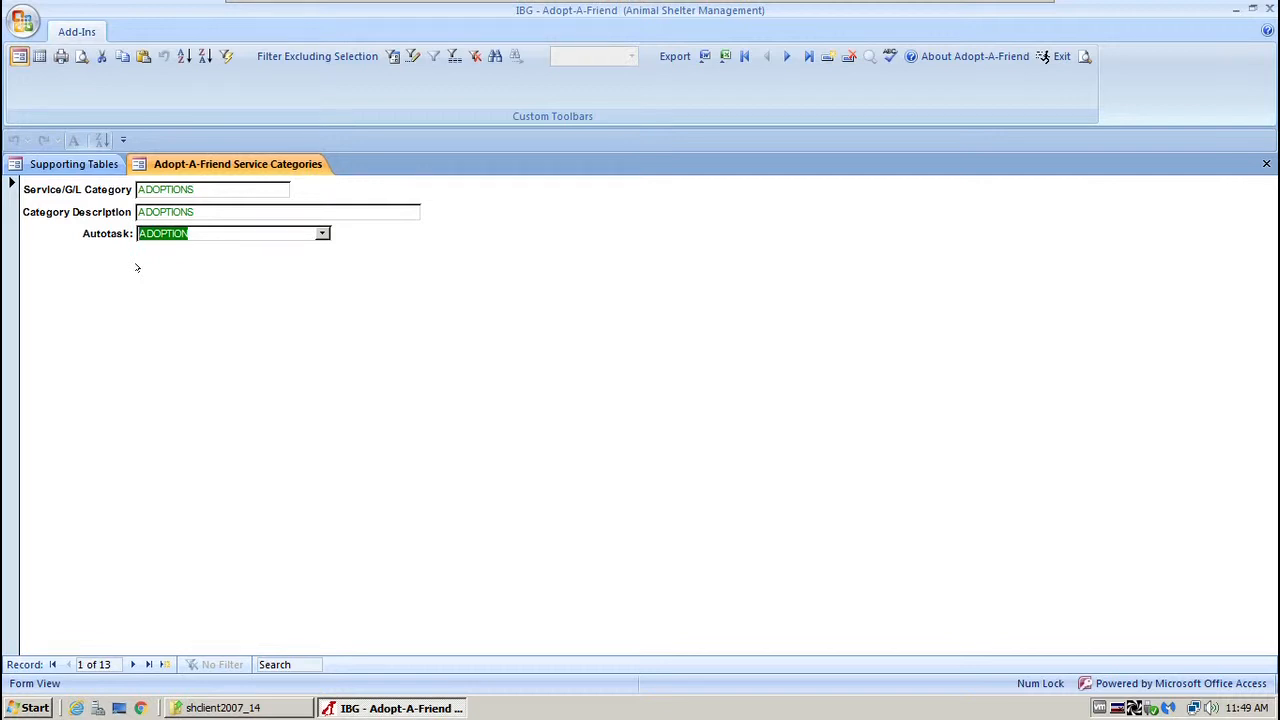
click(131, 664)
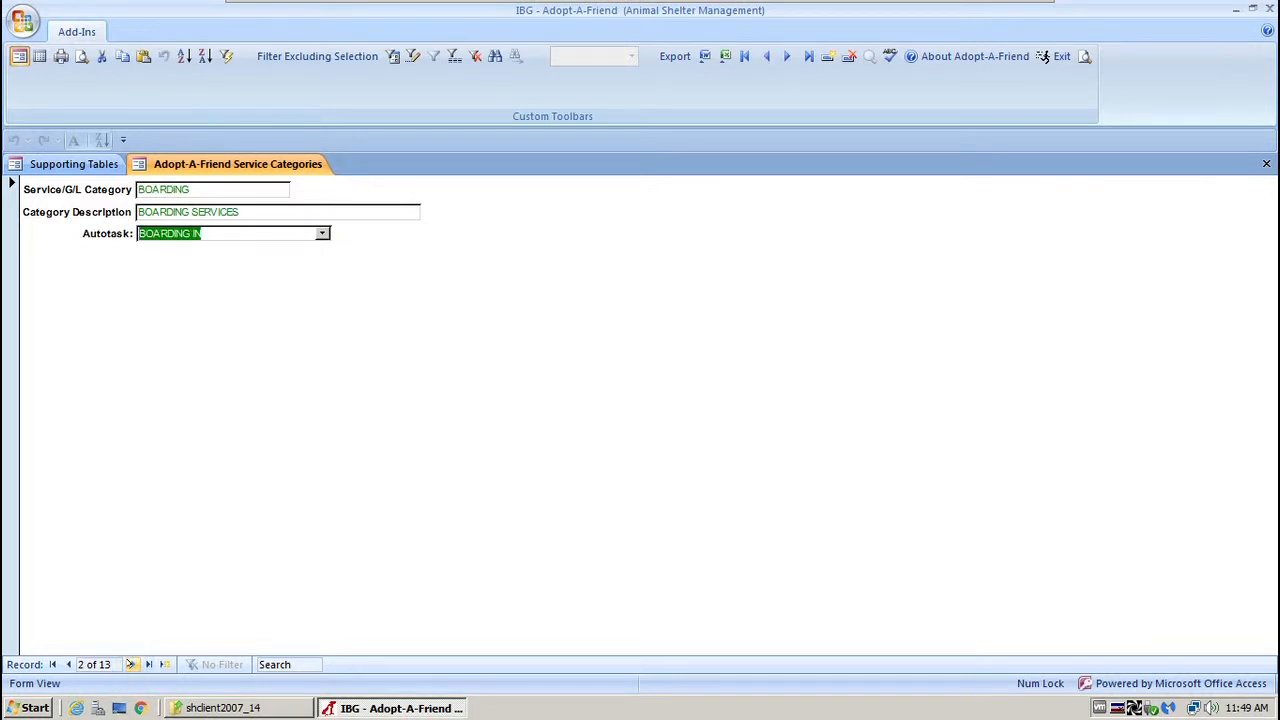
click(131, 664)
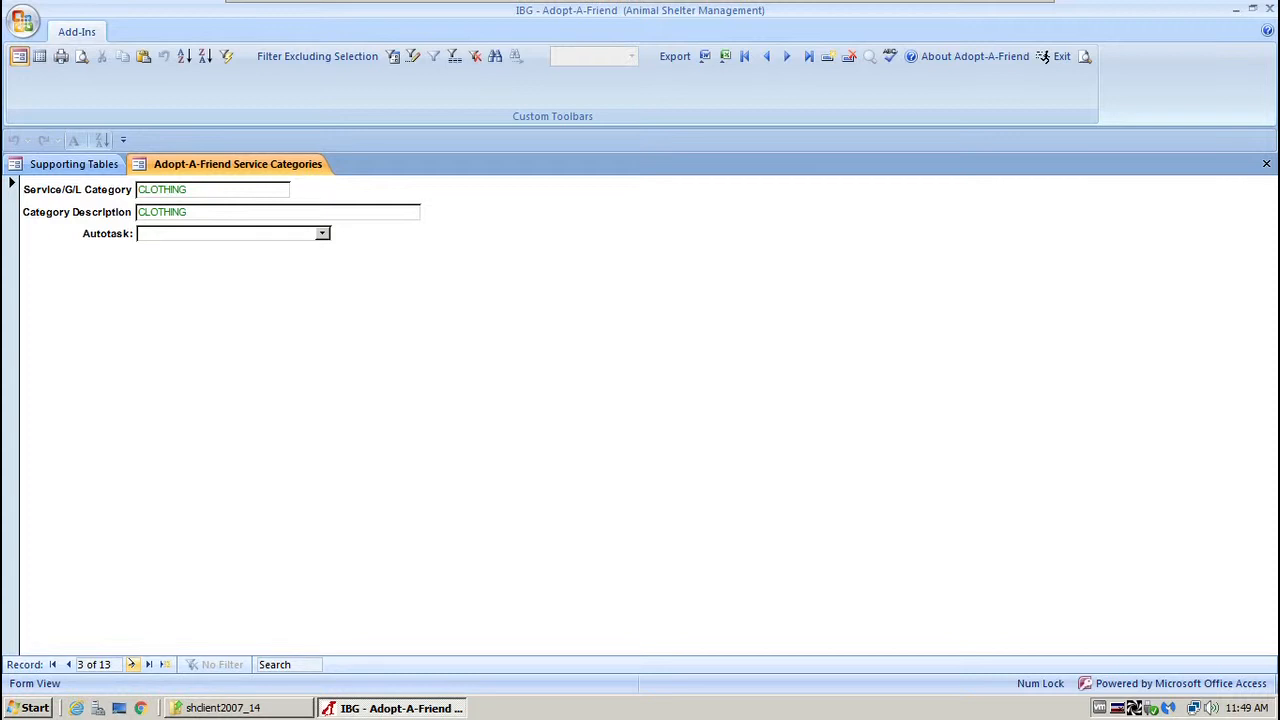
click(131, 664)
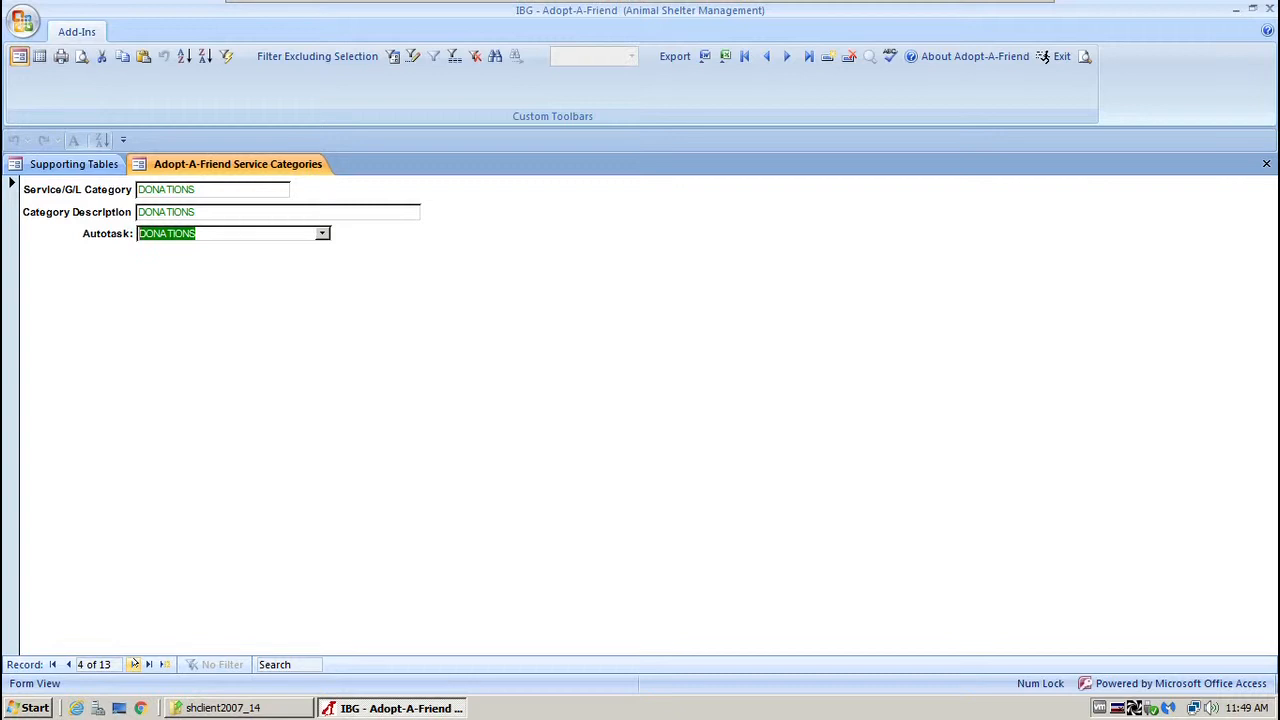
click(132, 664)
click(132, 664)
click(132, 664)
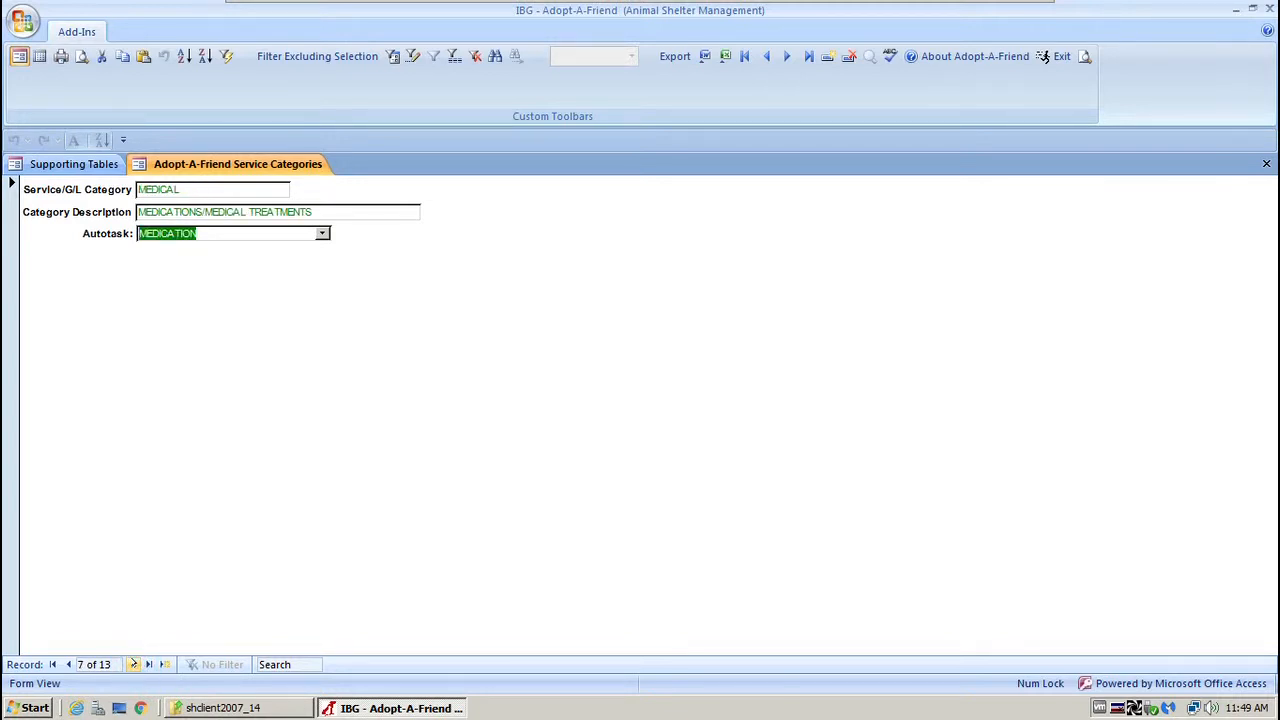
click(132, 664)
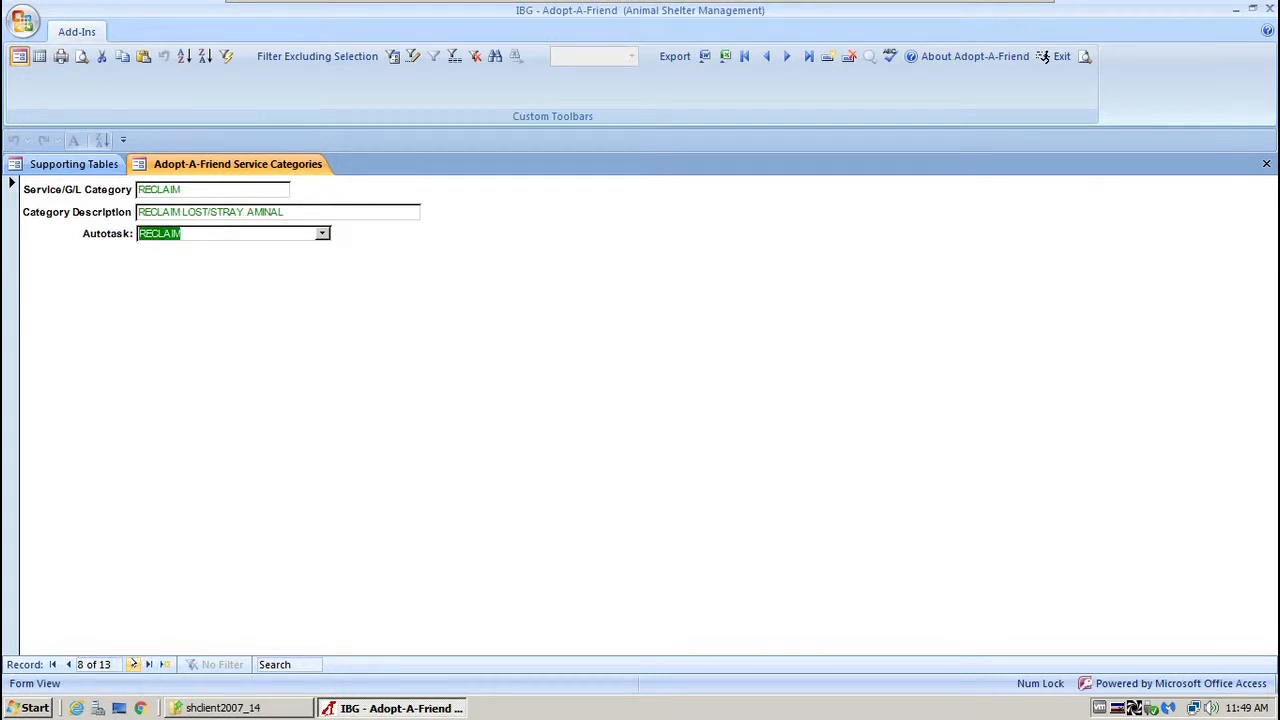
Continue through SPAY/NEUTER and SURGERY to the last category, VACCINATIONS, and click its name.
click(132, 664)
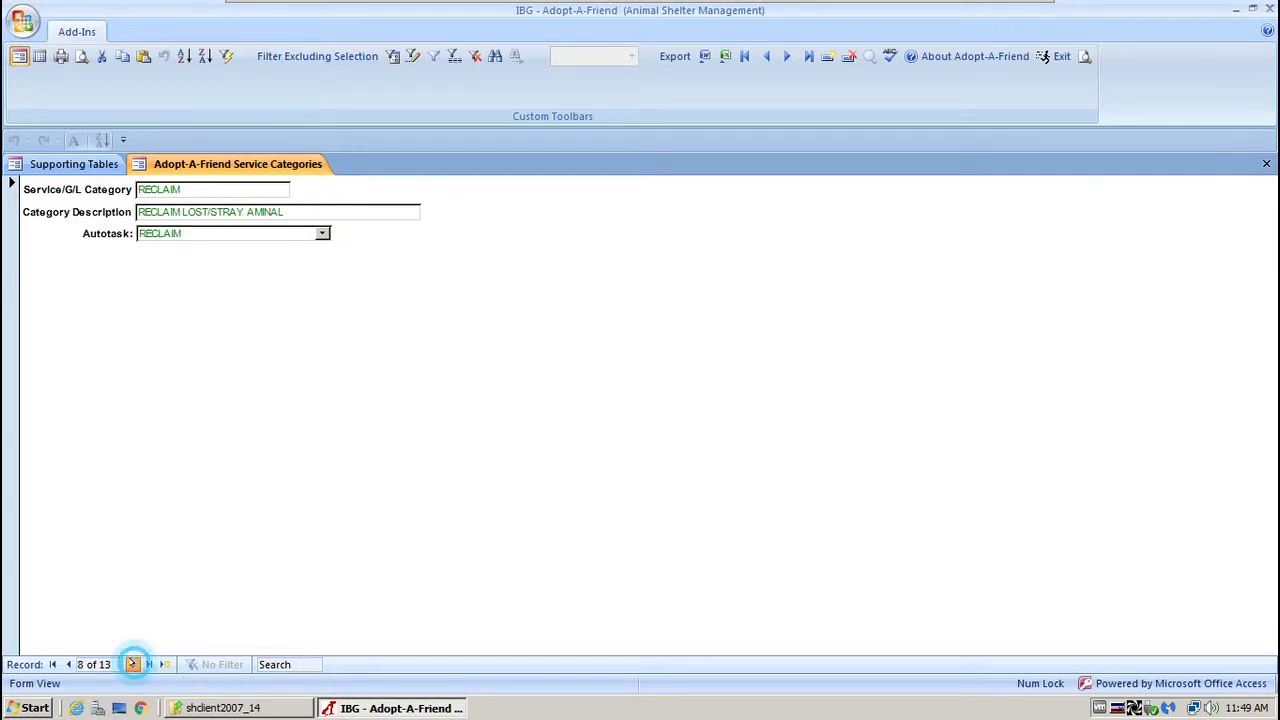
click(132, 664)
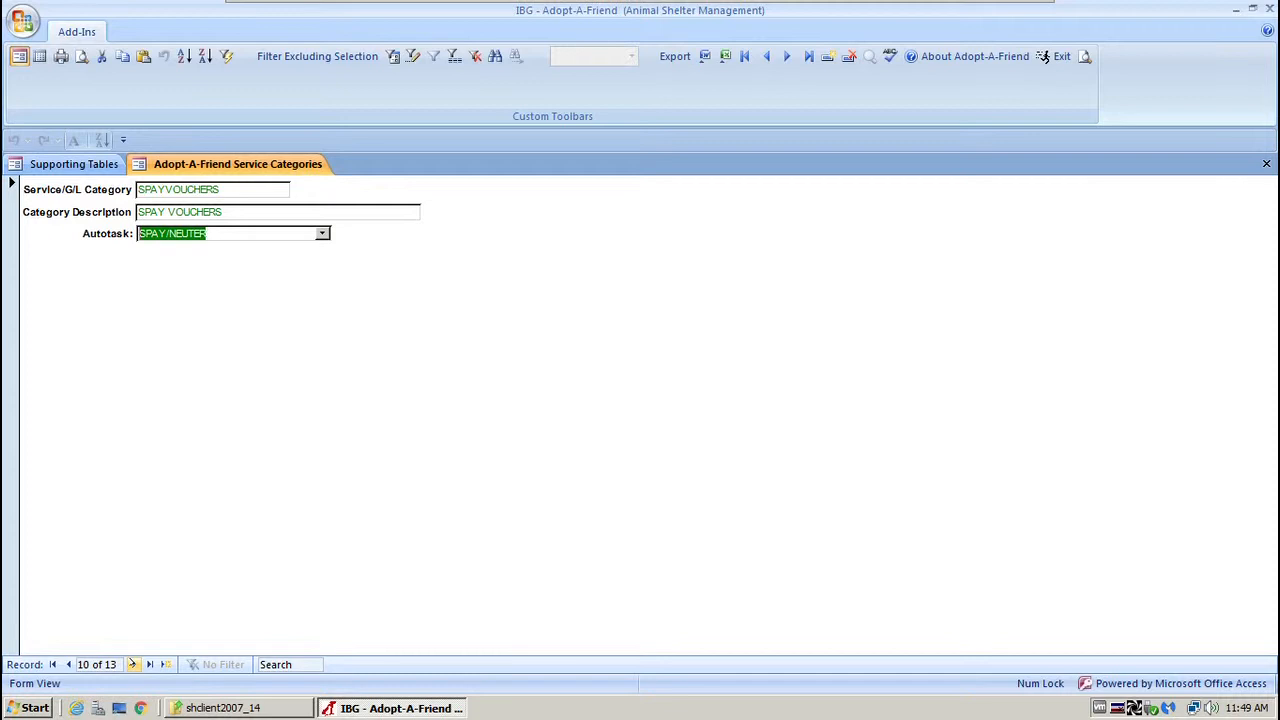
click(132, 664)
click(132, 664)
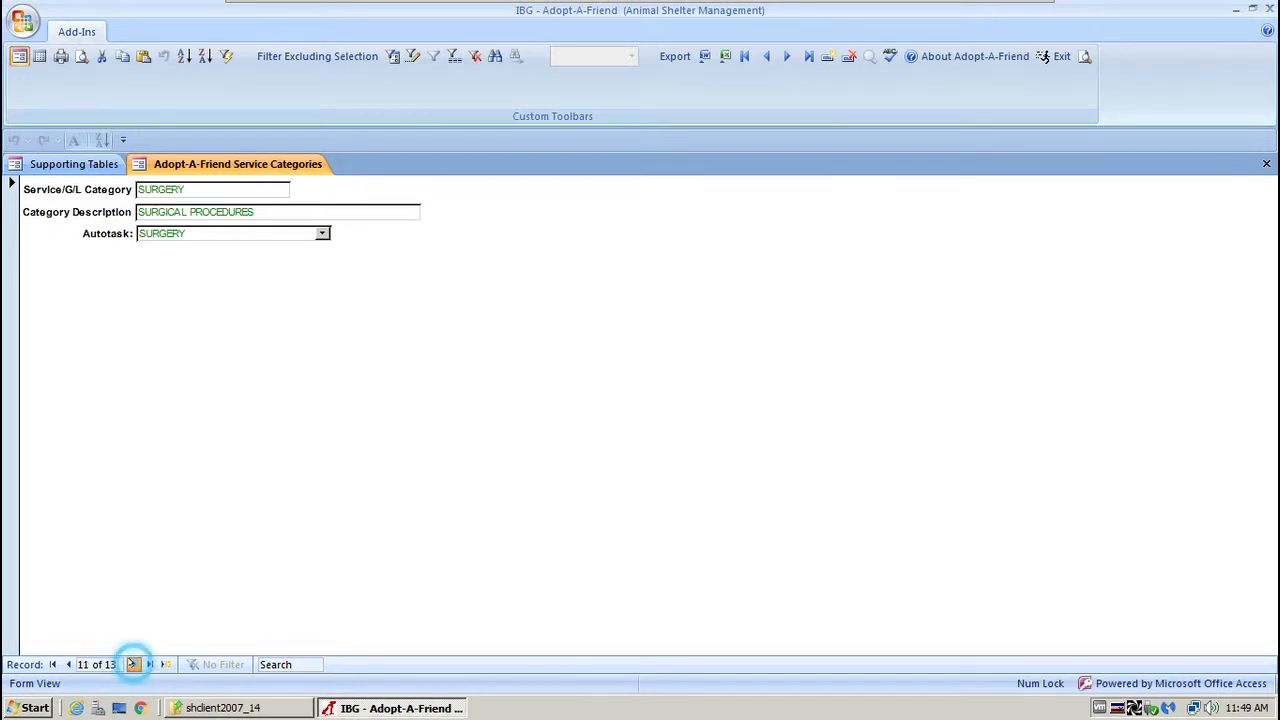
click(132, 664)
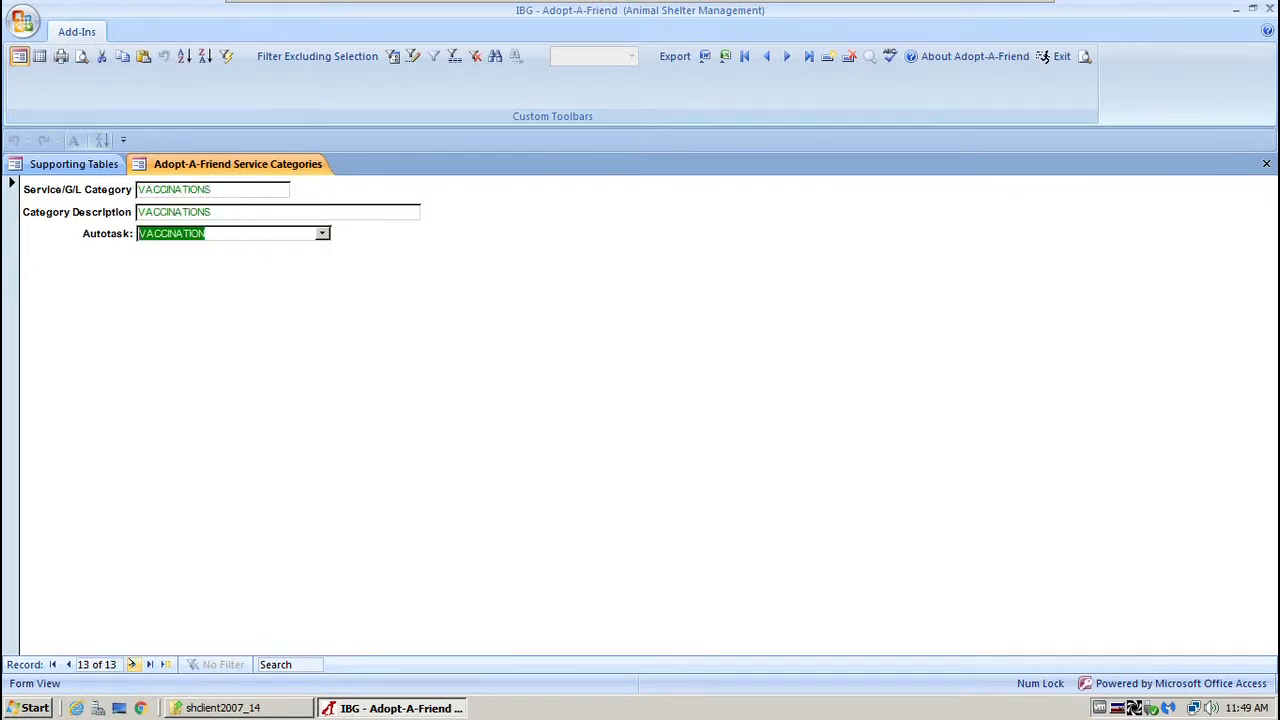
click(132, 664)
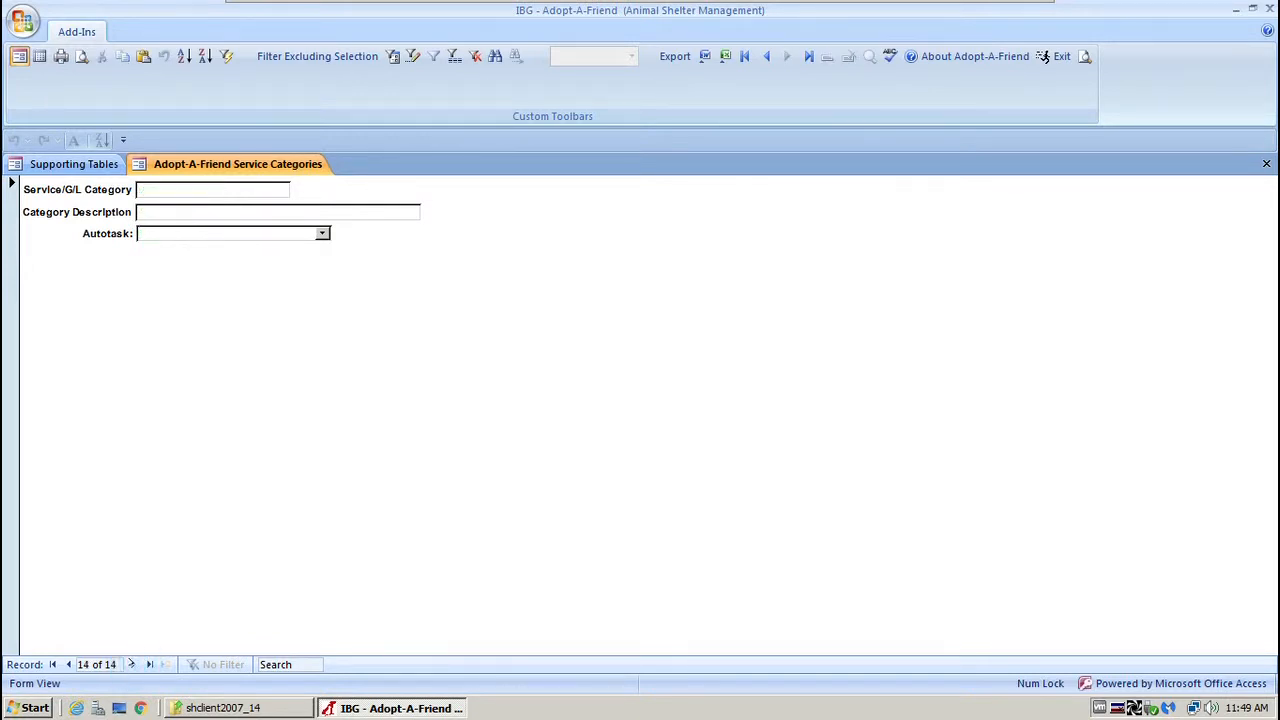
click(68, 664)
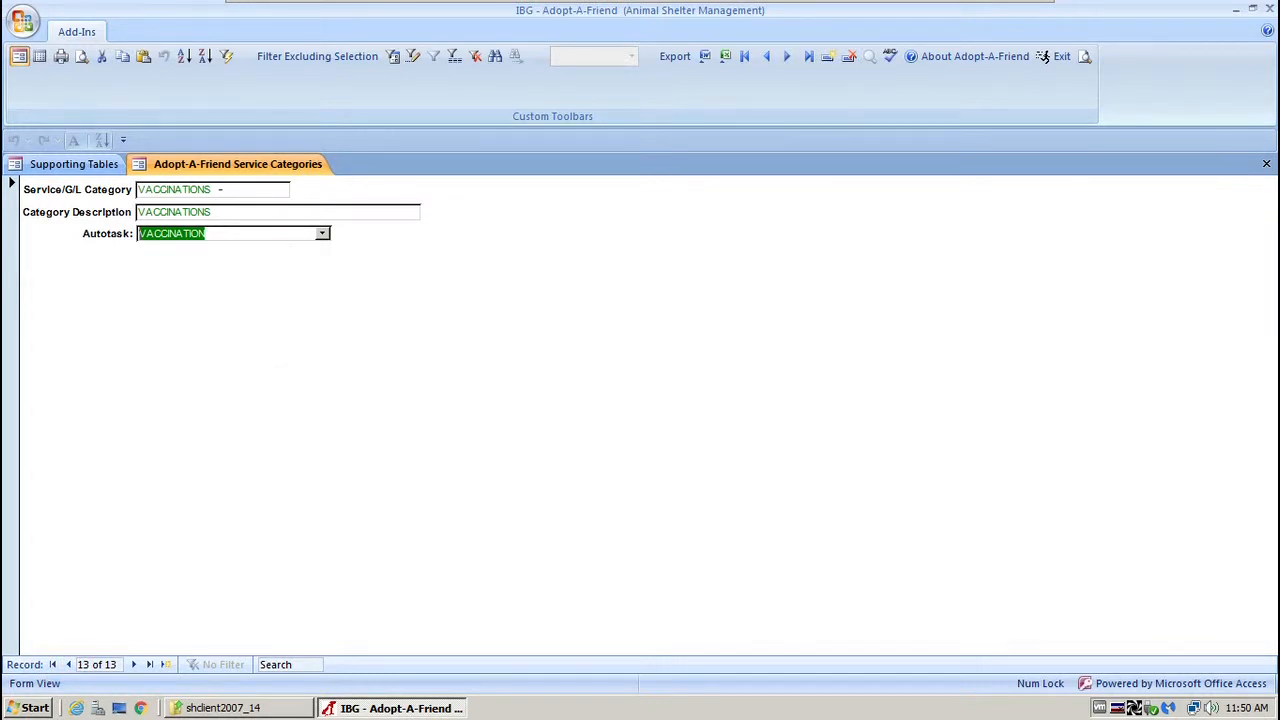
click(222, 189)
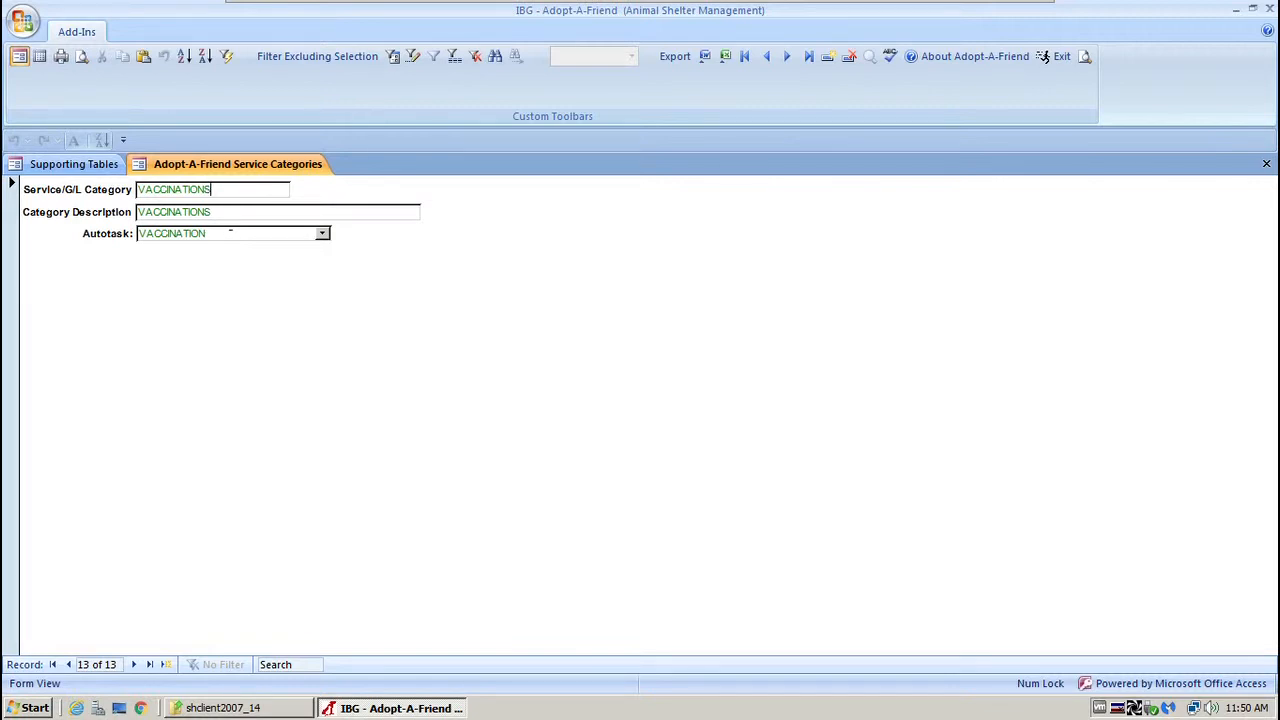
Step back to SPAY/NEUTER, try a blank new record, then return to VACCINATIONS.
click(68, 664)
click(68, 664)
click(68, 664)
click(68, 664)
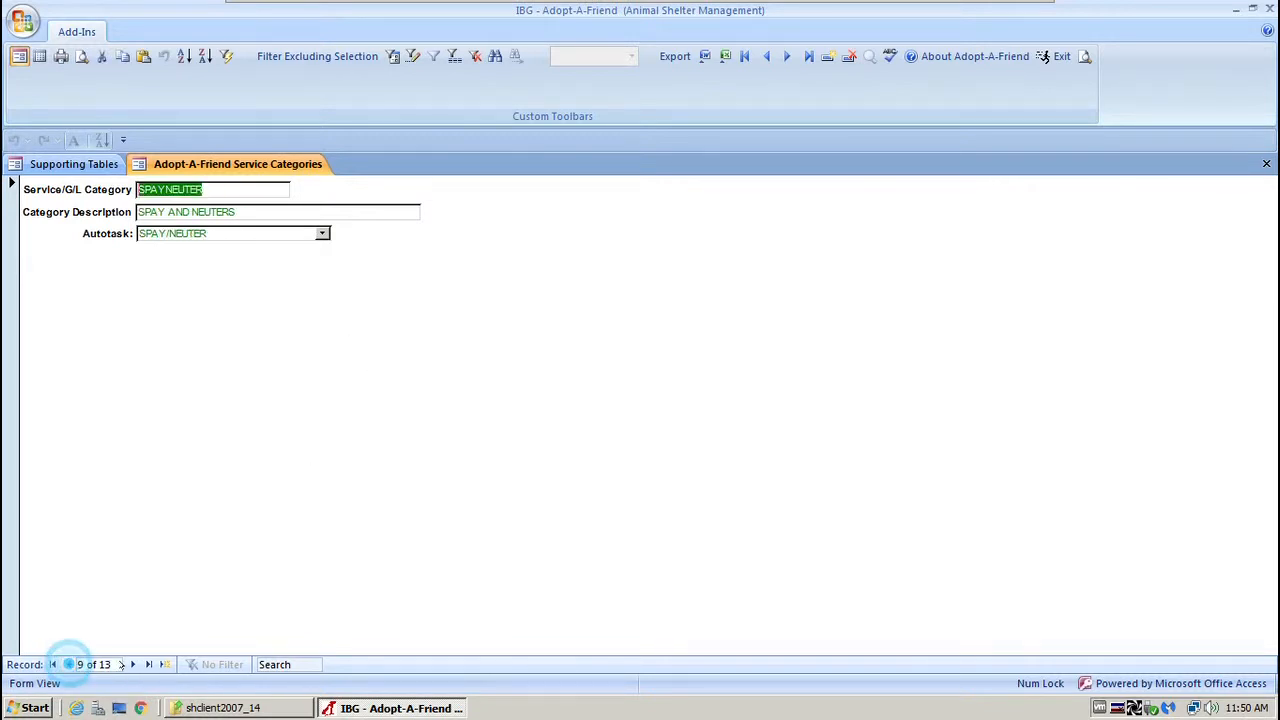
click(165, 664)
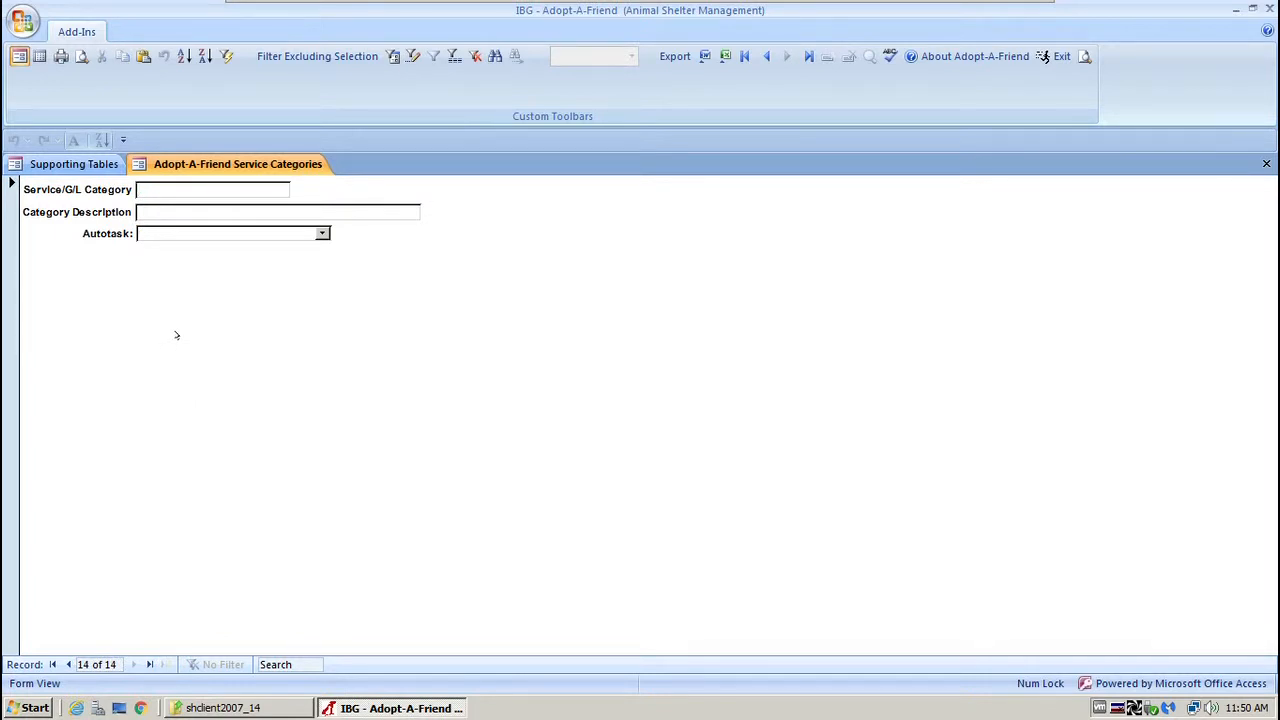
click(68, 664)
Page back to DONATIONS, then forward through LICENSES to the MEDICAL category.
click(68, 664)
click(68, 664)
click(68, 664)
click(68, 664)
click(68, 664)
click(68, 664)
click(68, 664)
click(68, 664)
click(68, 664)
click(131, 664)
click(131, 664)
click(131, 664)
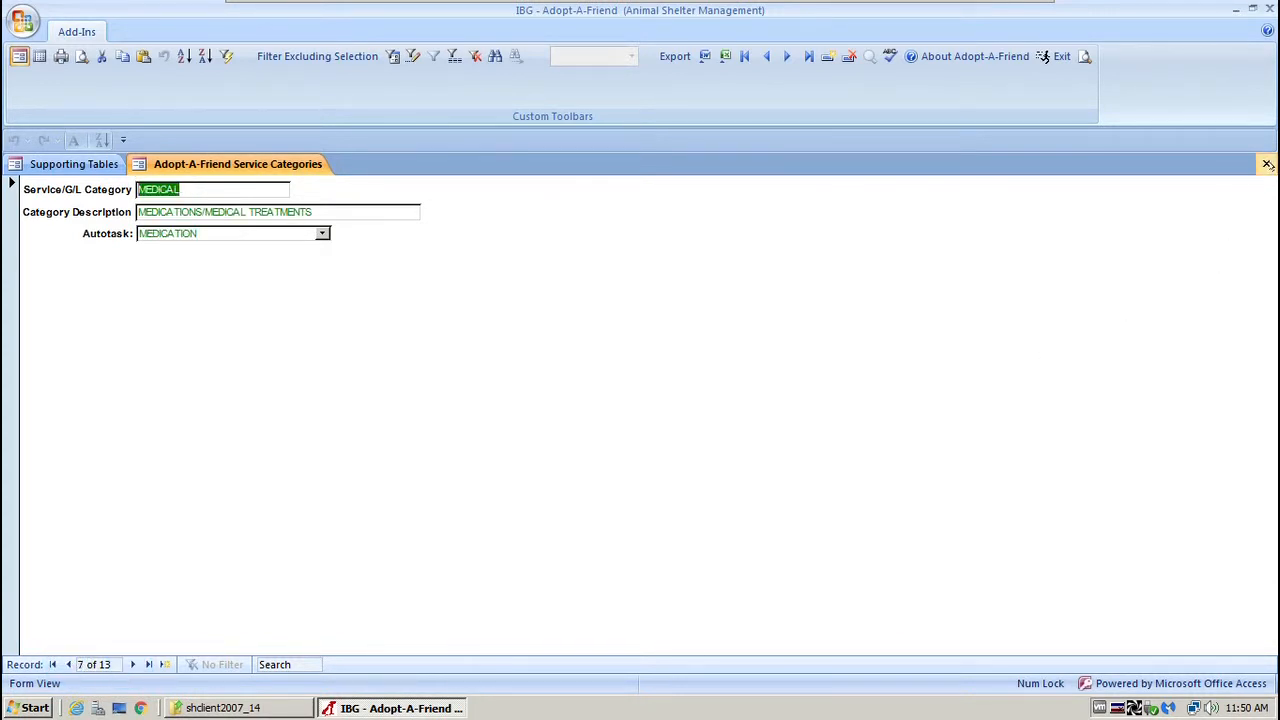
Swap Service Categories for the Services form and select the RABIES3 service code.
click(1267, 164)
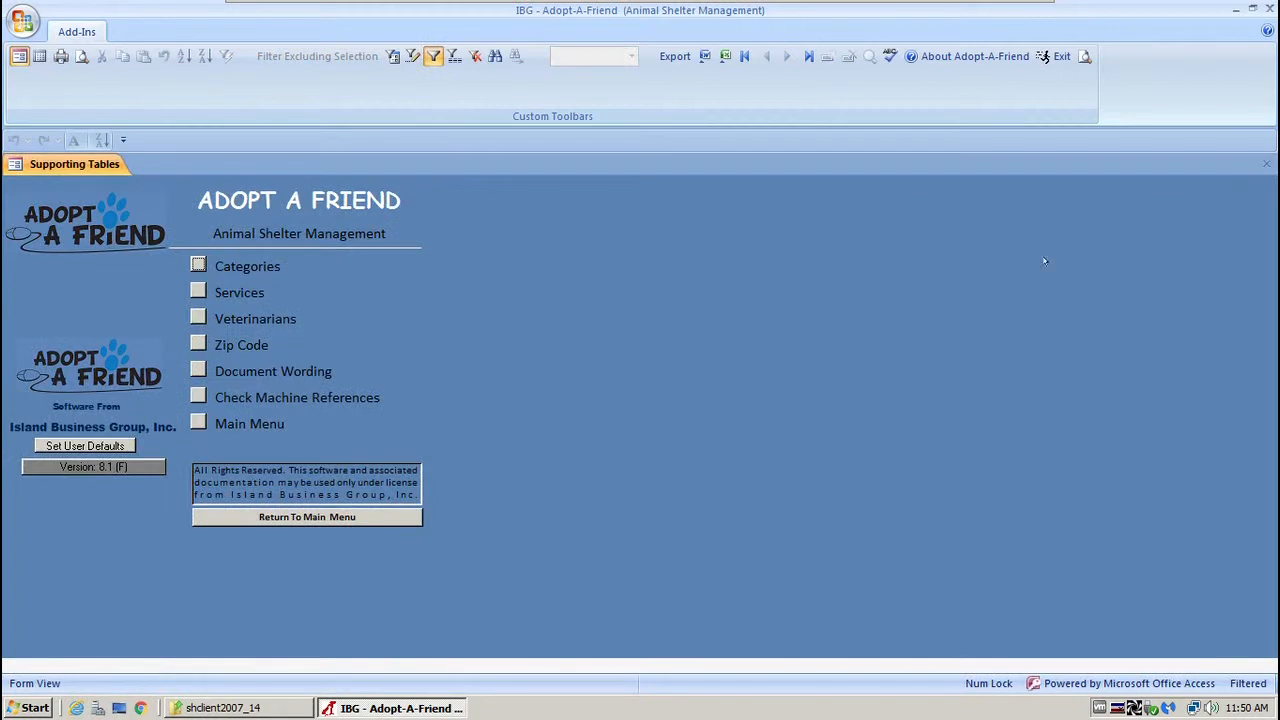
click(198, 290)
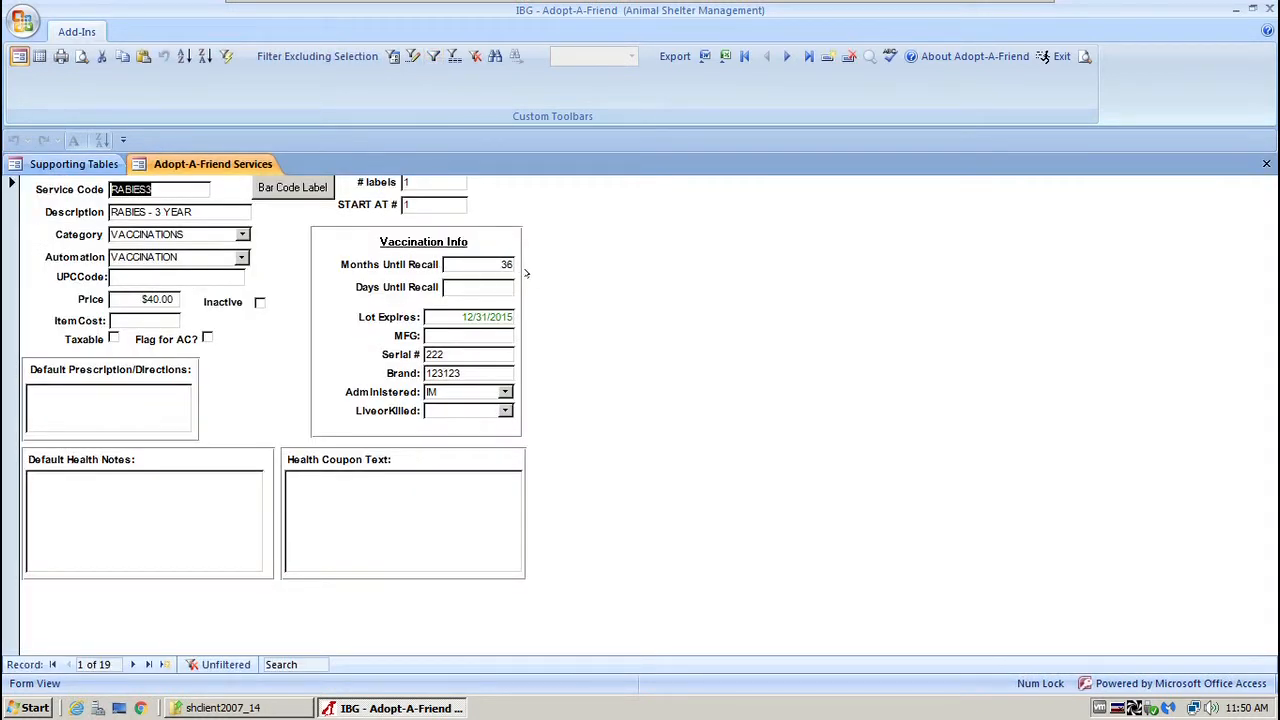
drag(198, 194, 112, 190)
click(168, 188)
Select the RABIES - 3 YEAR description and show RABIES3's category choices.
drag(207, 211, 110, 212)
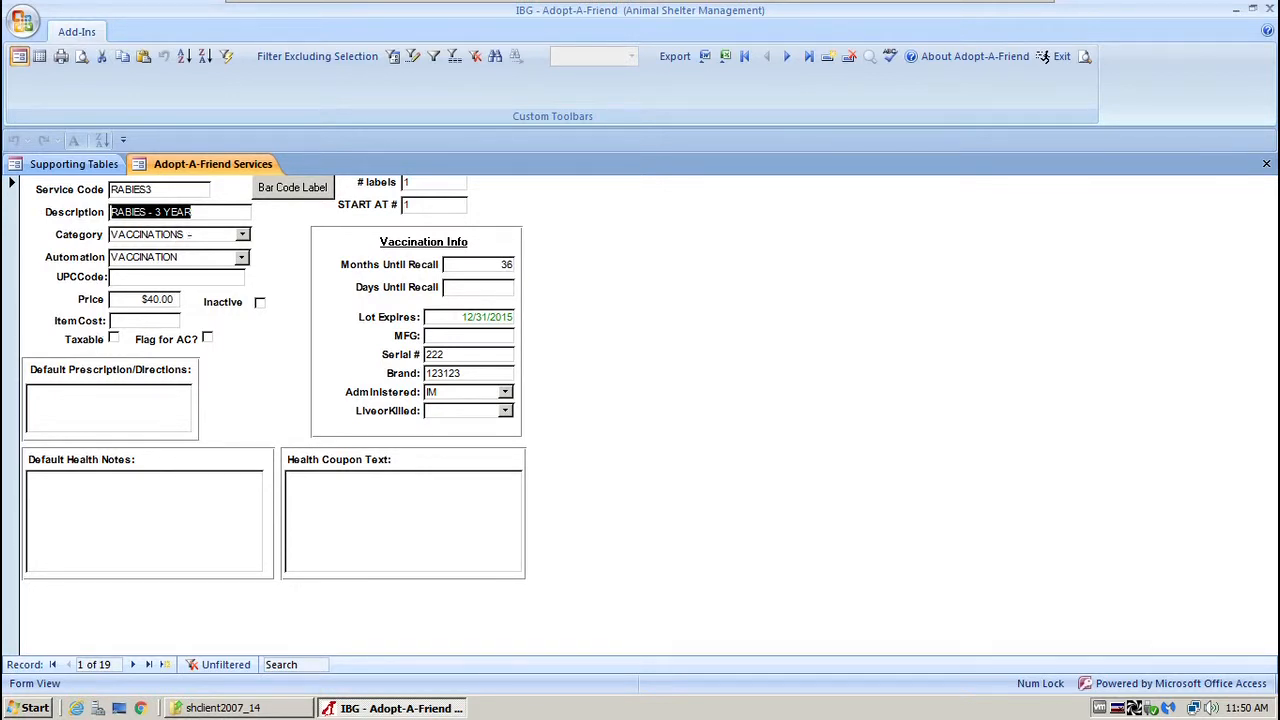
click(189, 234)
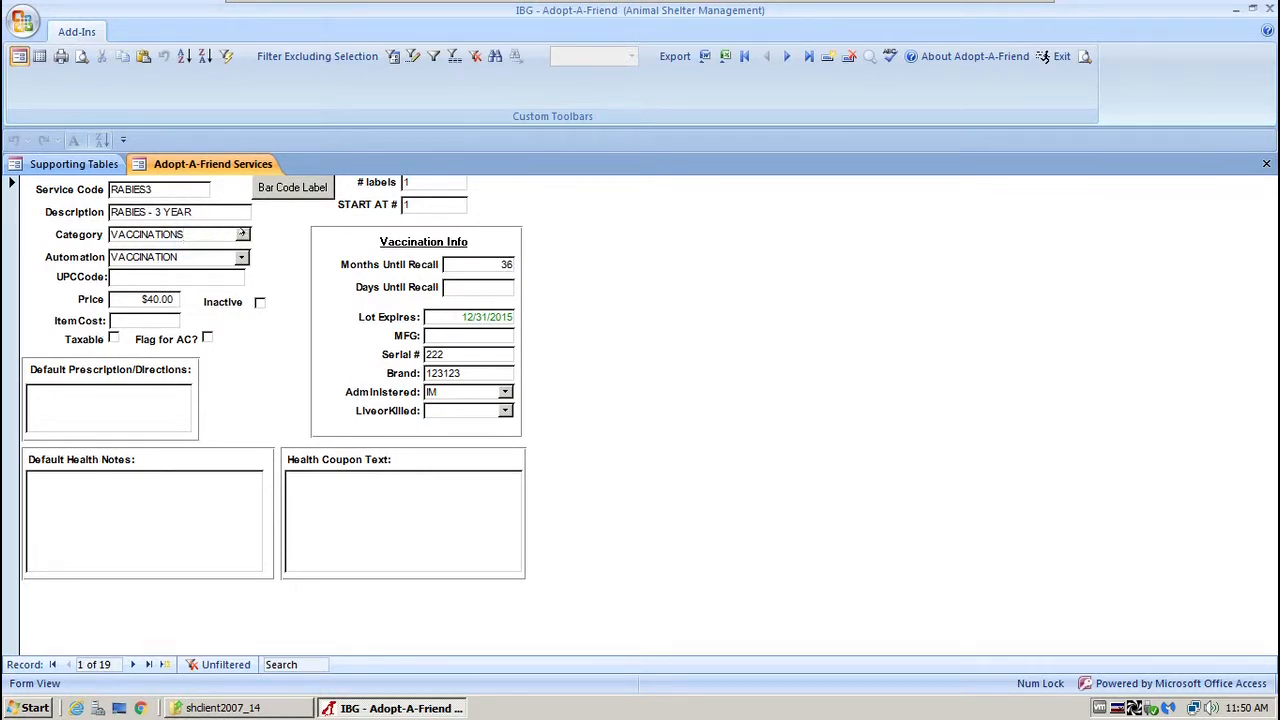
click(241, 233)
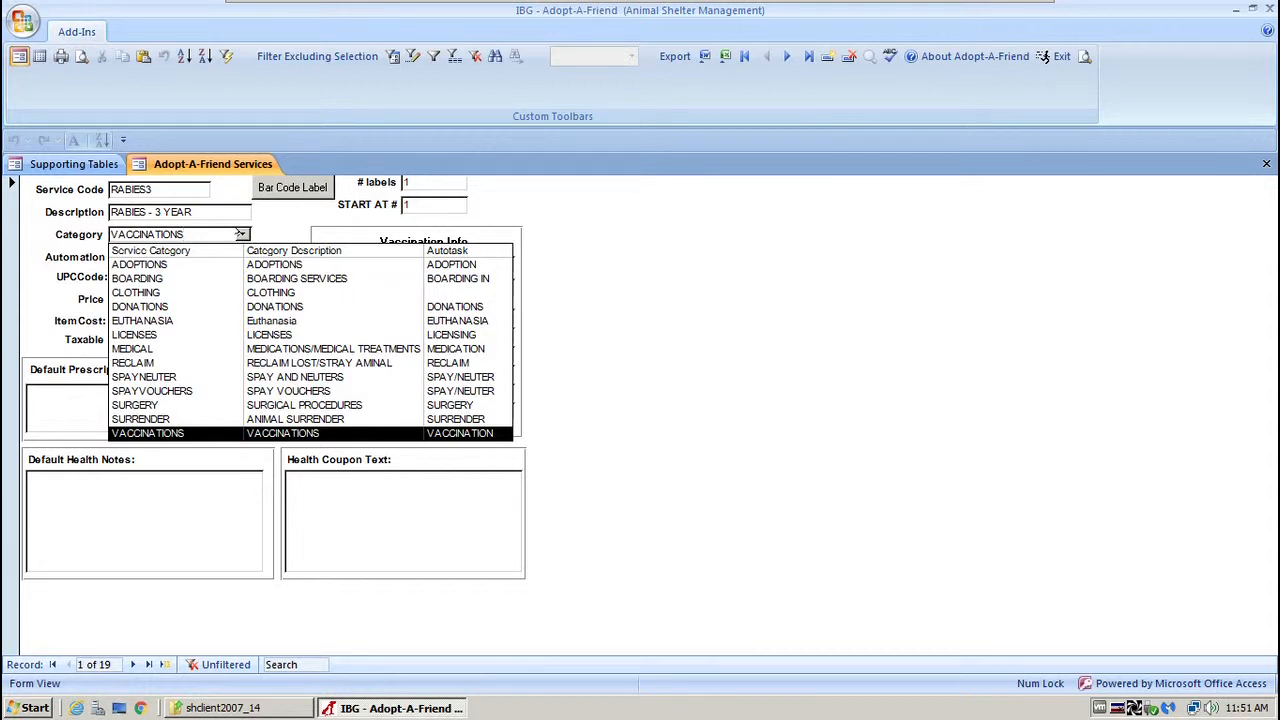
Close the category list unchanged and scroll the Automation choices, keeping VACCINATION.
click(270, 215)
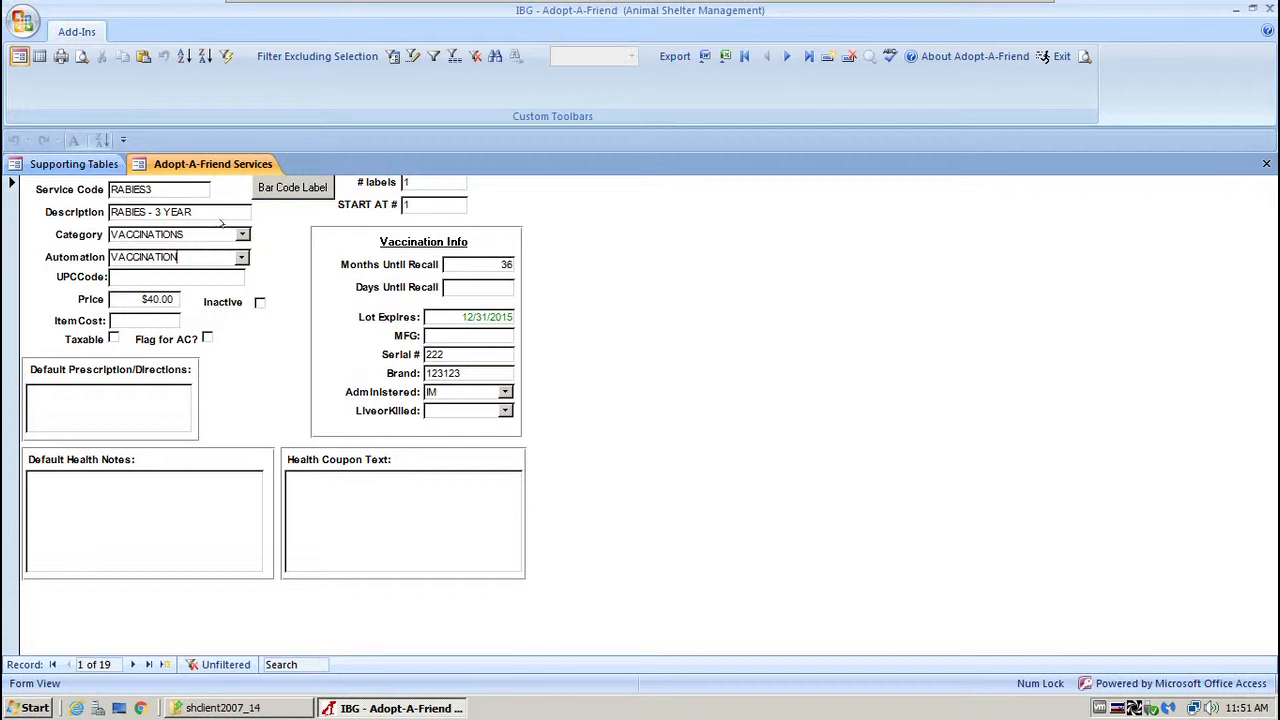
click(240, 258)
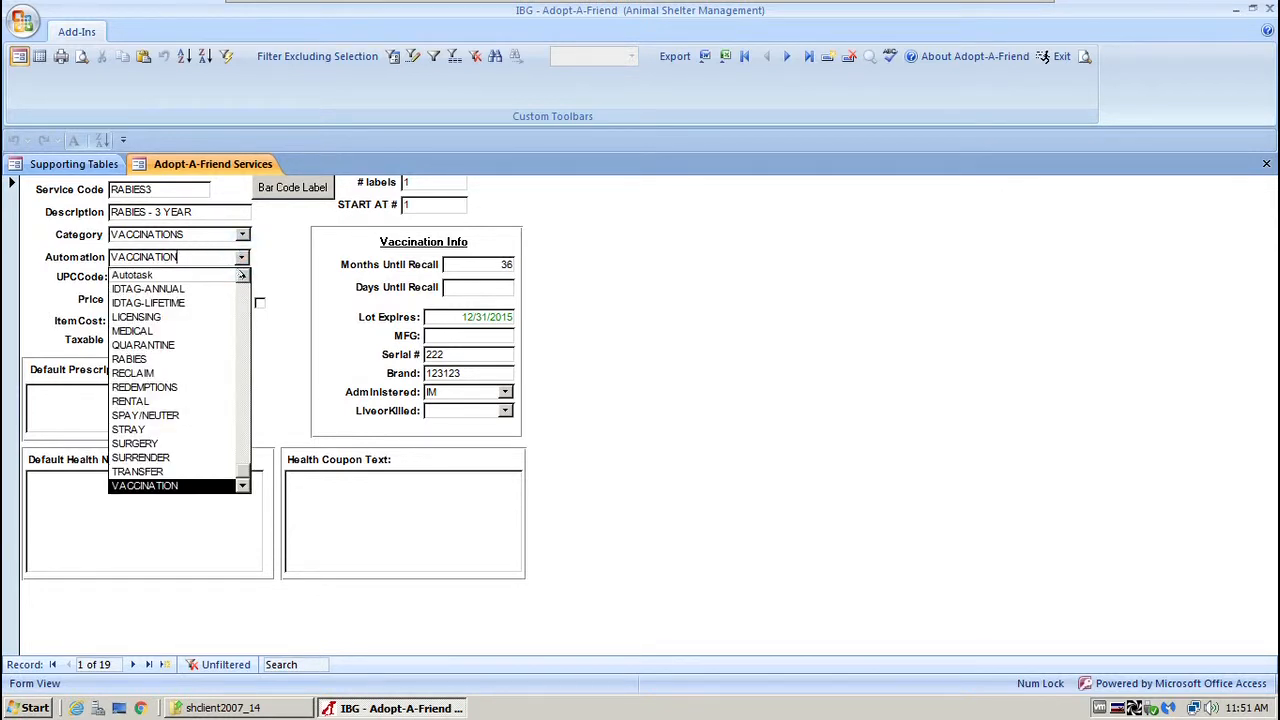
click(241, 290)
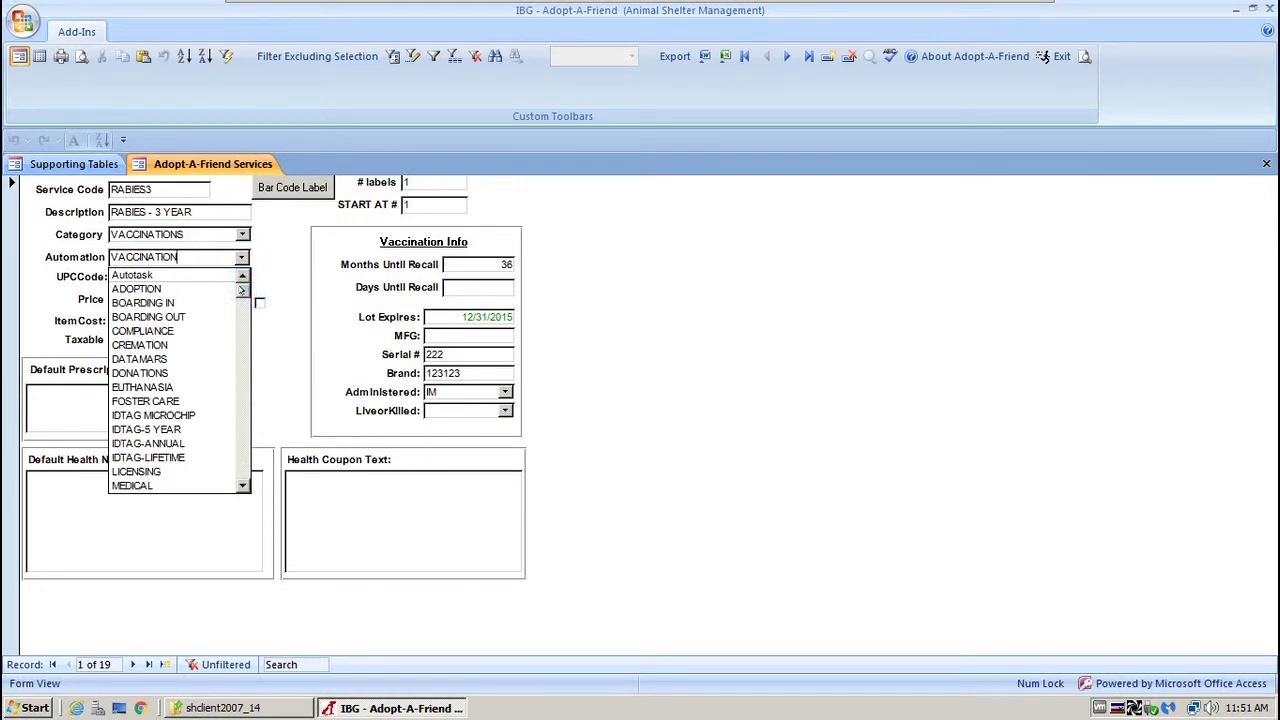
drag(241, 290, 245, 258)
click(268, 246)
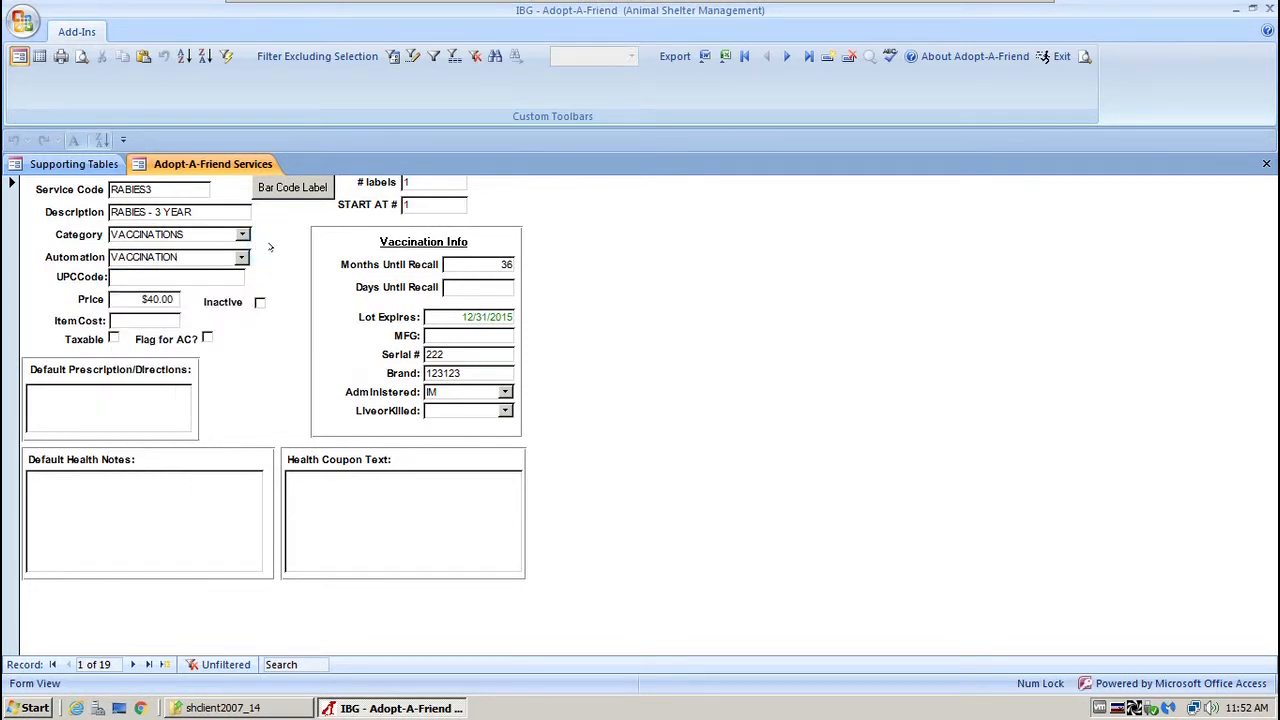
click(133, 277)
click(137, 318)
click(126, 298)
click(259, 302)
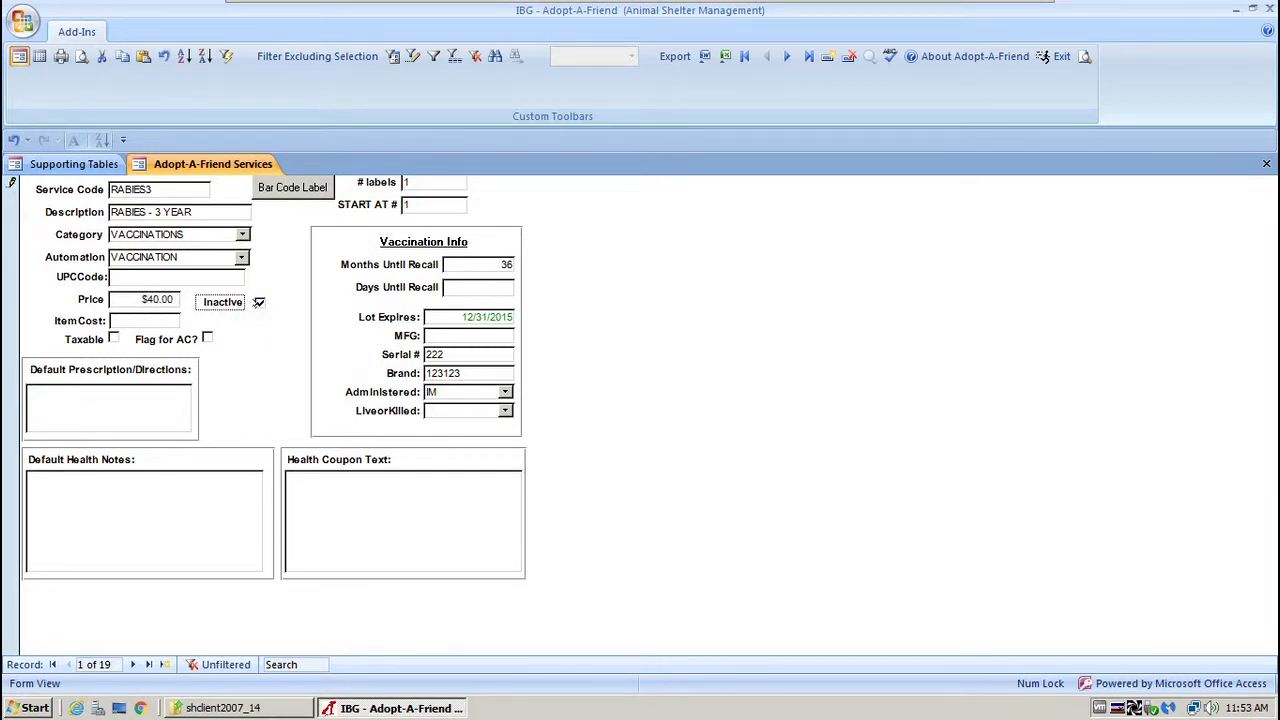
click(259, 302)
click(10, 212)
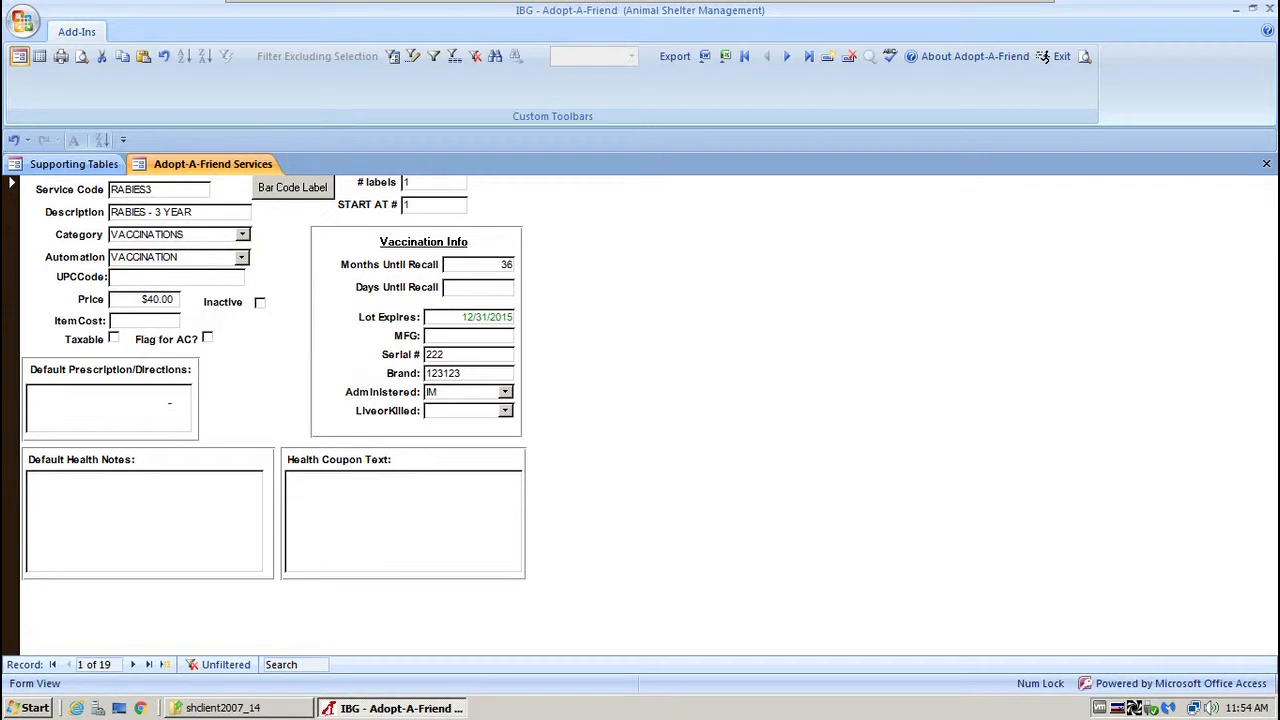
click(150, 400)
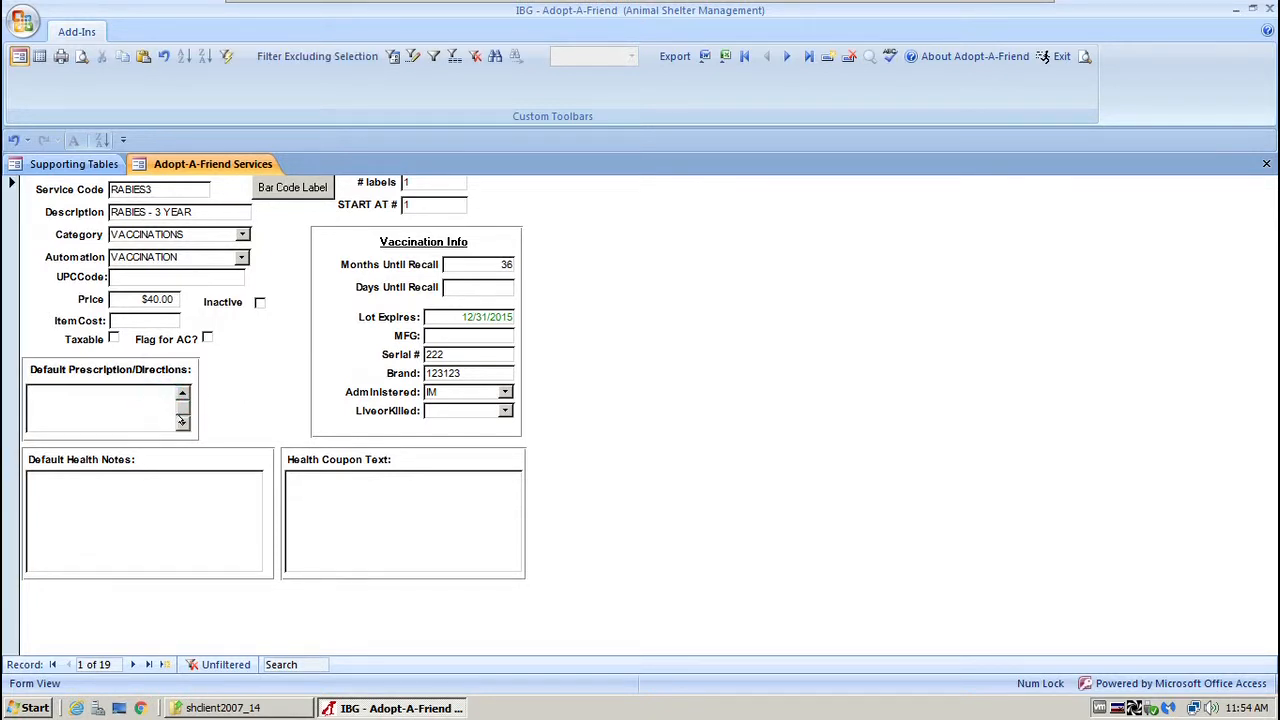
click(181, 398)
click(183, 392)
click(62, 395)
click(120, 492)
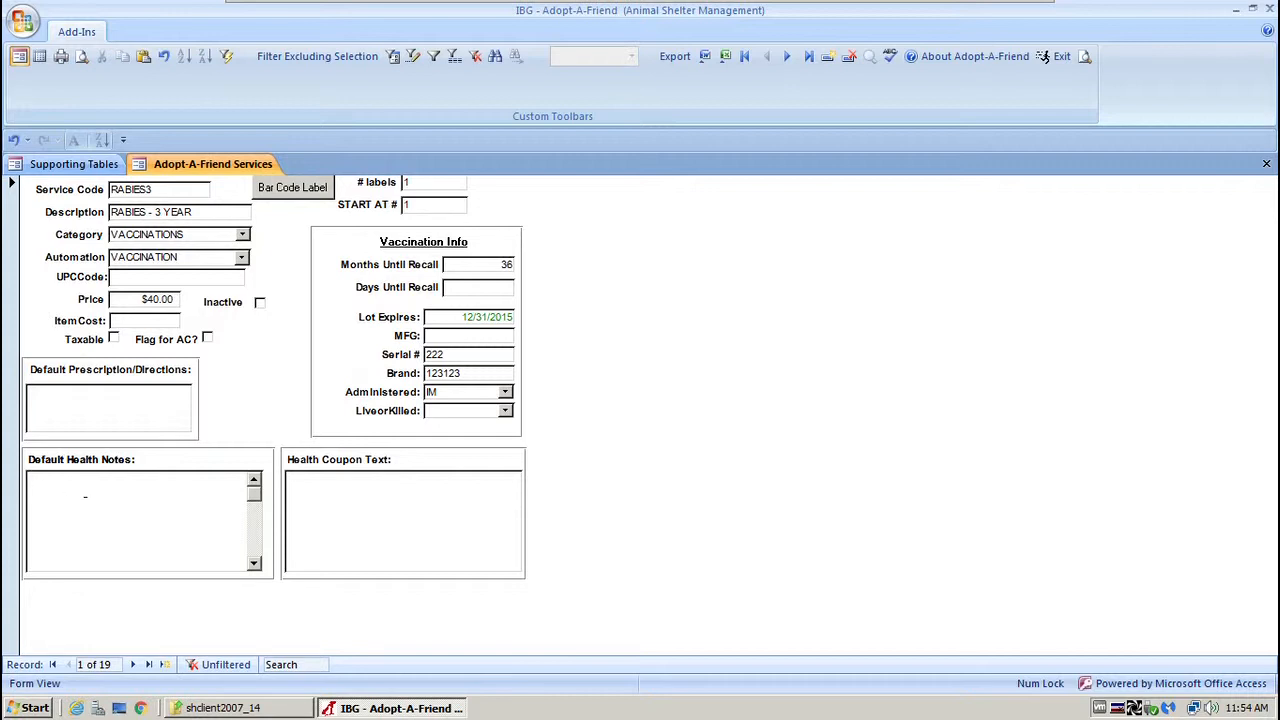
click(331, 493)
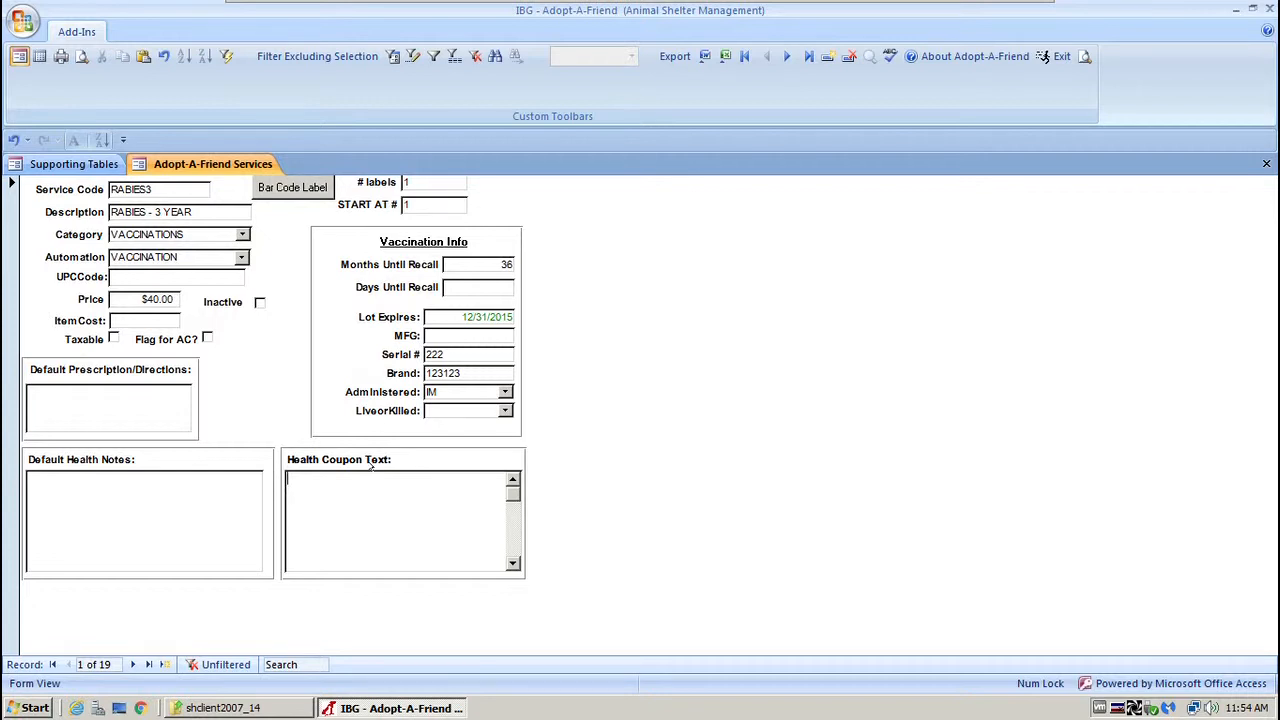
click(224, 259)
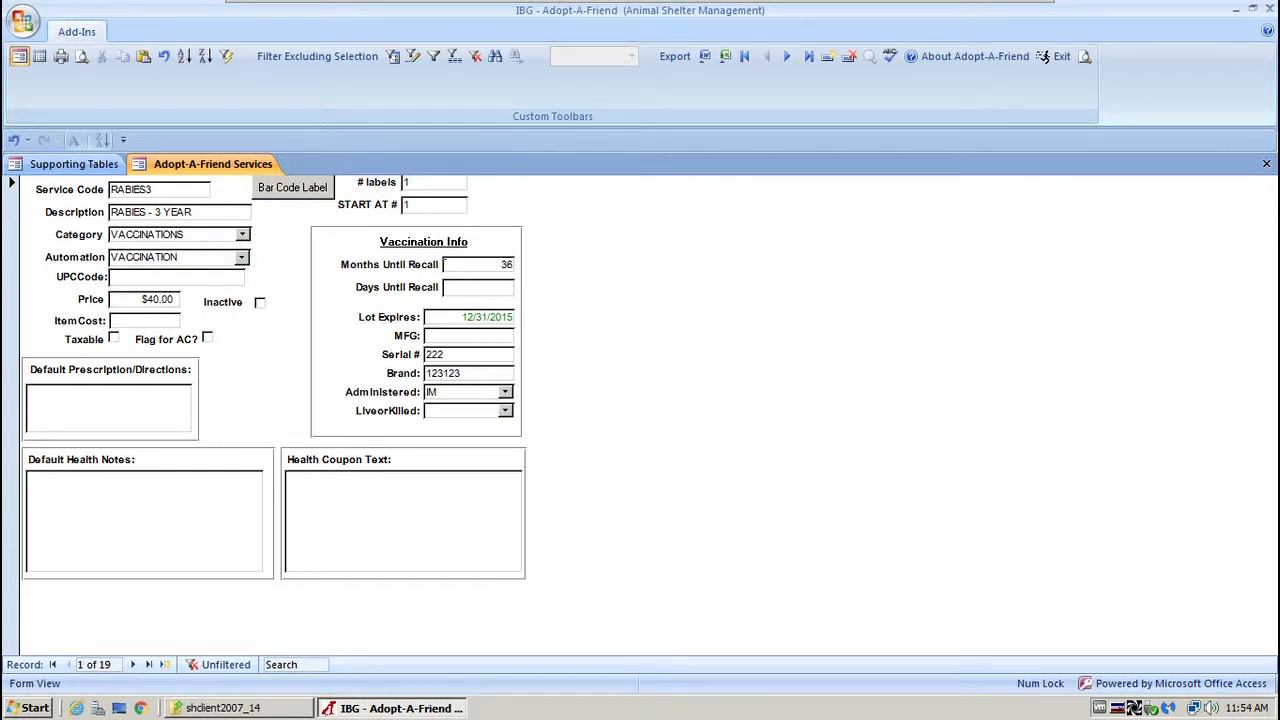
double_click(480, 262)
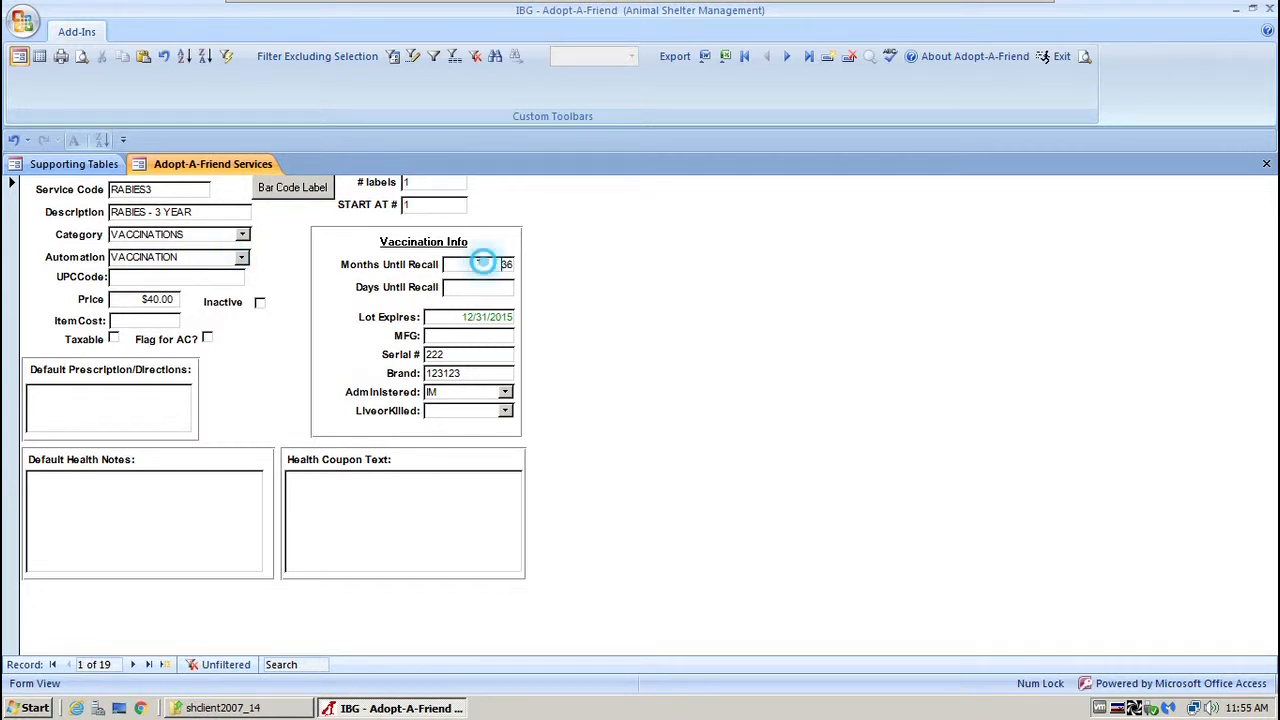
Check RABIES3's recall days, Lot Expires, MFG, Live/Killed and Administered (IM) fields.
click(602, 259)
click(496, 283)
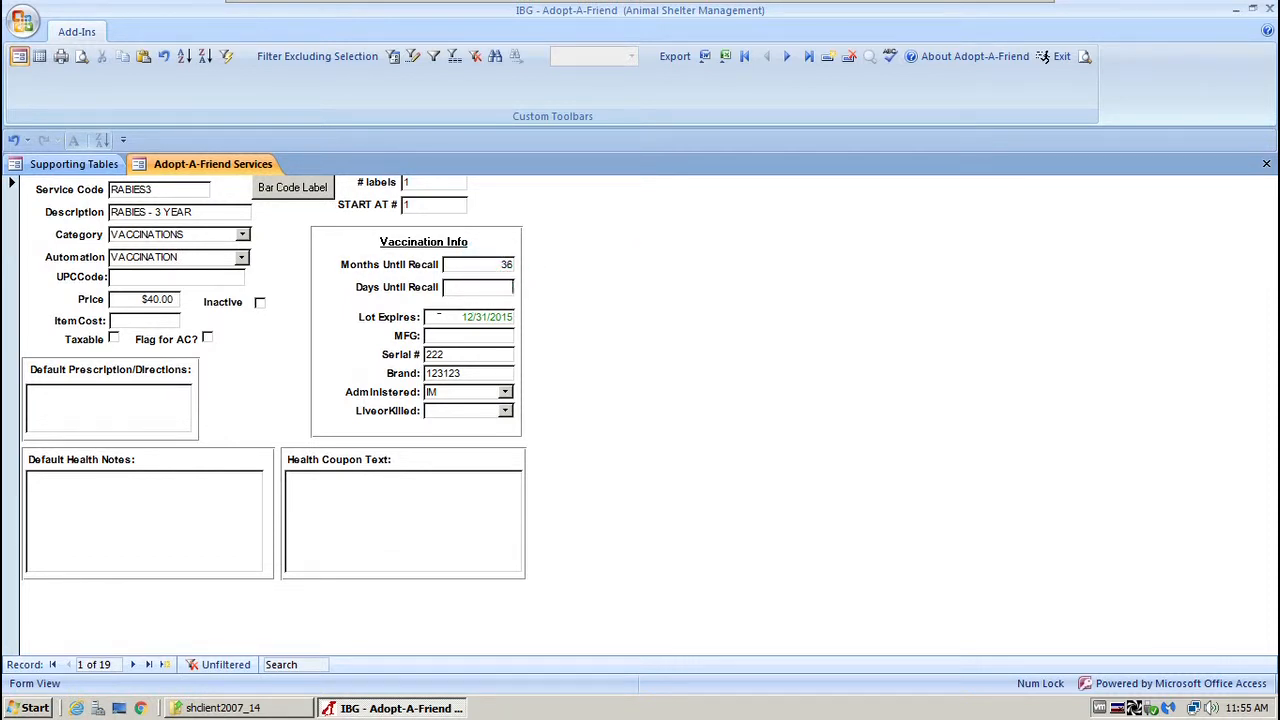
double_click(438, 316)
click(484, 337)
click(505, 410)
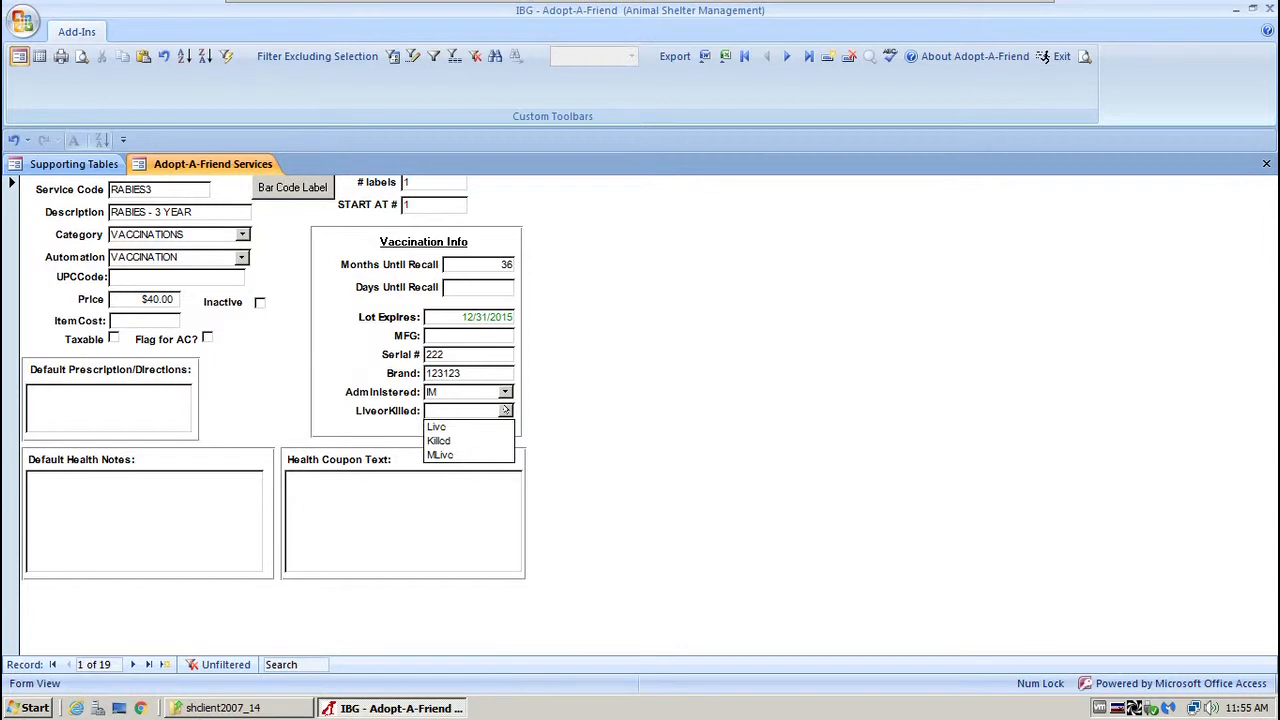
click(505, 410)
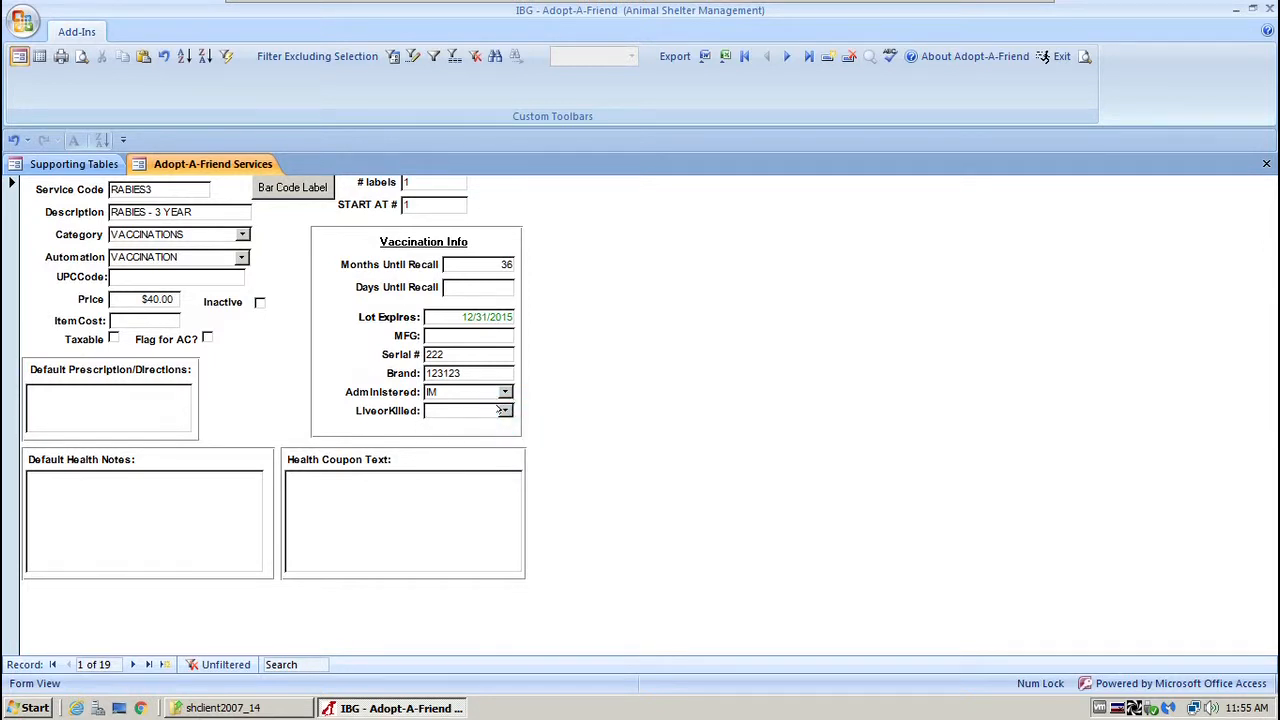
click(505, 410)
click(505, 392)
click(505, 392)
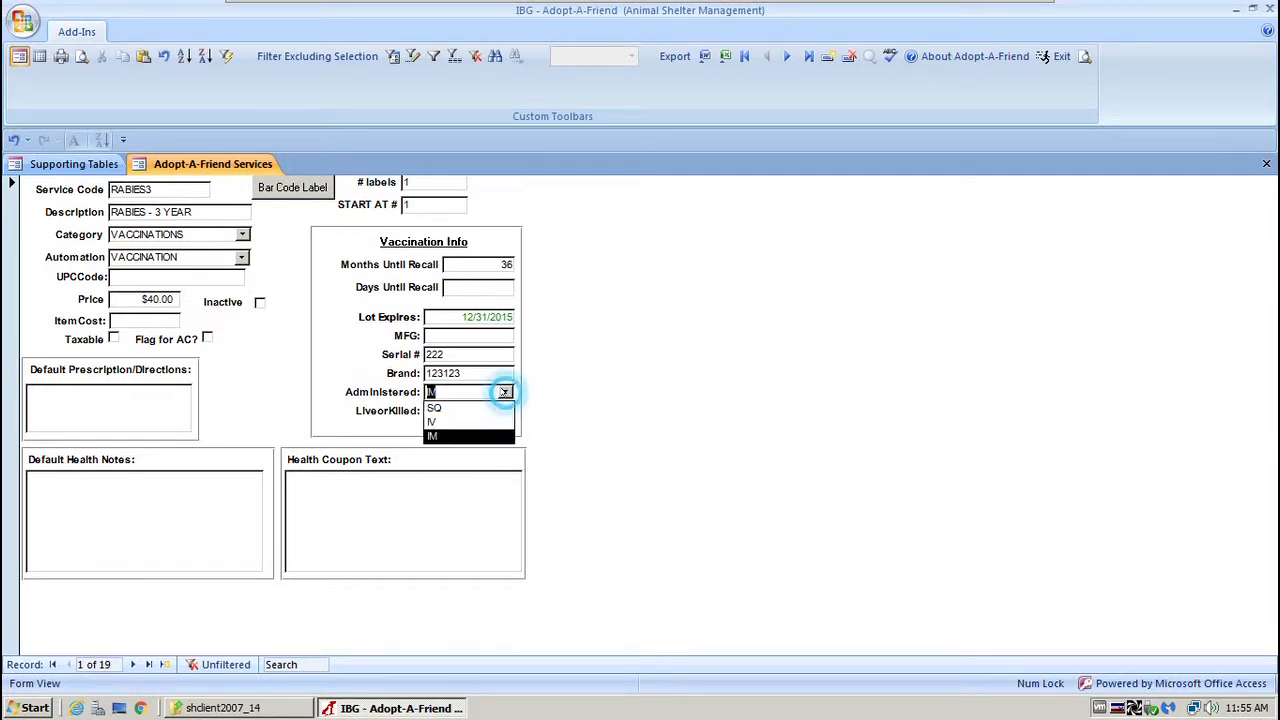
click(505, 392)
Switch Services to Datasheet View to list all 19 services.
click(603, 383)
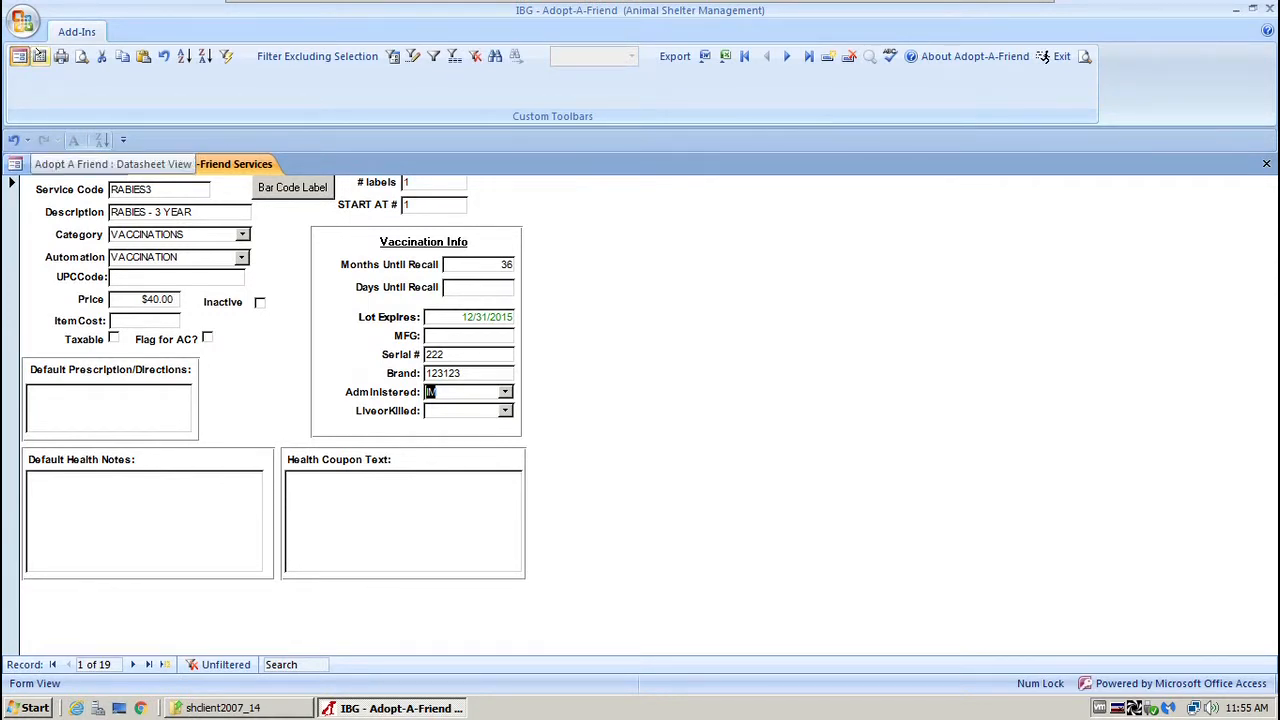
click(40, 56)
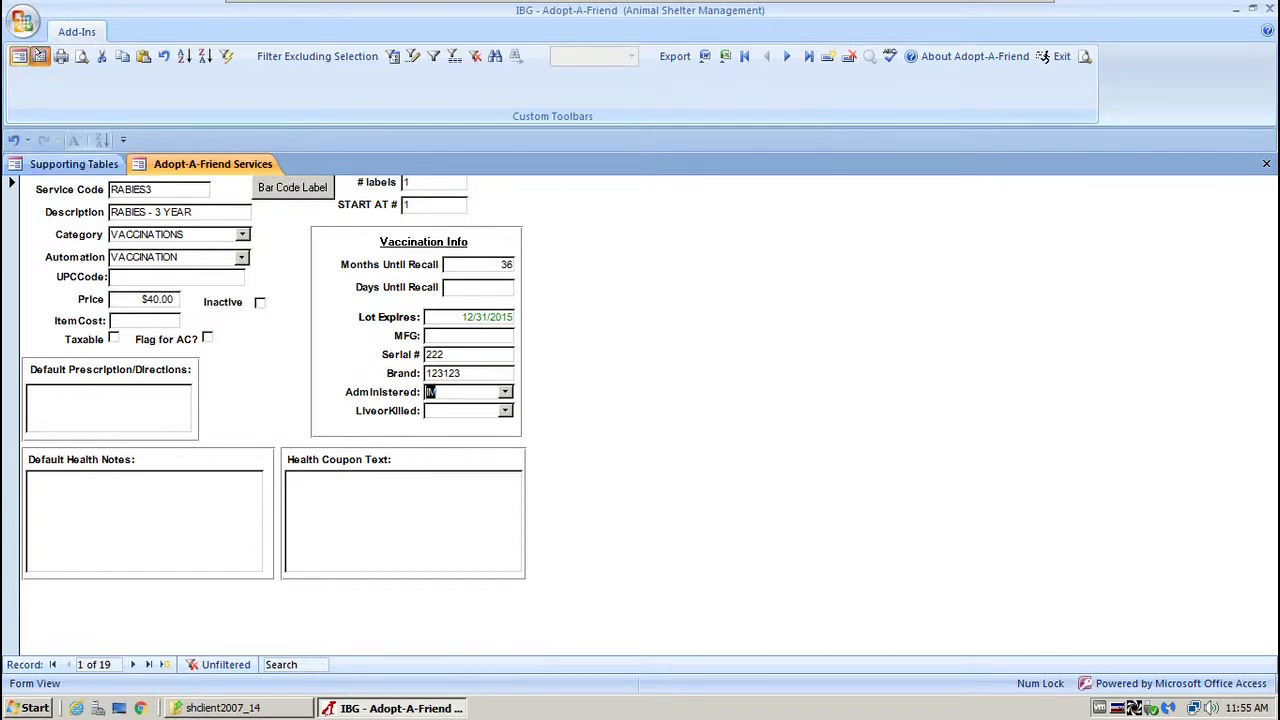
drag(537, 664, 383, 670)
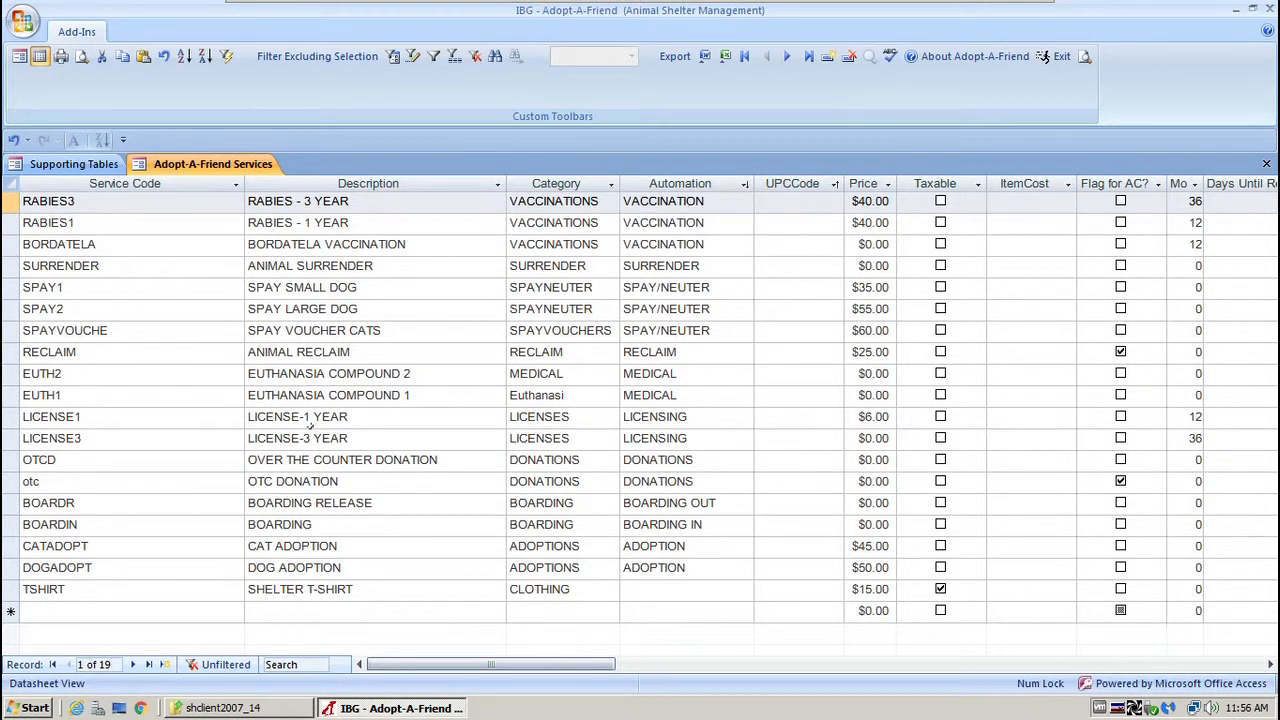
Sort Service Code A to Z, then Z to A, then back to A to Z.
click(170, 183)
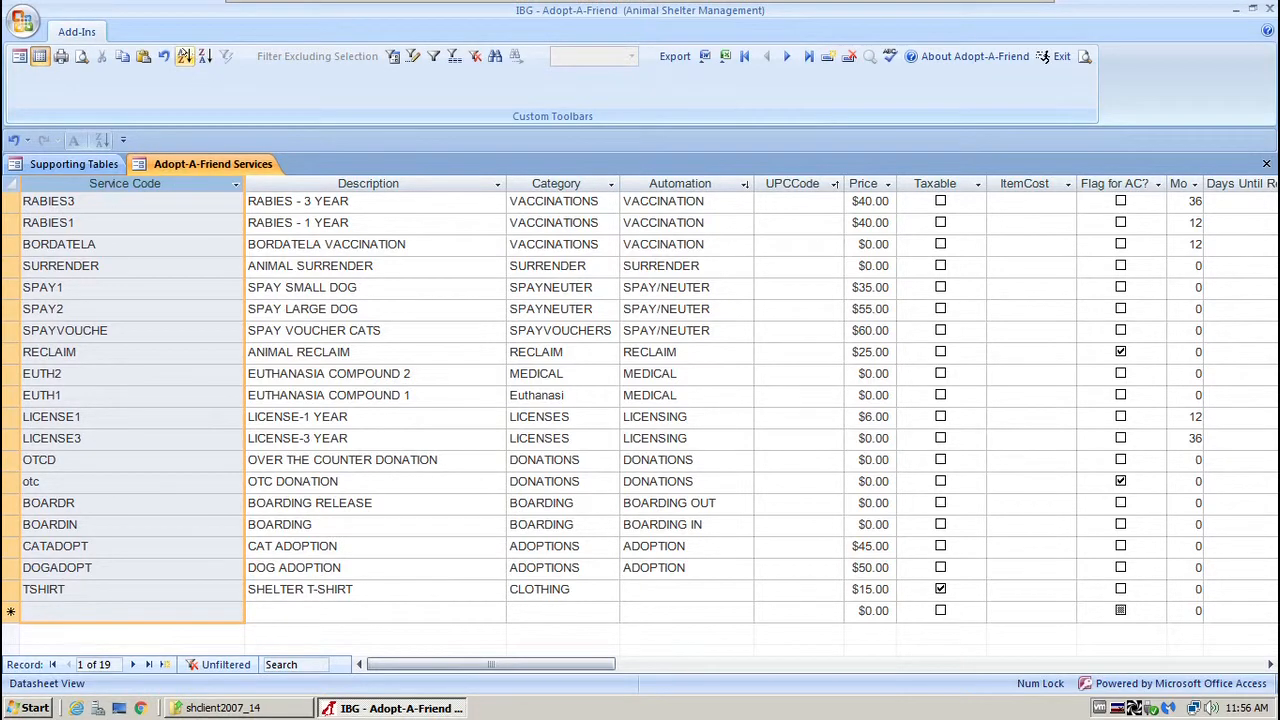
click(185, 56)
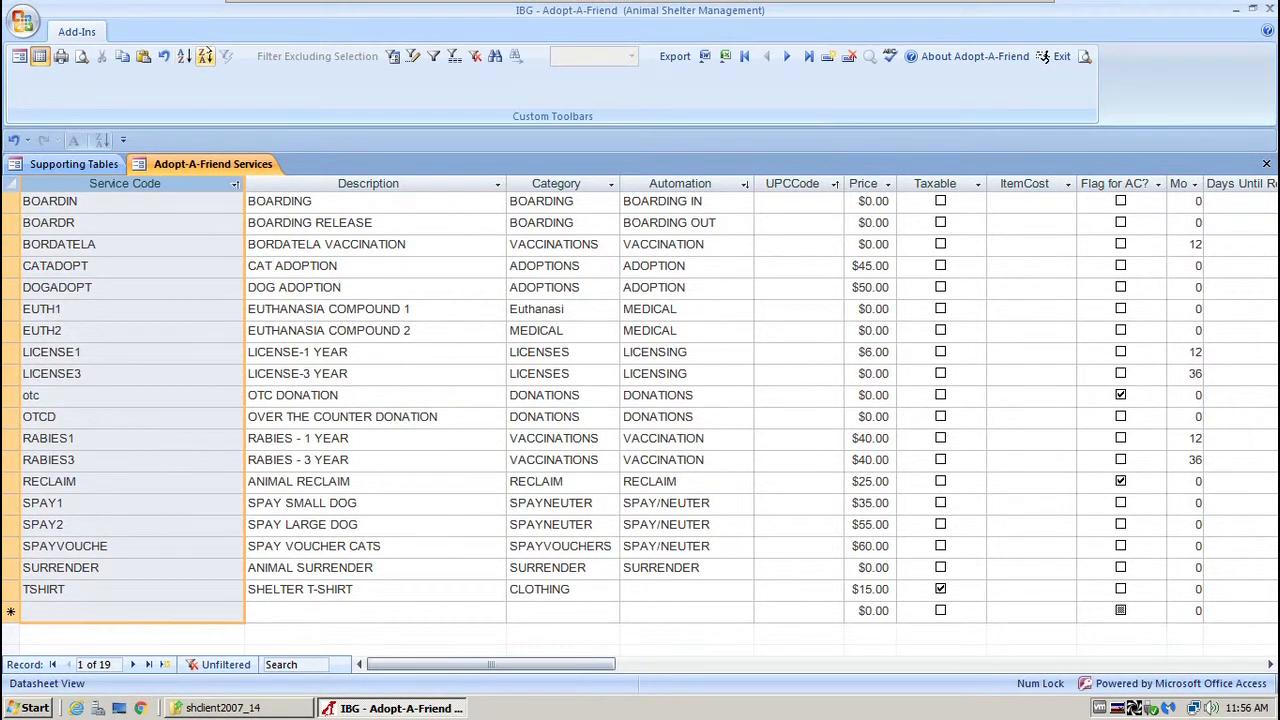
click(205, 56)
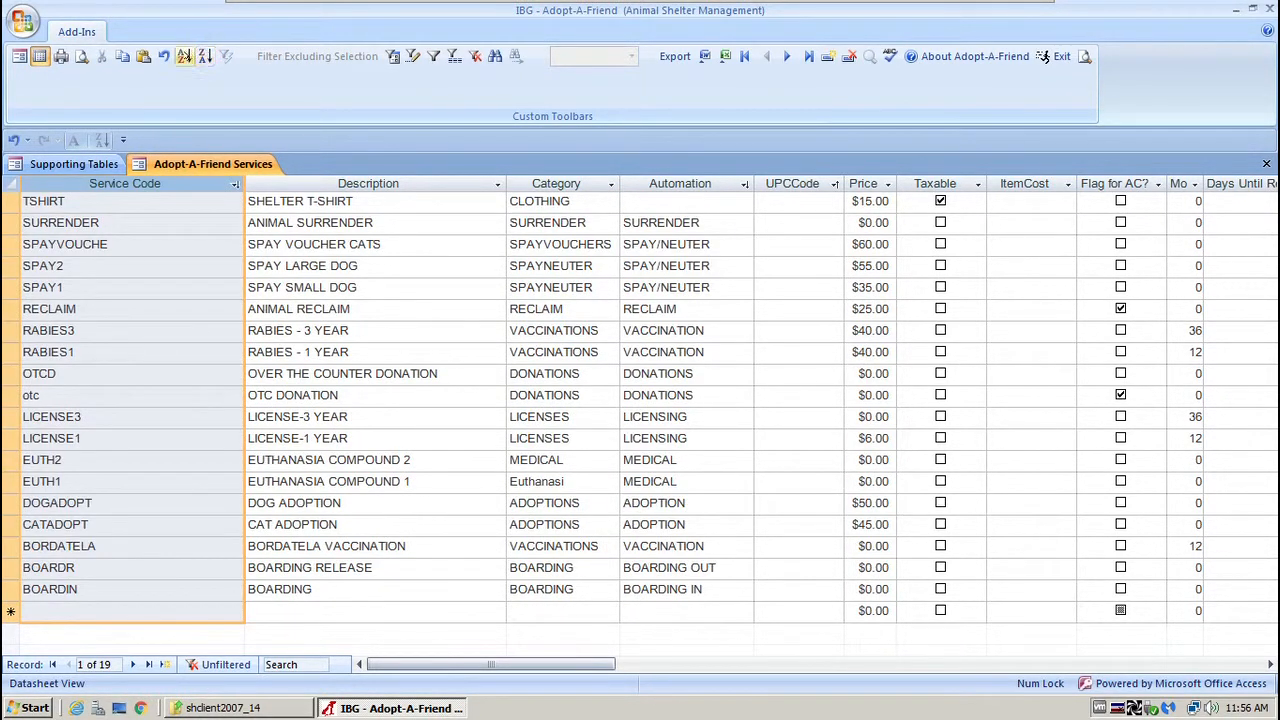
click(184, 56)
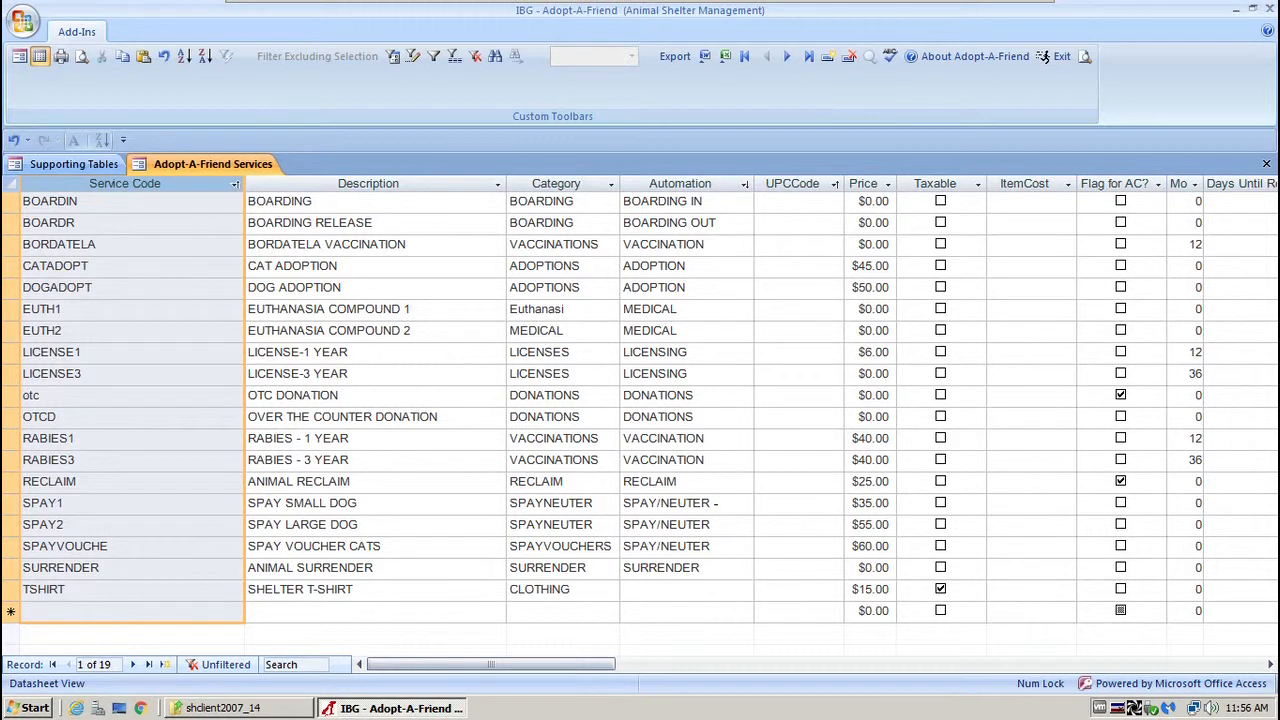
click(716, 504)
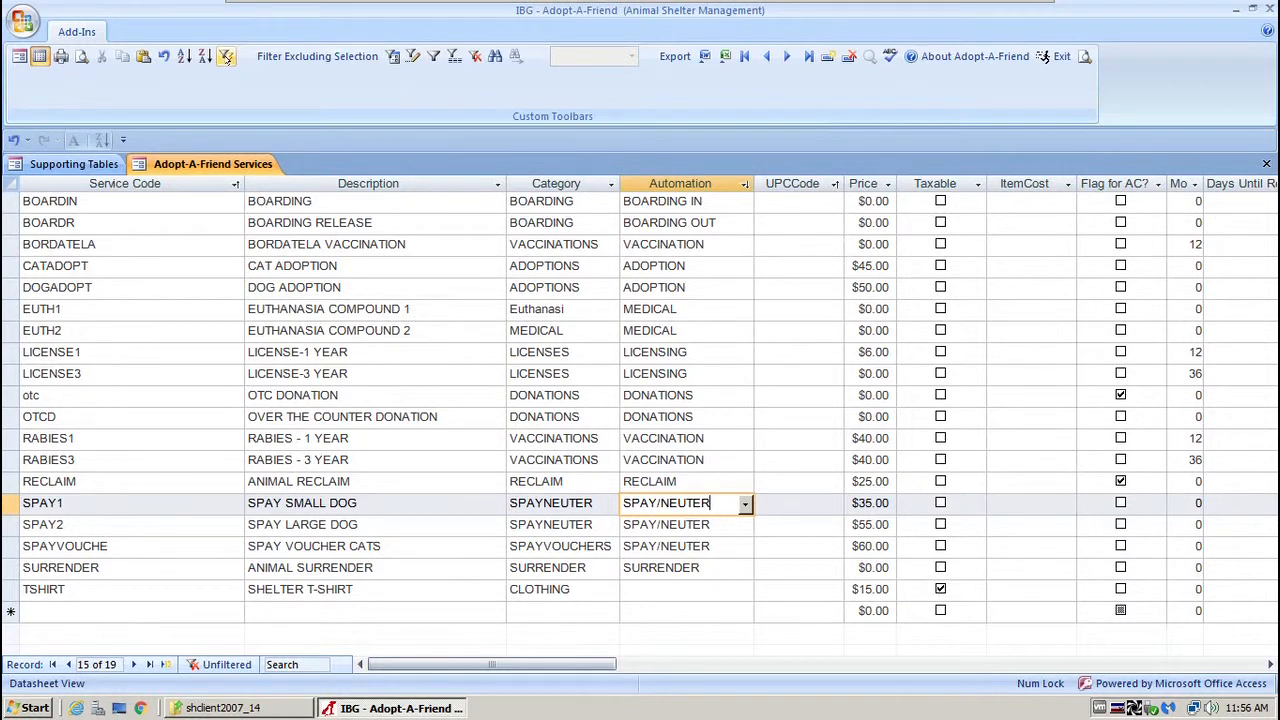
Filter to SPAY/NEUTER services, remove the filter, select all records, and close Services.
click(227, 56)
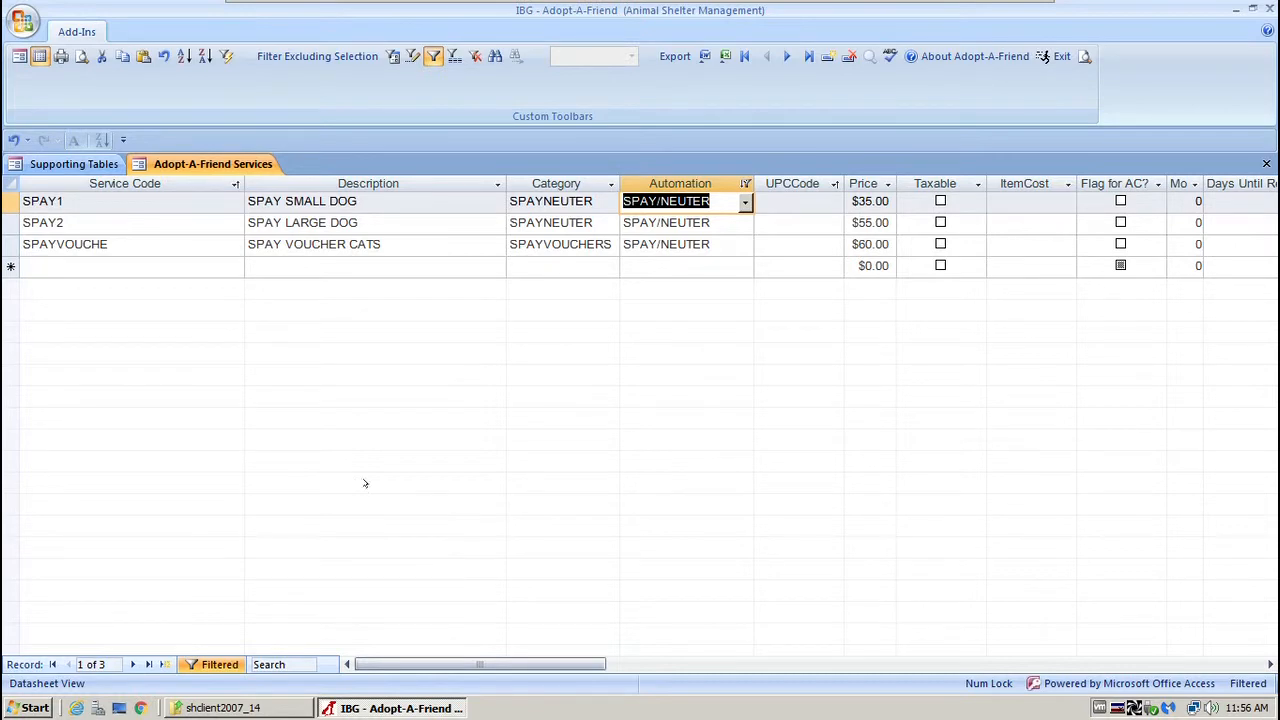
click(433, 56)
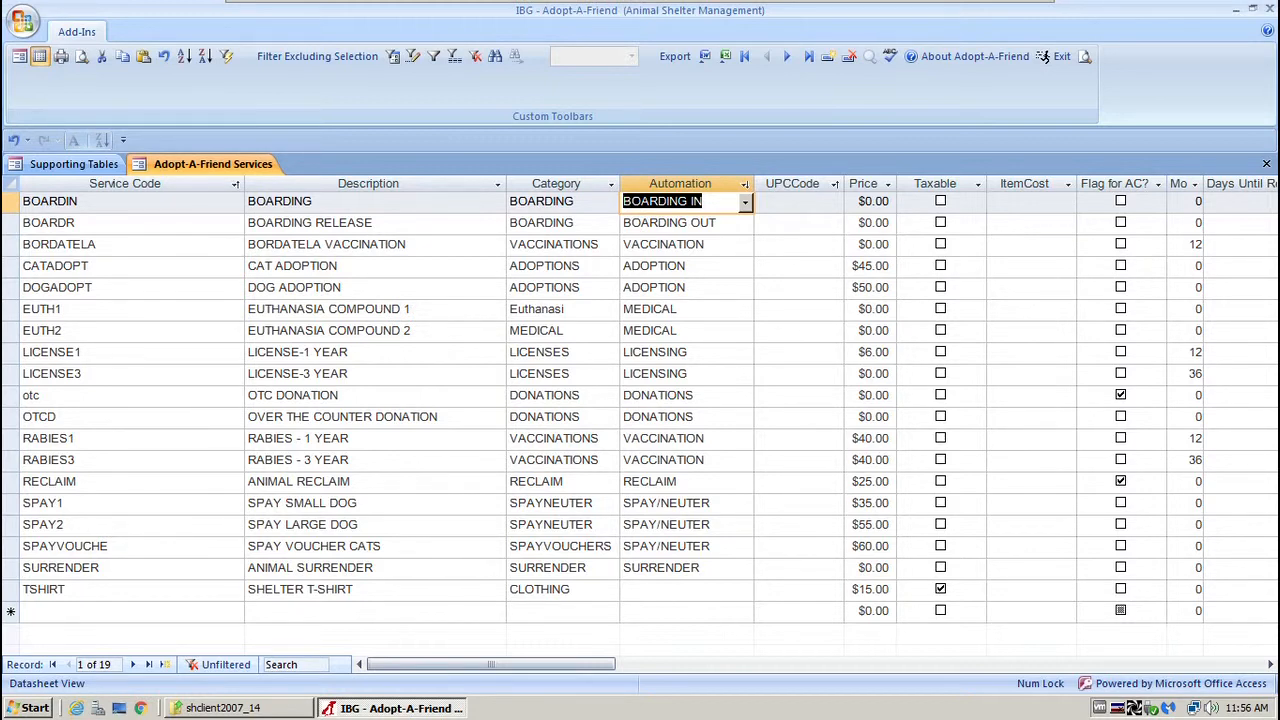
drag(11, 223, 11, 589)
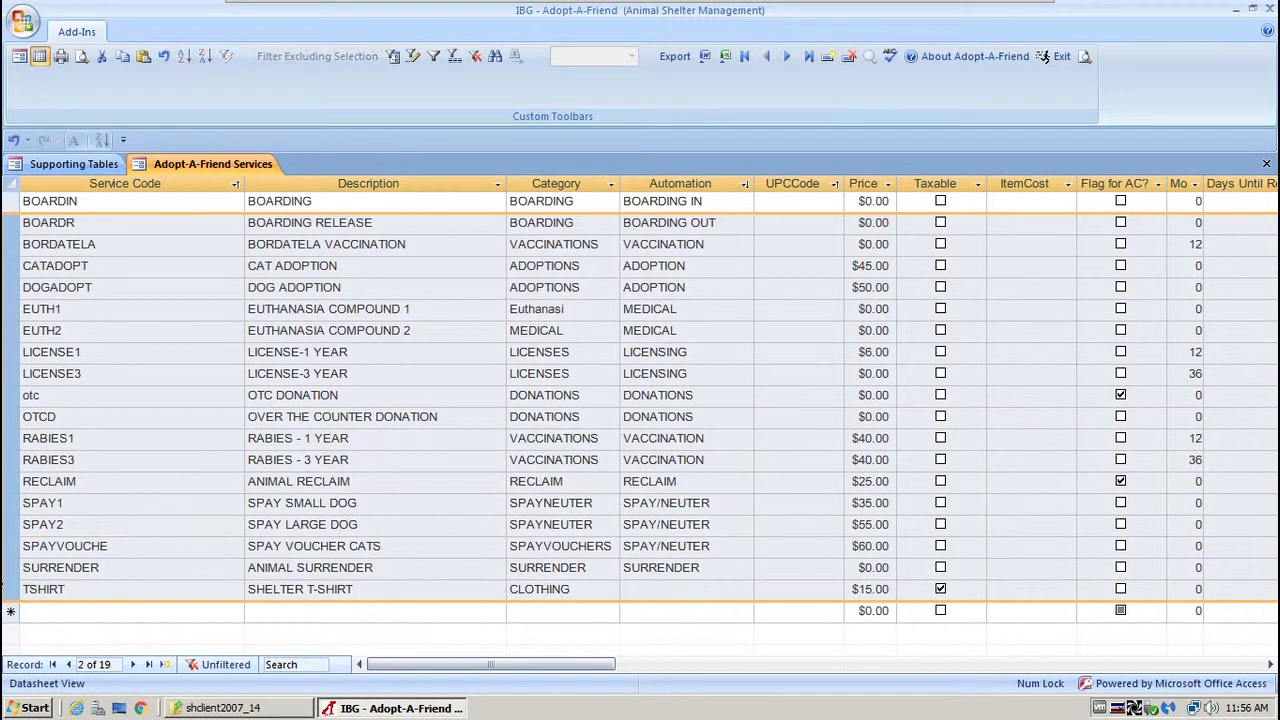
click(10, 589)
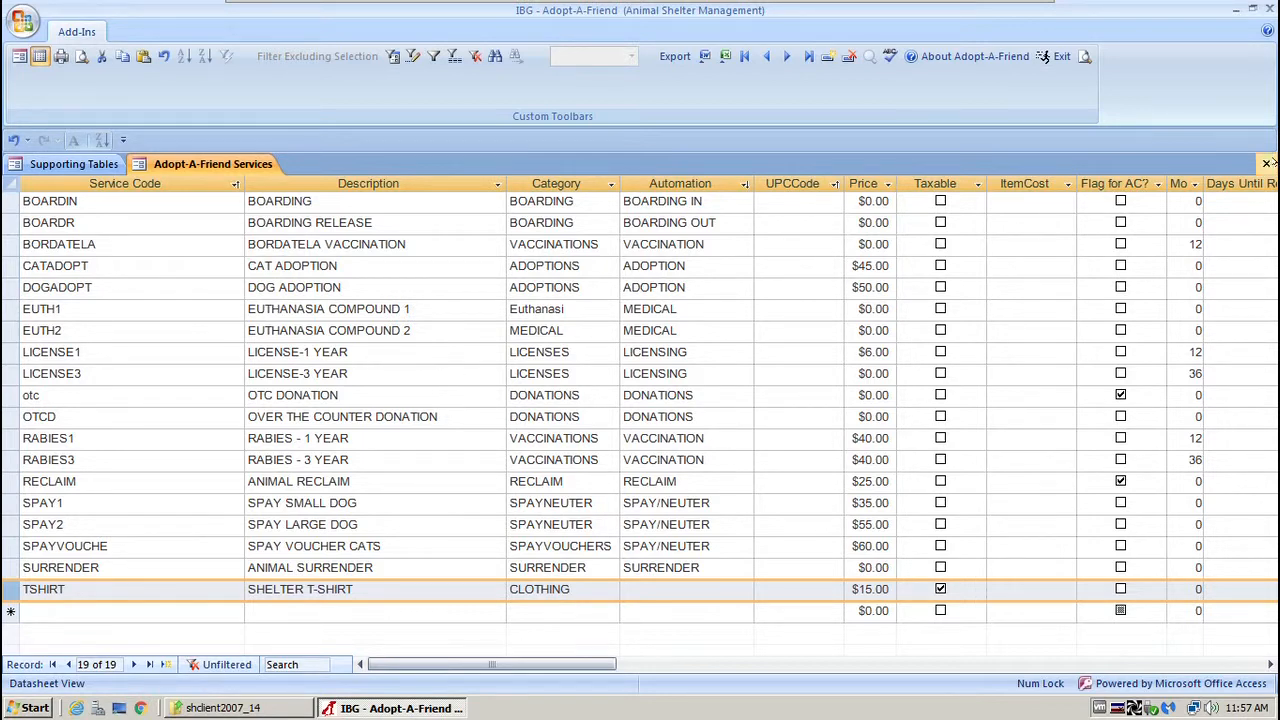
click(1266, 163)
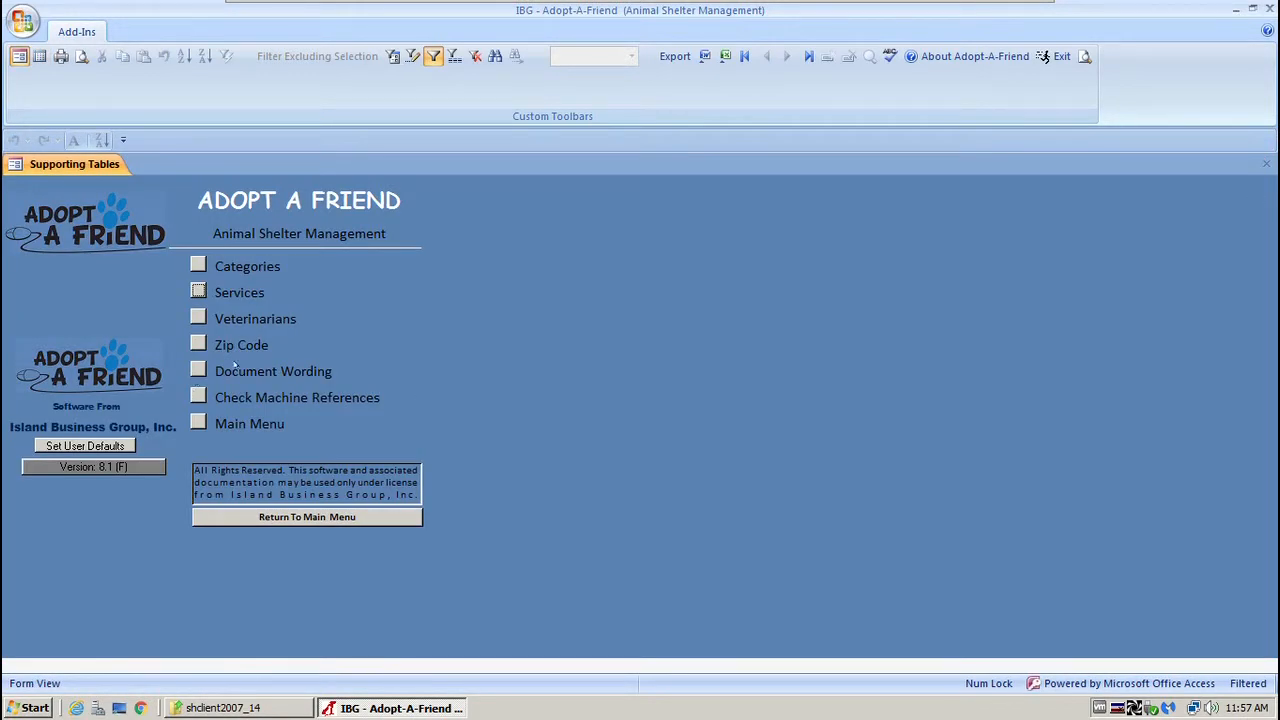
Review the veterinarian's address and memo notes, close it, and open ZIP Codes.
click(198, 317)
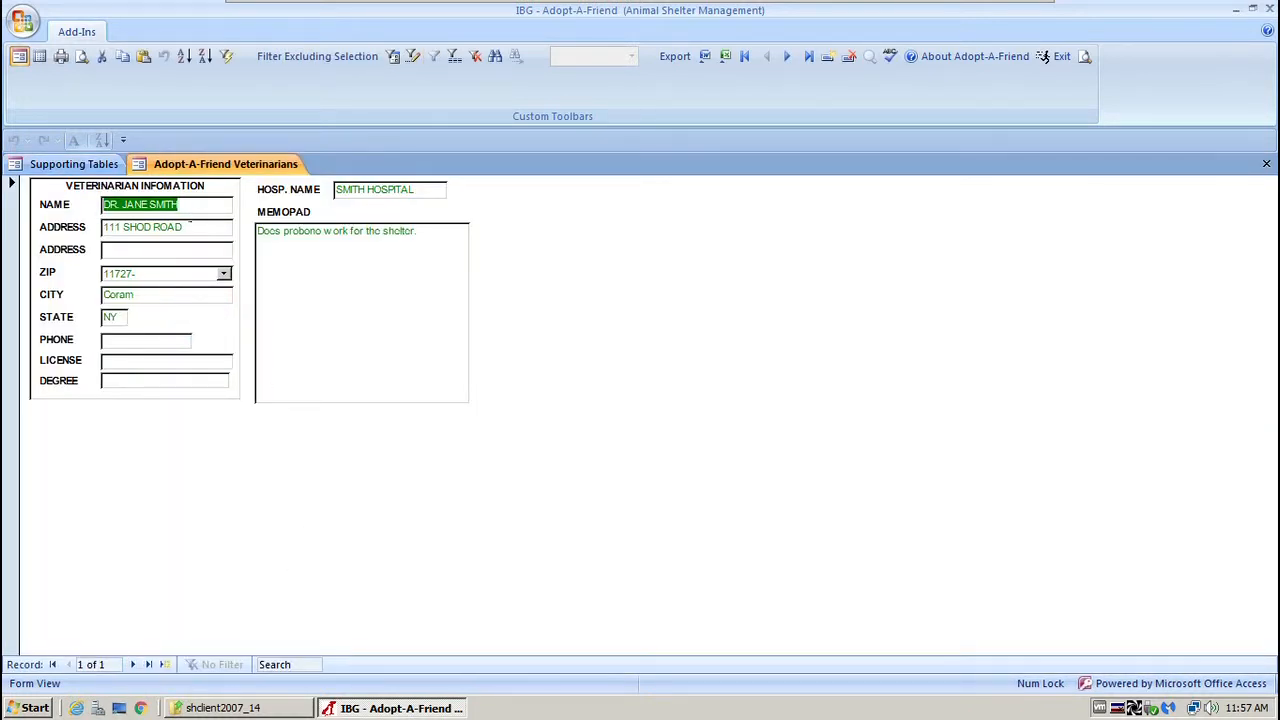
key(Tab)
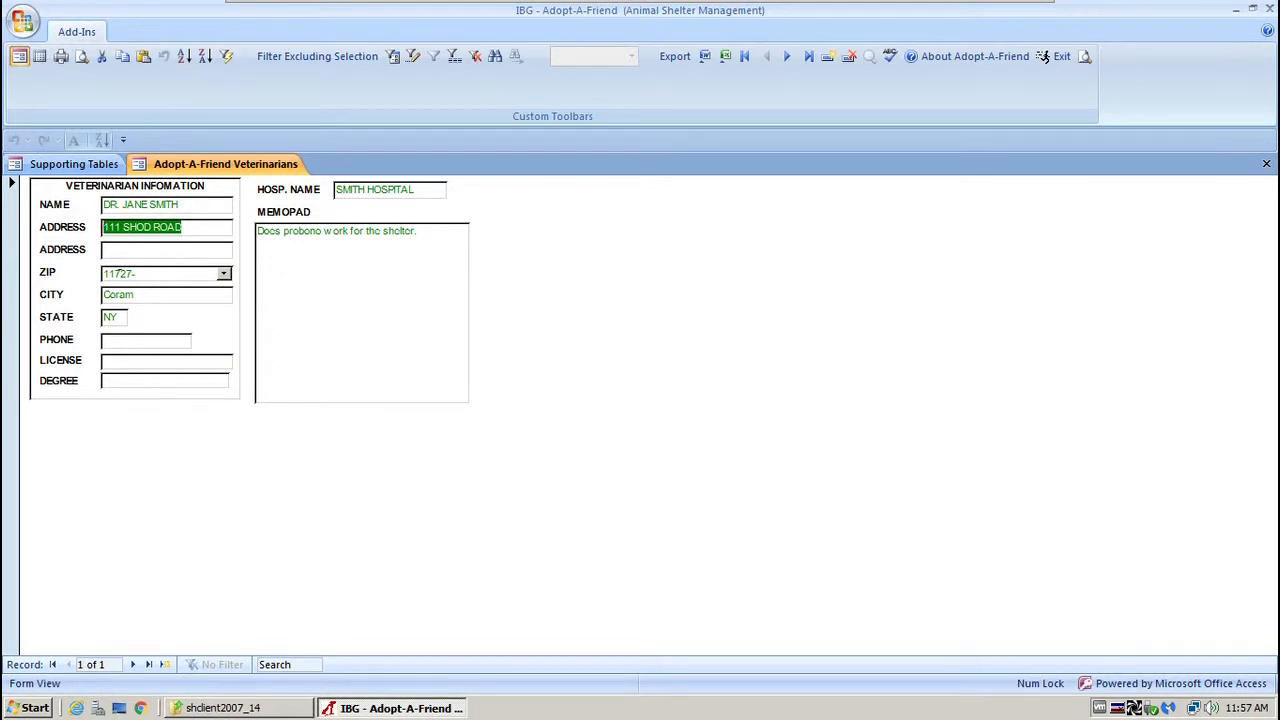
click(434, 236)
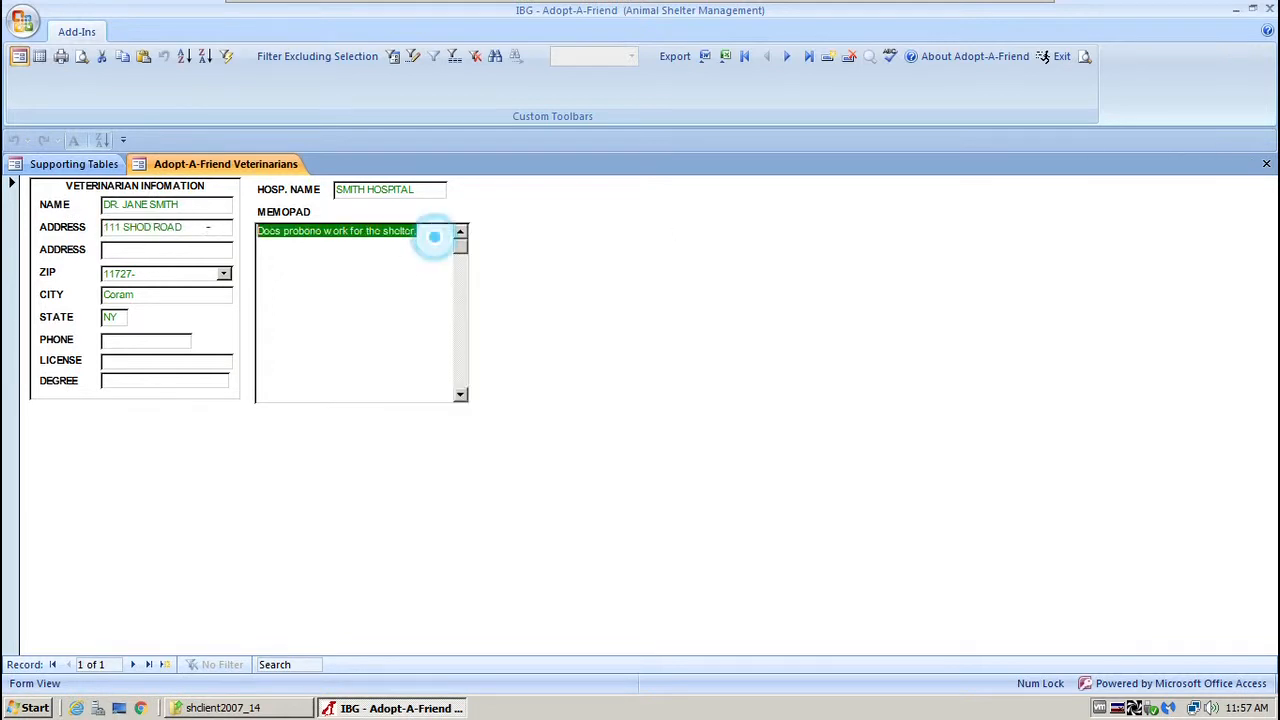
click(1266, 163)
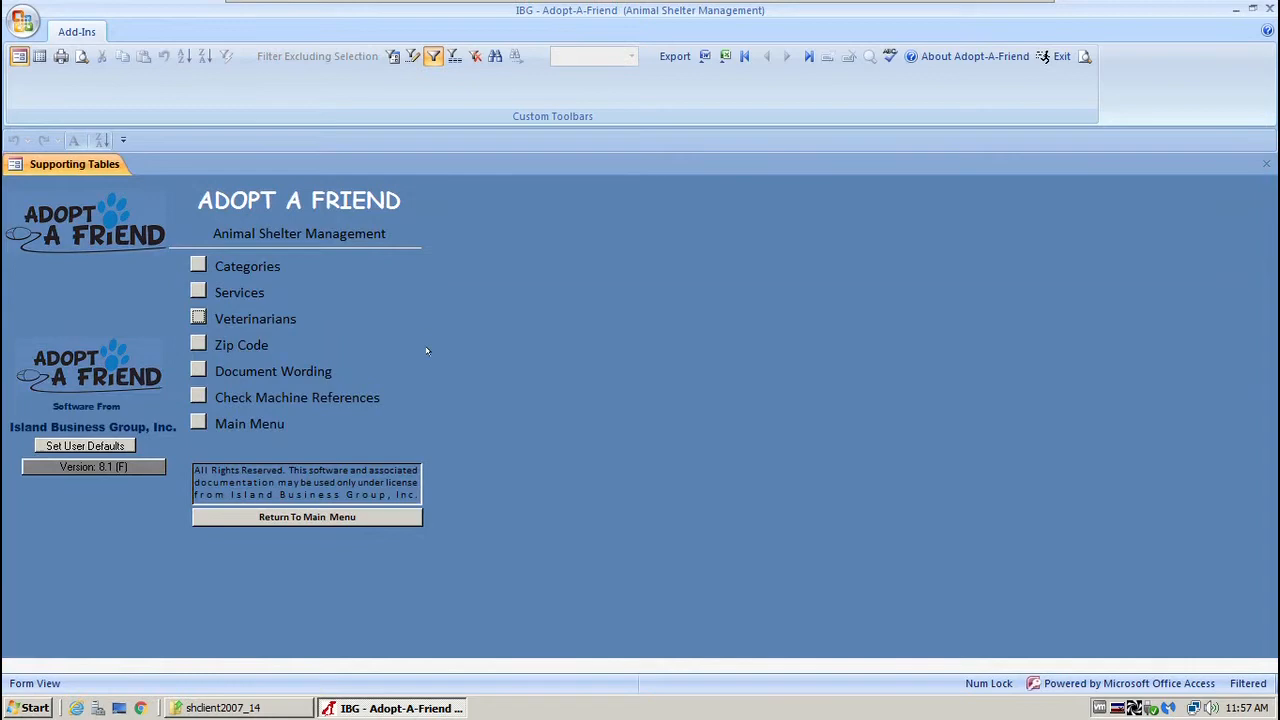
click(198, 344)
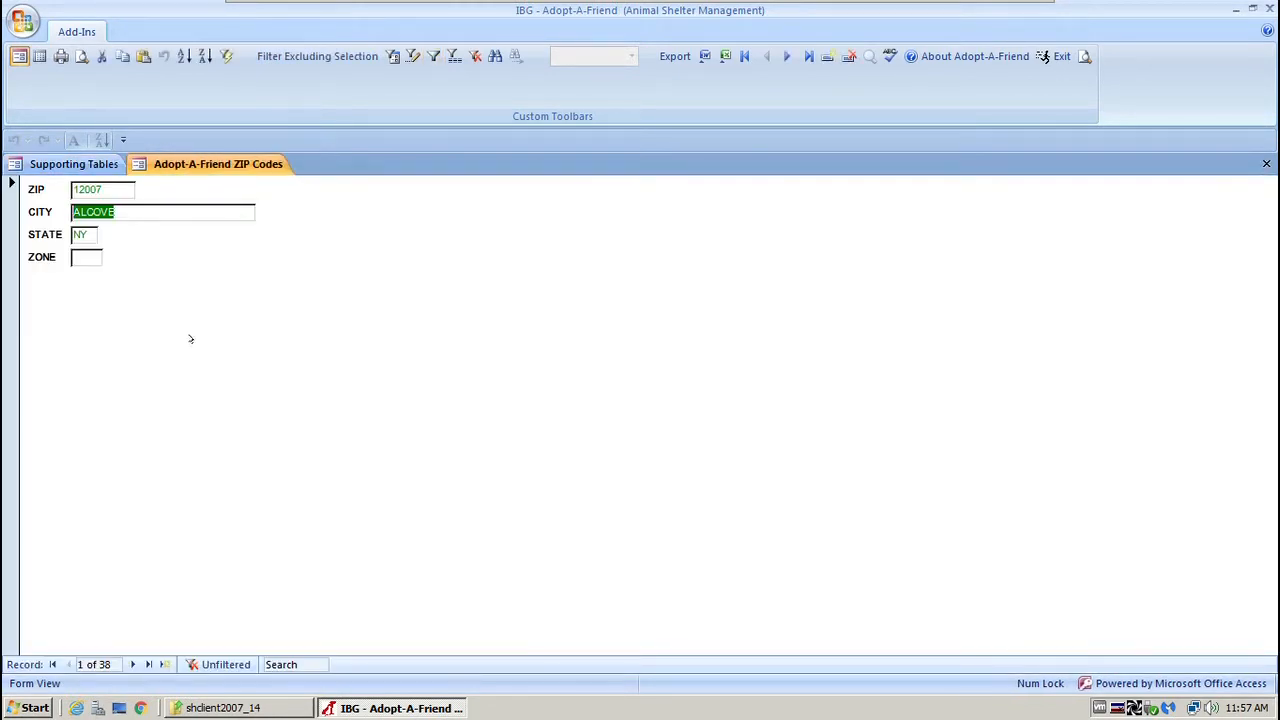
View the 38 ZIP codes in Datasheet View, scroll through them, then close the list.
click(40, 56)
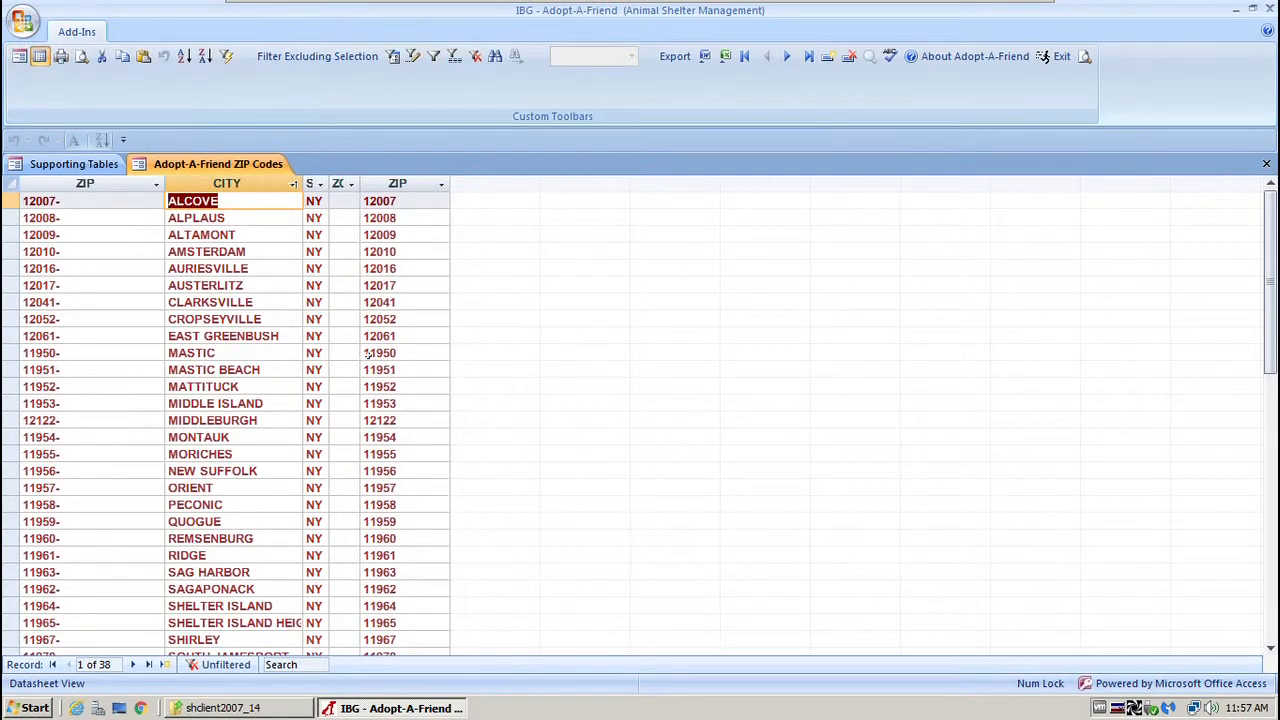
scroll(350, 353, down, 4)
scroll(349, 353, down, 3)
scroll(349, 353, up, 7)
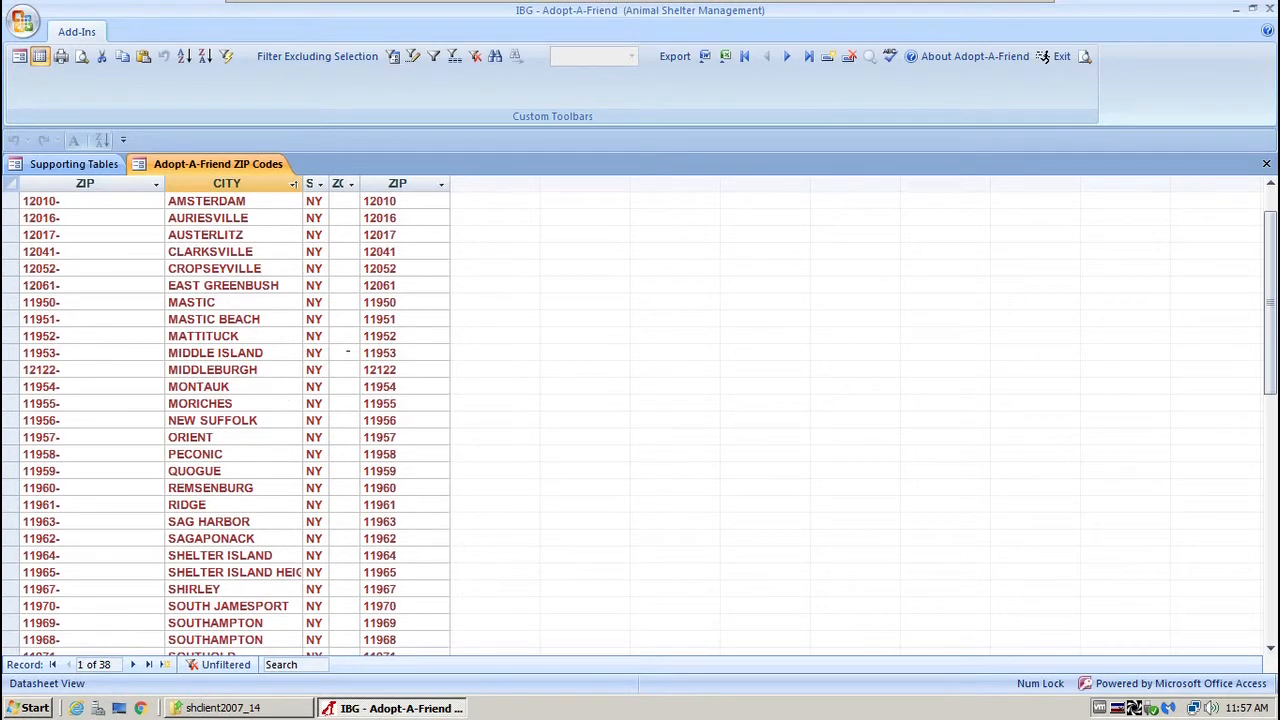
scroll(348, 352, down, 5)
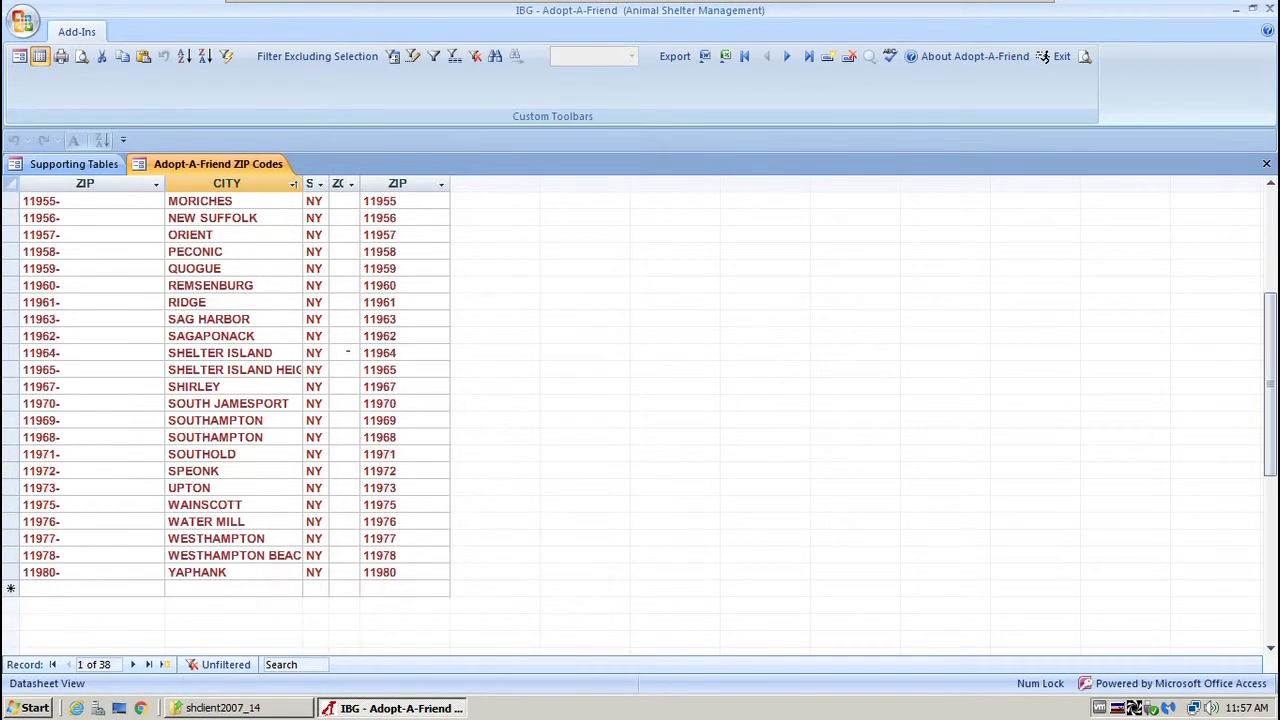
scroll(348, 352, up, 5)
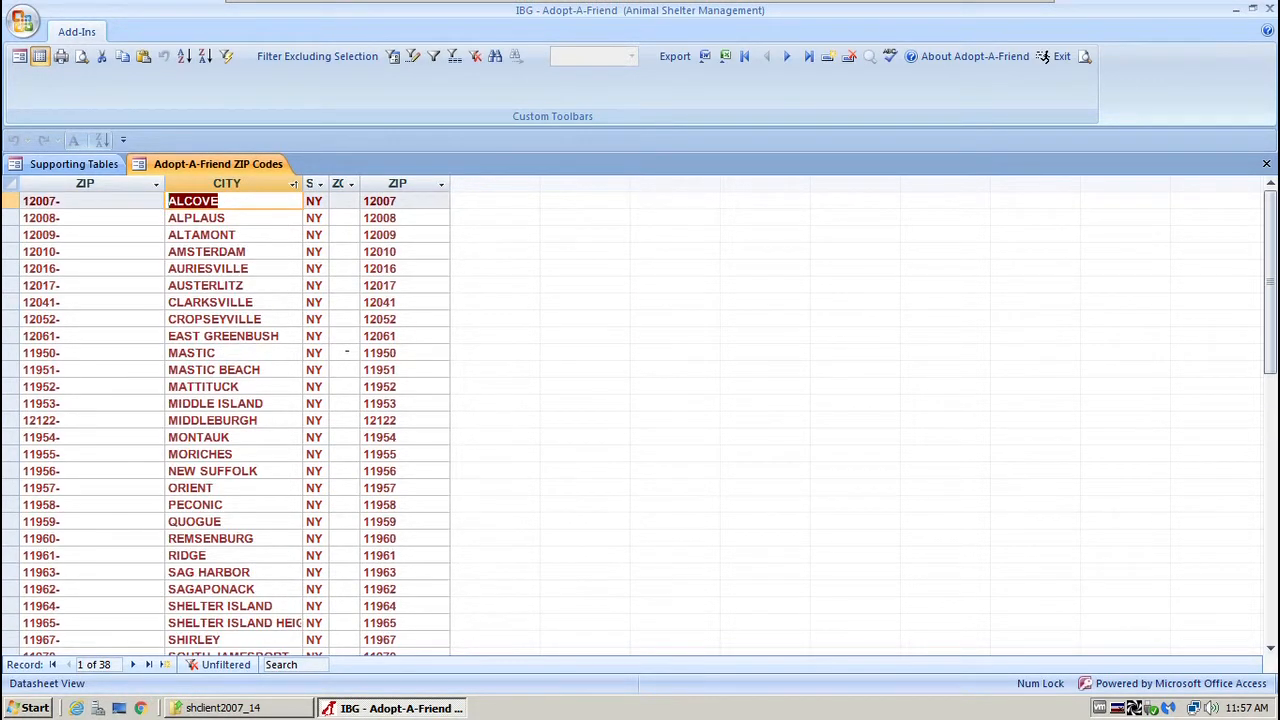
scroll(346, 352, down, 6)
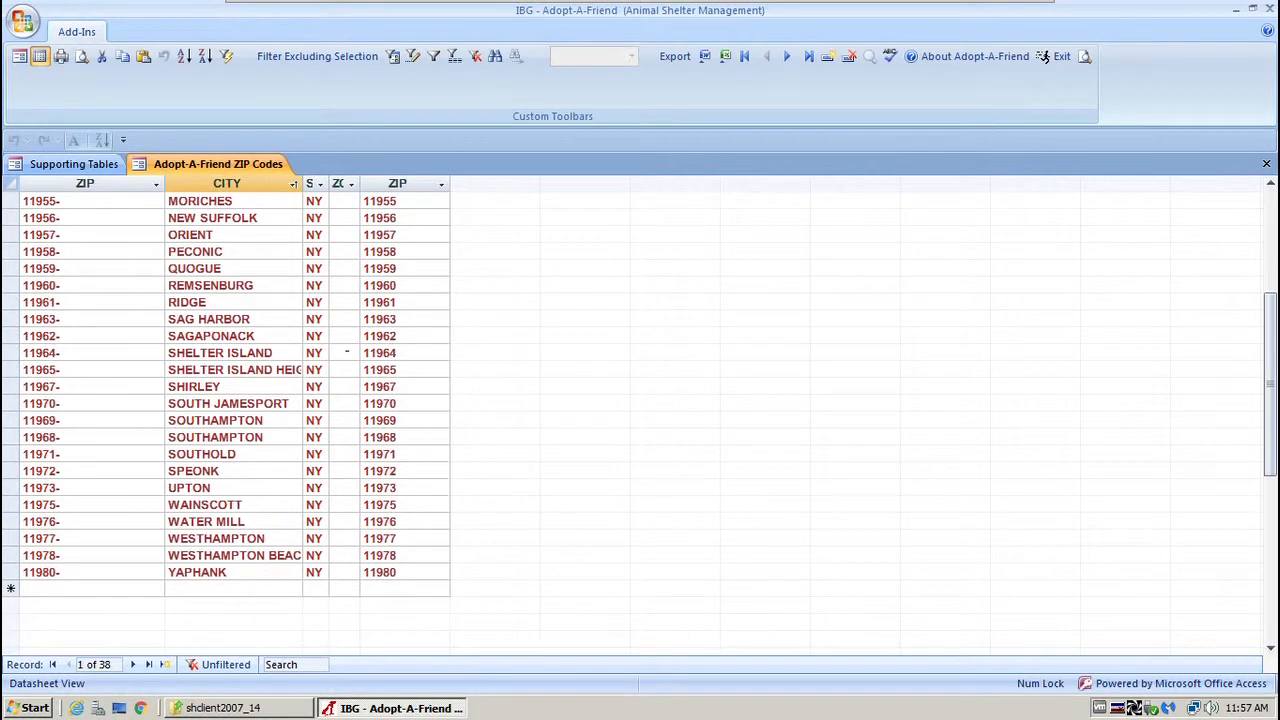
scroll(346, 352, down, 1)
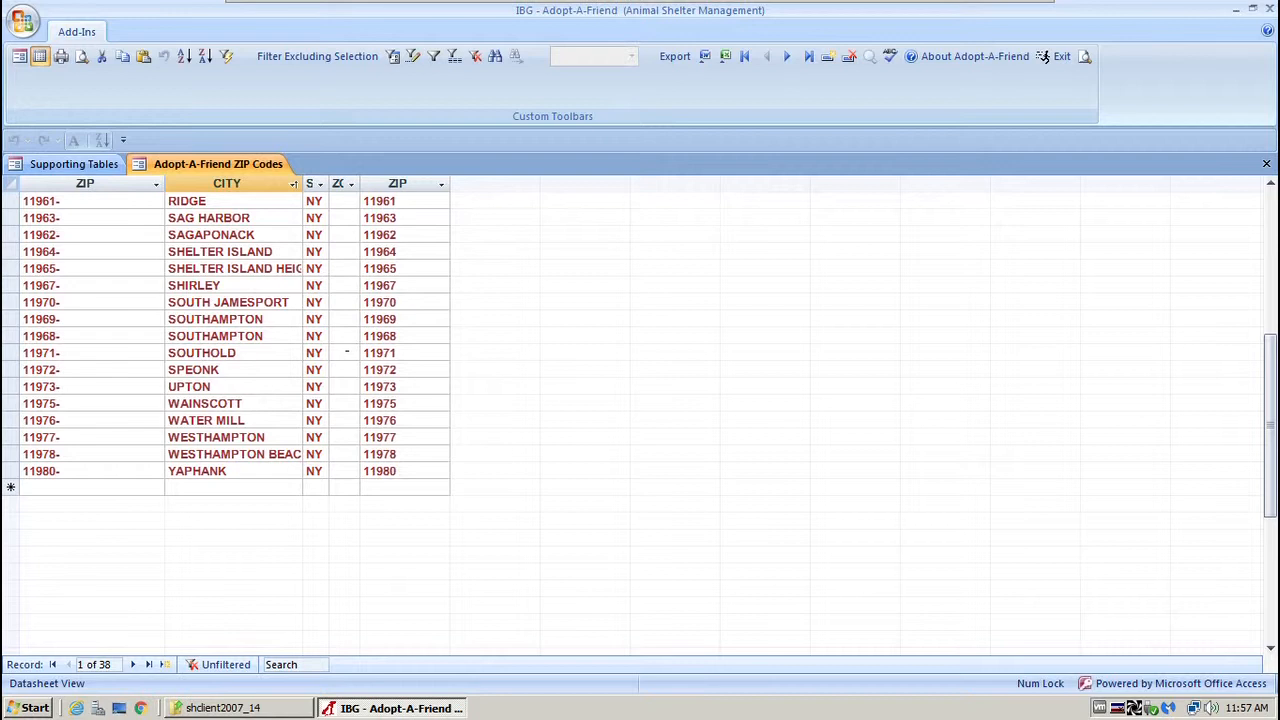
click(42, 487)
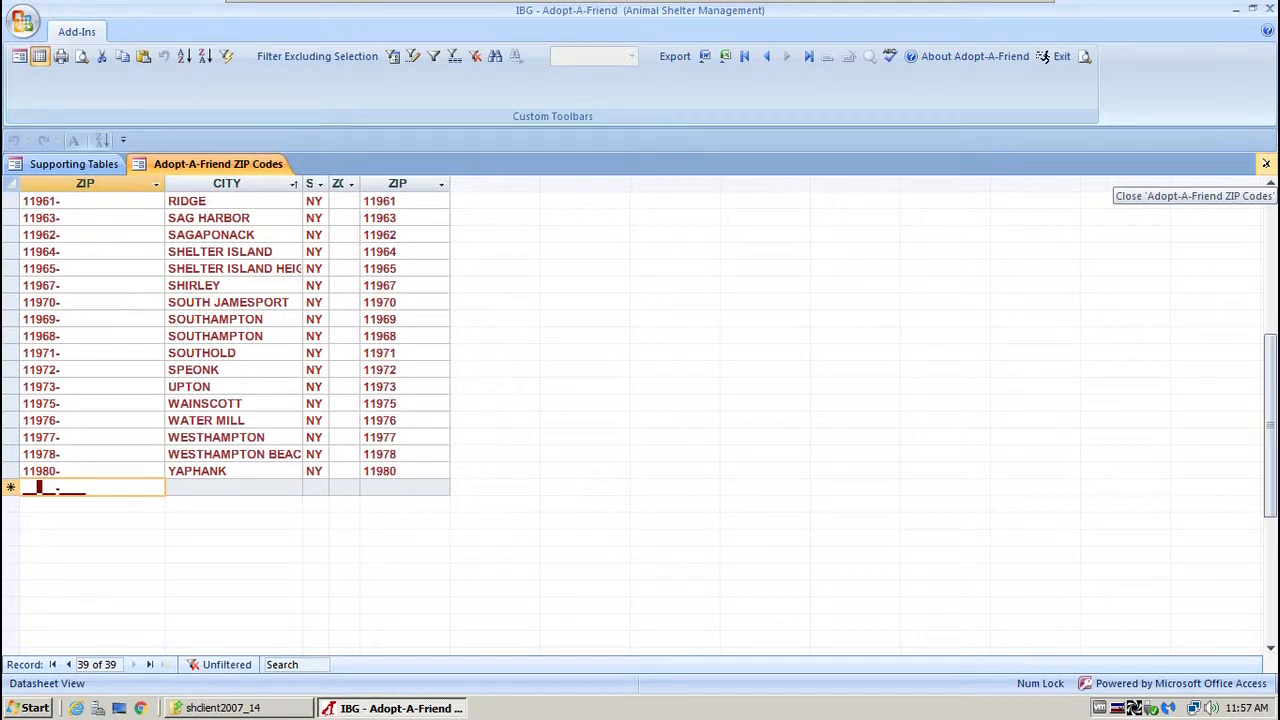
click(1266, 163)
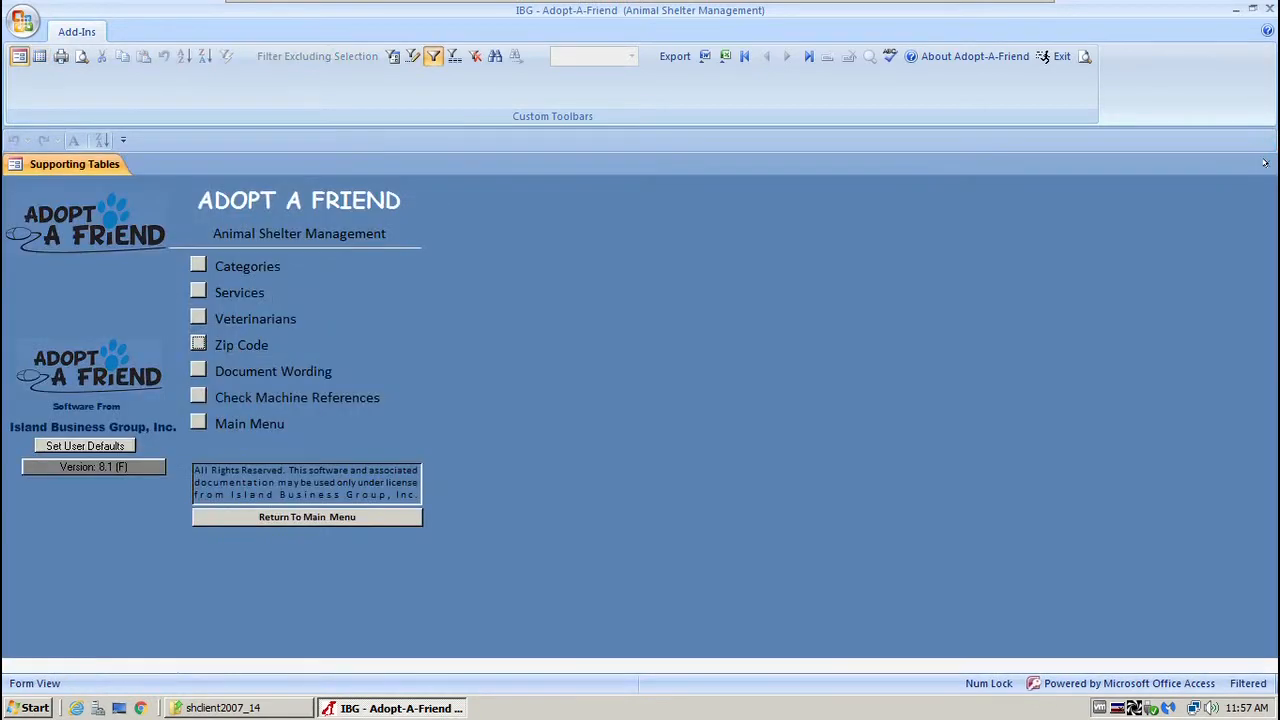
Open Document Wording and read the adoption, sterilization, surgical release and owner surrender contract texts.
click(198, 370)
click(410, 240)
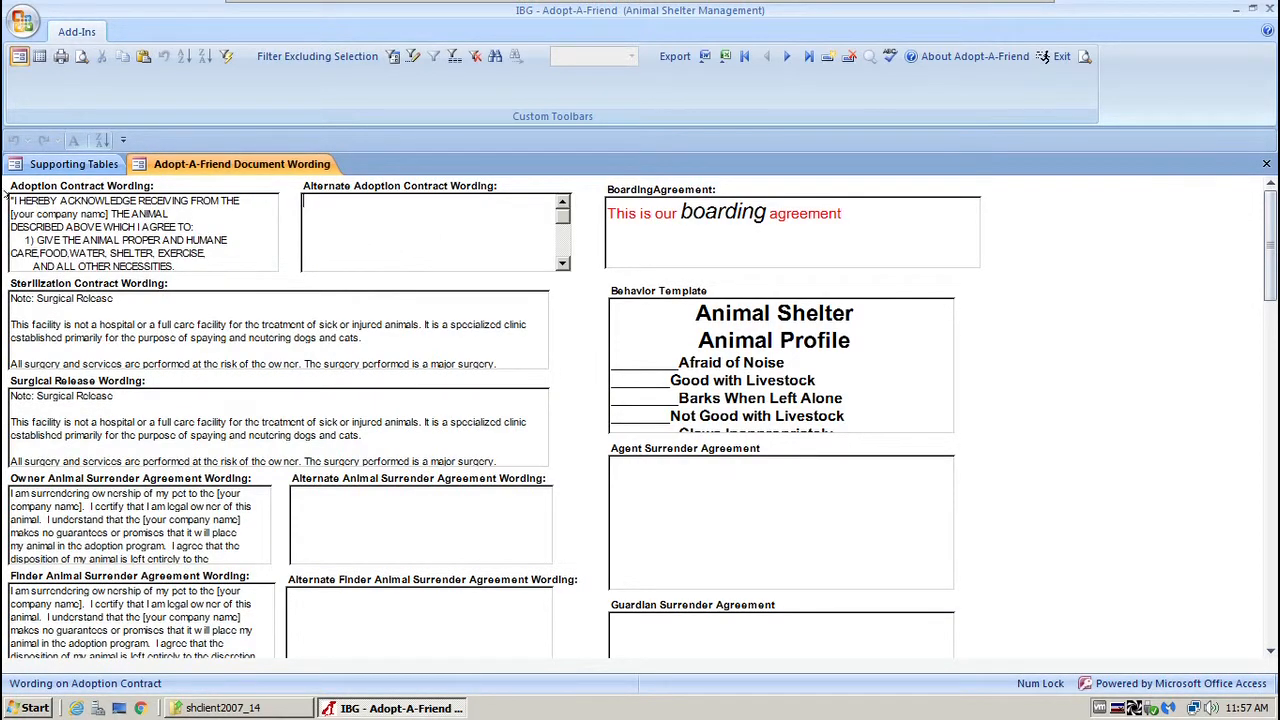
drag(11, 200, 225, 290)
drag(10, 299, 198, 408)
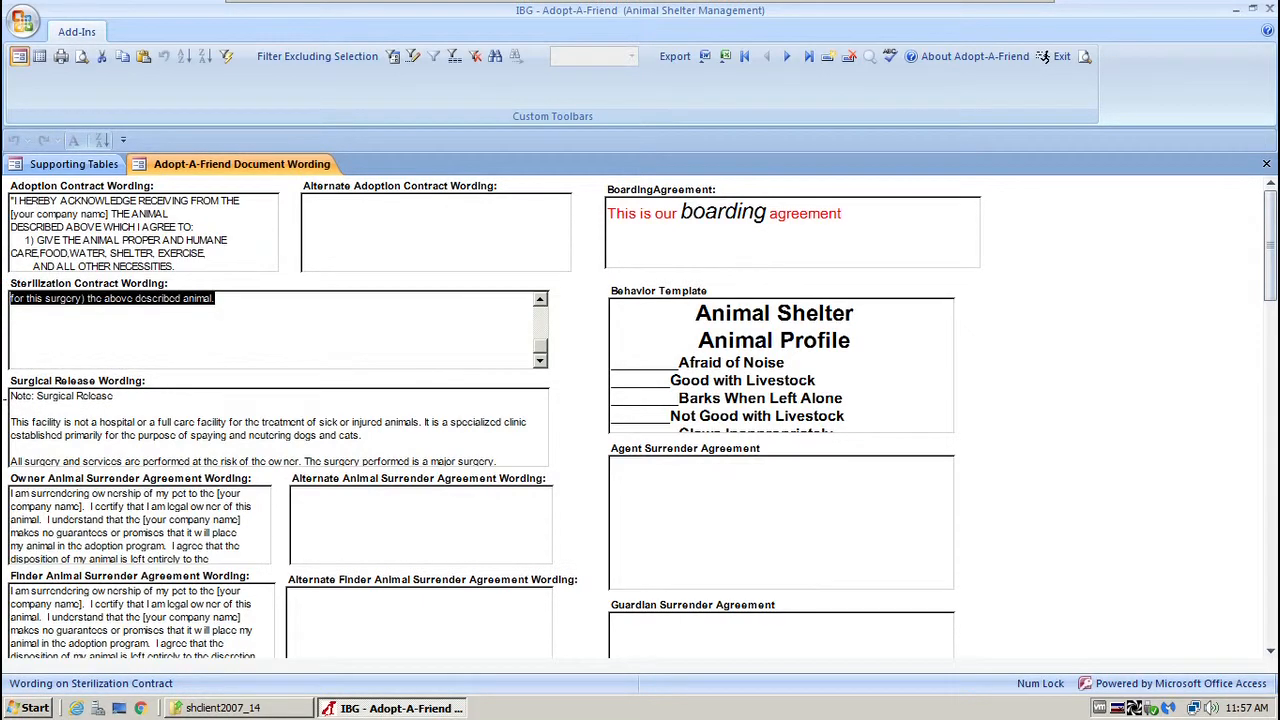
drag(6, 395, 333, 502)
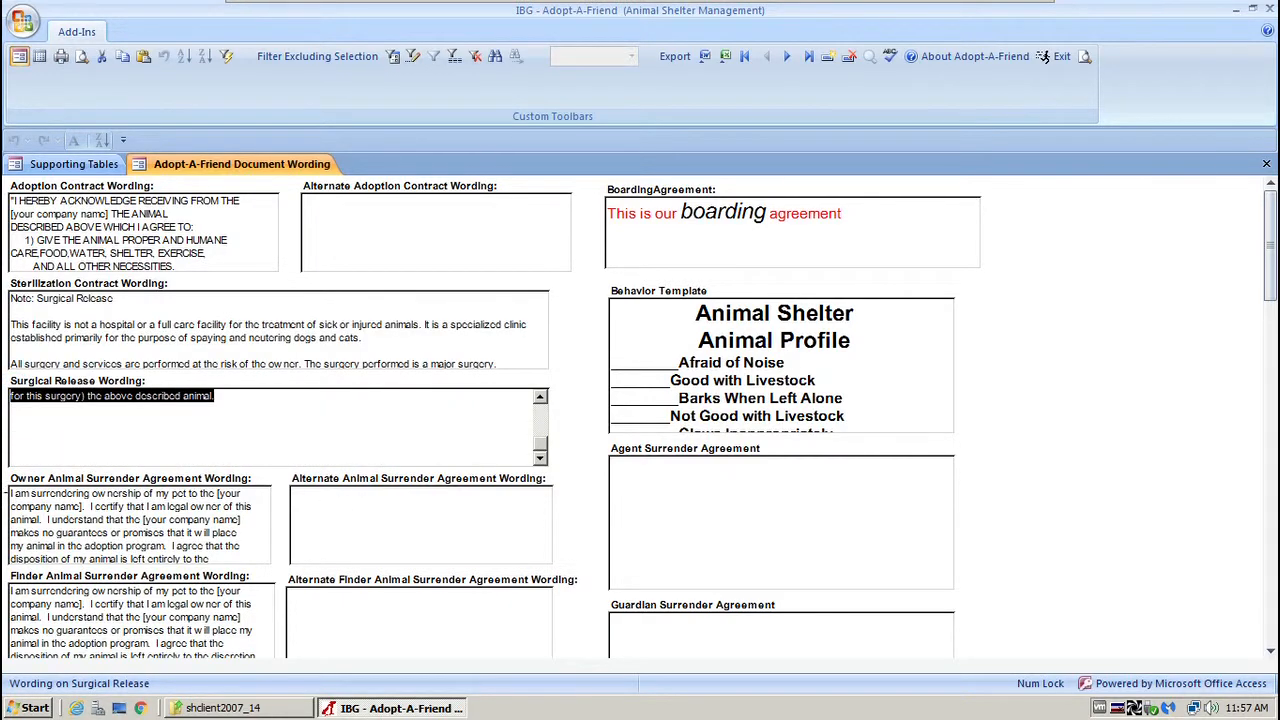
drag(5, 493, 210, 548)
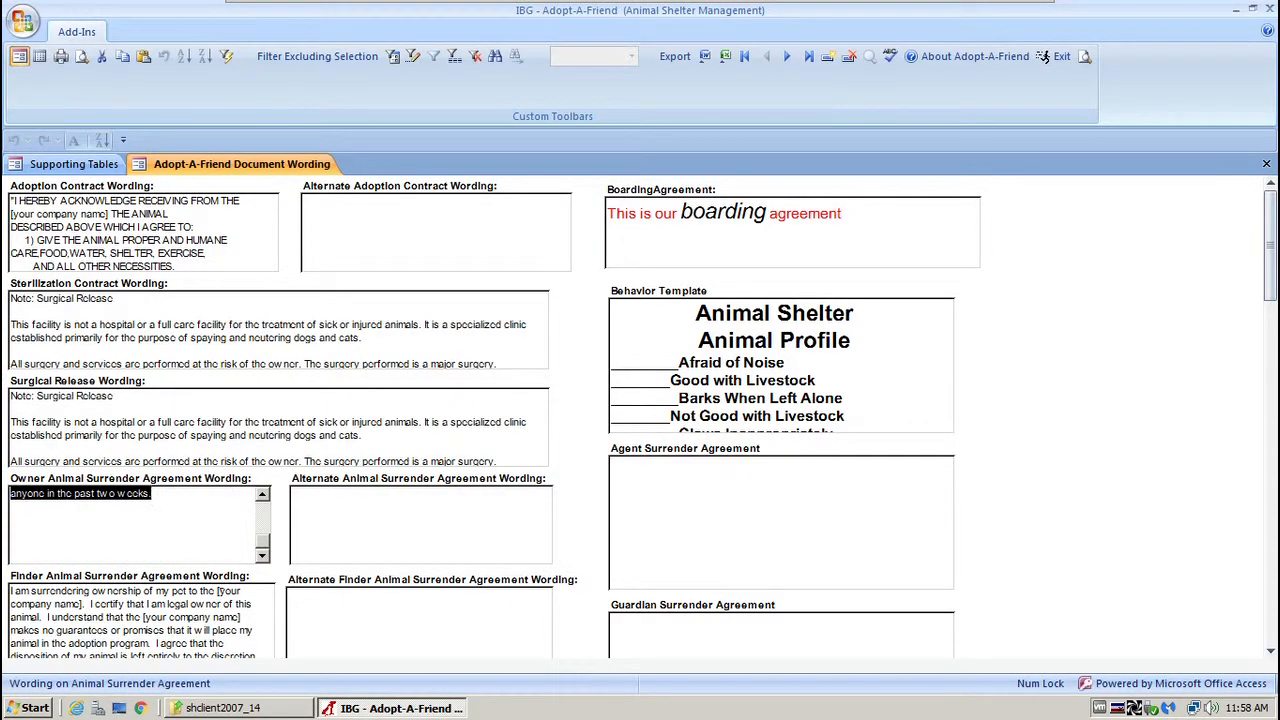
scroll(266, 606, down, 5)
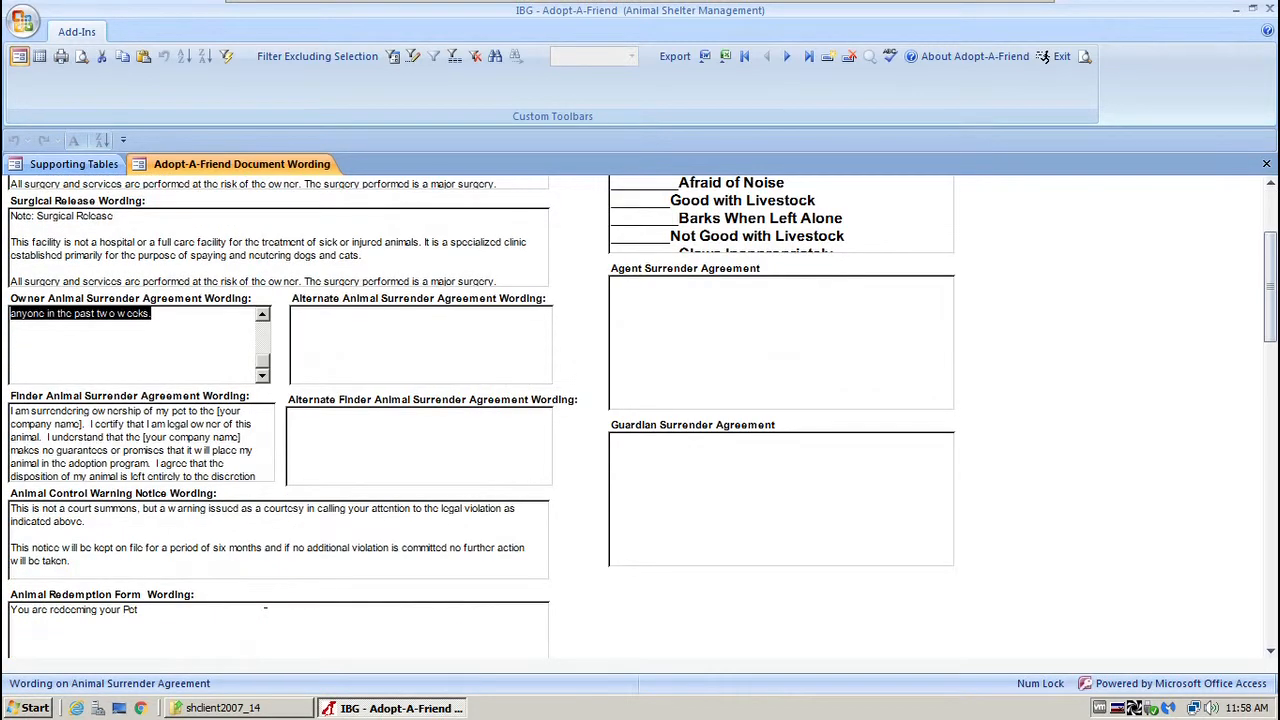
scroll(266, 608, down, 2)
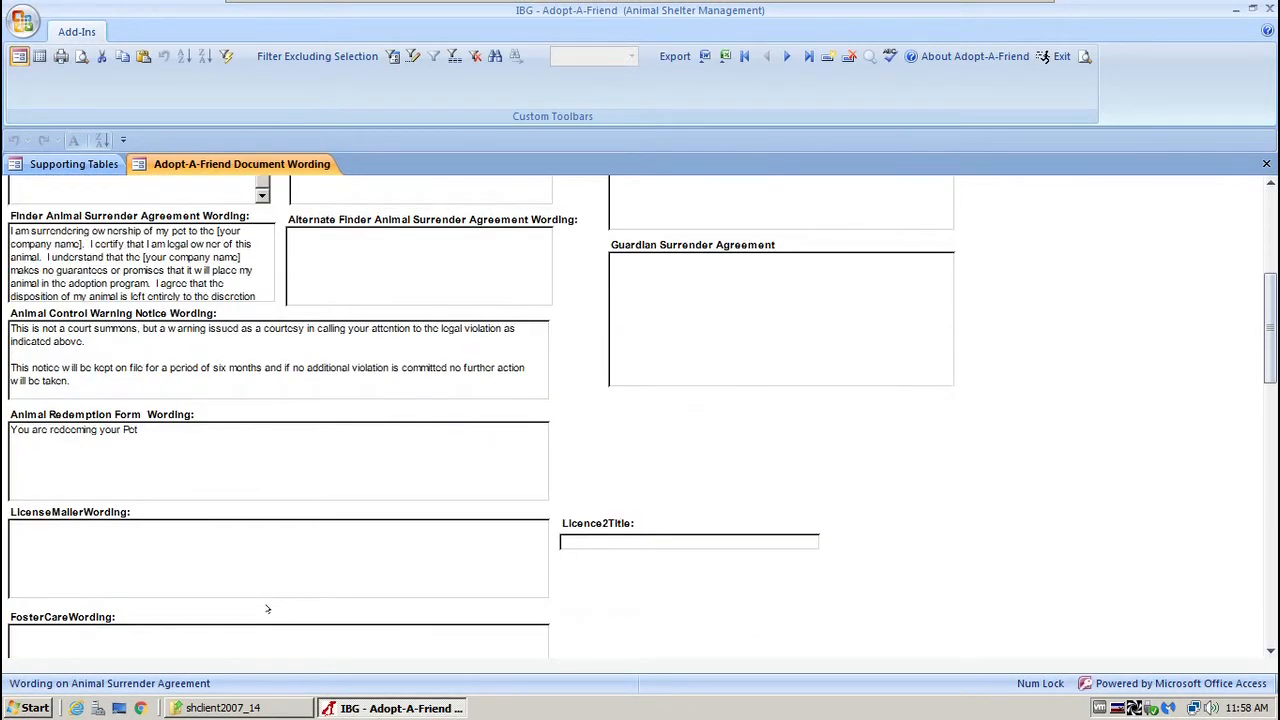
scroll(267, 606, down, 2)
scroll(267, 606, down, 1)
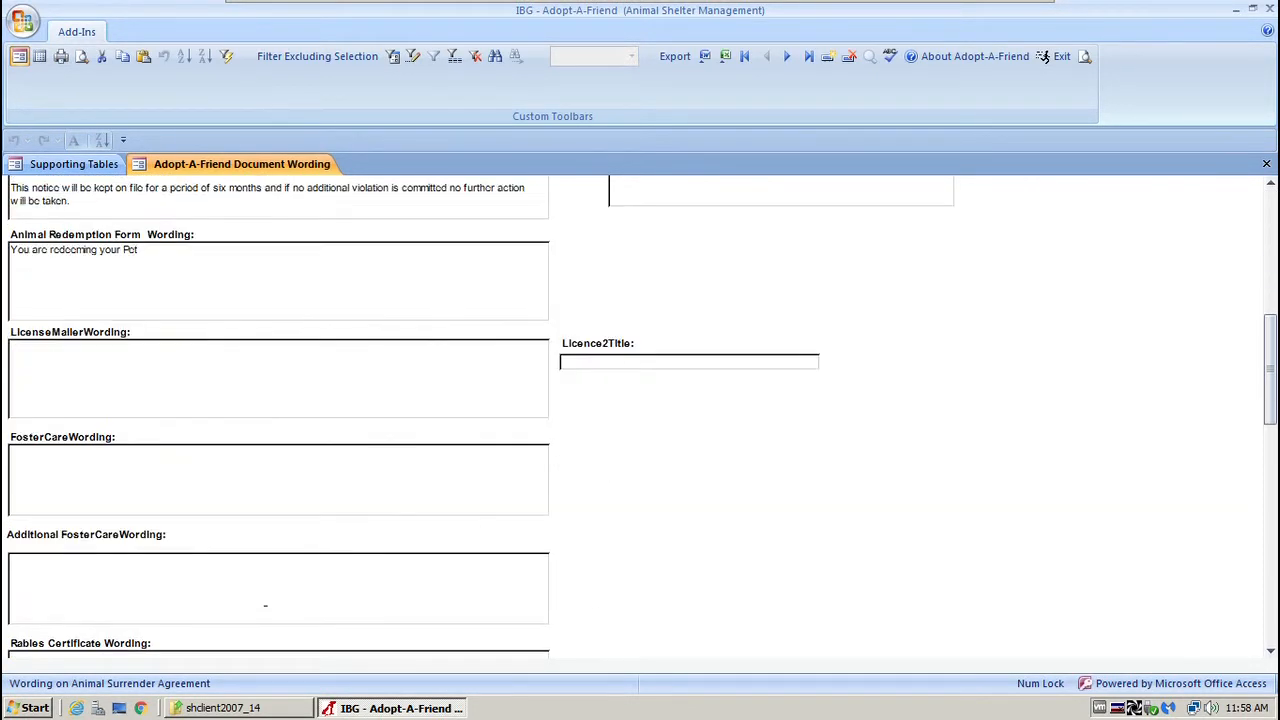
scroll(265, 605, down, 2)
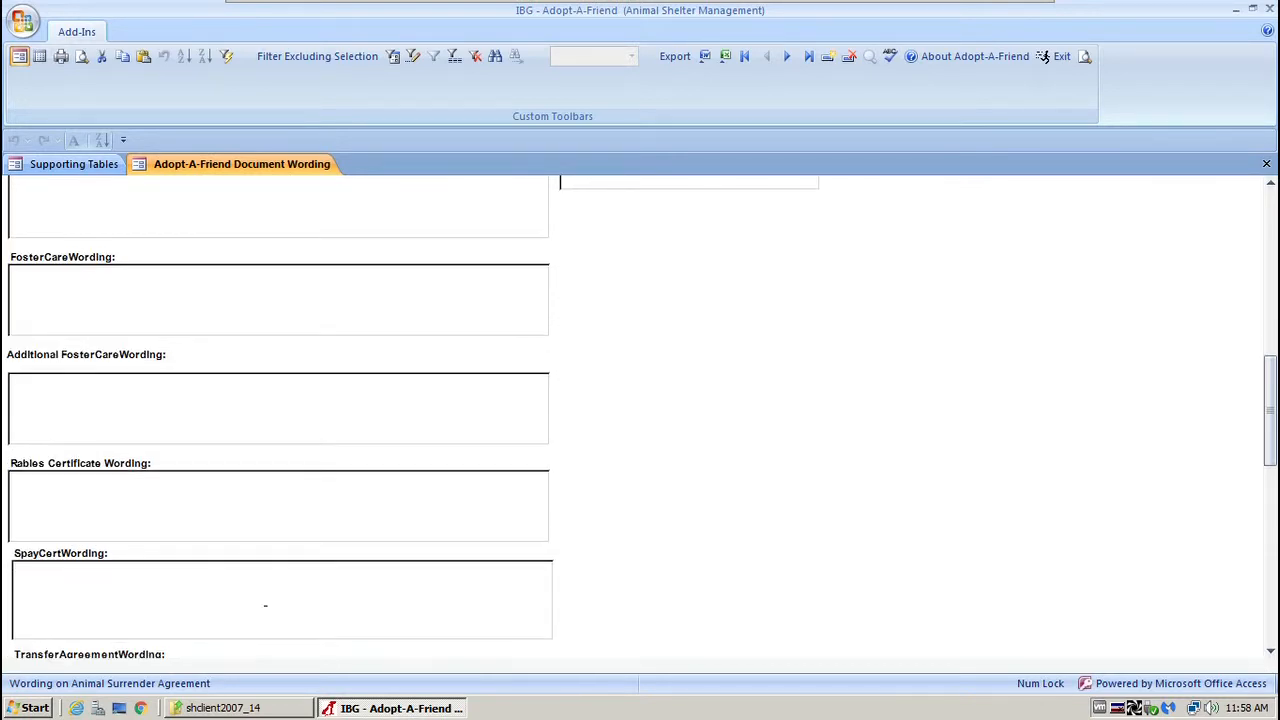
scroll(265, 604, up, 8)
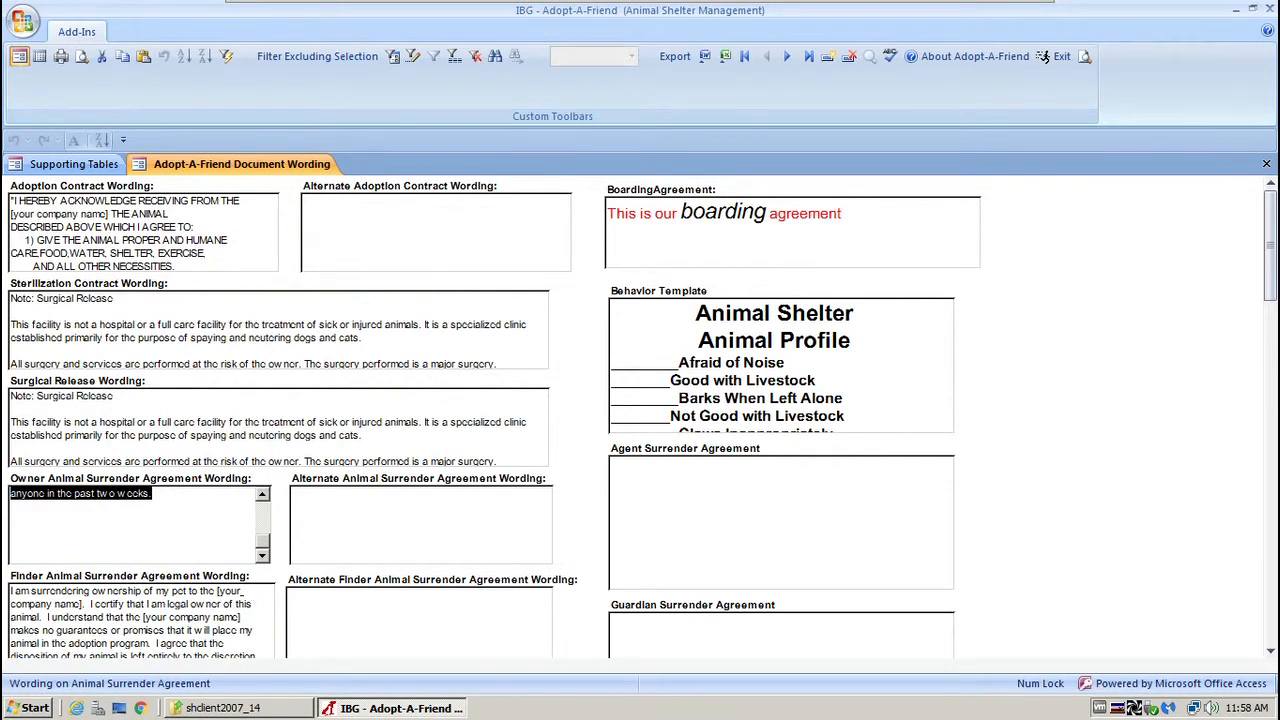
Review the boarding agreement wording, then close the Document Wording form.
click(870, 212)
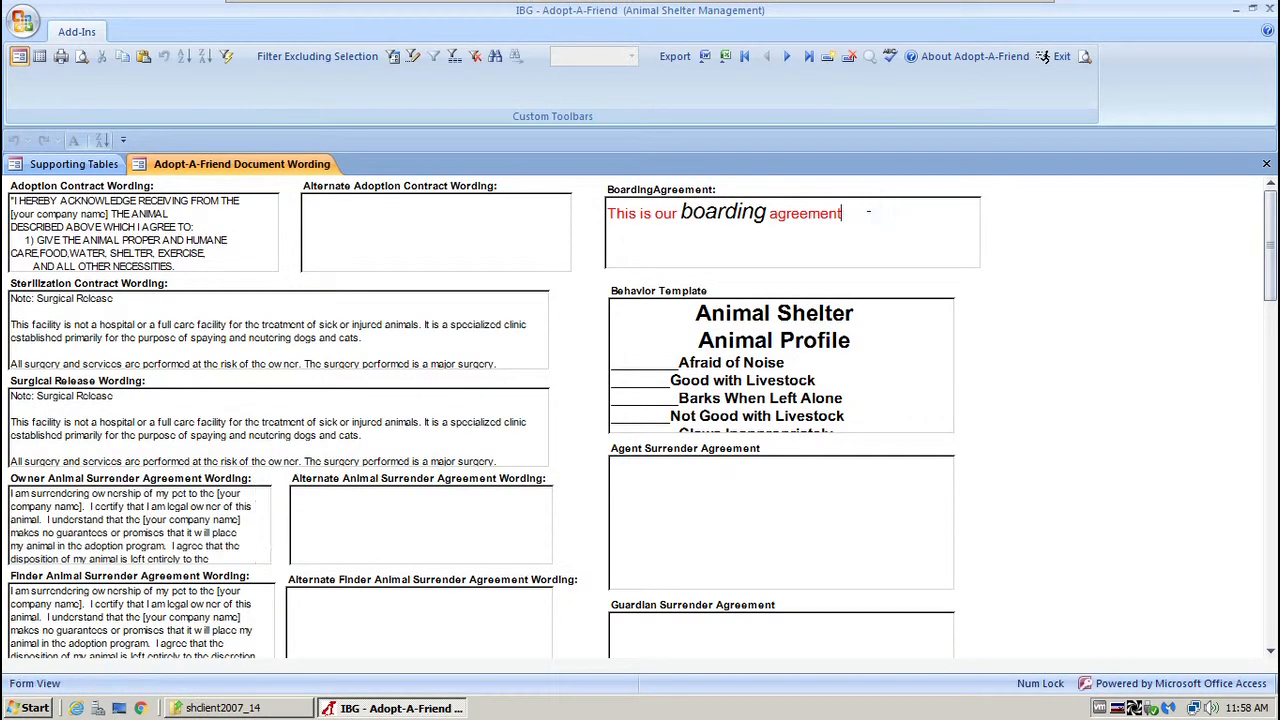
drag(858, 212, 601, 207)
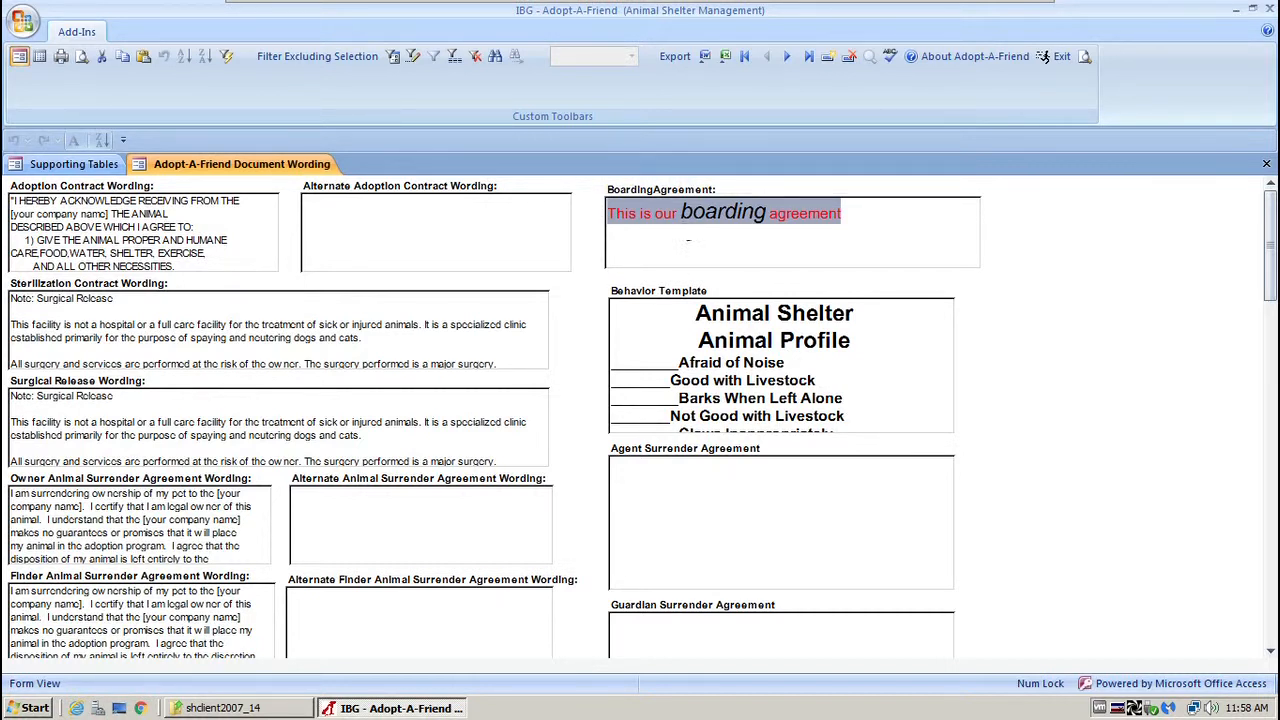
click(709, 241)
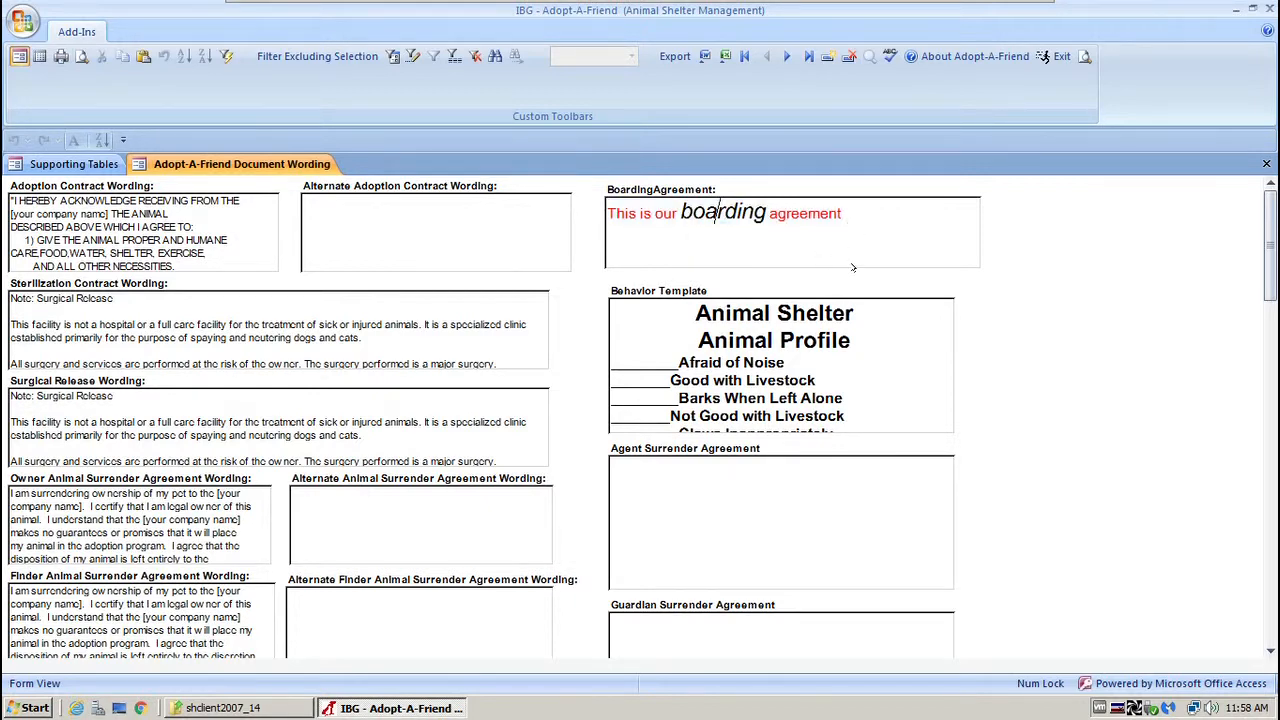
scroll(640, 417, down, 3)
scroll(640, 417, up, 3)
drag(614, 214, 595, 213)
drag(24, 201, 150, 328)
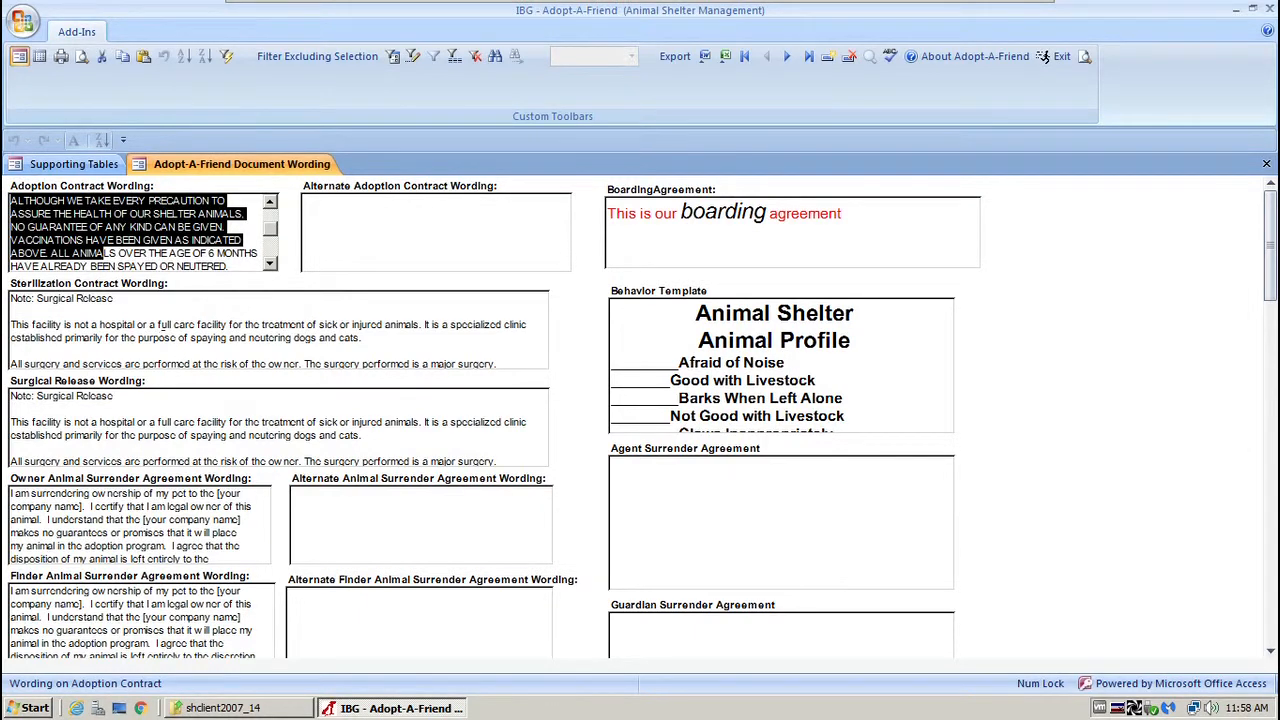
scroll(640, 416, down, 3)
scroll(290, 416, down, 3)
scroll(290, 416, up, 6)
click(1265, 164)
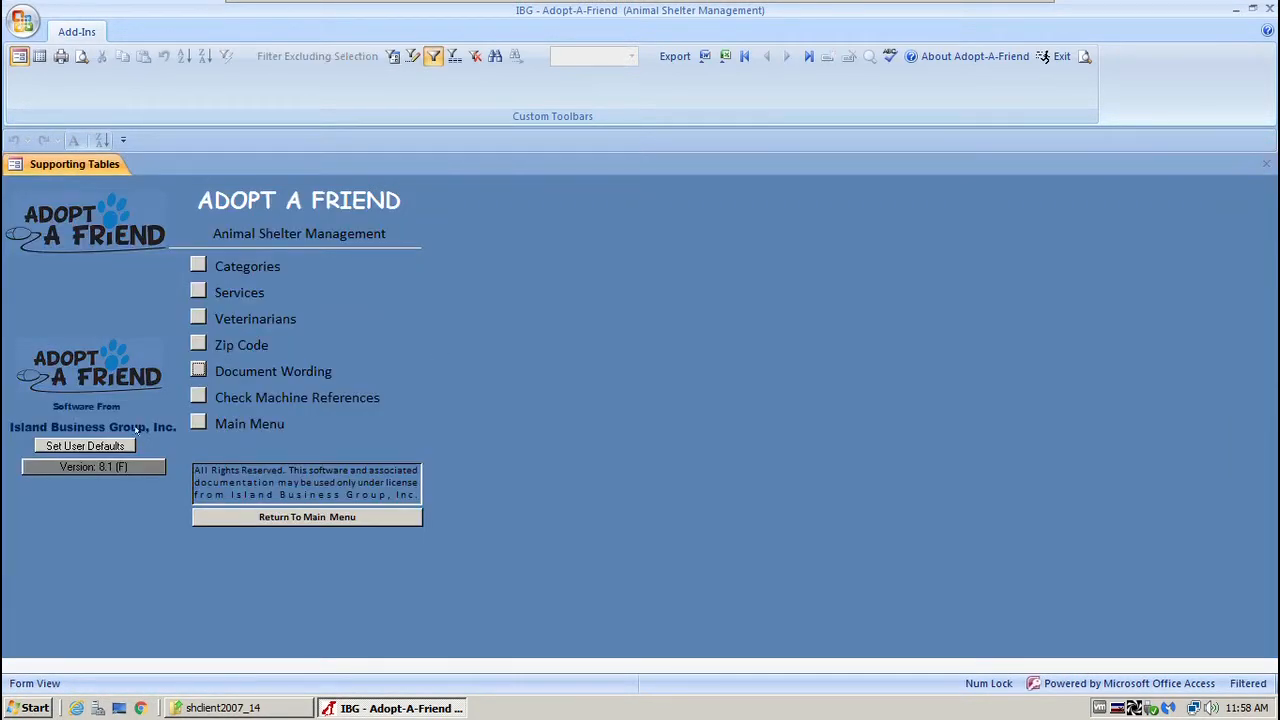
Go back to the main menu, enter People, and open the Sponsor Types table.
click(198, 421)
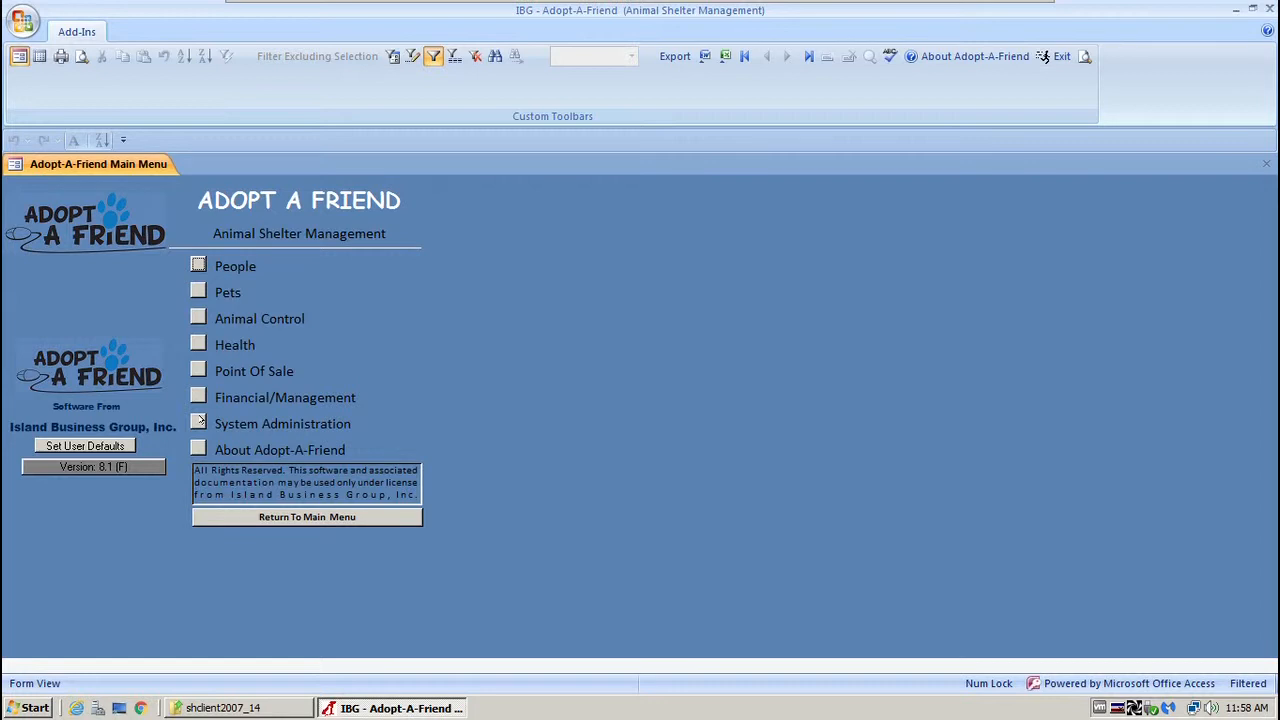
click(199, 264)
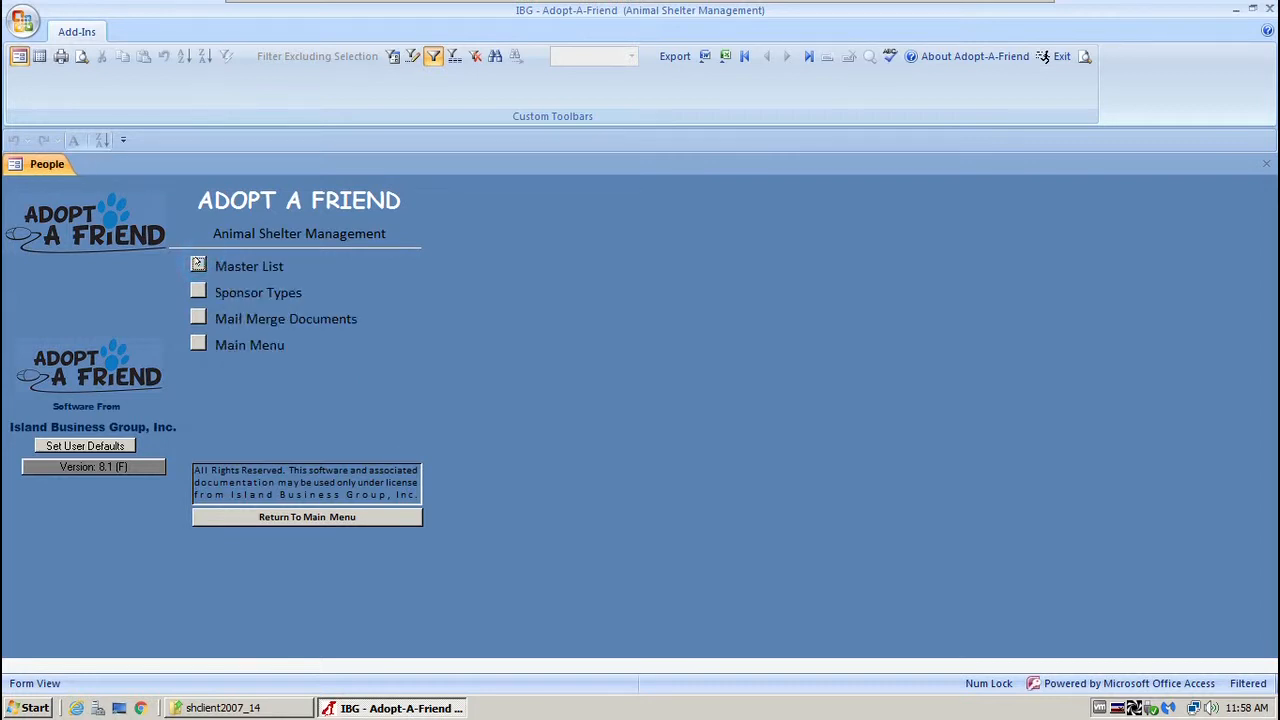
click(198, 288)
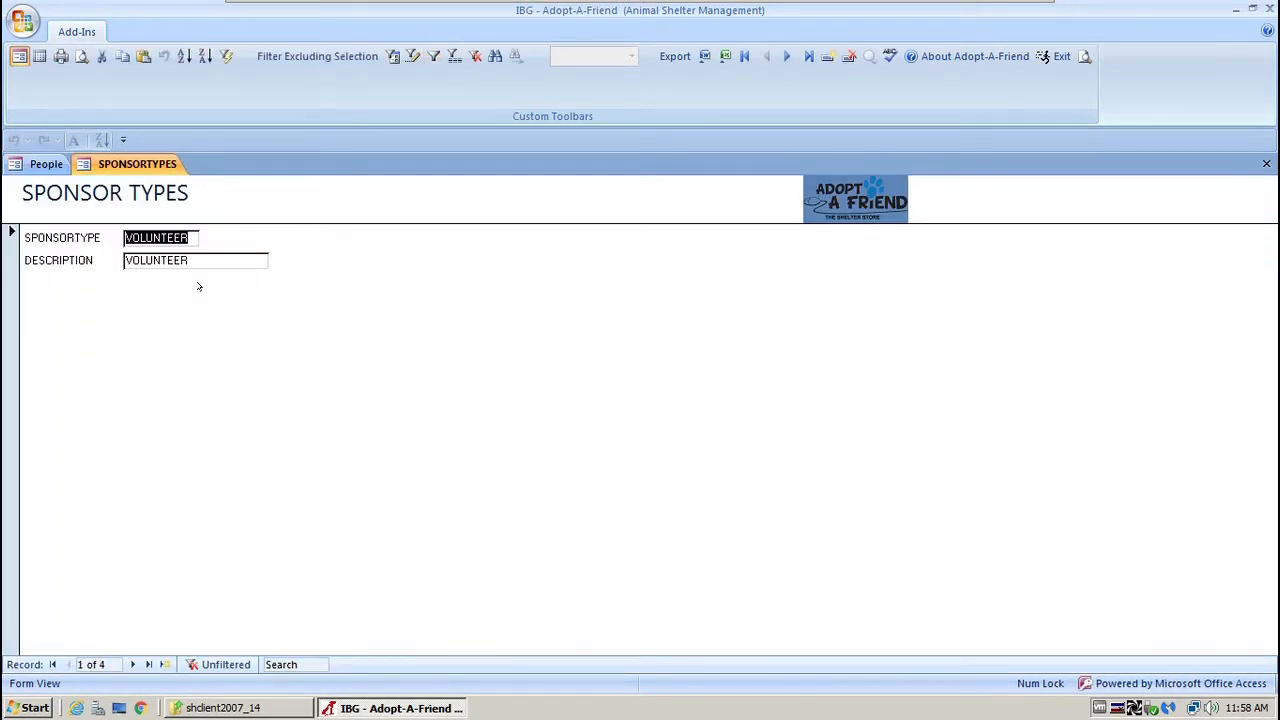
click(191, 237)
drag(191, 238, 122, 240)
drag(197, 260, 114, 259)
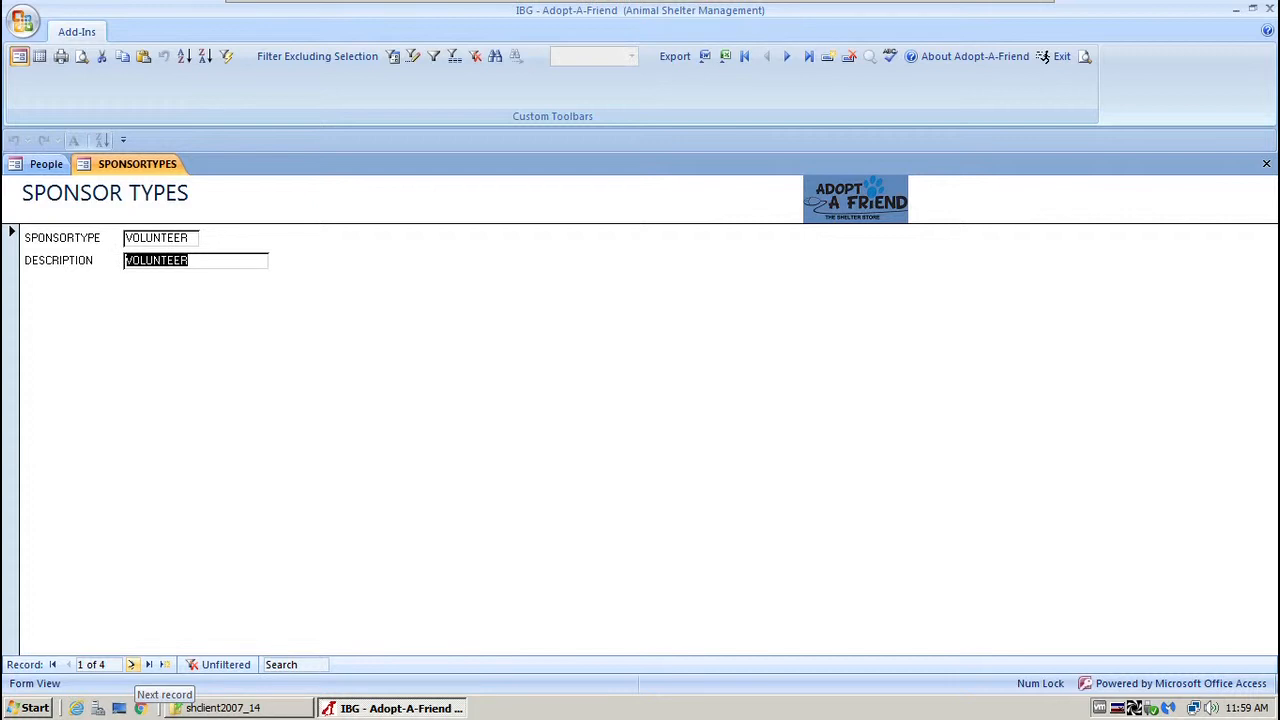
click(131, 664)
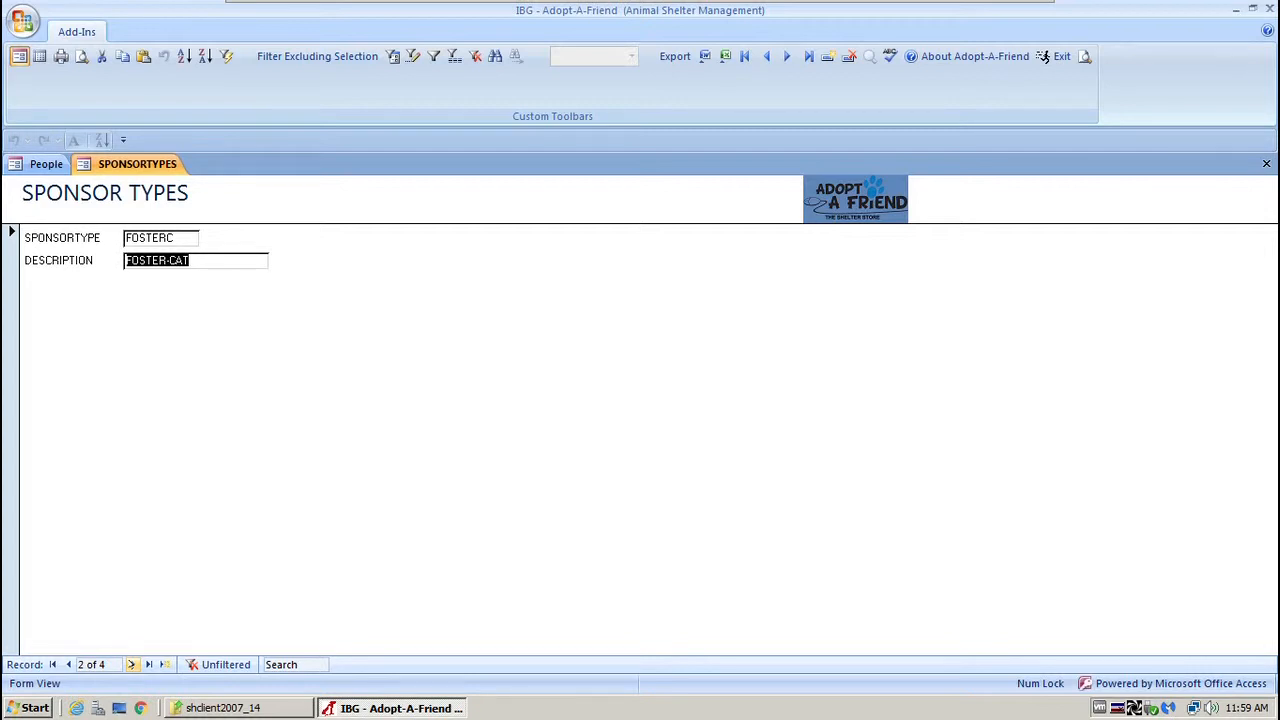
click(189, 236)
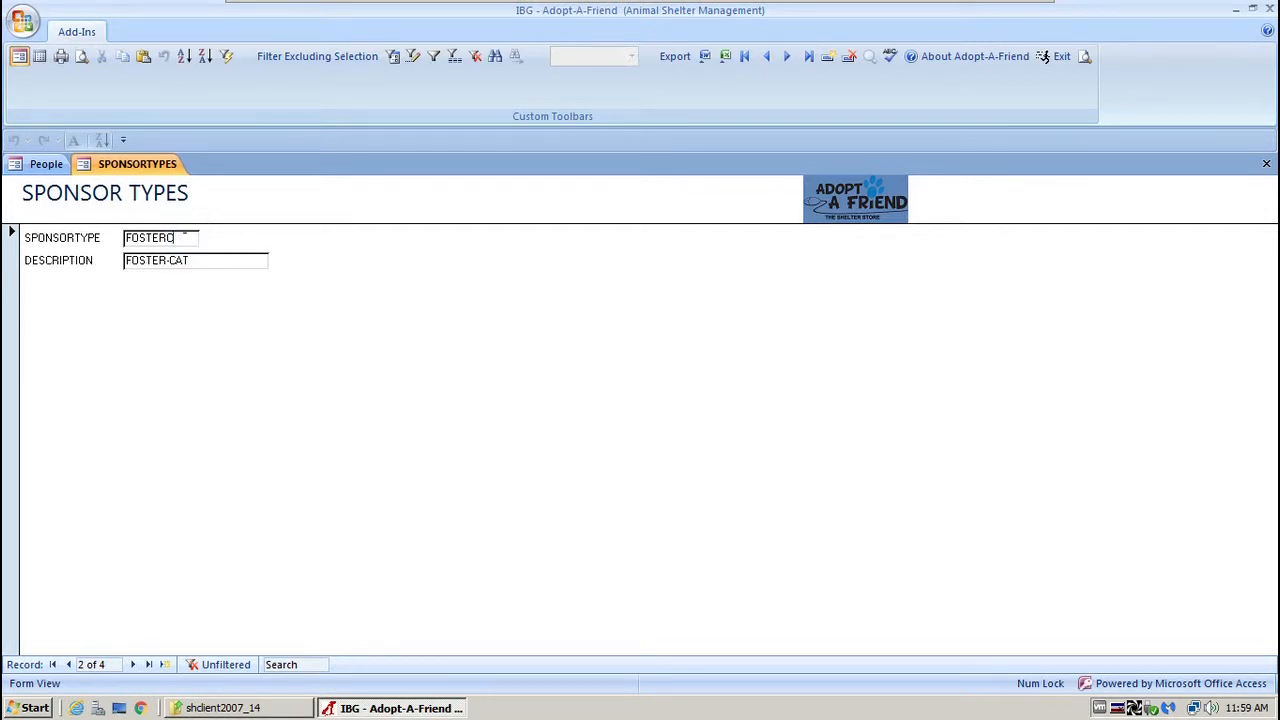
click(133, 664)
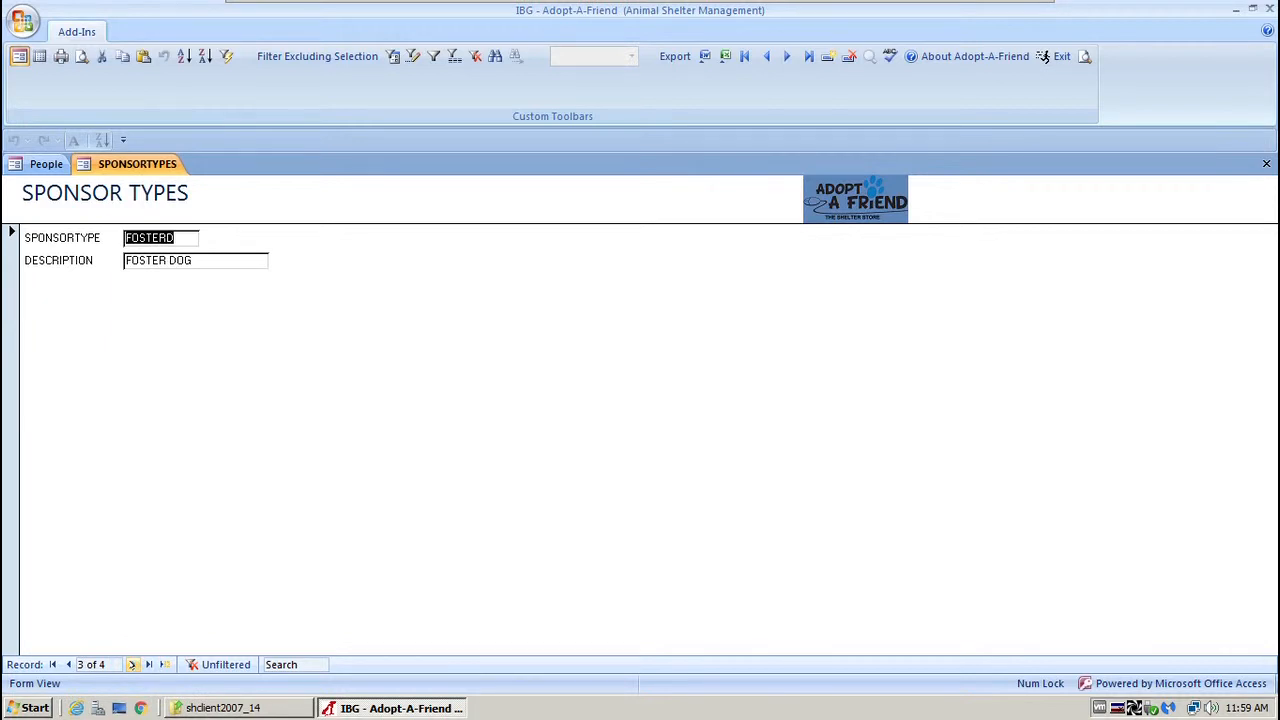
click(133, 664)
click(133, 664)
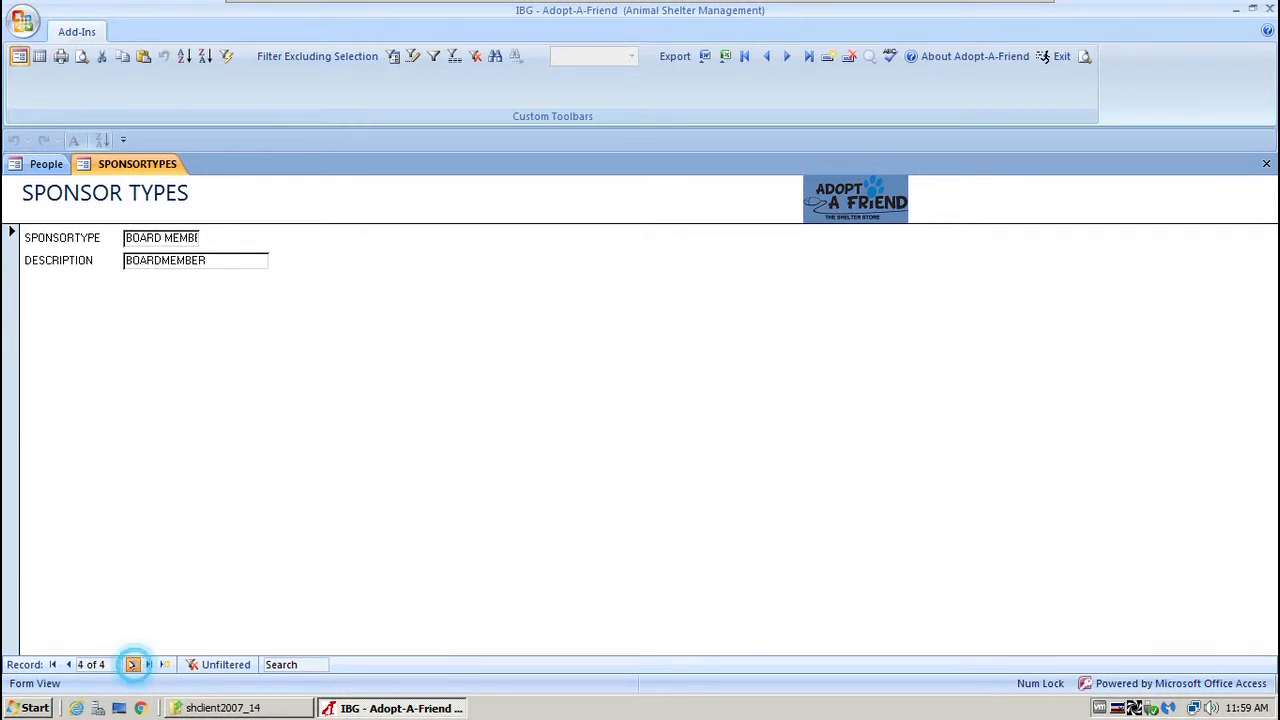
click(54, 664)
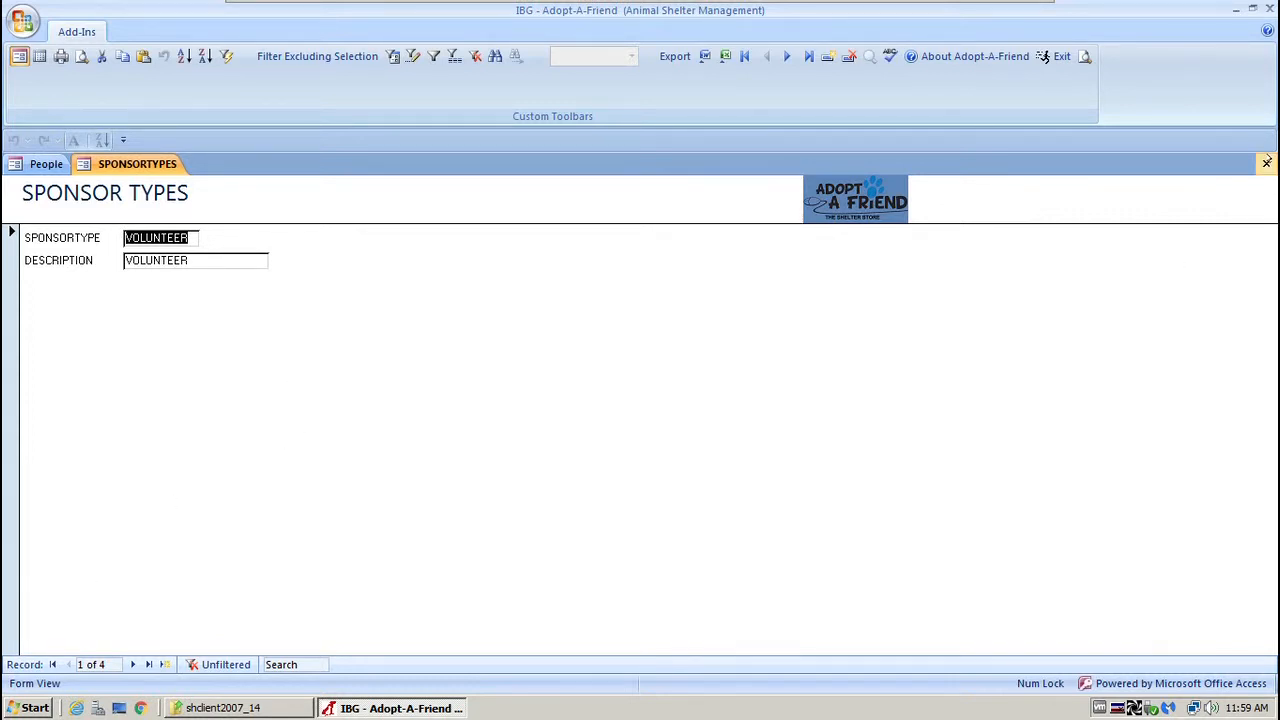
click(1266, 163)
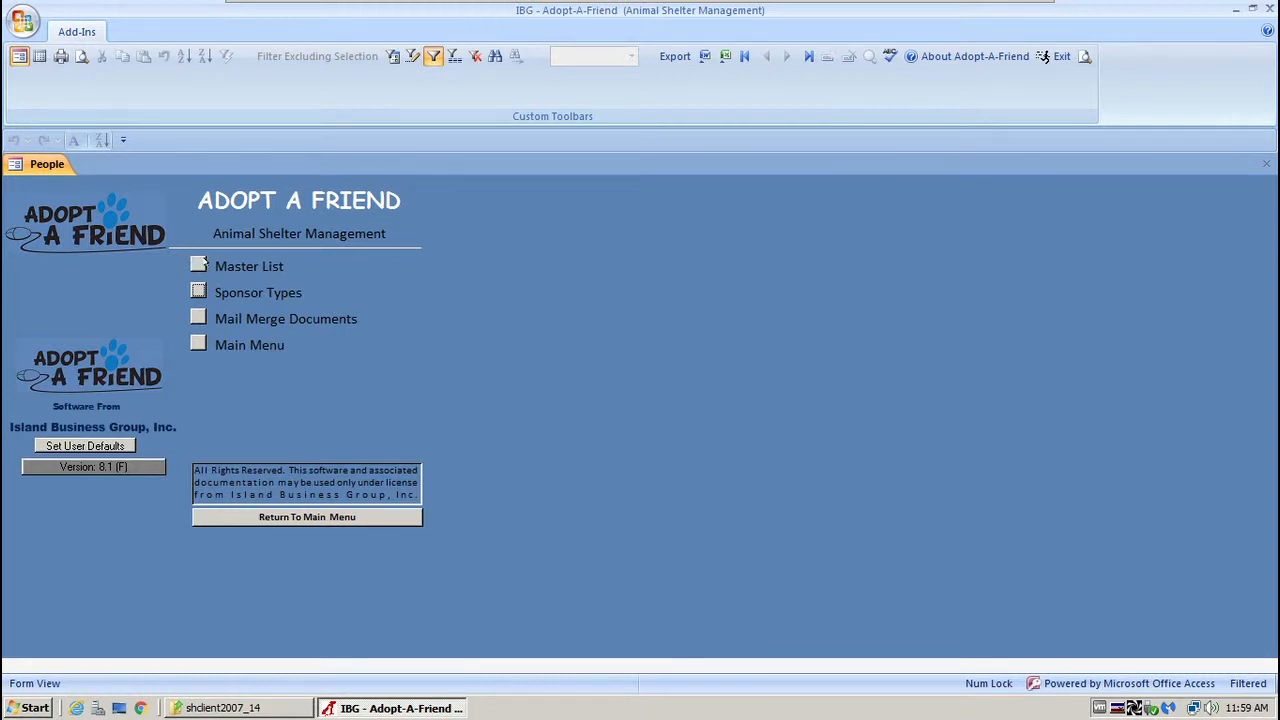
Show the first contact in Master List, keeping VOLUNTEER as sponsor type, and view other sponsorships.
click(198, 264)
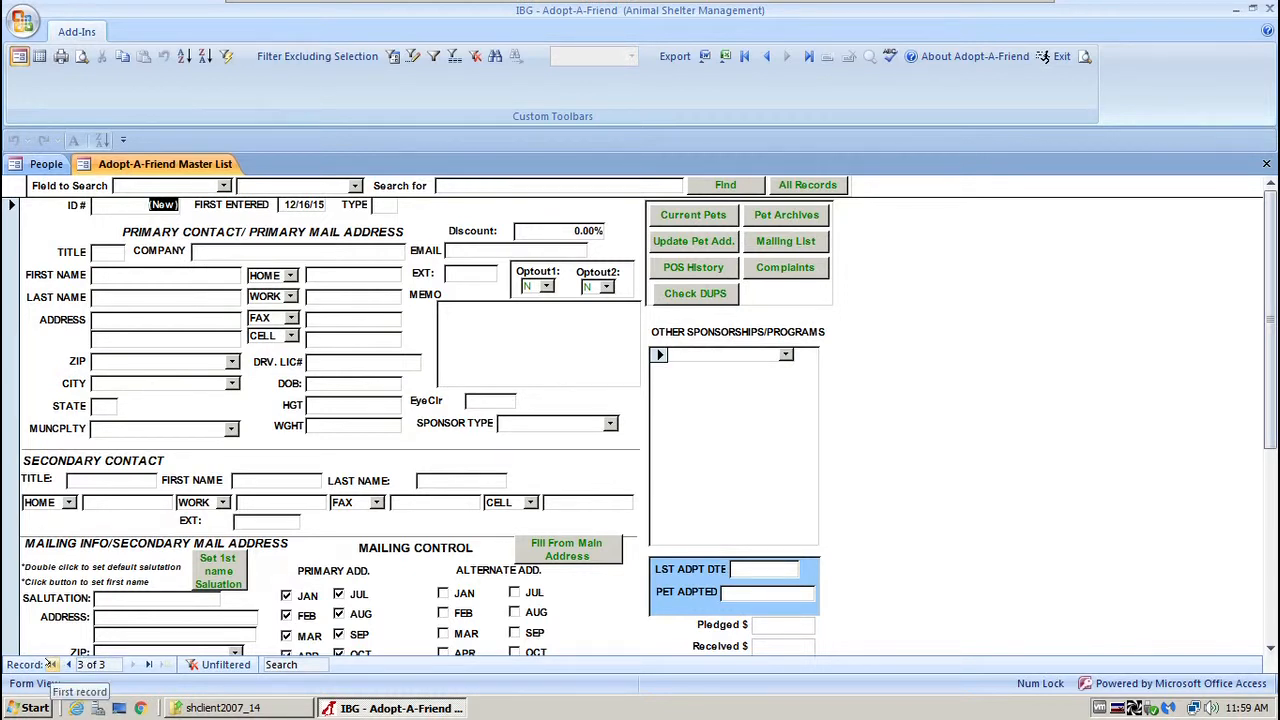
click(48, 664)
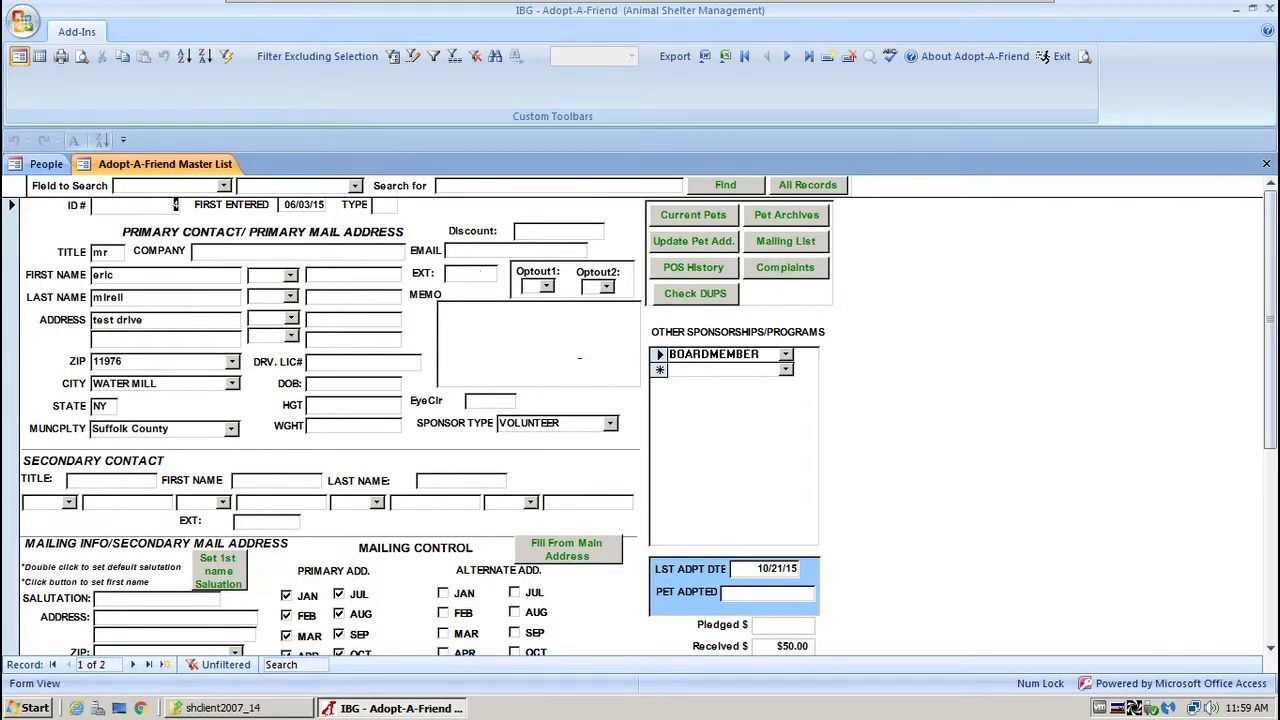
click(611, 423)
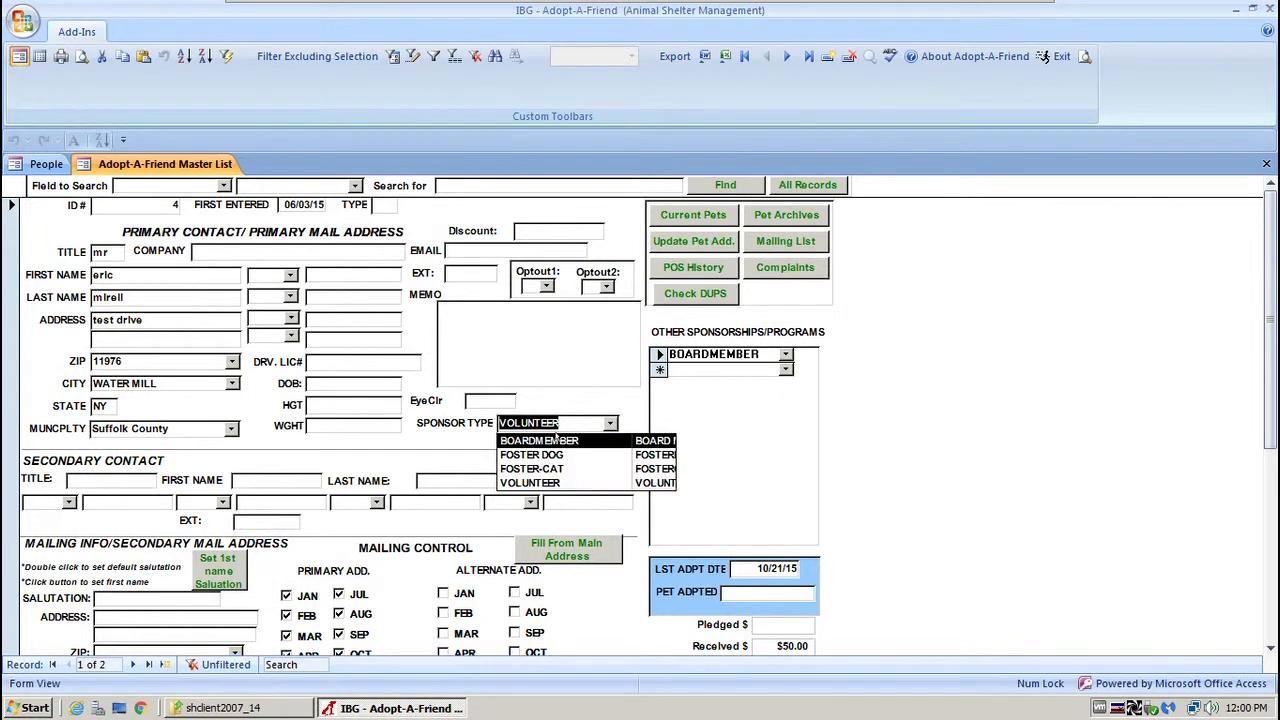
click(556, 482)
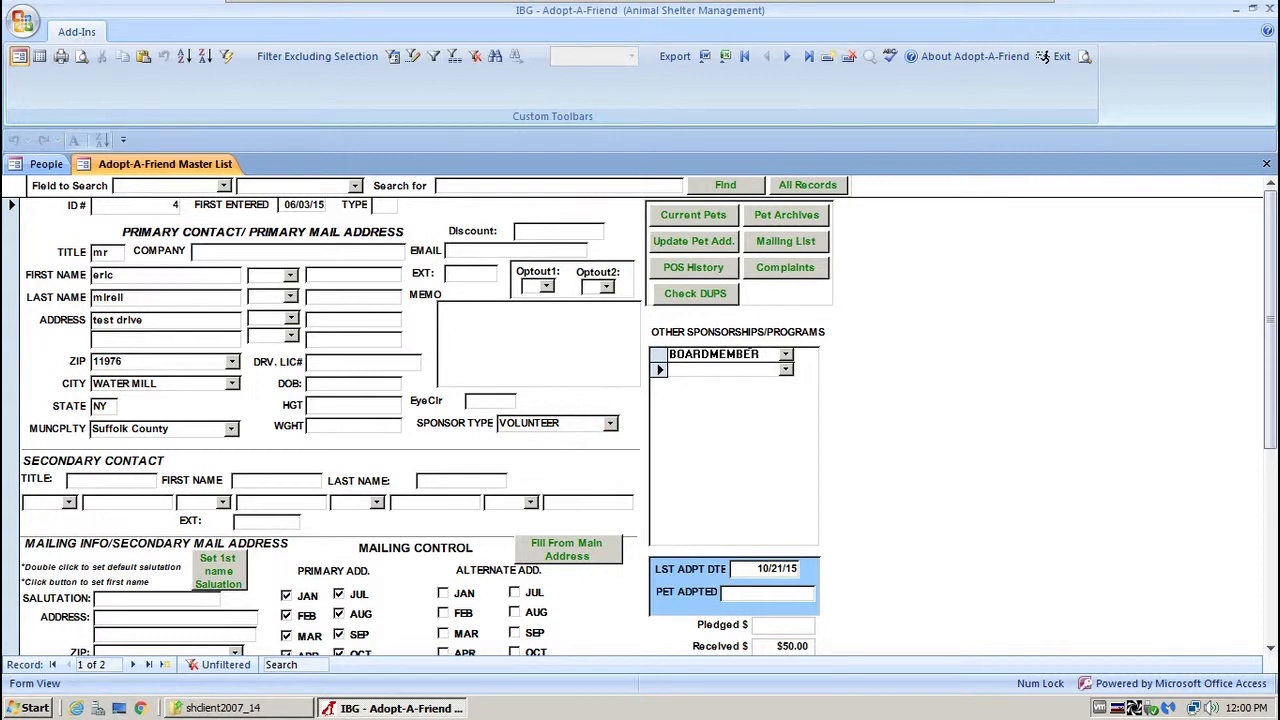
click(785, 369)
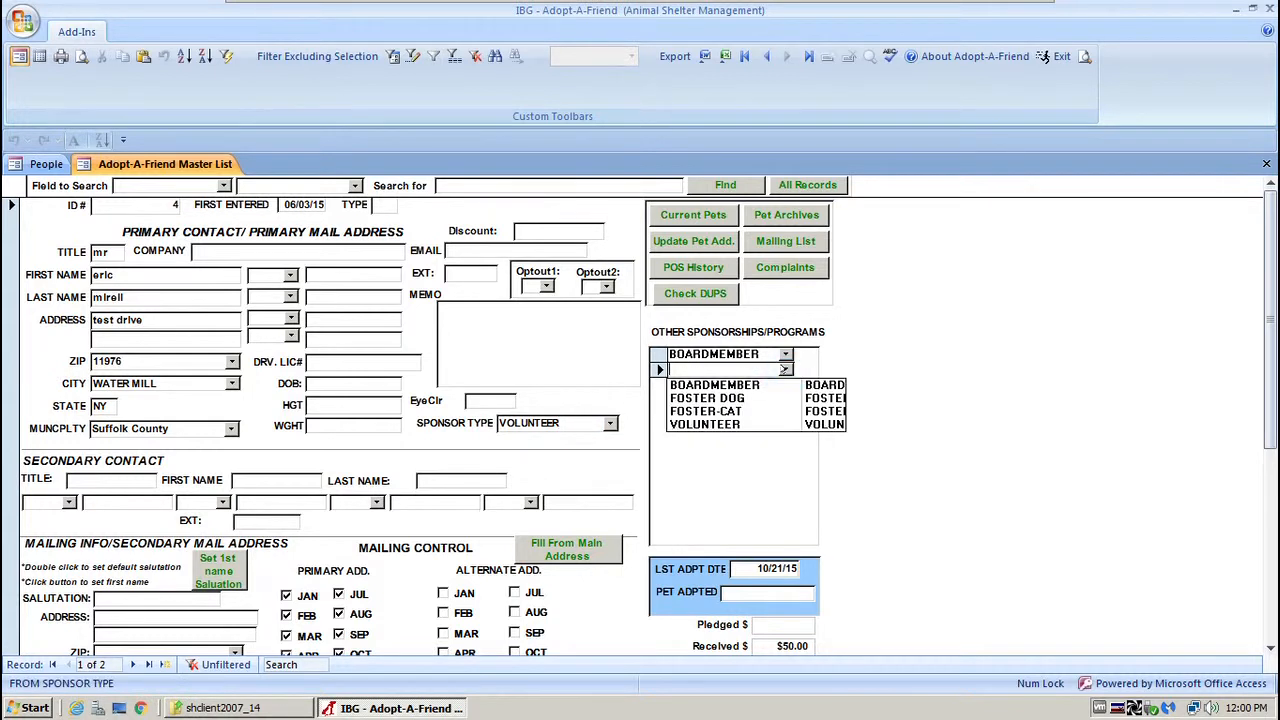
Dismiss the other sponsorship choices without saving a change and open the Mailing List form.
click(740, 398)
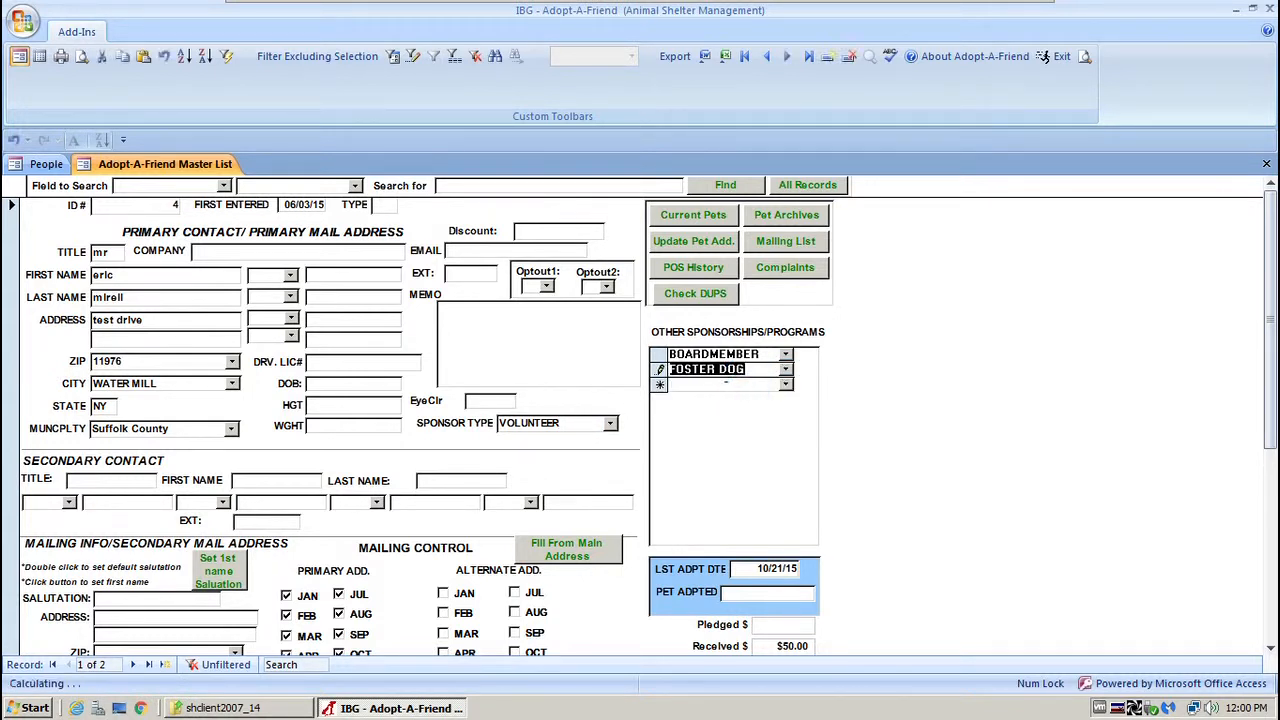
click(785, 384)
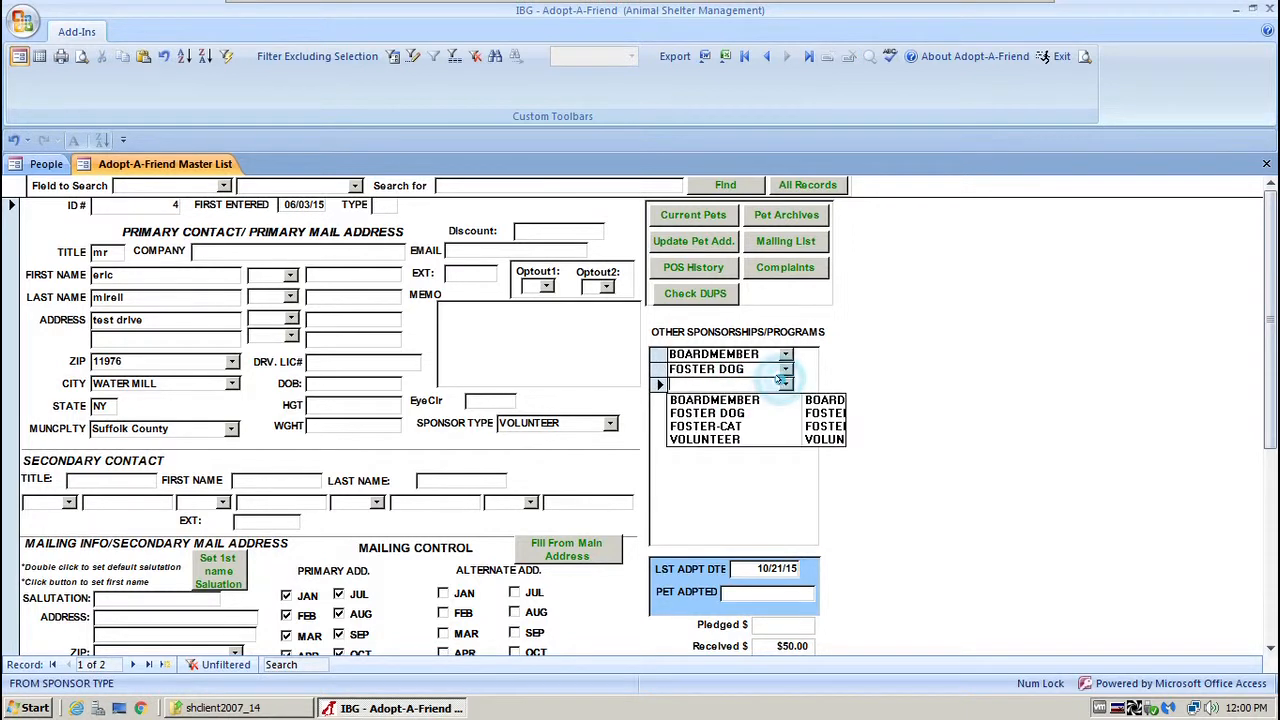
click(735, 427)
click(785, 399)
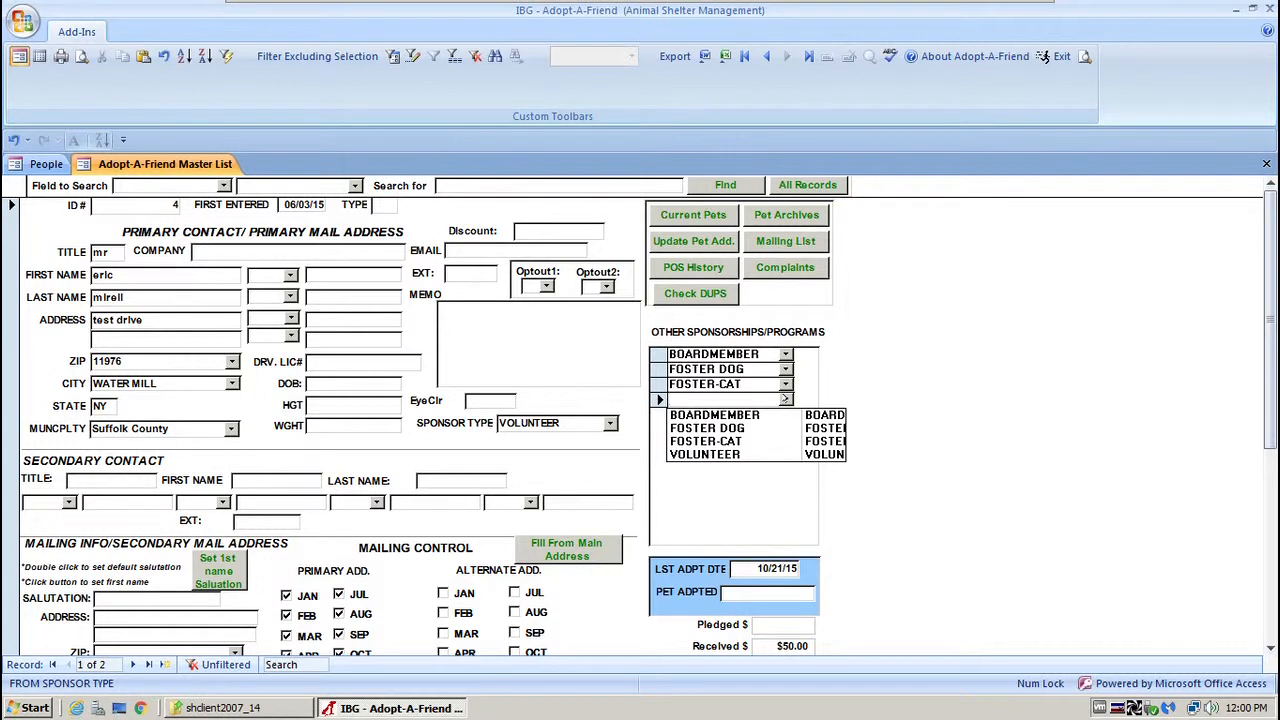
click(910, 364)
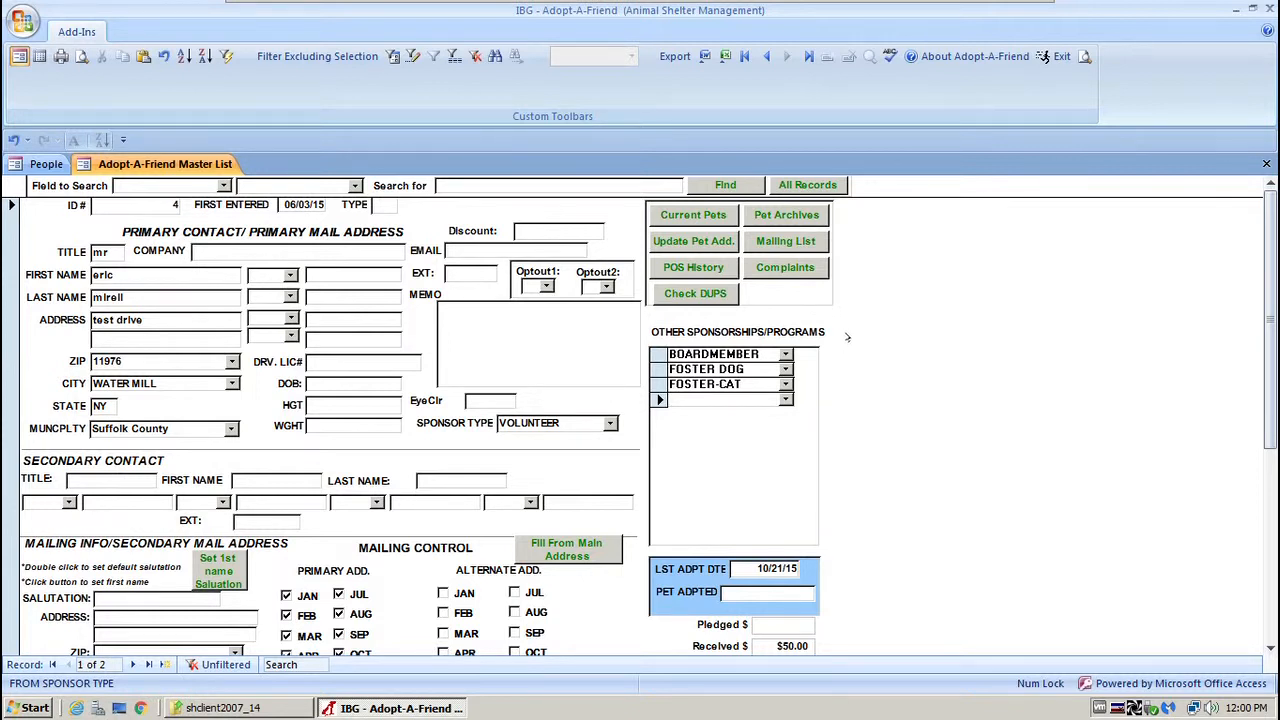
click(782, 241)
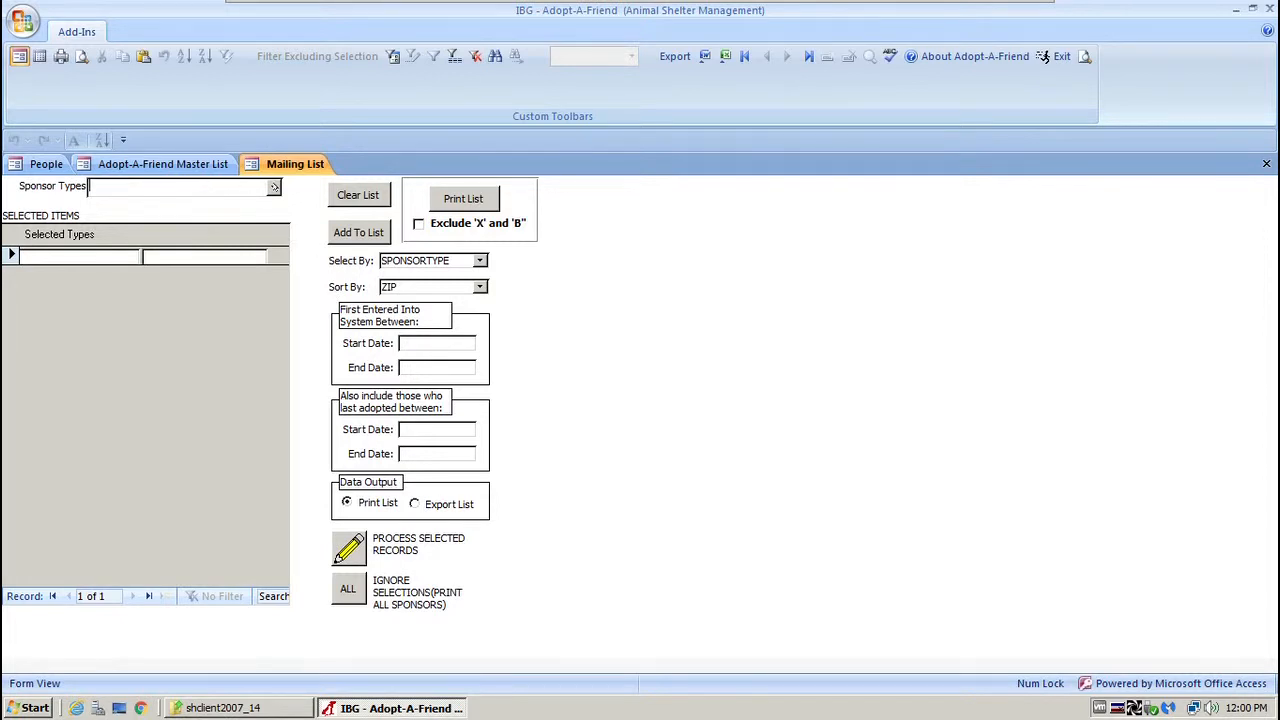
Add BOARDMEMBER and VOLUNTEER to the selected sponsor types.
click(272, 186)
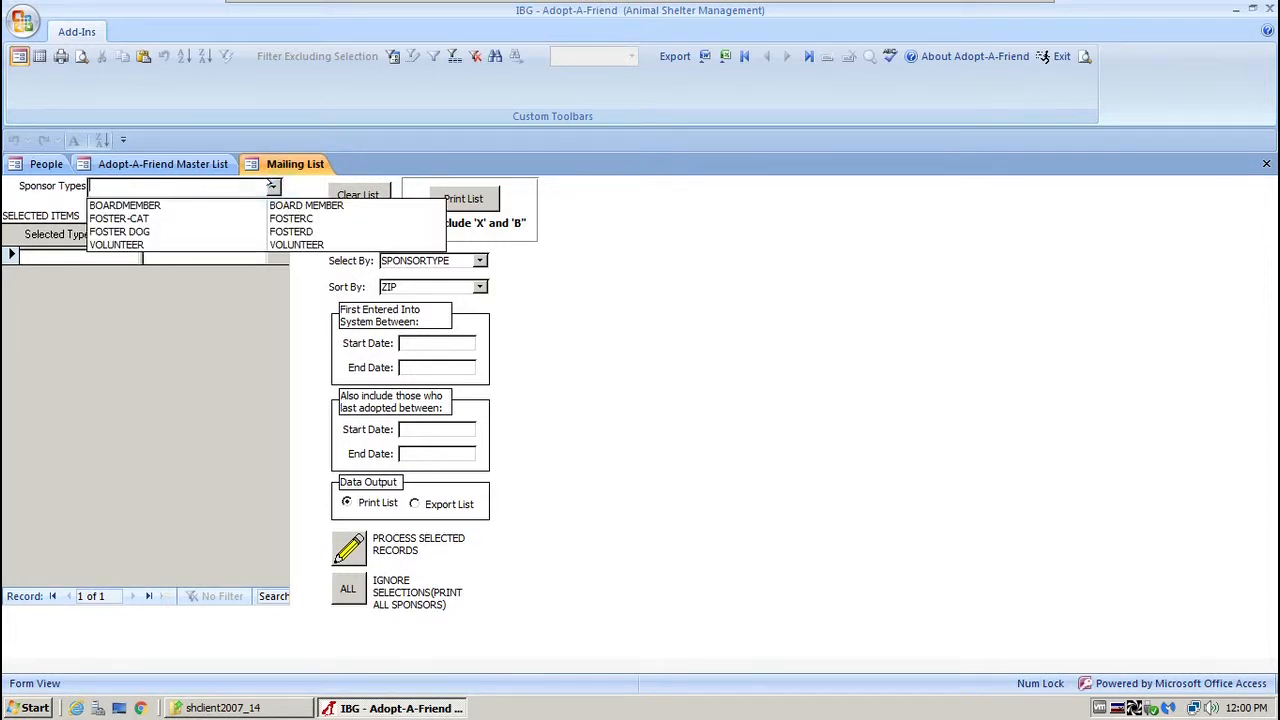
click(158, 206)
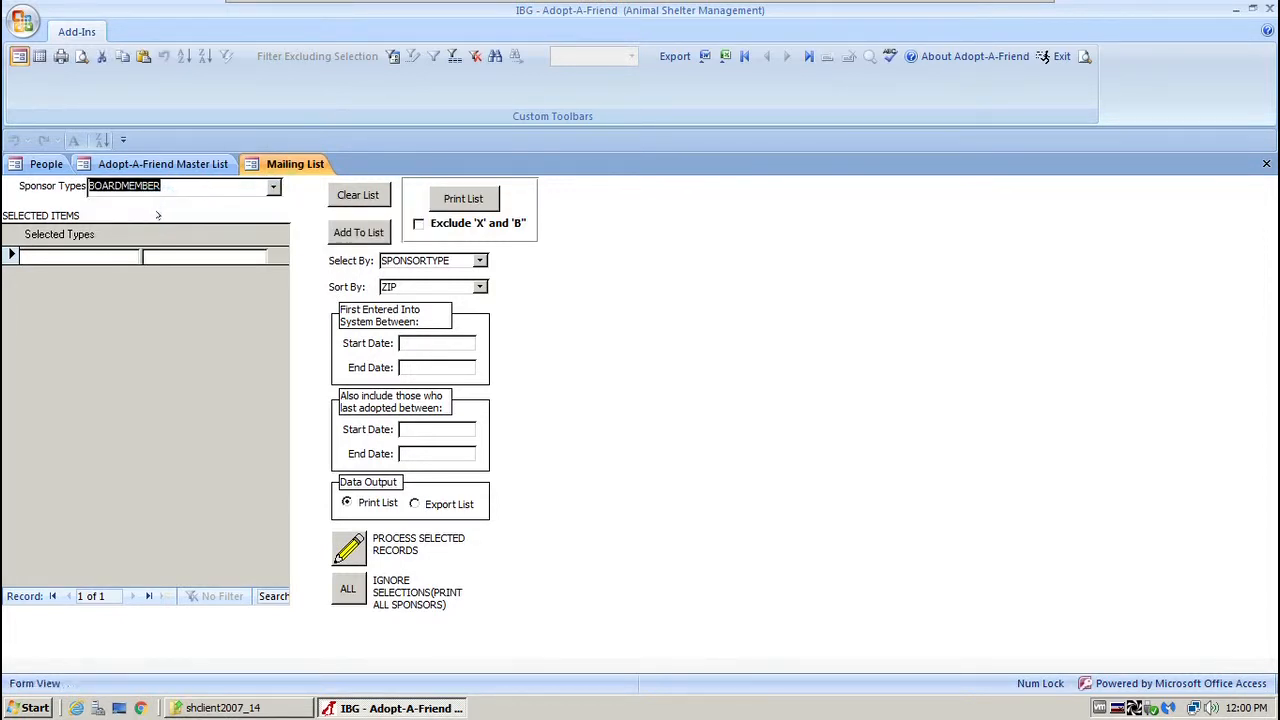
click(370, 232)
click(272, 188)
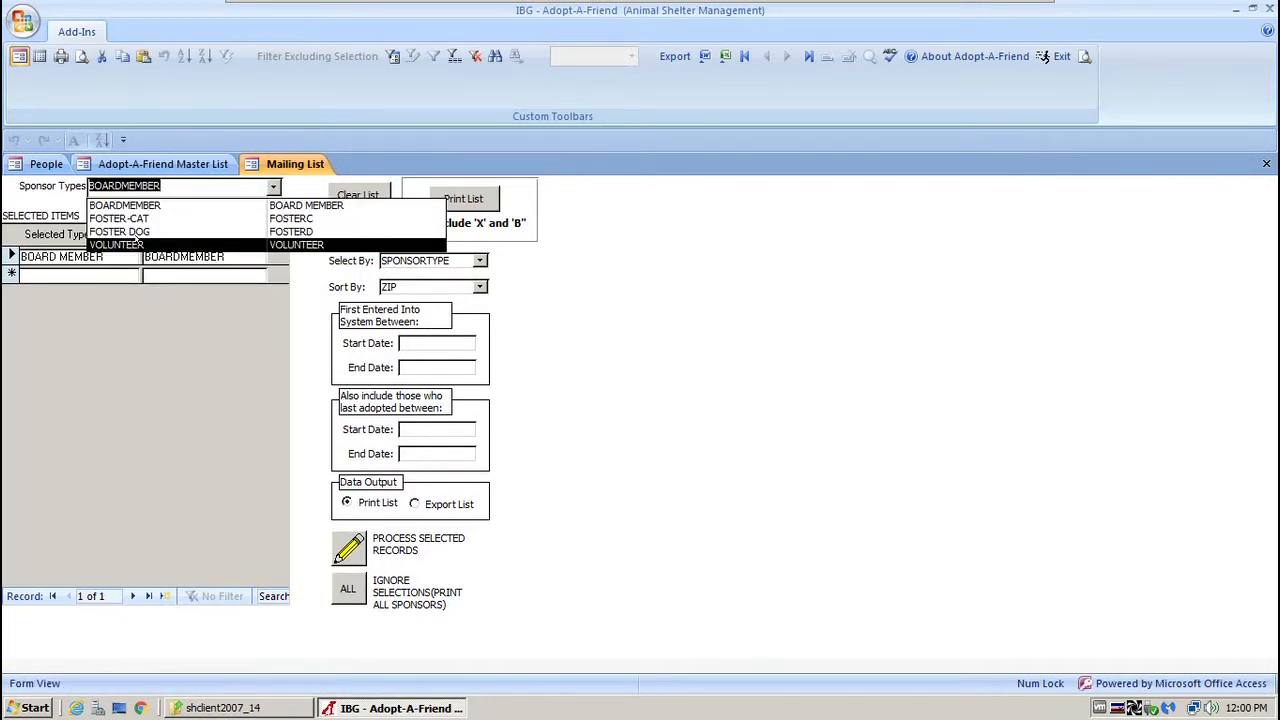
click(137, 241)
click(362, 230)
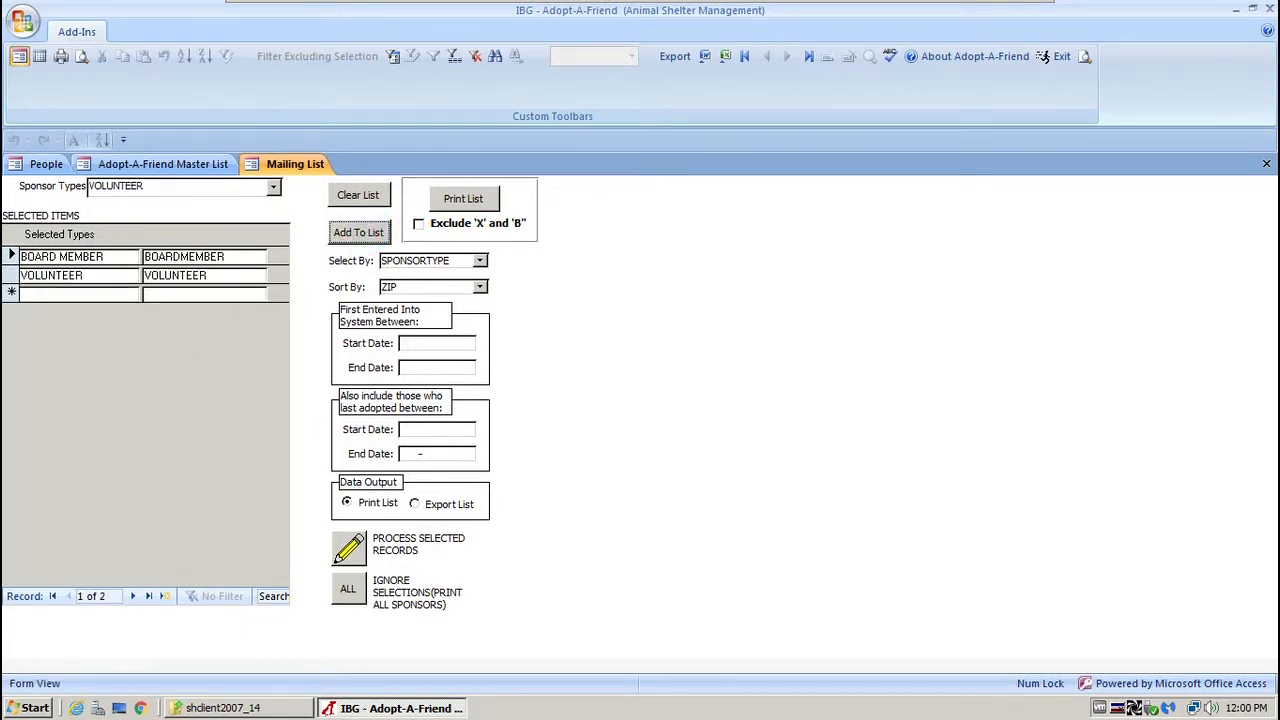
Check the first-entered and last-adopted date fields, then process the selected records into labels.
click(406, 344)
click(406, 345)
drag(401, 344, 443, 343)
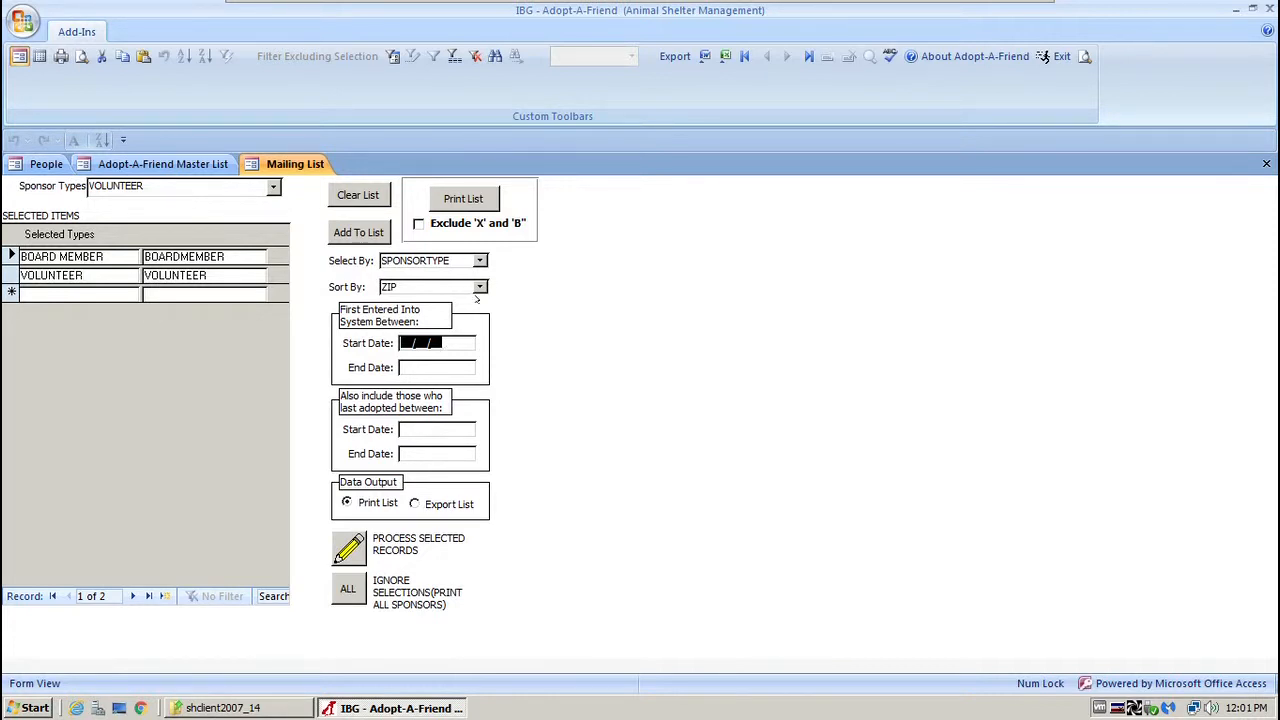
click(400, 429)
click(400, 453)
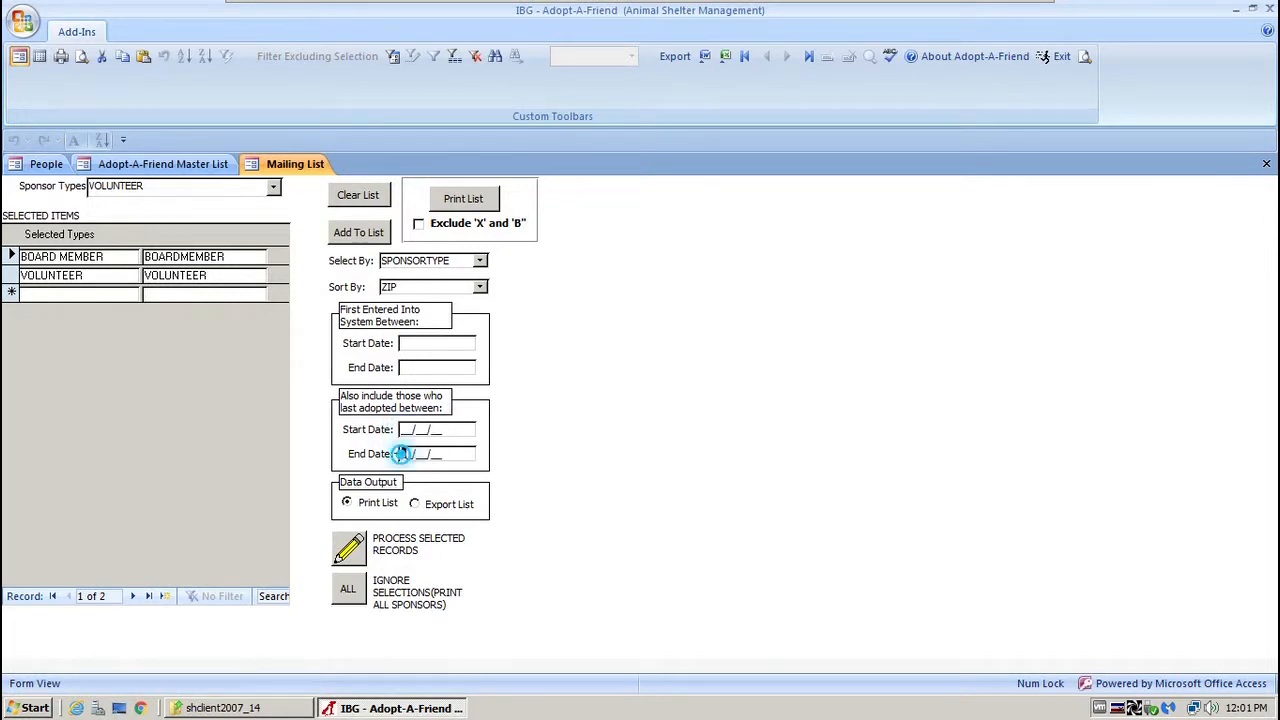
click(402, 429)
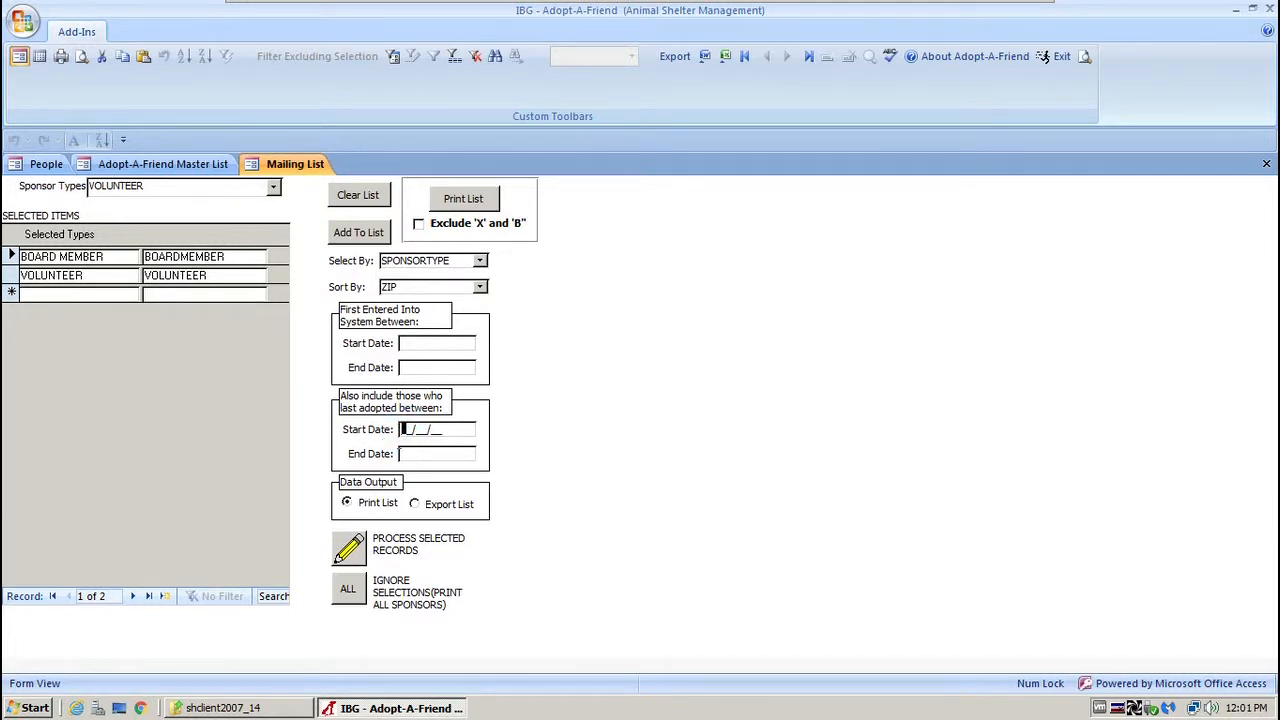
click(403, 453)
click(430, 343)
click(410, 367)
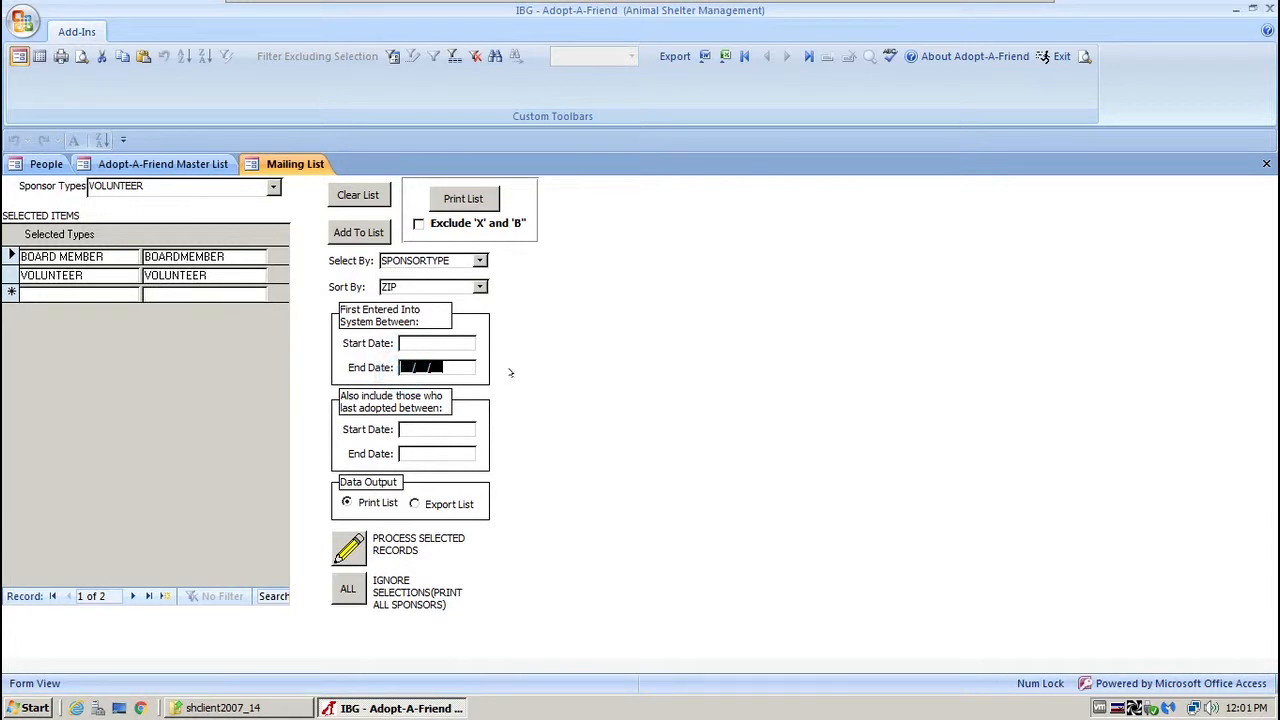
click(10, 256)
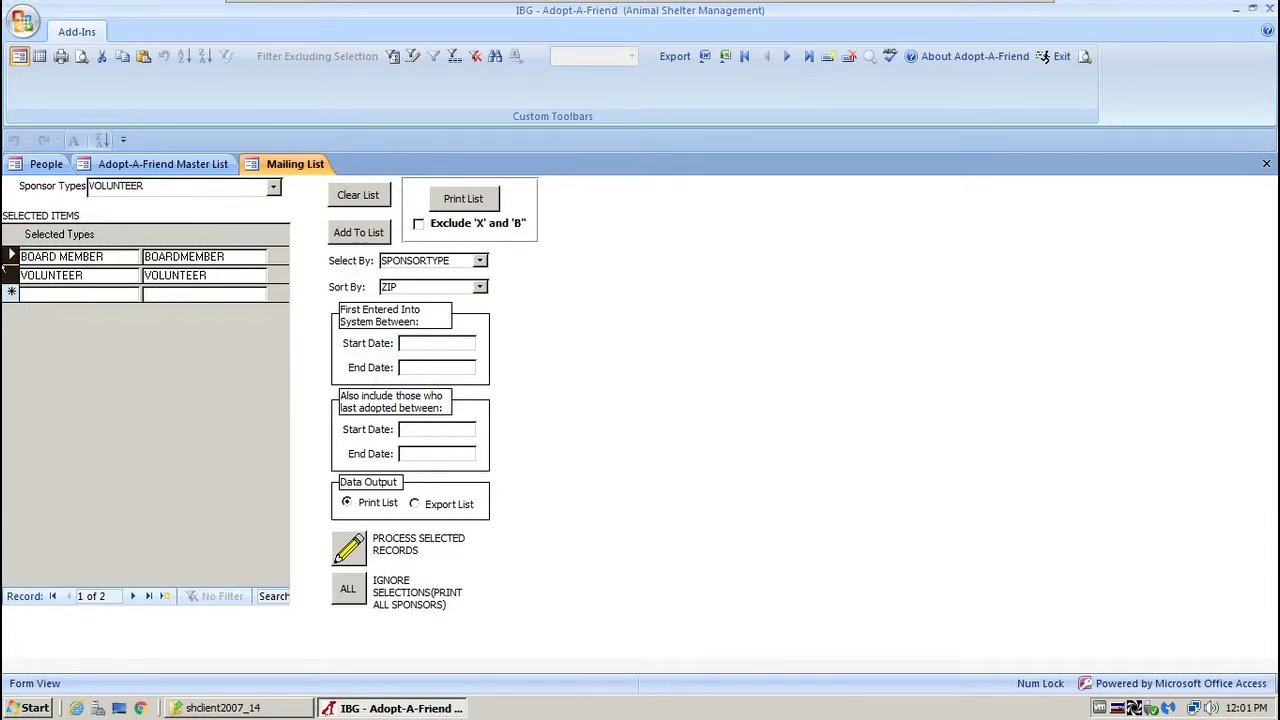
click(411, 429)
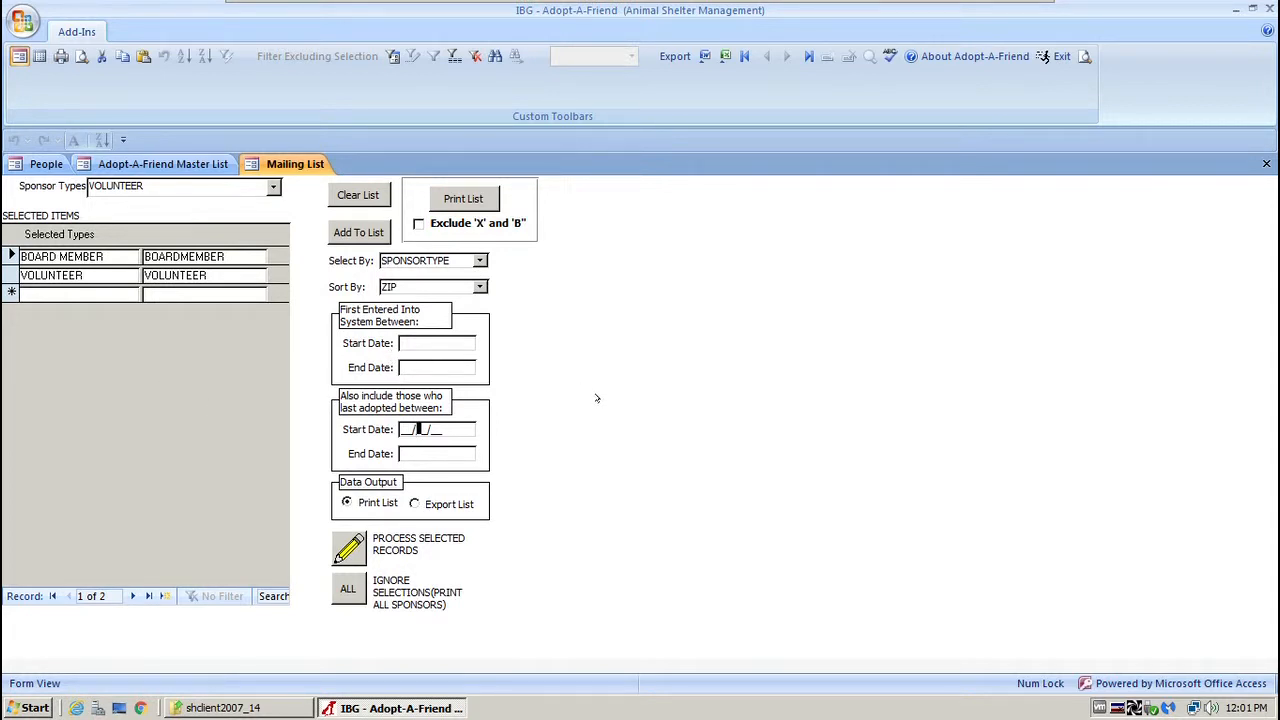
click(349, 547)
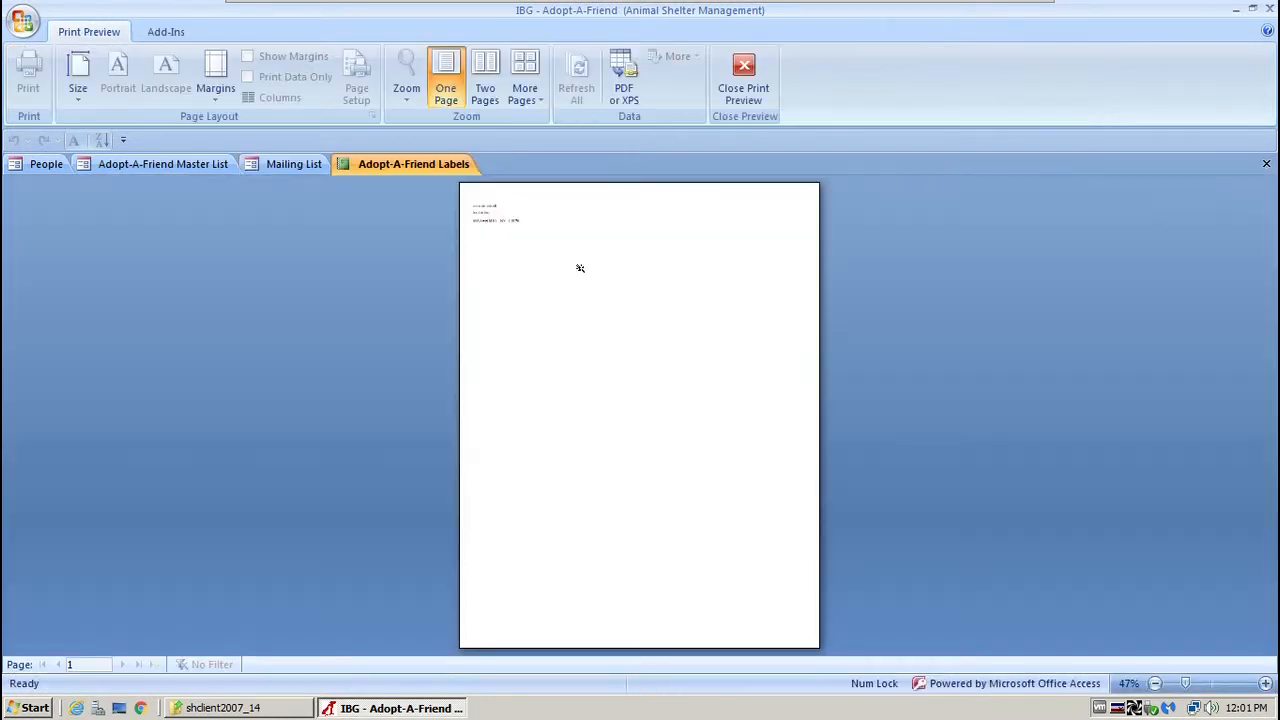
Zoom into the Labels preview to read the label text, then close the preview.
click(520, 210)
click(500, 250)
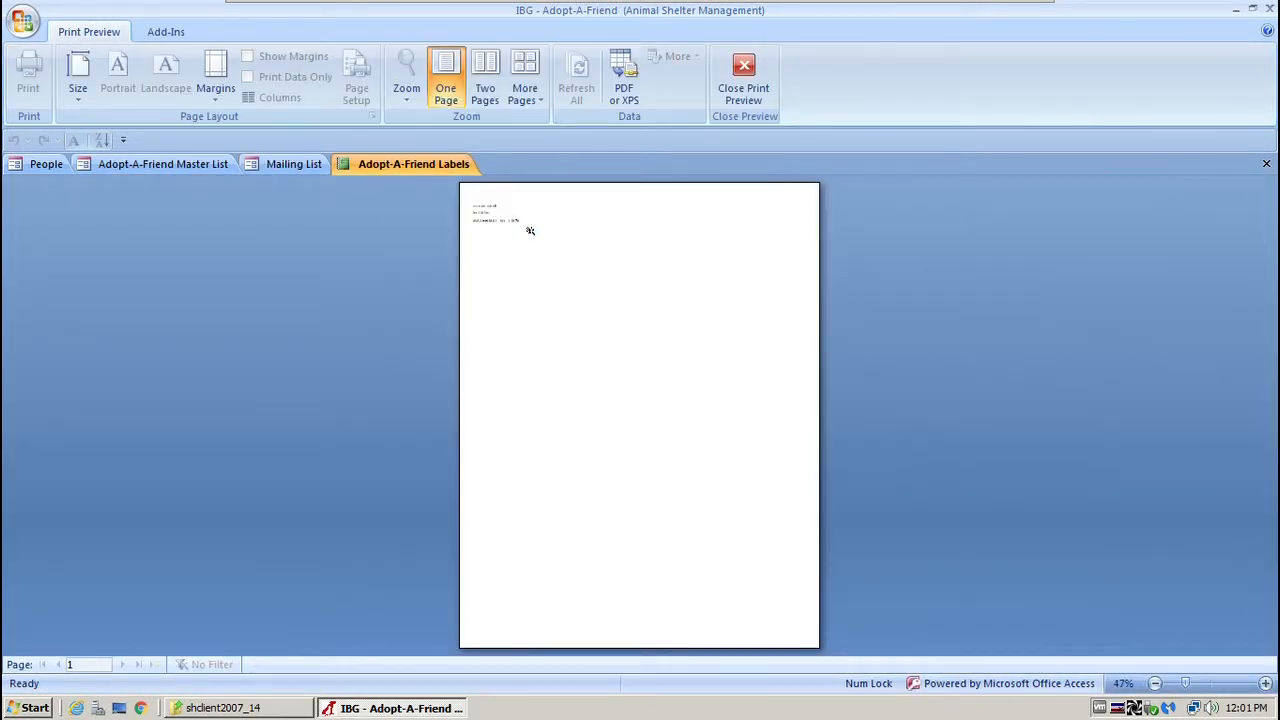
click(516, 205)
scroll(510, 205, up, 1)
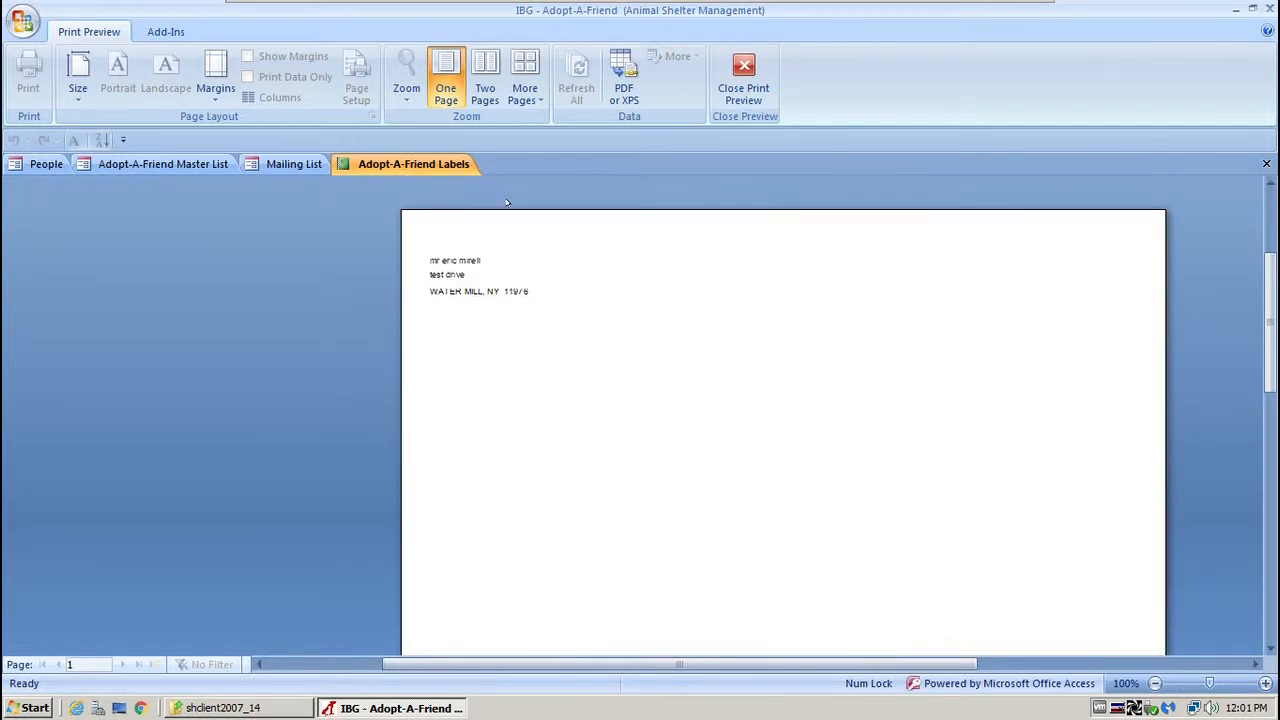
click(745, 66)
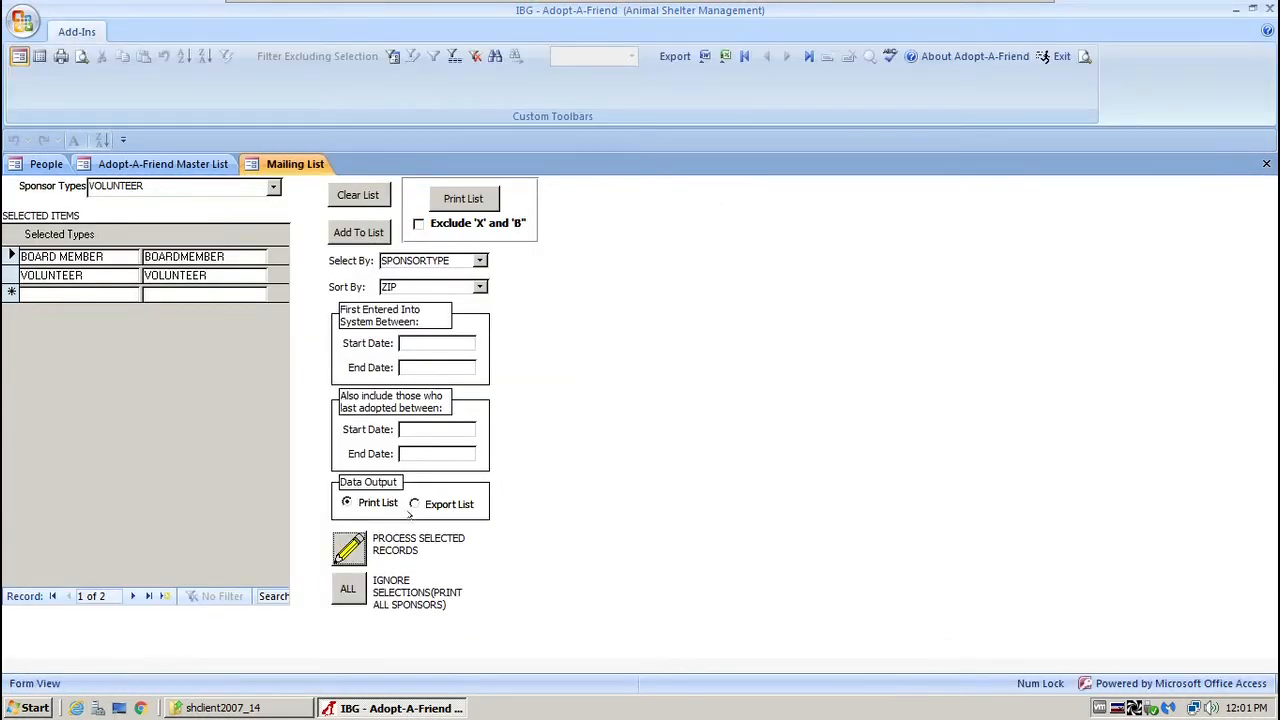
Switch the output to Export List, process the records, and cancel saving the file.
click(413, 504)
click(353, 543)
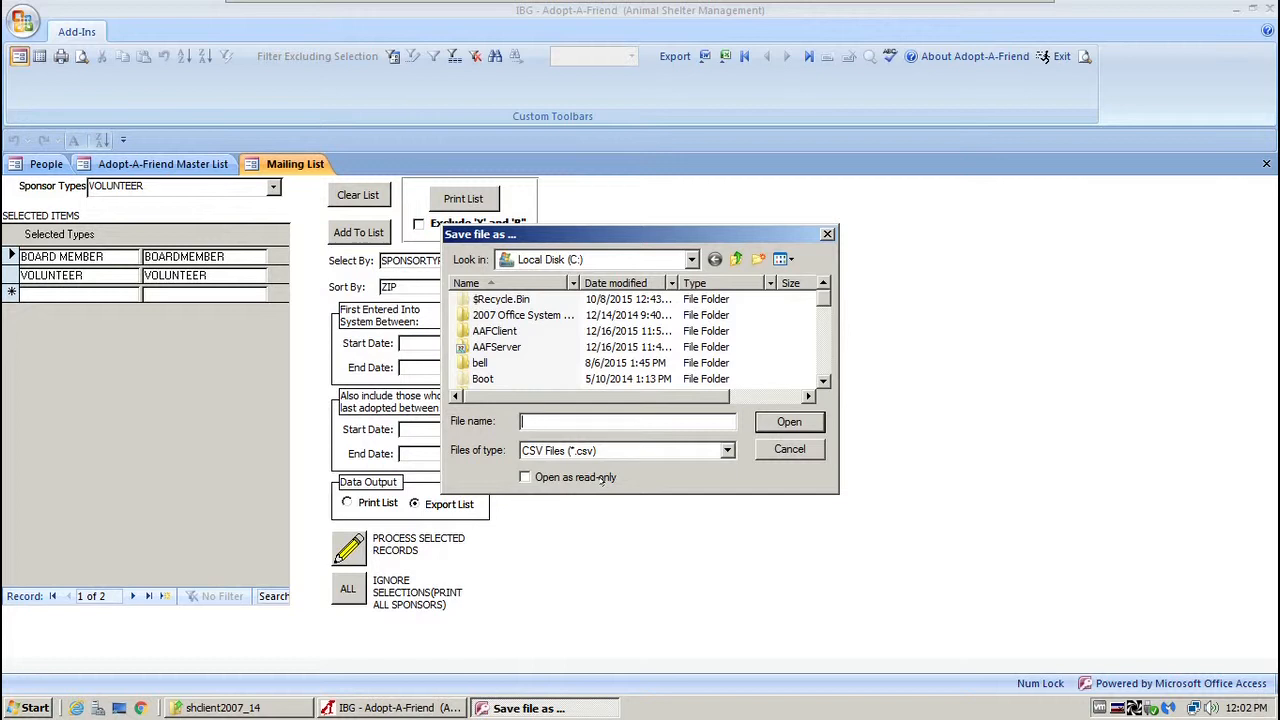
click(785, 448)
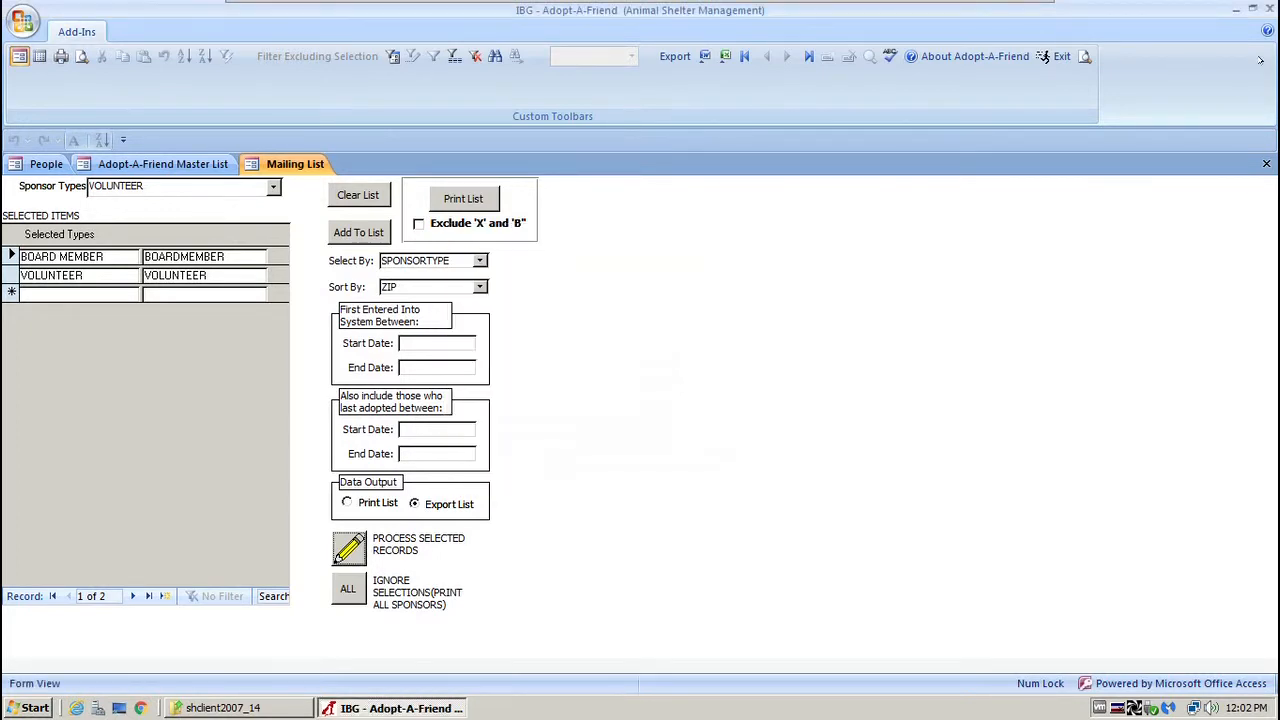
Close the Mailing List and Master List forms, then return to the main menu's Pets section.
click(1266, 162)
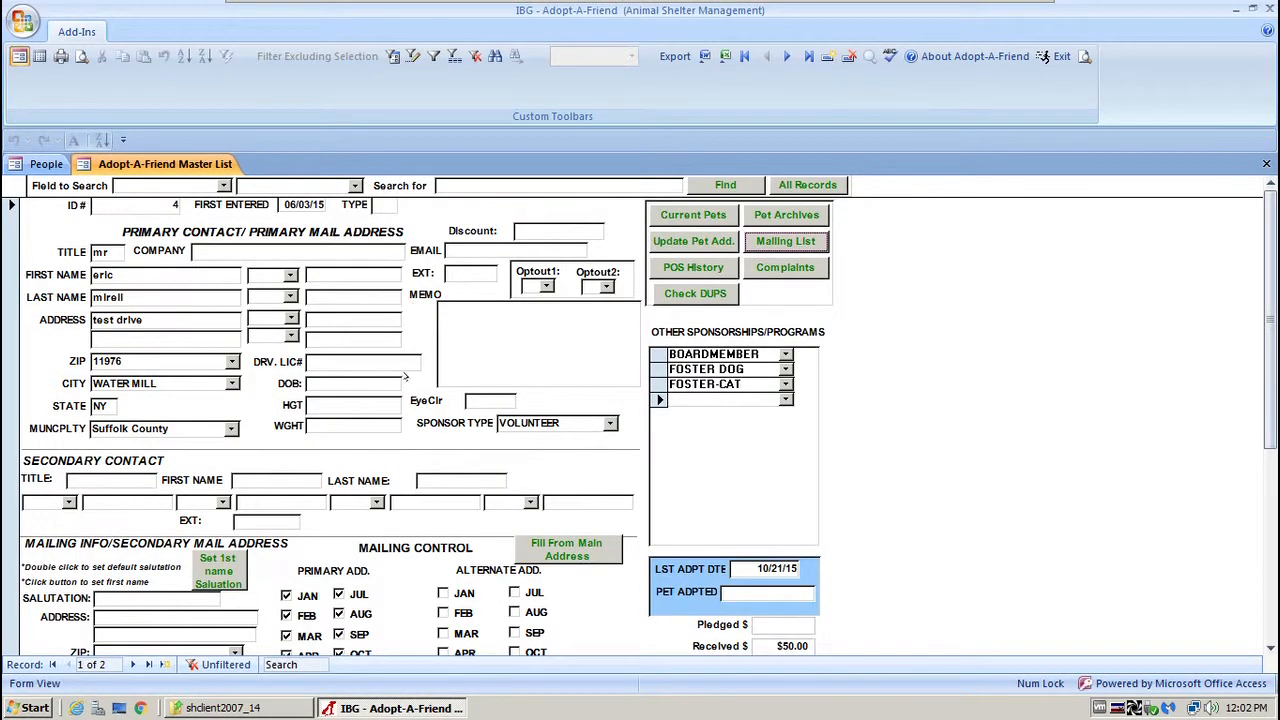
scroll(424, 435, down, 3)
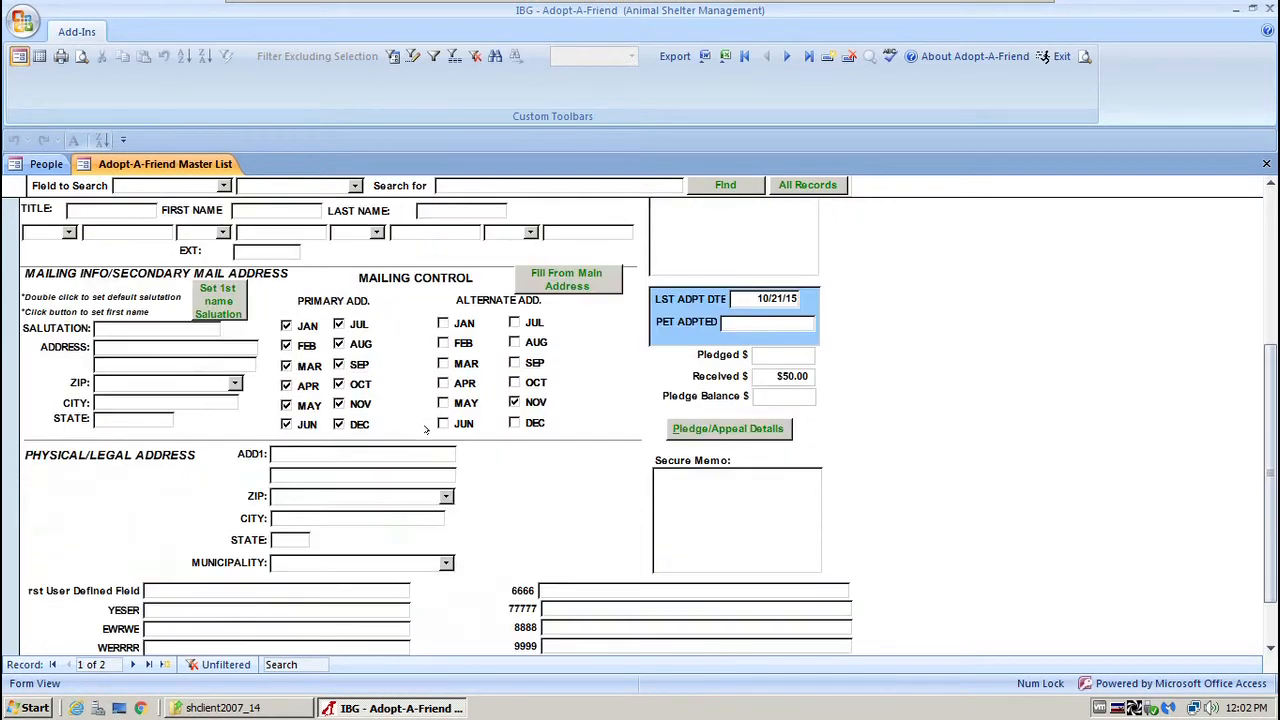
scroll(424, 430, up, 2)
scroll(424, 430, up, 2)
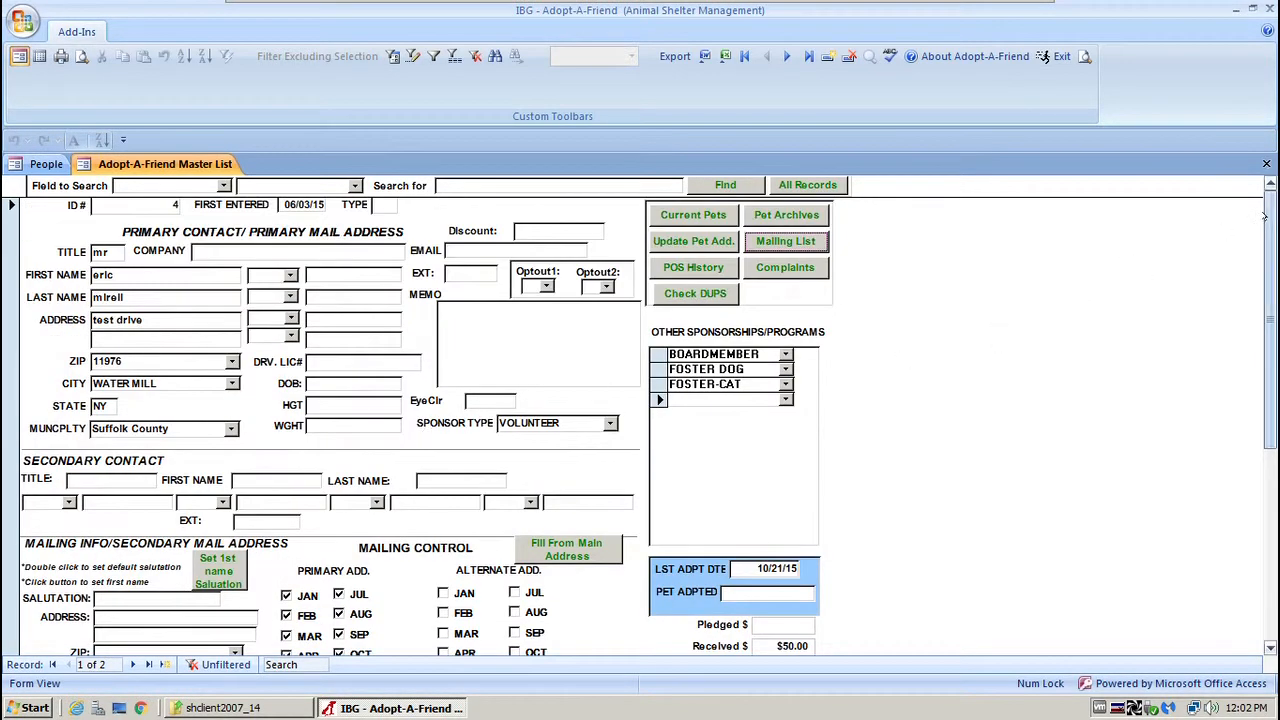
click(608, 423)
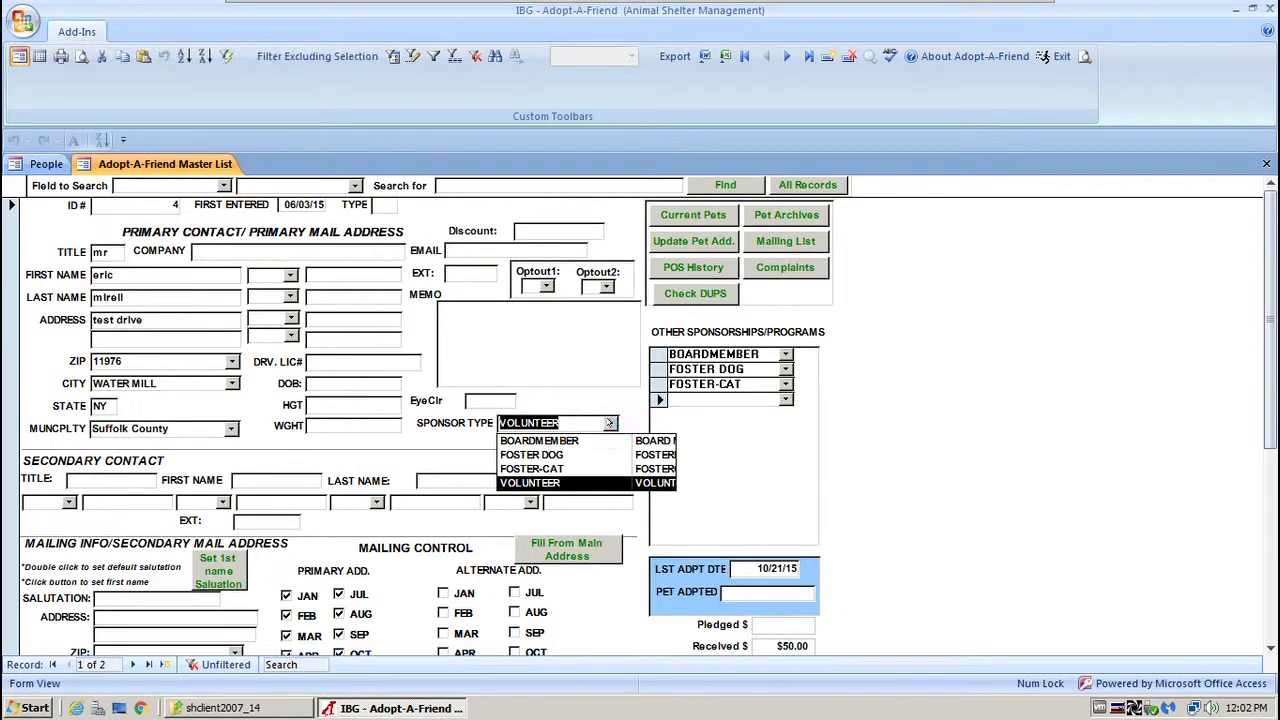
click(608, 423)
click(1266, 164)
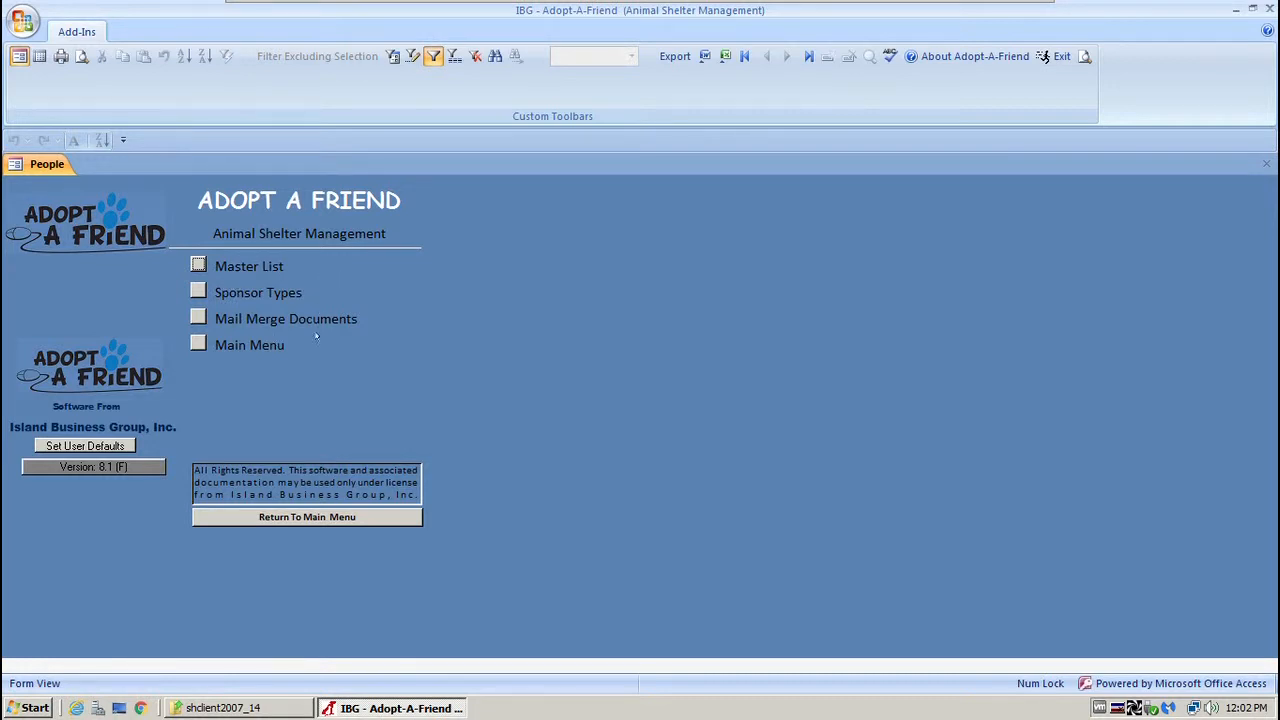
click(310, 516)
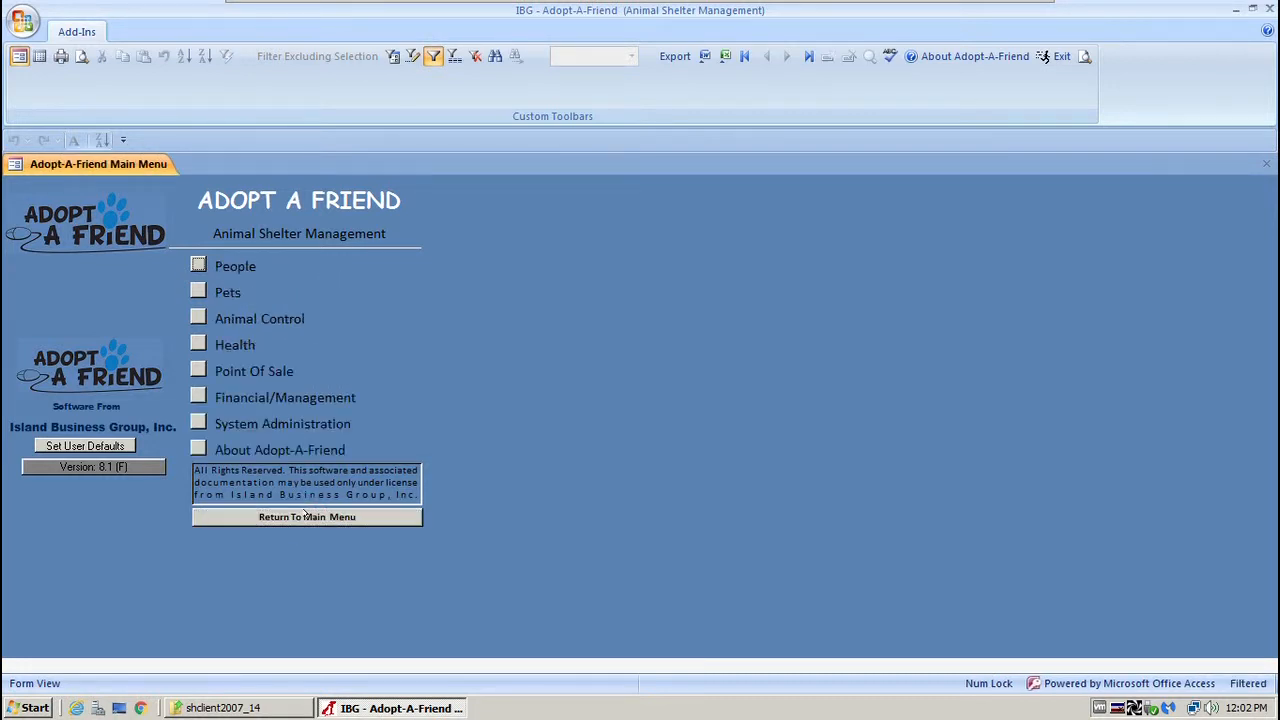
click(198, 291)
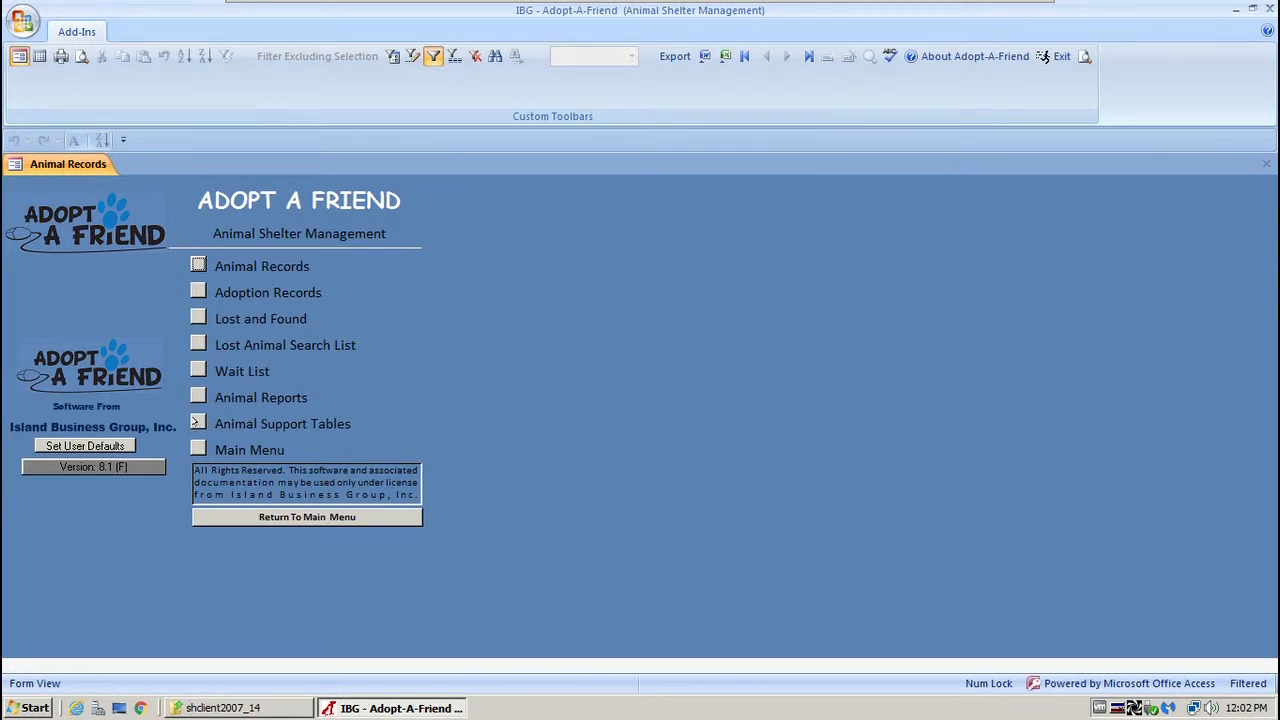
Open the Species table from Animal Support Tables, starting on WILDLIFE.
click(198, 423)
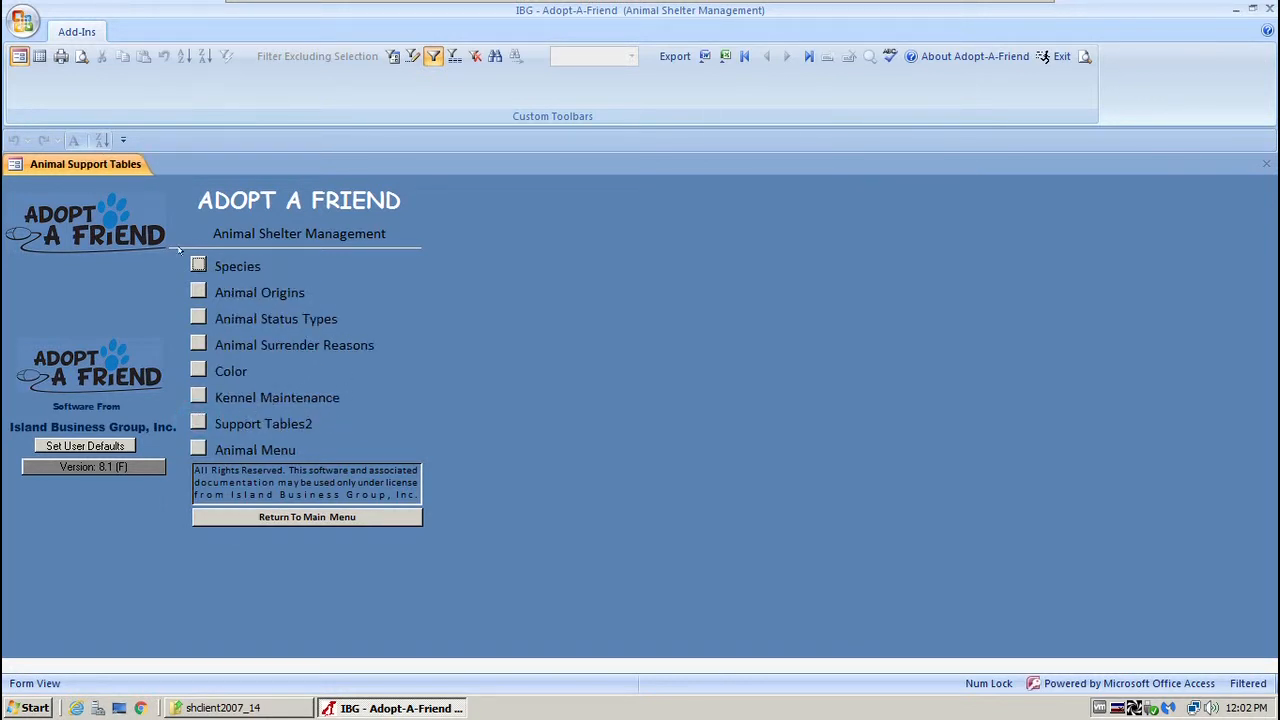
click(198, 264)
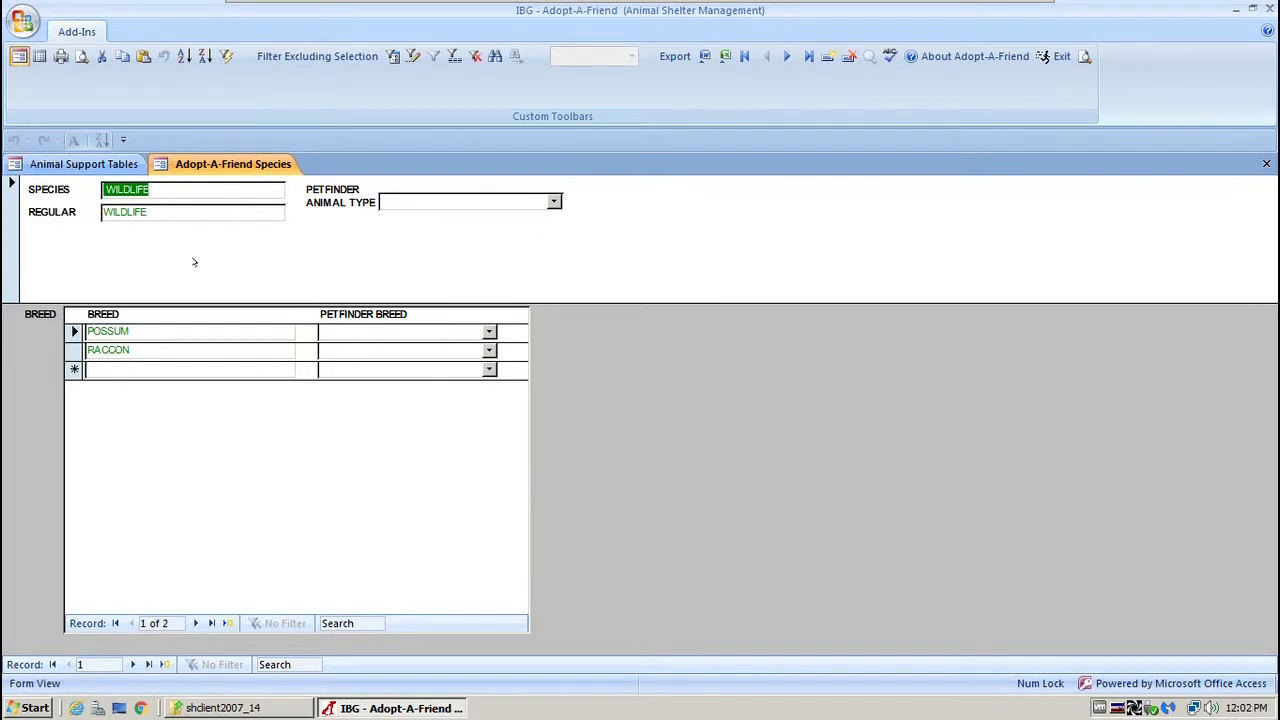
Advance to species record 6, DINOSAUR, and enter 'dinosaur' as its regular name.
click(129, 664)
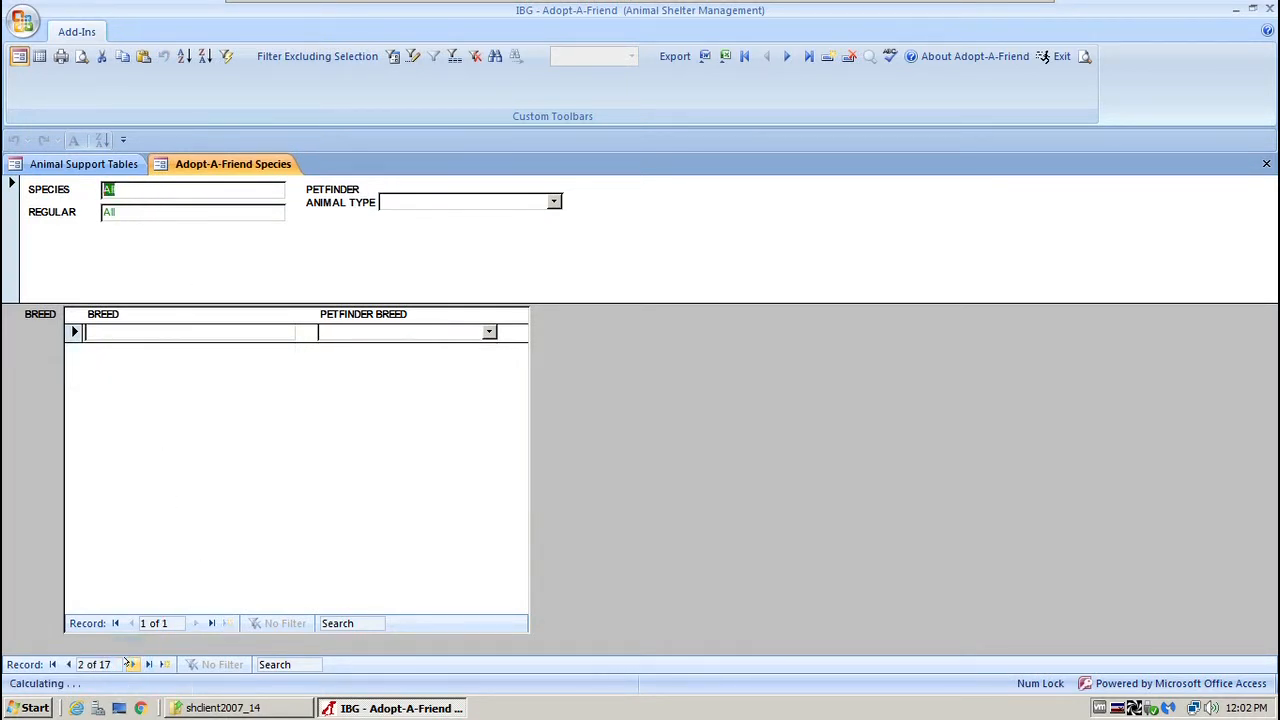
click(129, 664)
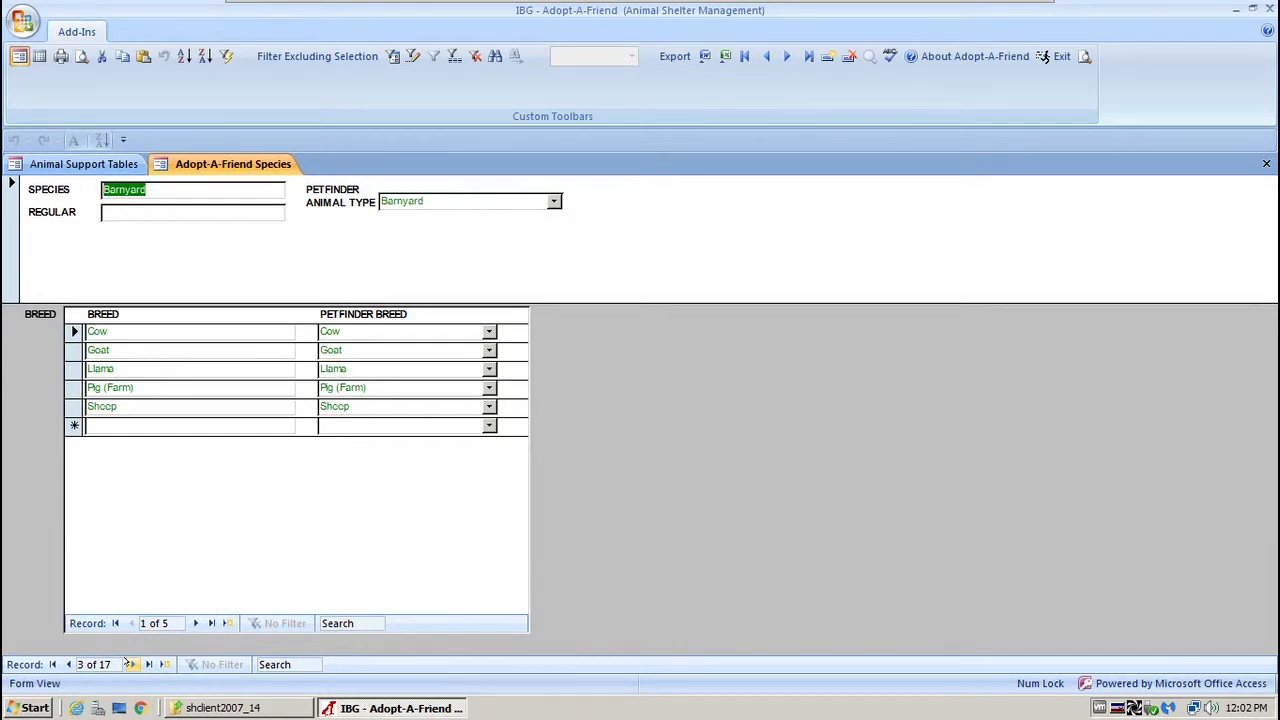
click(129, 664)
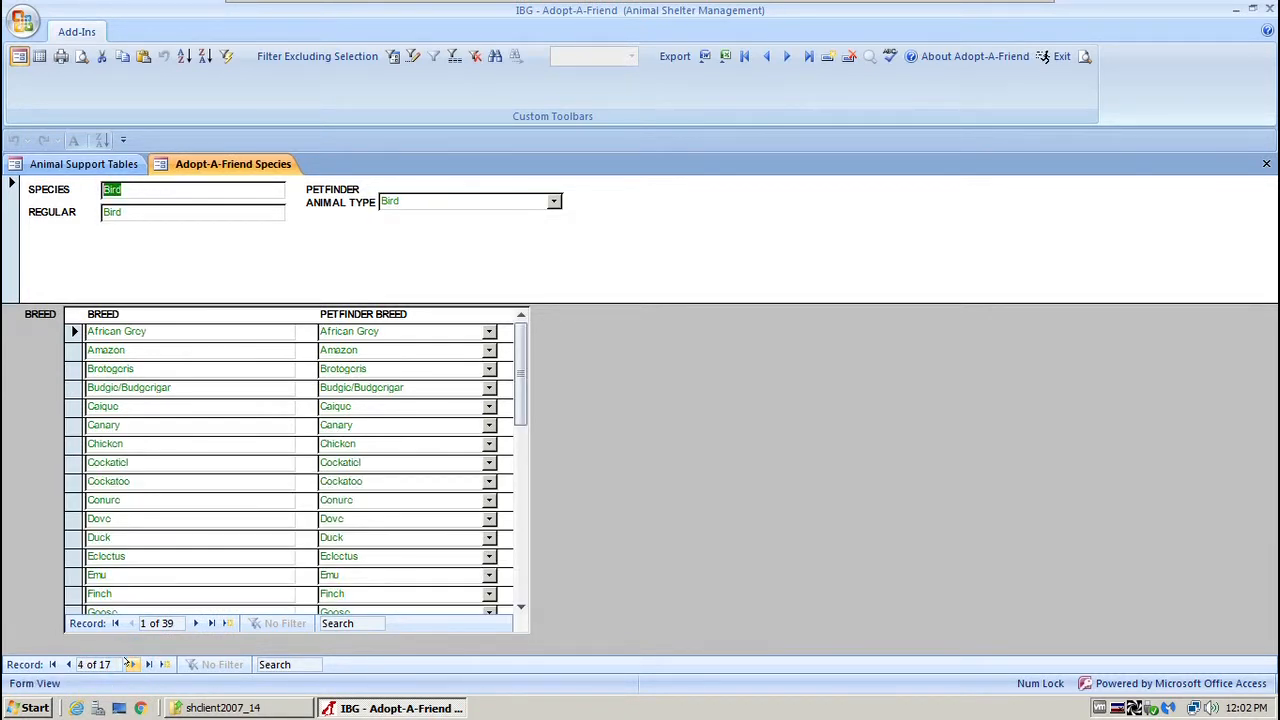
click(129, 664)
click(129, 664)
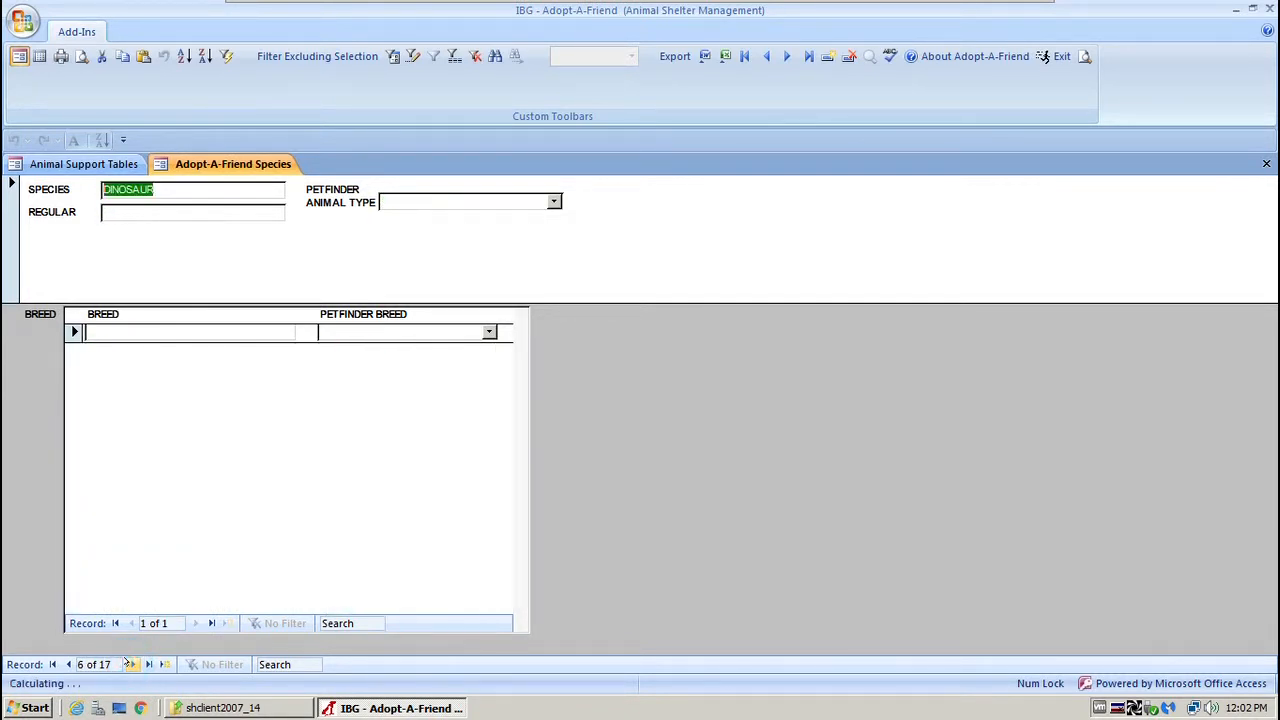
click(134, 209)
text(dinosaur)
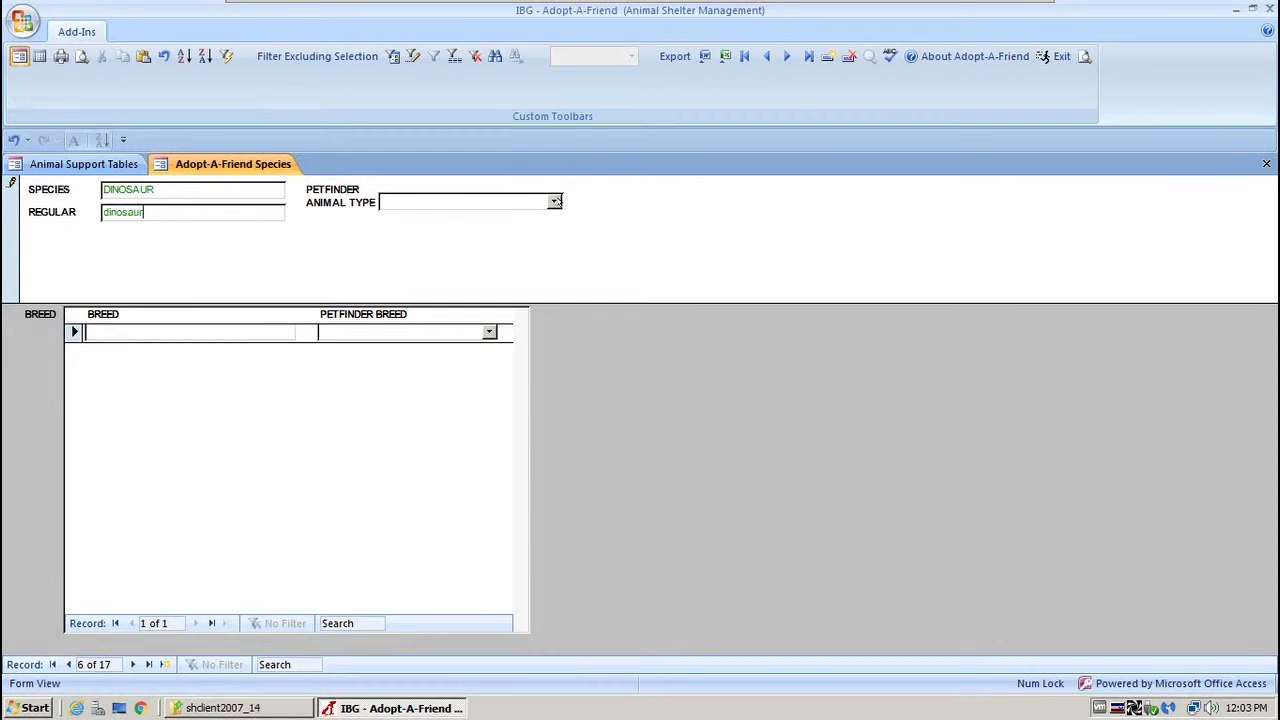
Make Dog the DINOSAUR Petfinder animal type, replacing an initial BarnYard choice.
click(554, 202)
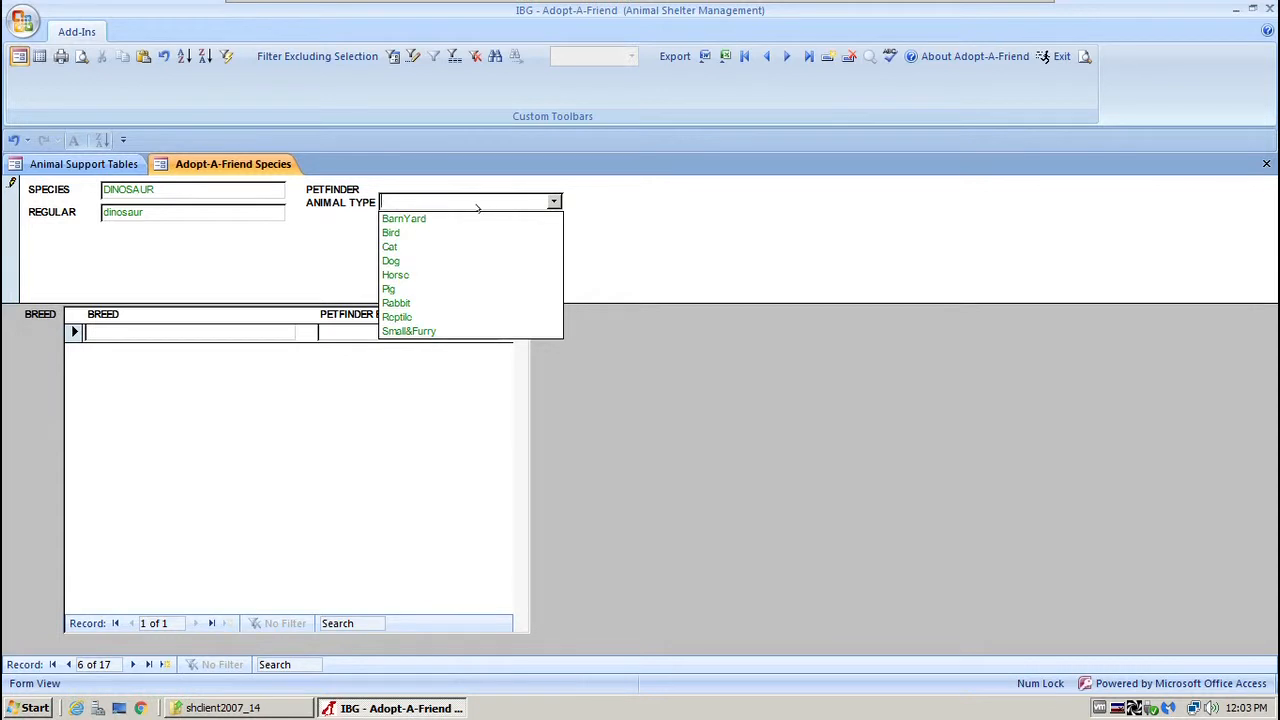
click(406, 218)
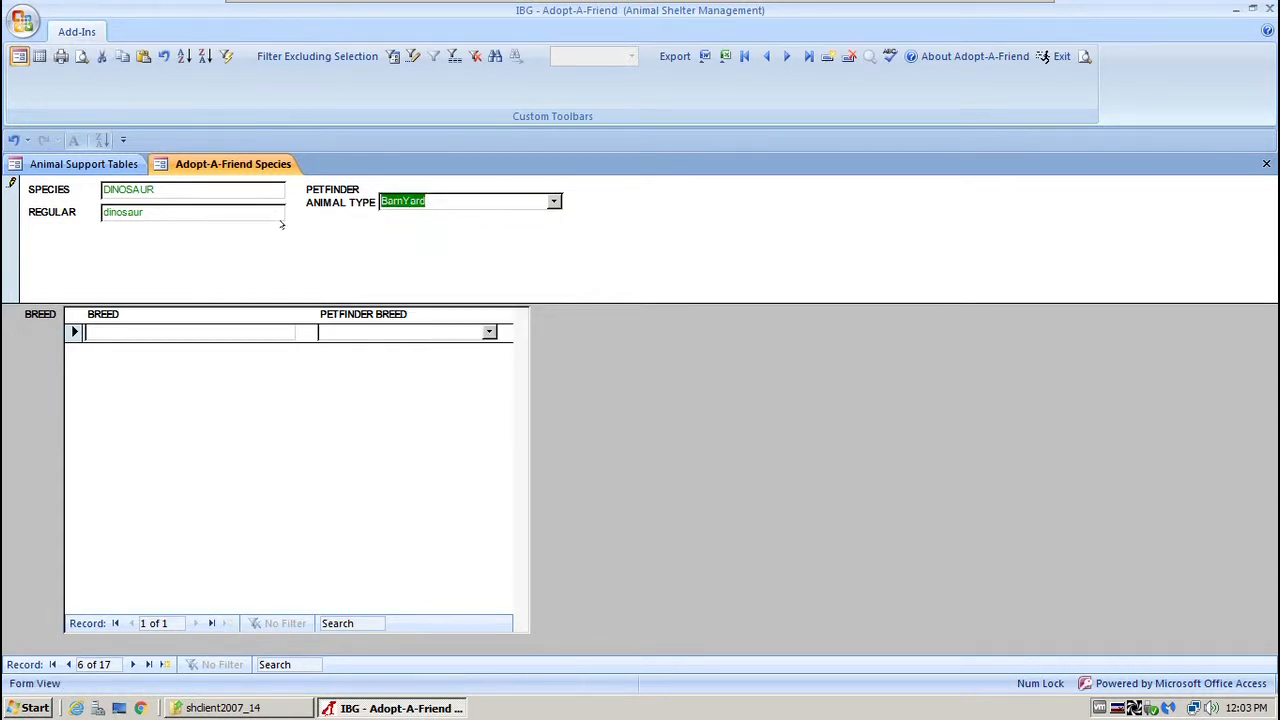
click(202, 331)
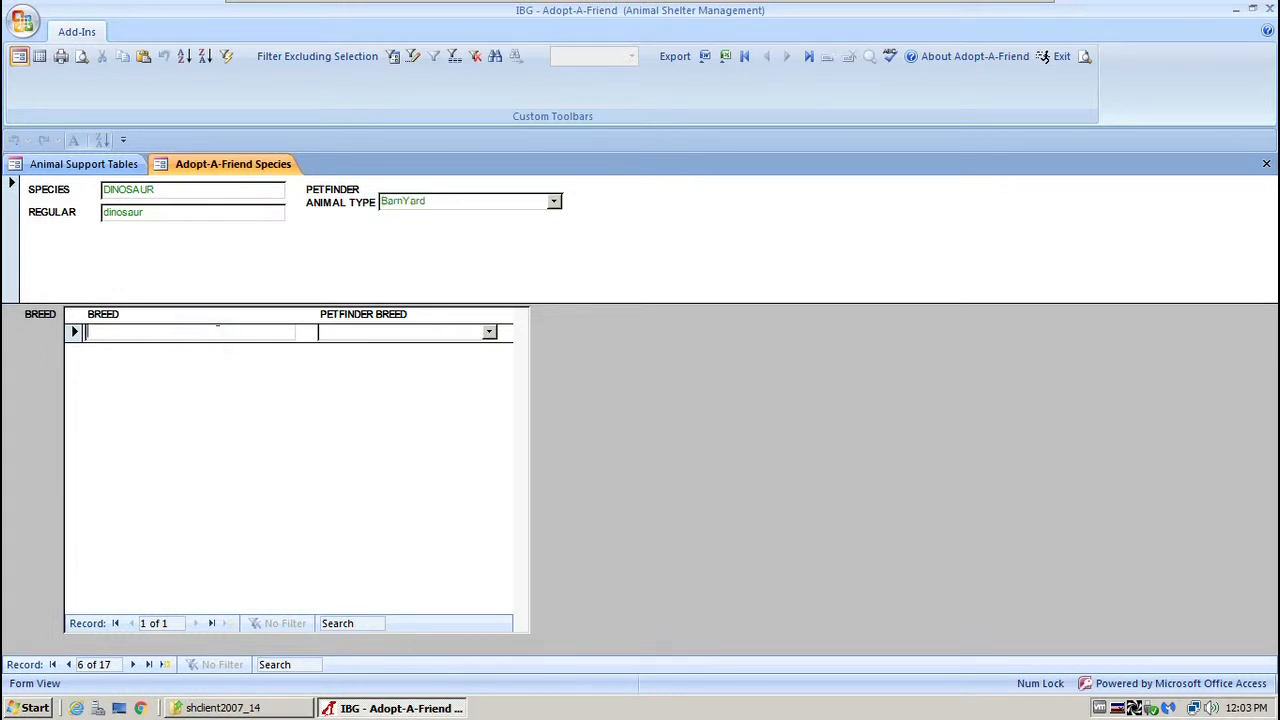
click(554, 201)
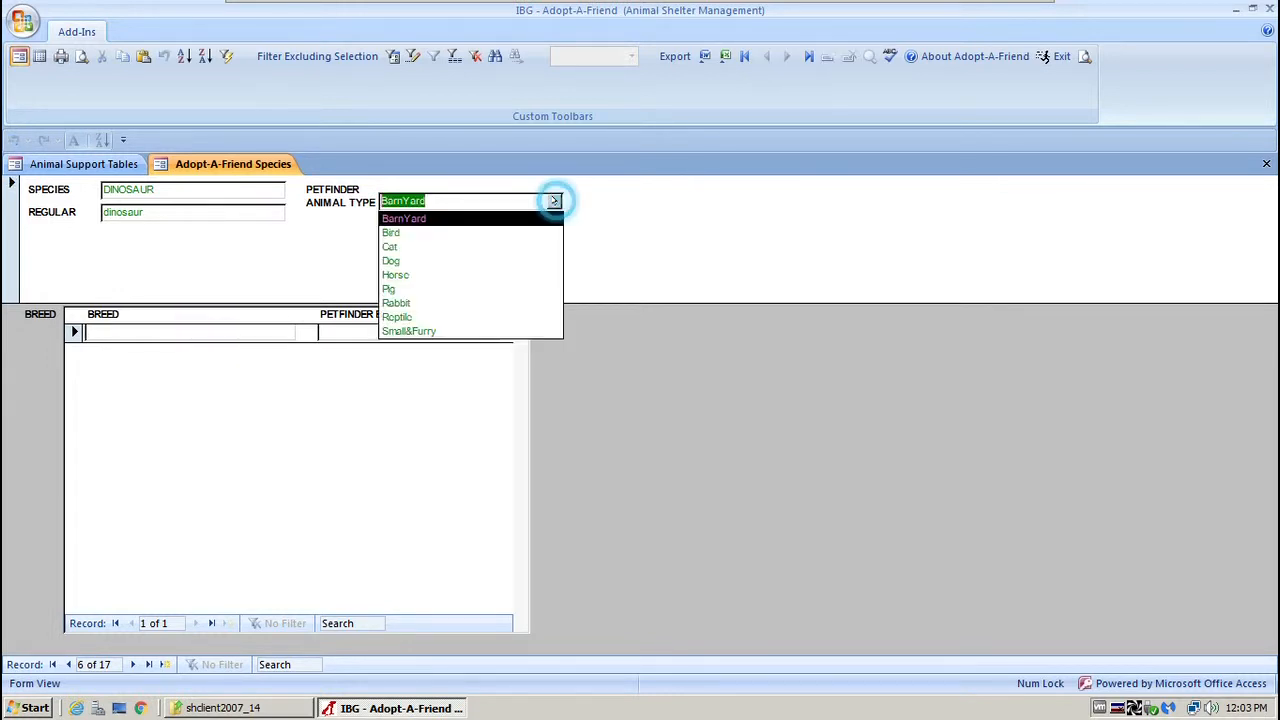
click(433, 262)
Add a 'great dane' breed matched to Petfinder's Great Dane, close Species, and open Animal Origins.
click(204, 329)
text(g)
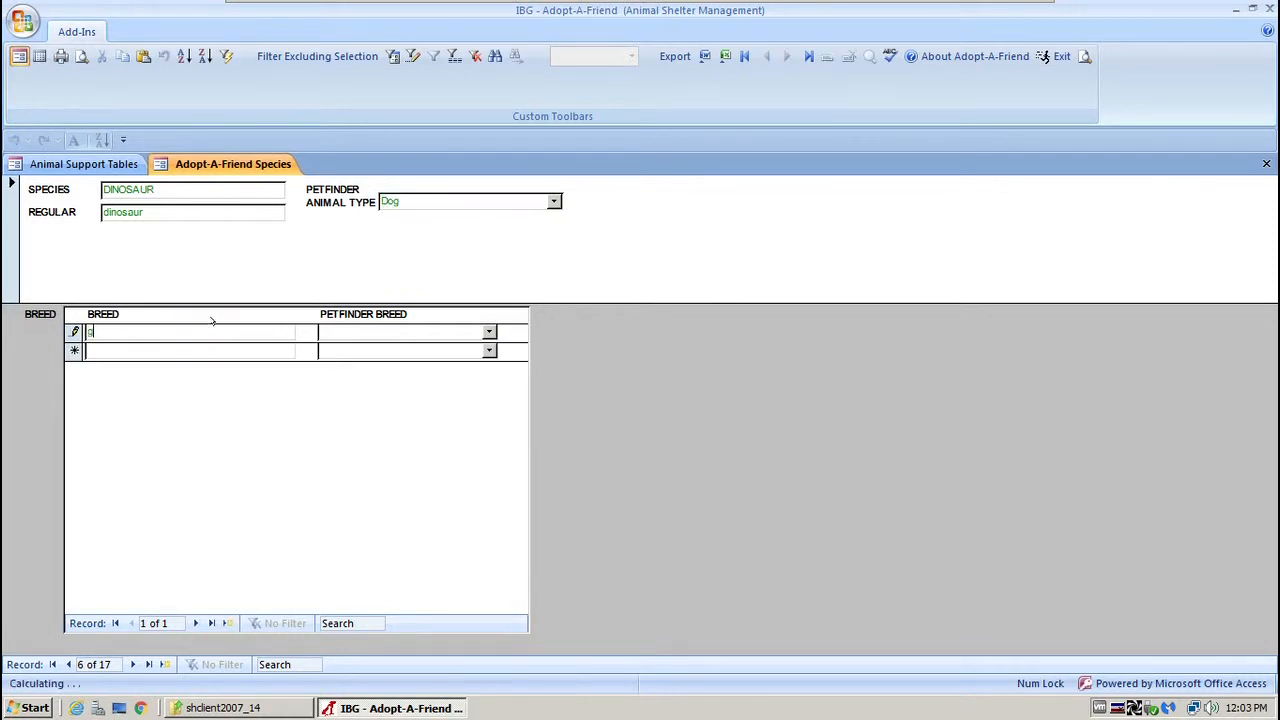
text(roat )
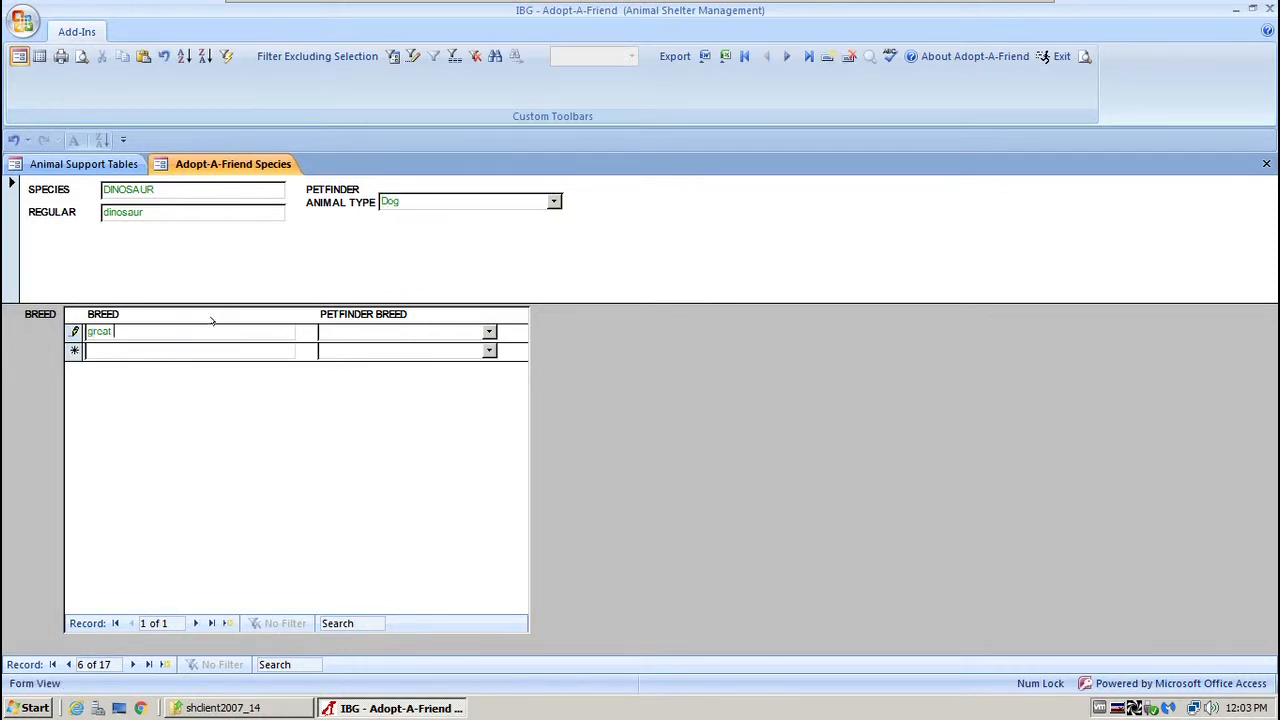
text(dane)
click(490, 331)
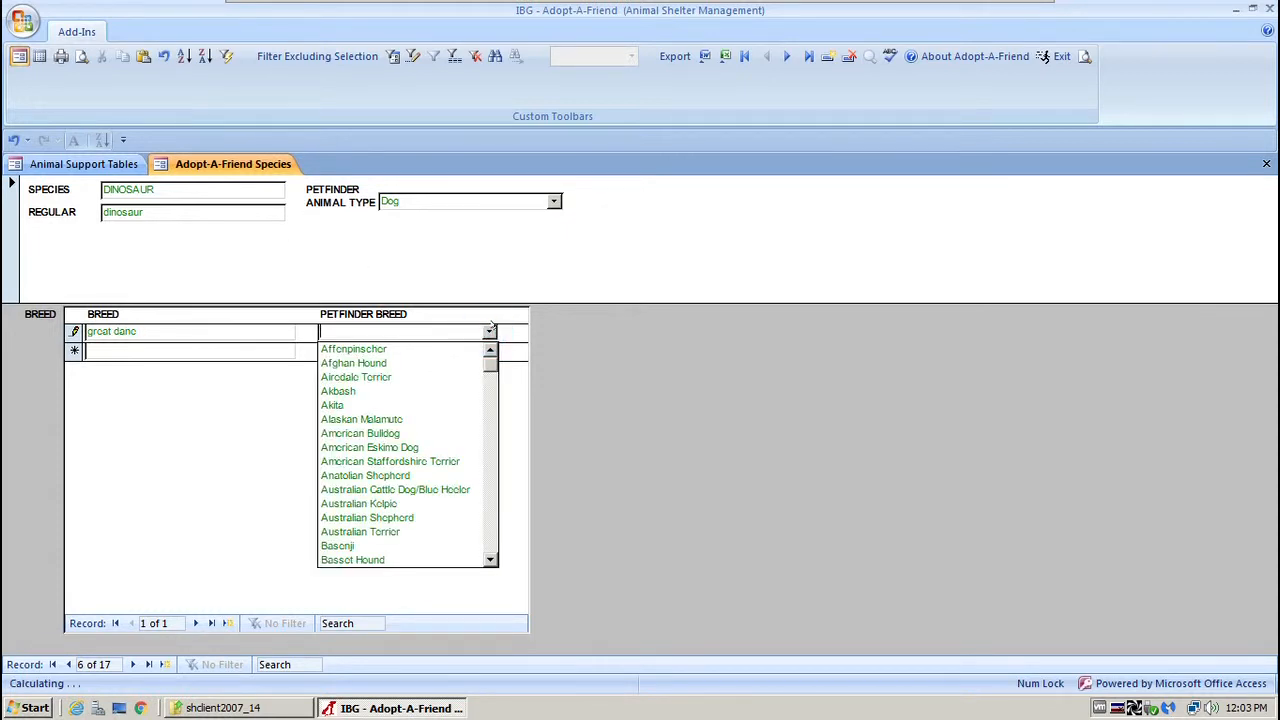
text(great Dane)
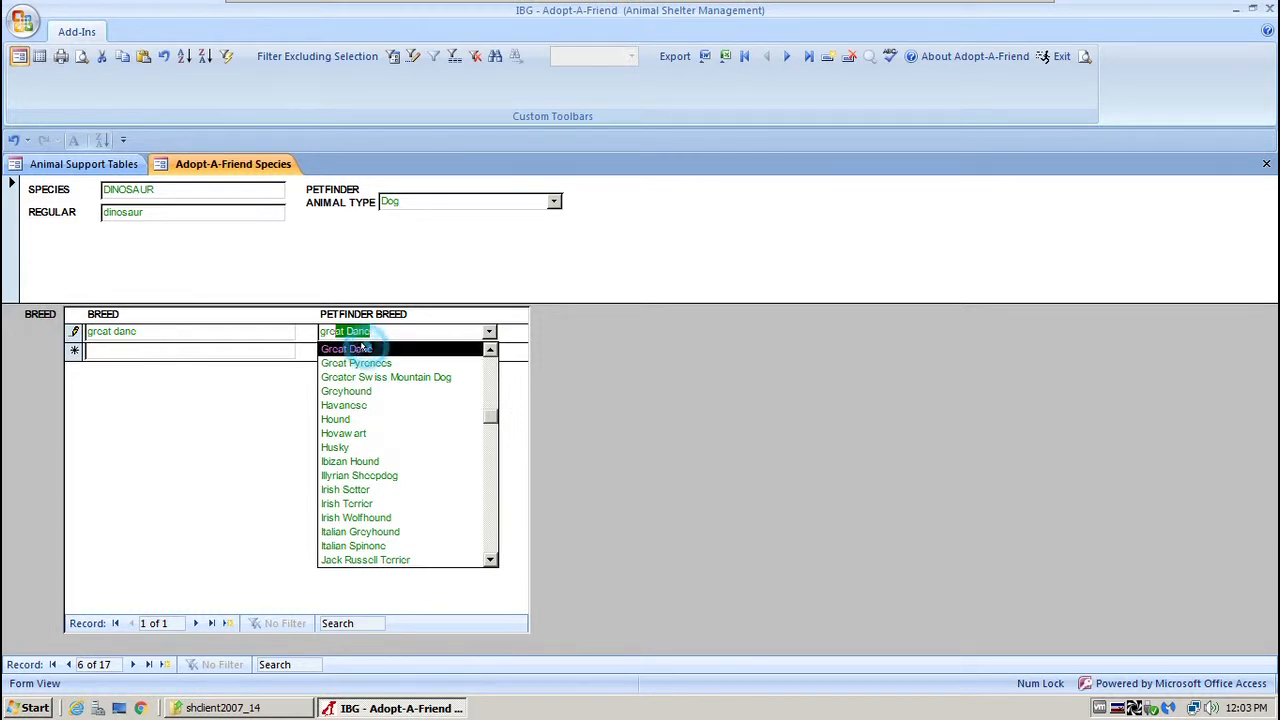
click(362, 349)
click(213, 349)
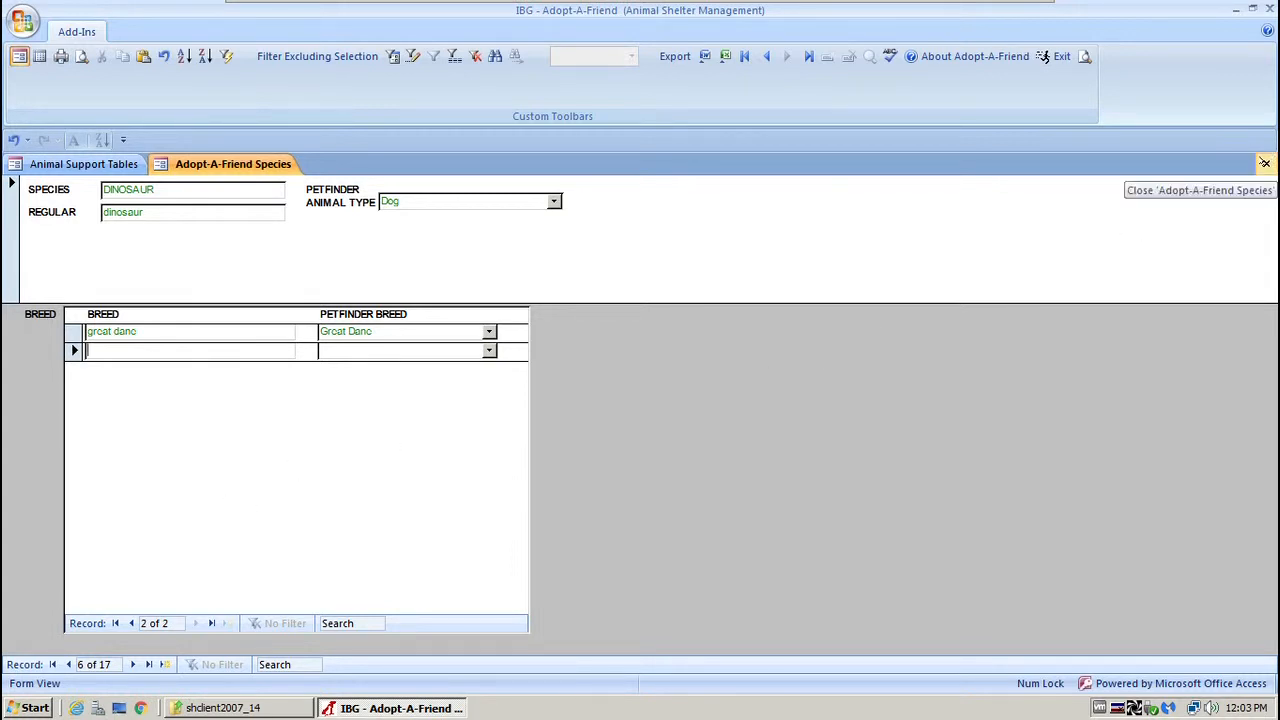
click(1264, 164)
click(198, 291)
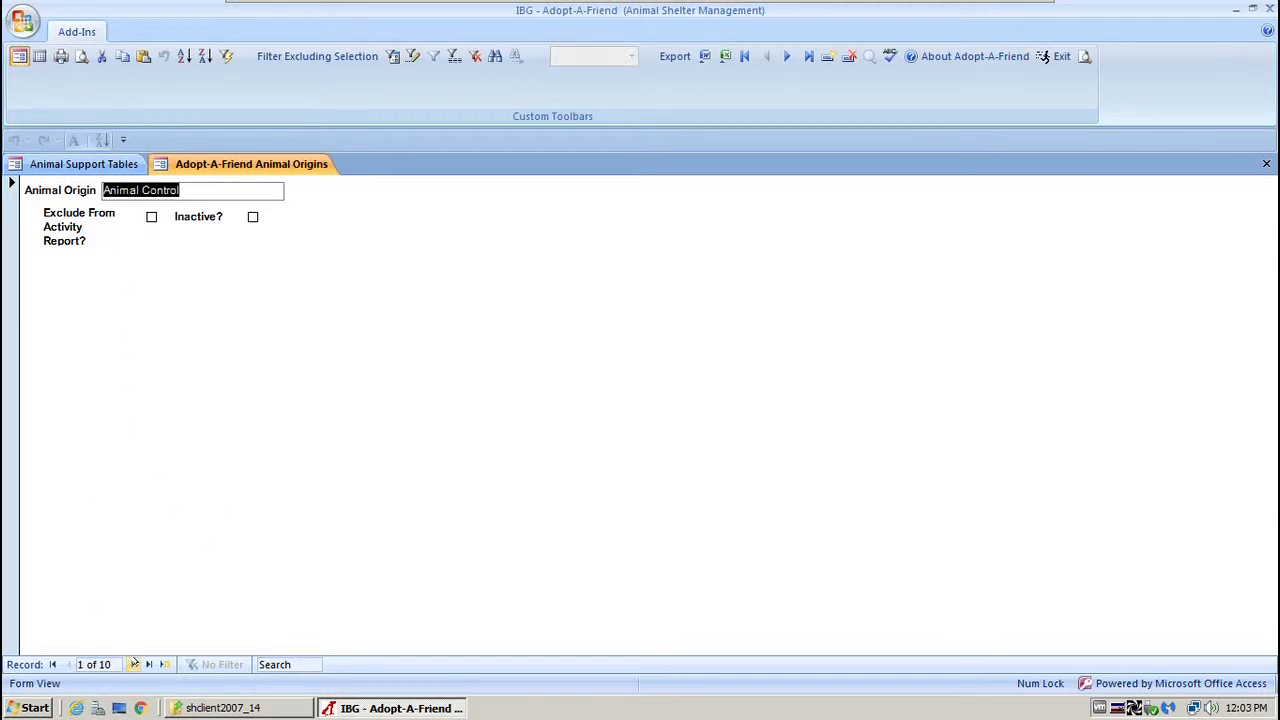
Browse the ten origins in Datasheet View from Animal Control to Stray, then close the form.
click(40, 56)
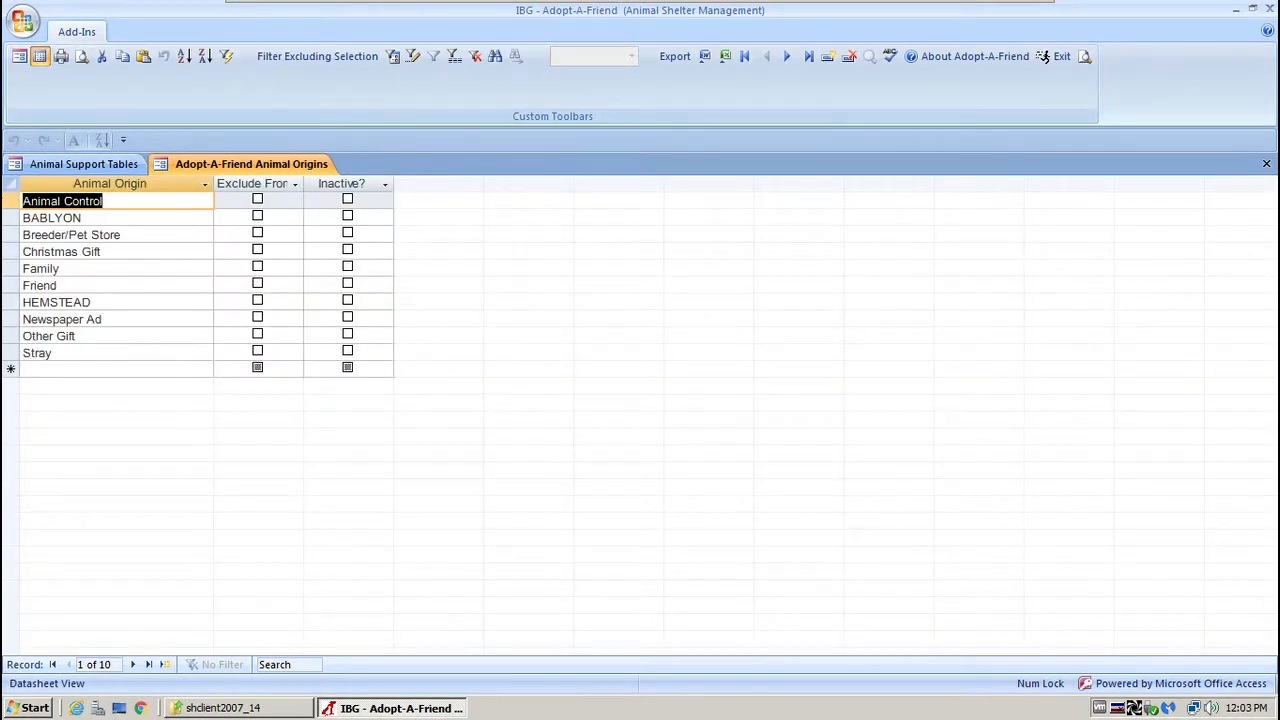
click(8, 200)
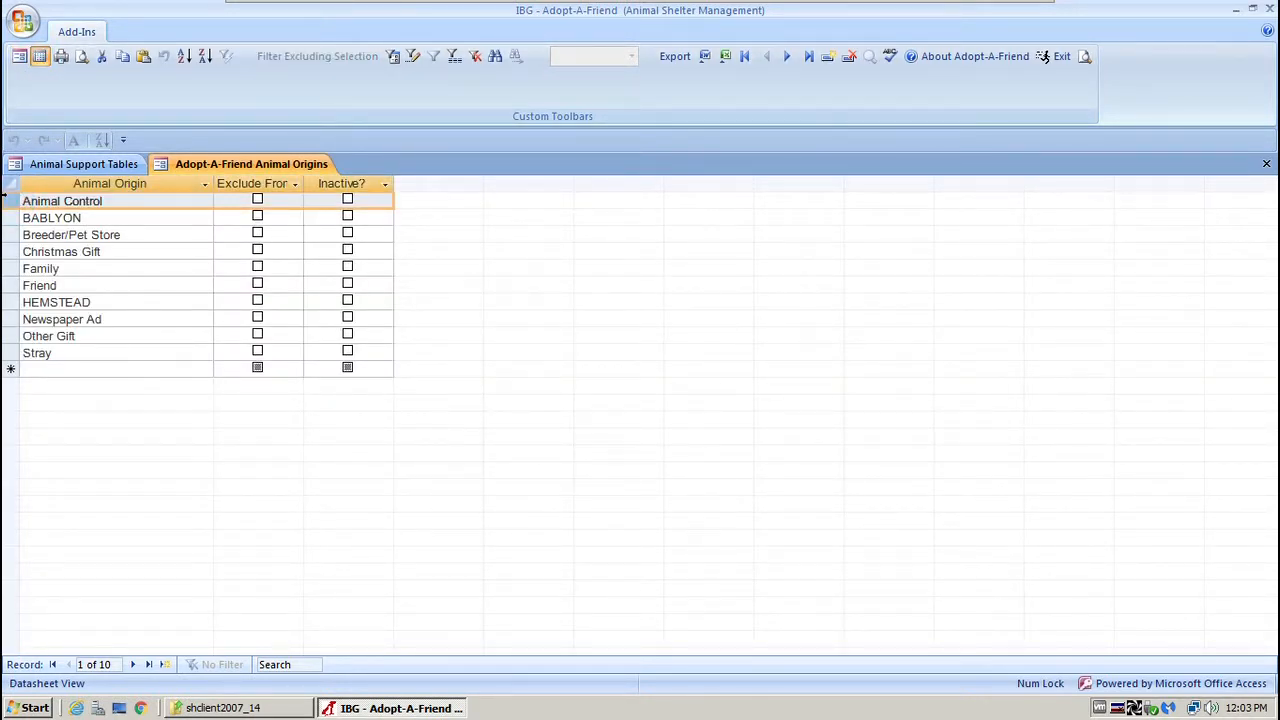
click(4, 267)
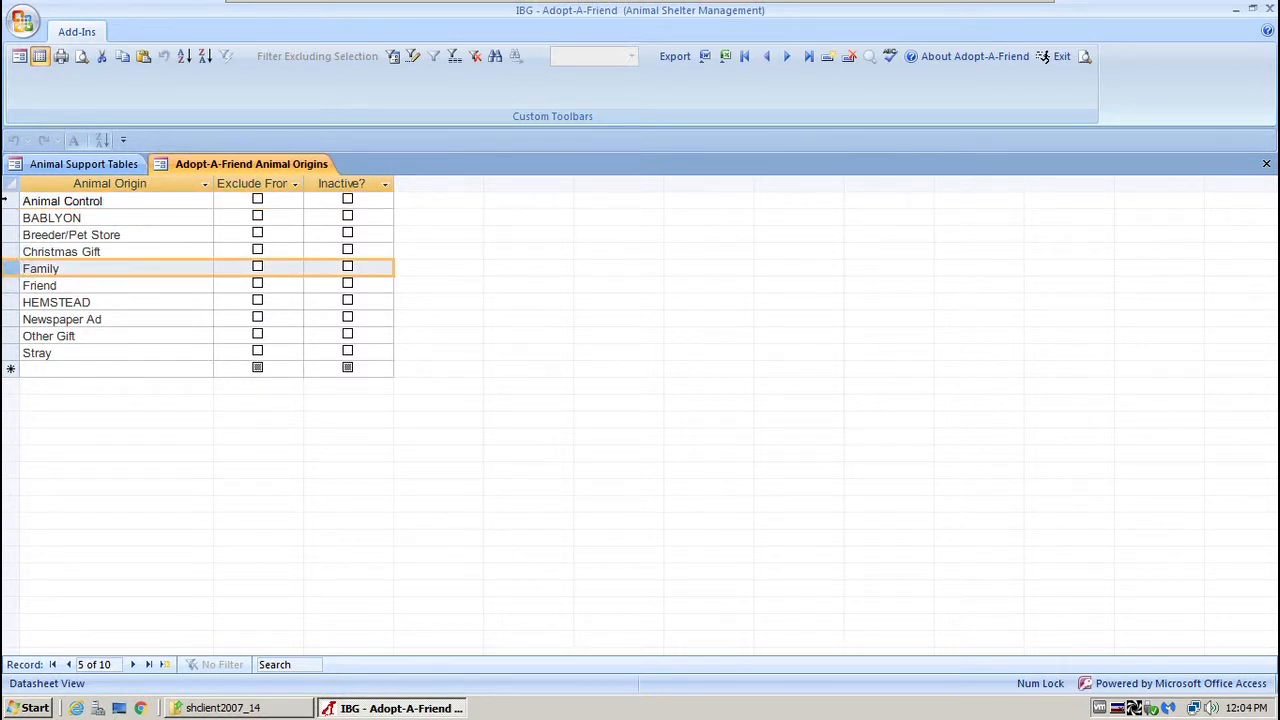
triple_click(130, 251)
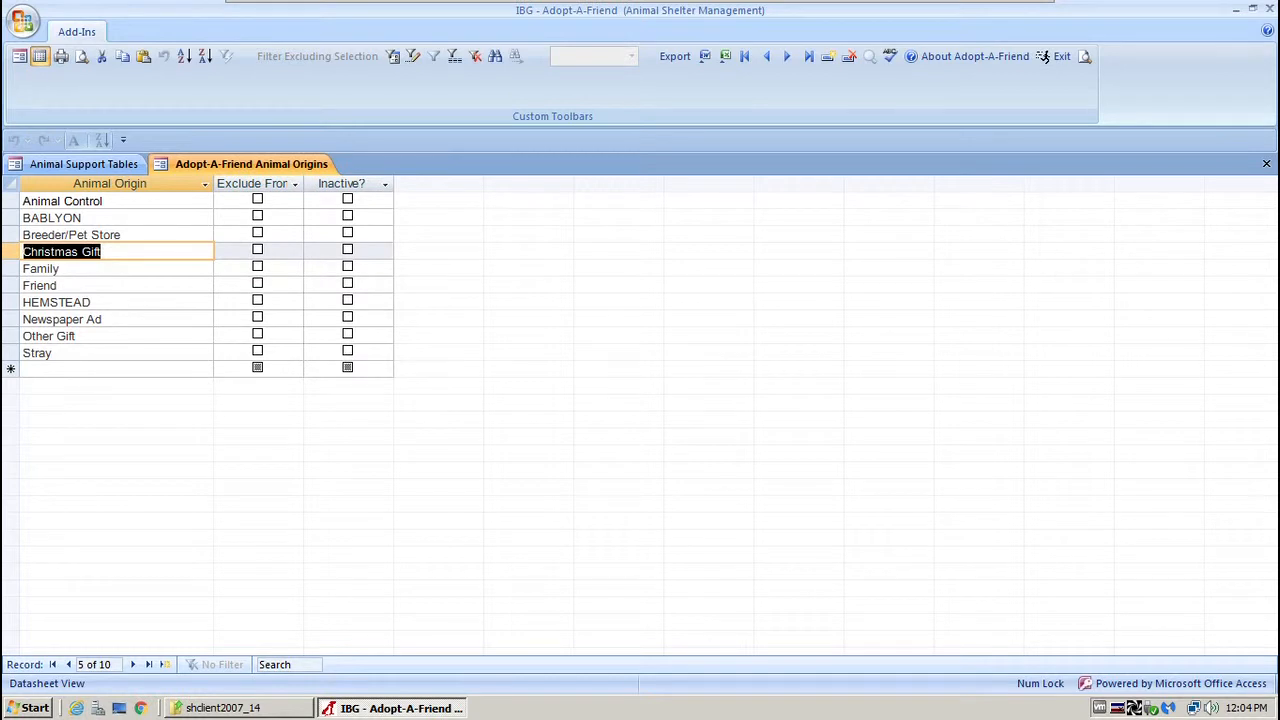
click(6, 267)
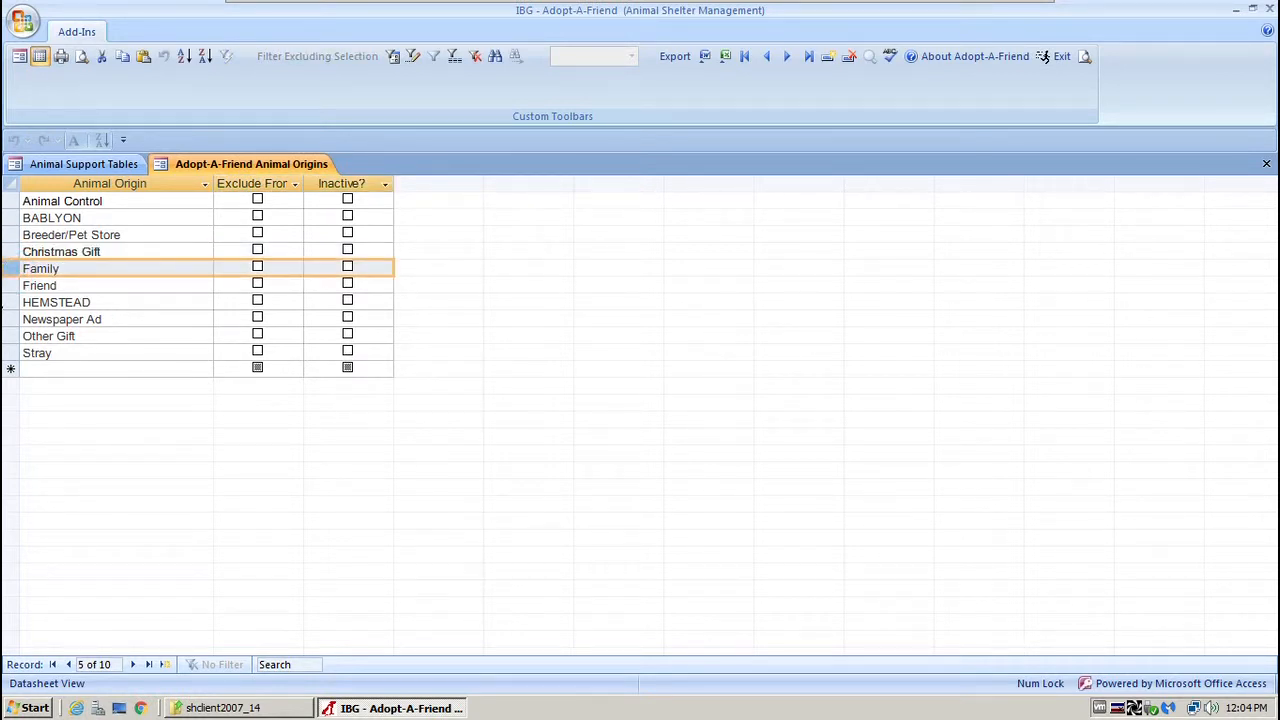
click(7, 352)
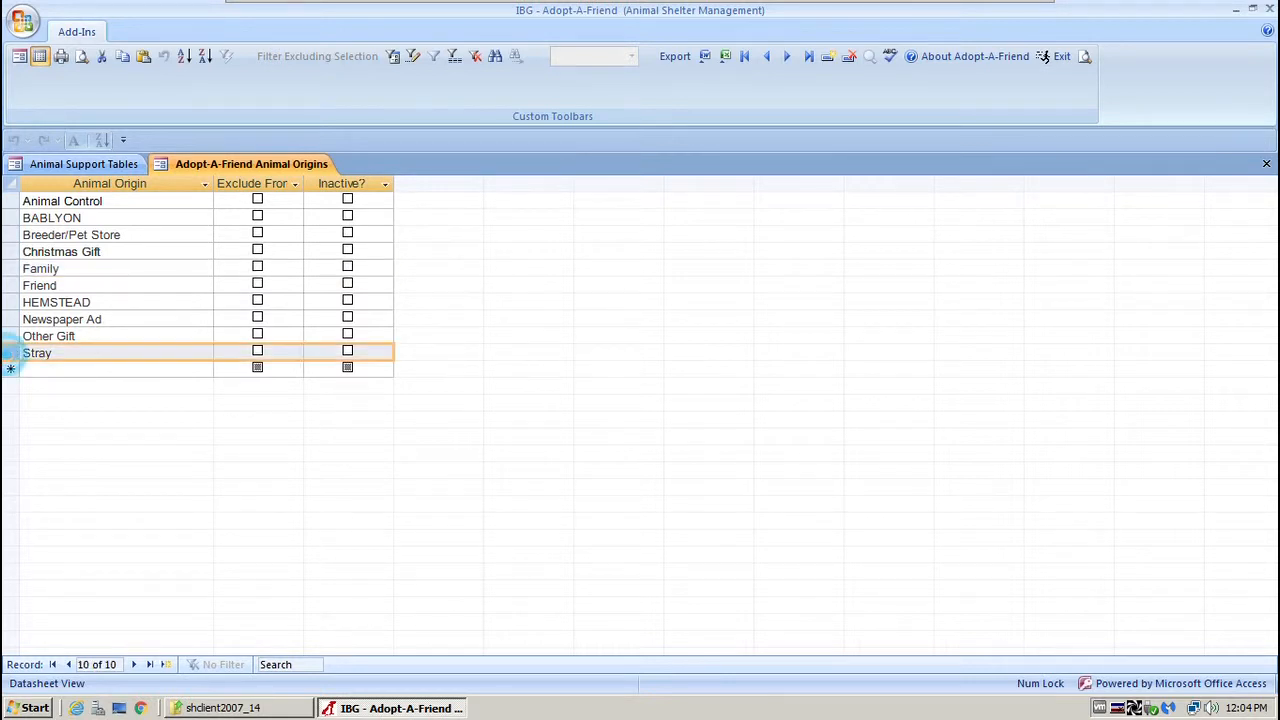
click(5, 200)
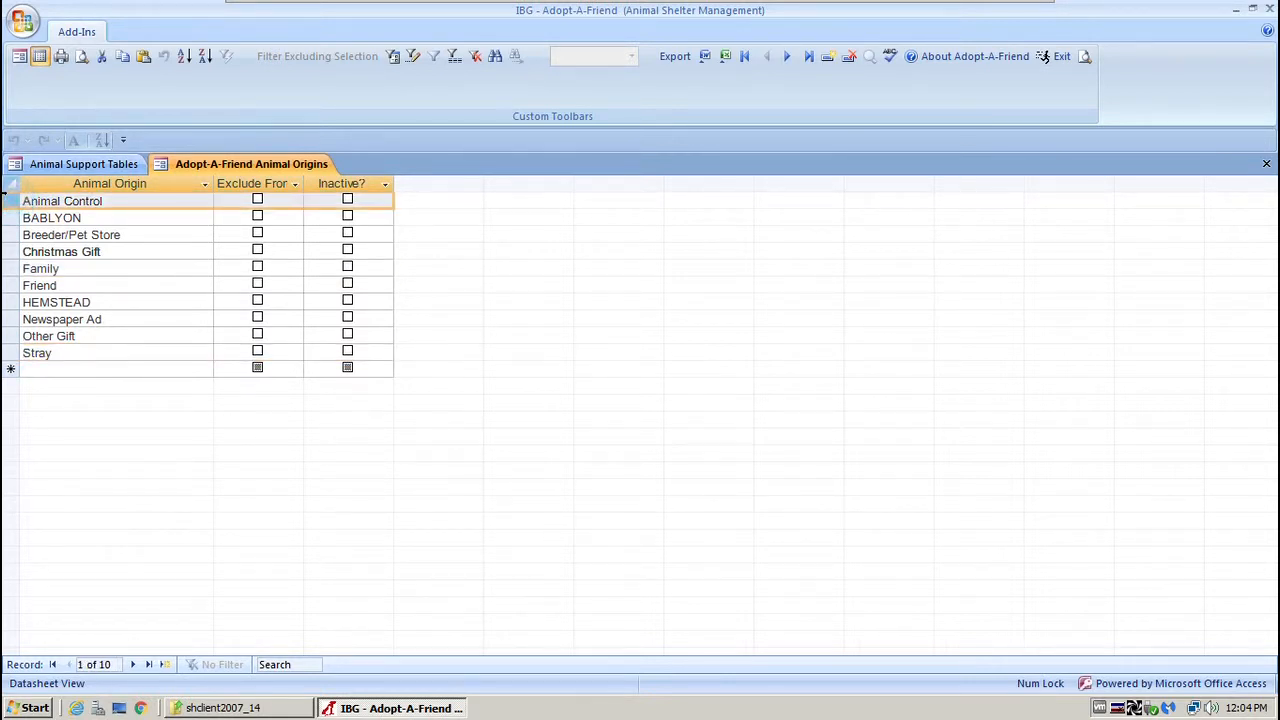
click(6, 352)
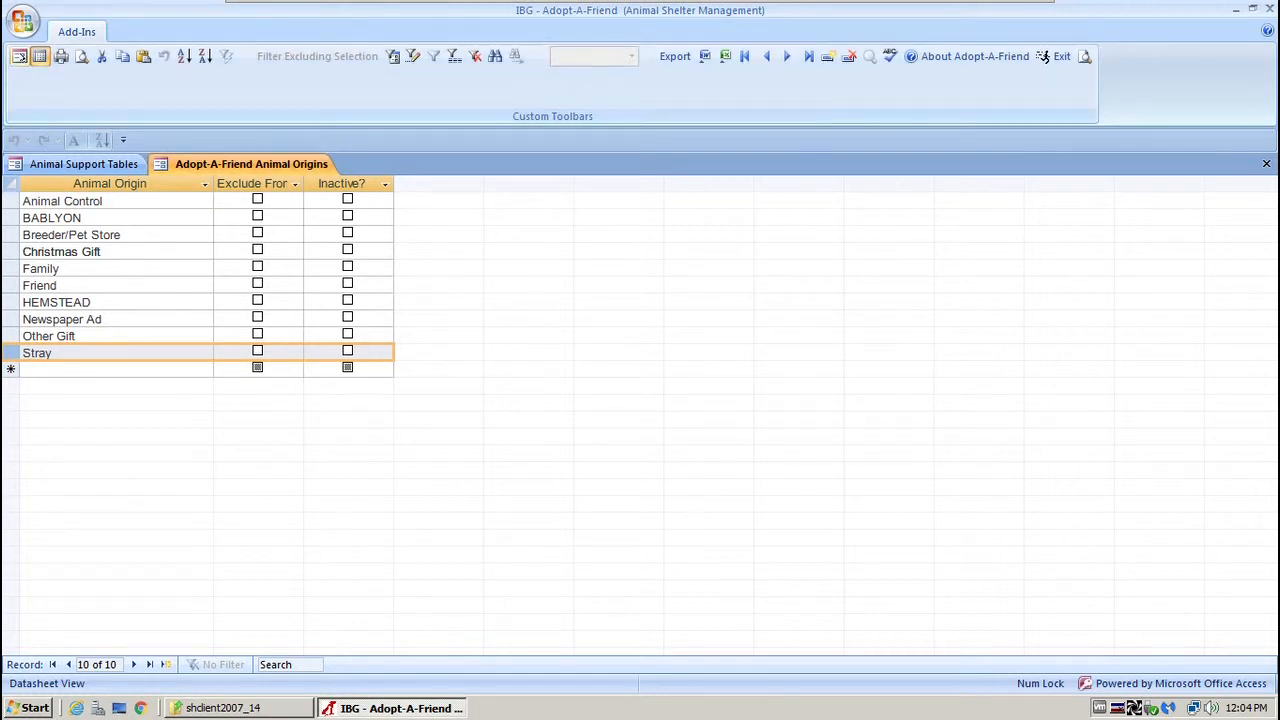
click(19, 56)
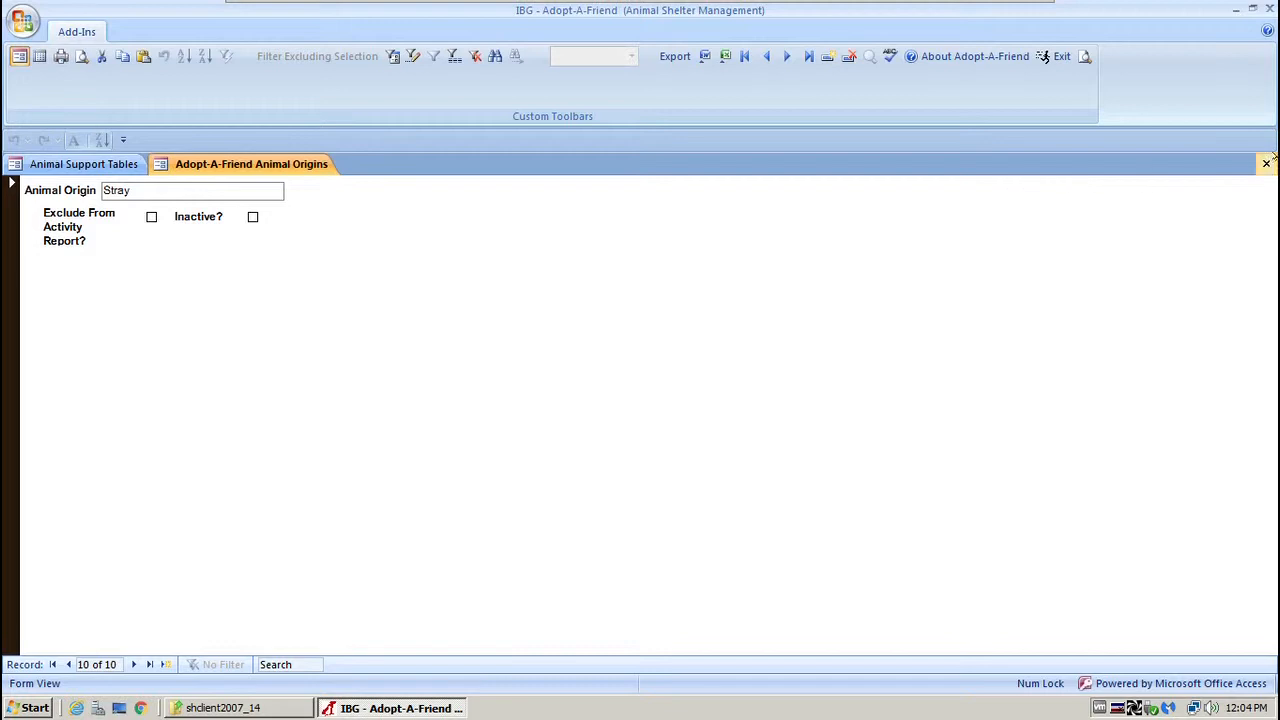
click(1266, 164)
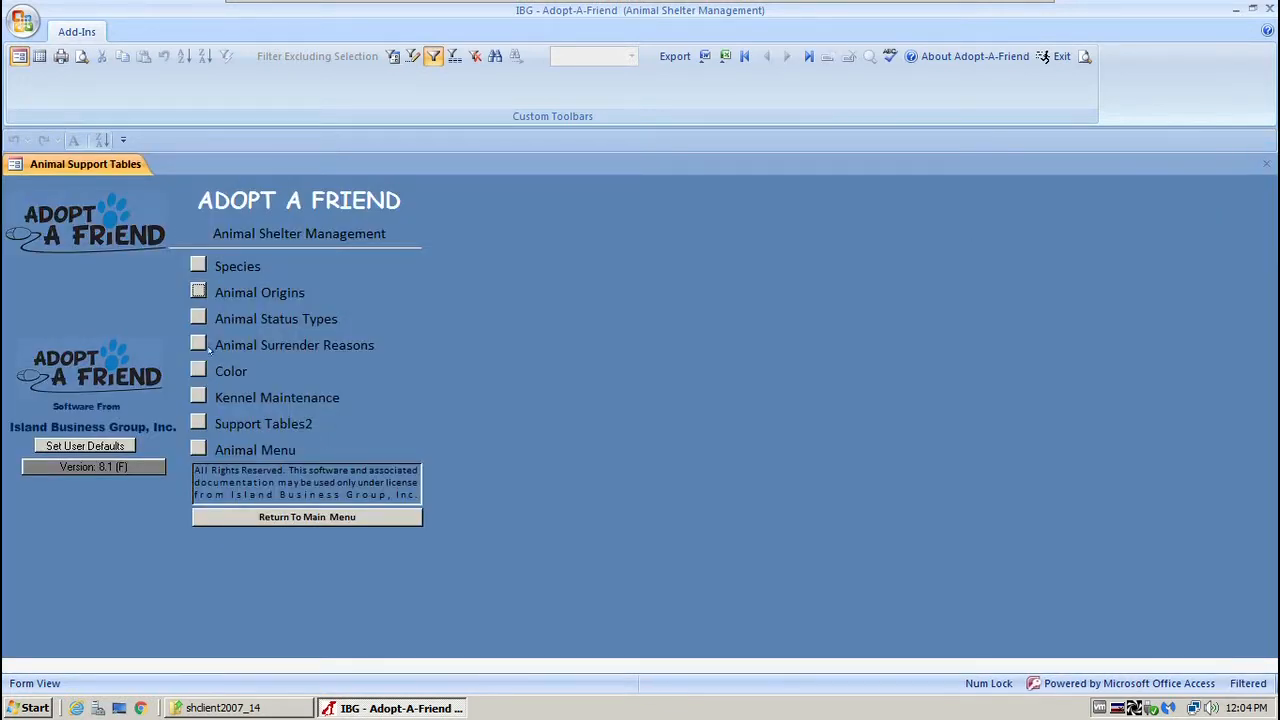
Open Animal Status Types and page forward three records, past BOARDING to SURRENDERED.
click(197, 317)
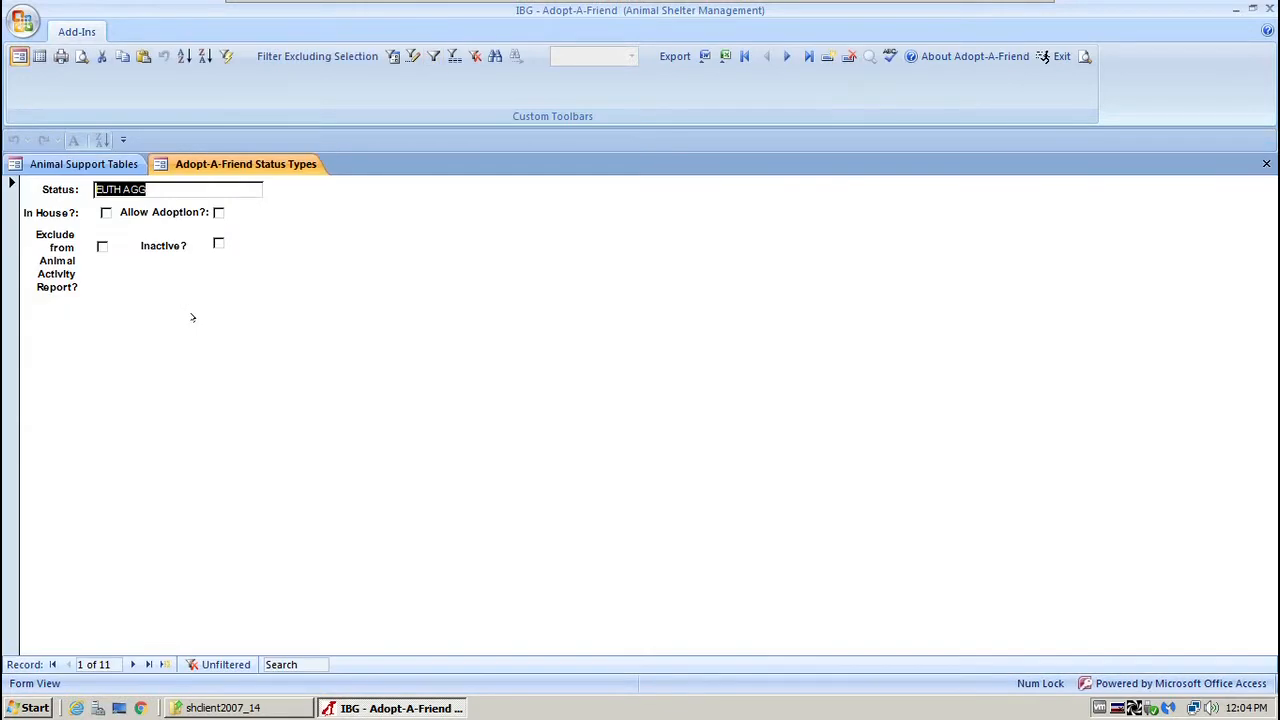
click(132, 664)
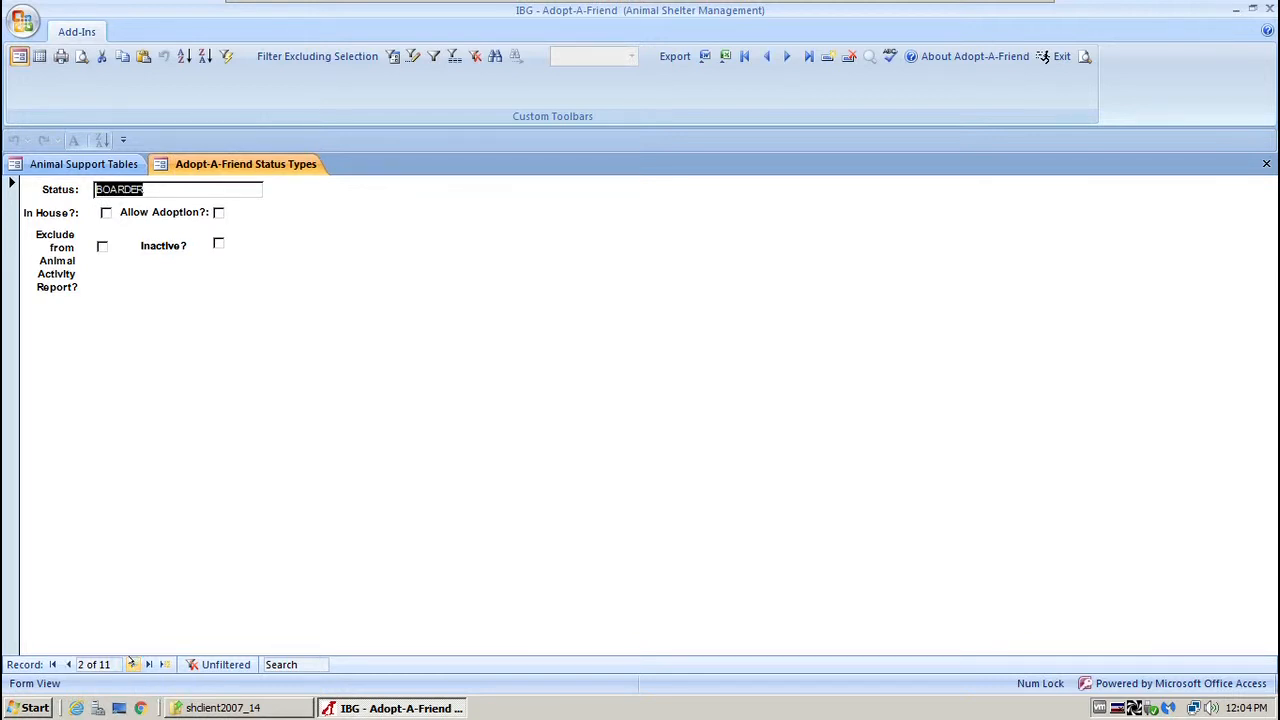
click(131, 664)
click(131, 664)
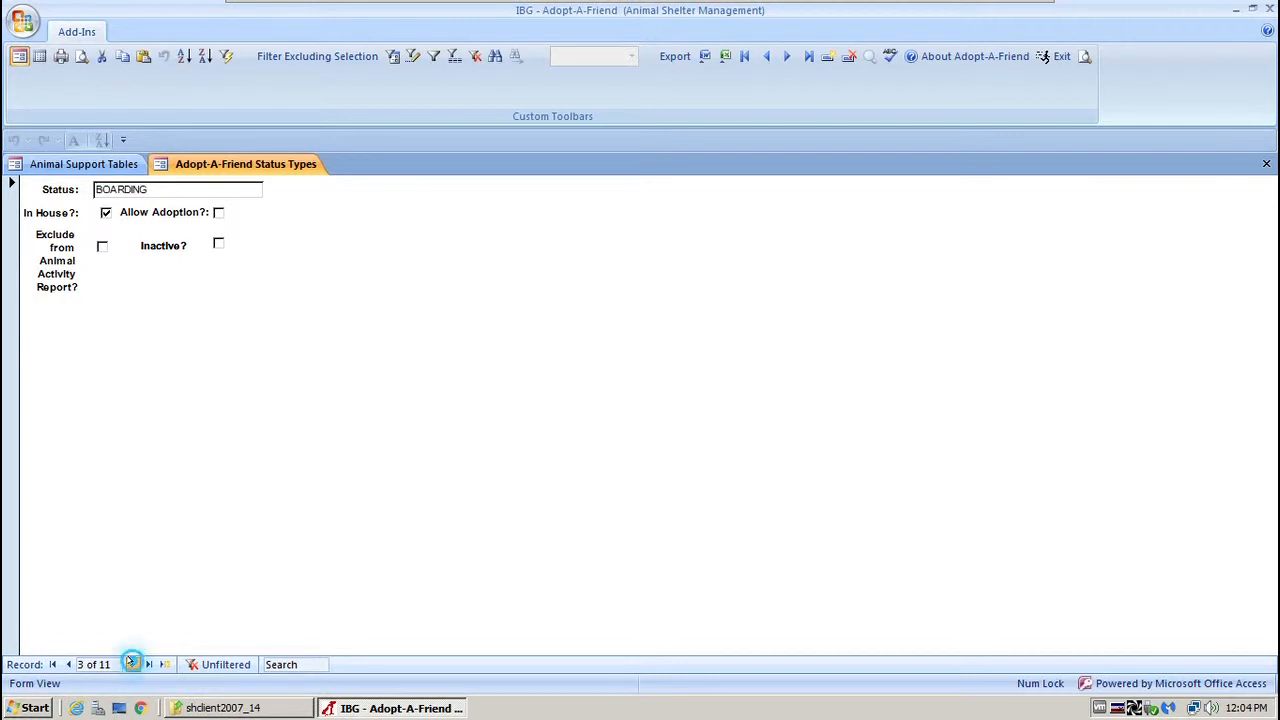
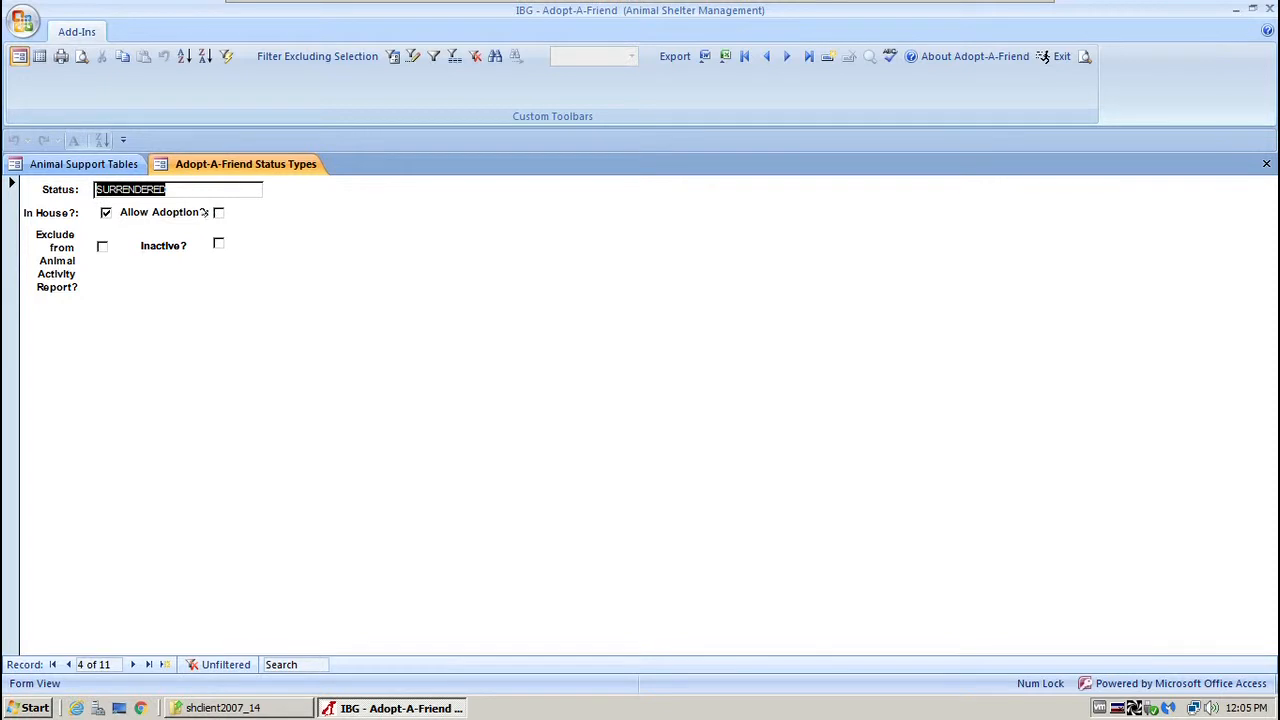
Allow adoption for the SURRENDERED status and mark the STRAY status as in house.
click(218, 212)
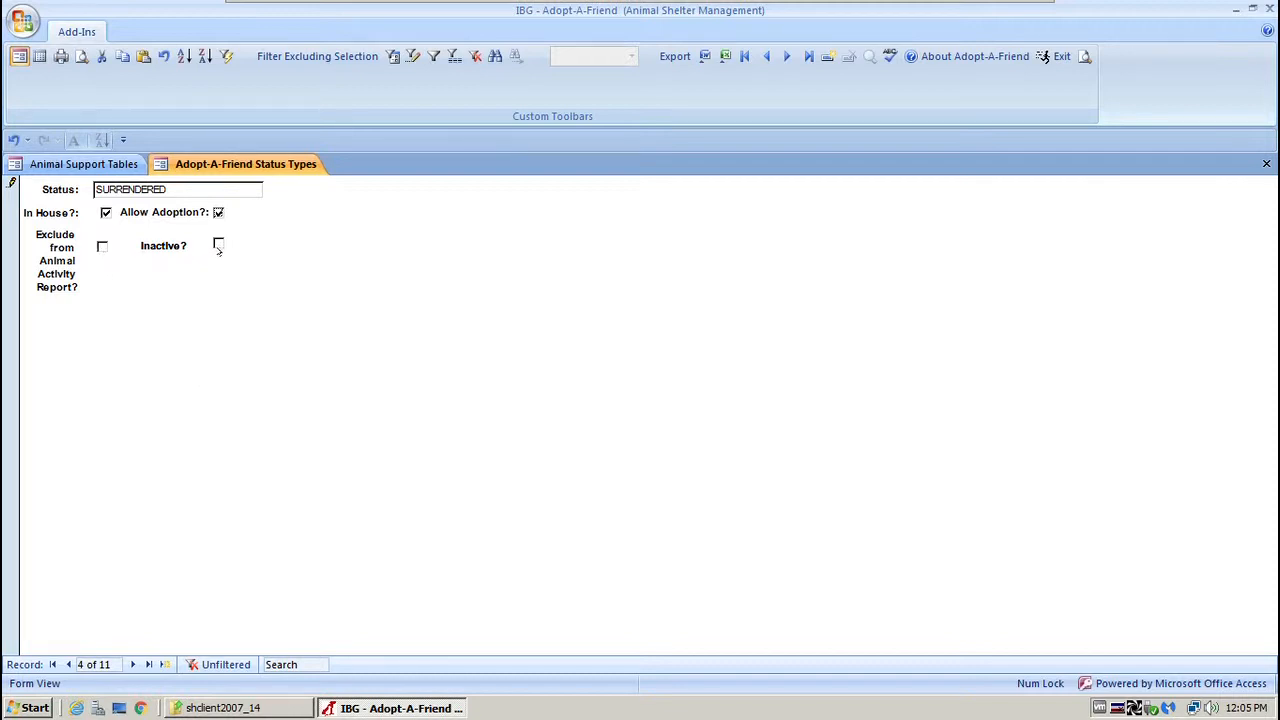
click(132, 664)
click(105, 211)
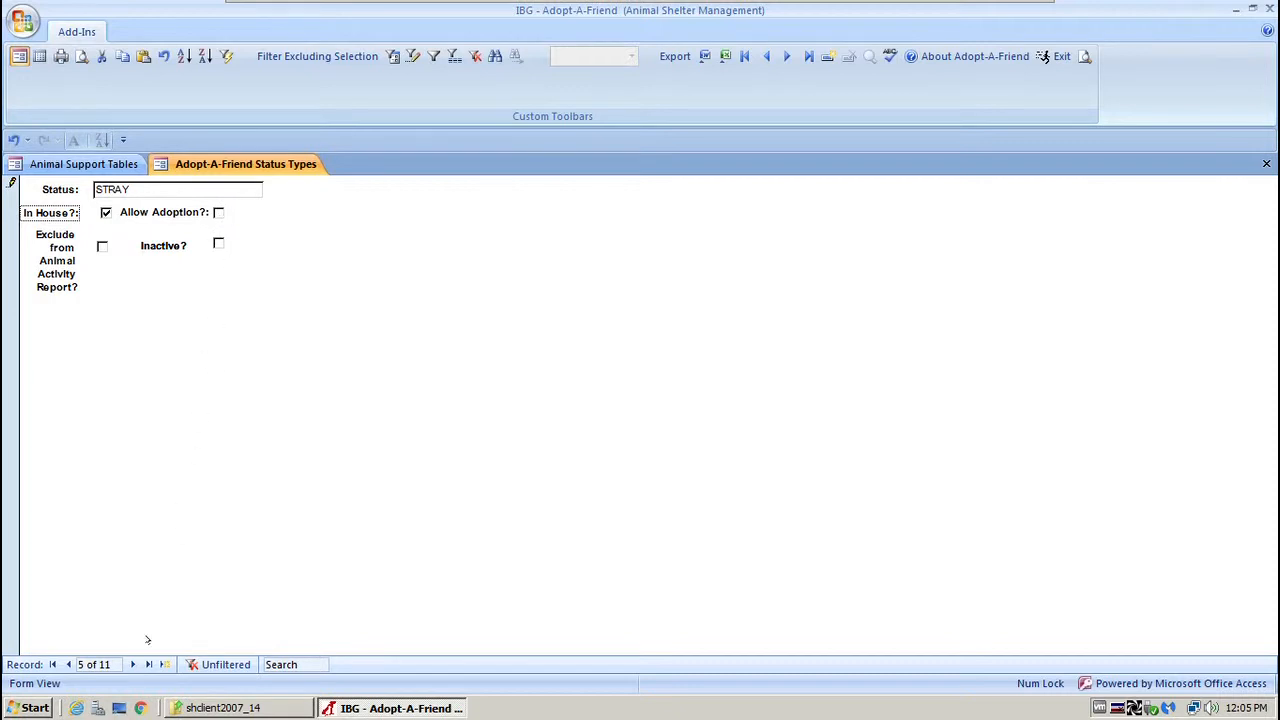
Browse the RECLAIMED, LOST and IN HOSPITAL statuses, view all of them as a table, then close it.
click(128, 664)
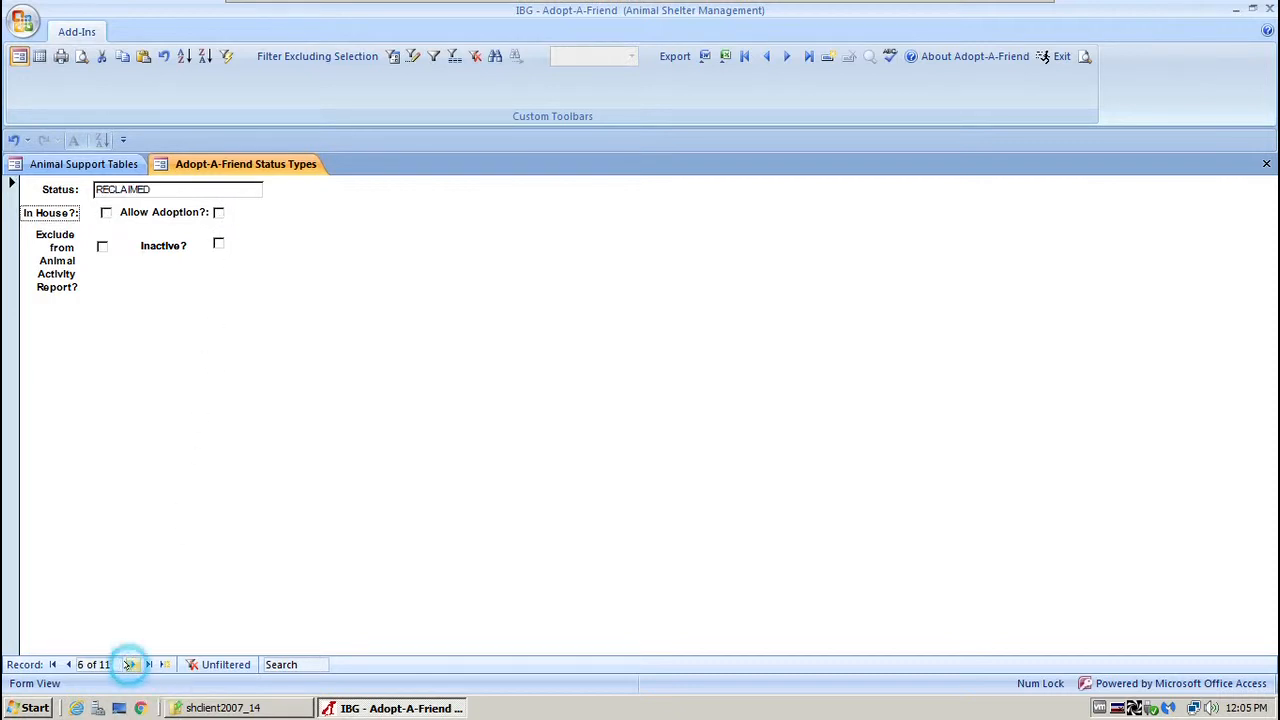
click(128, 664)
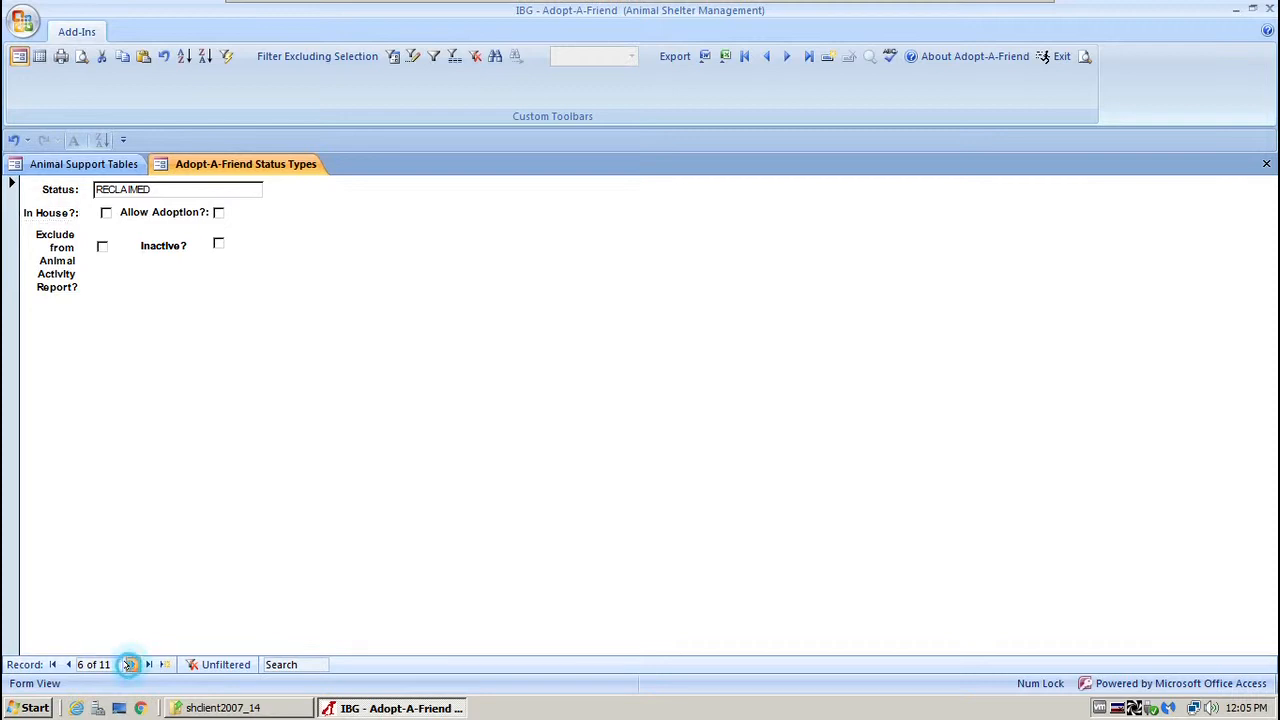
click(128, 664)
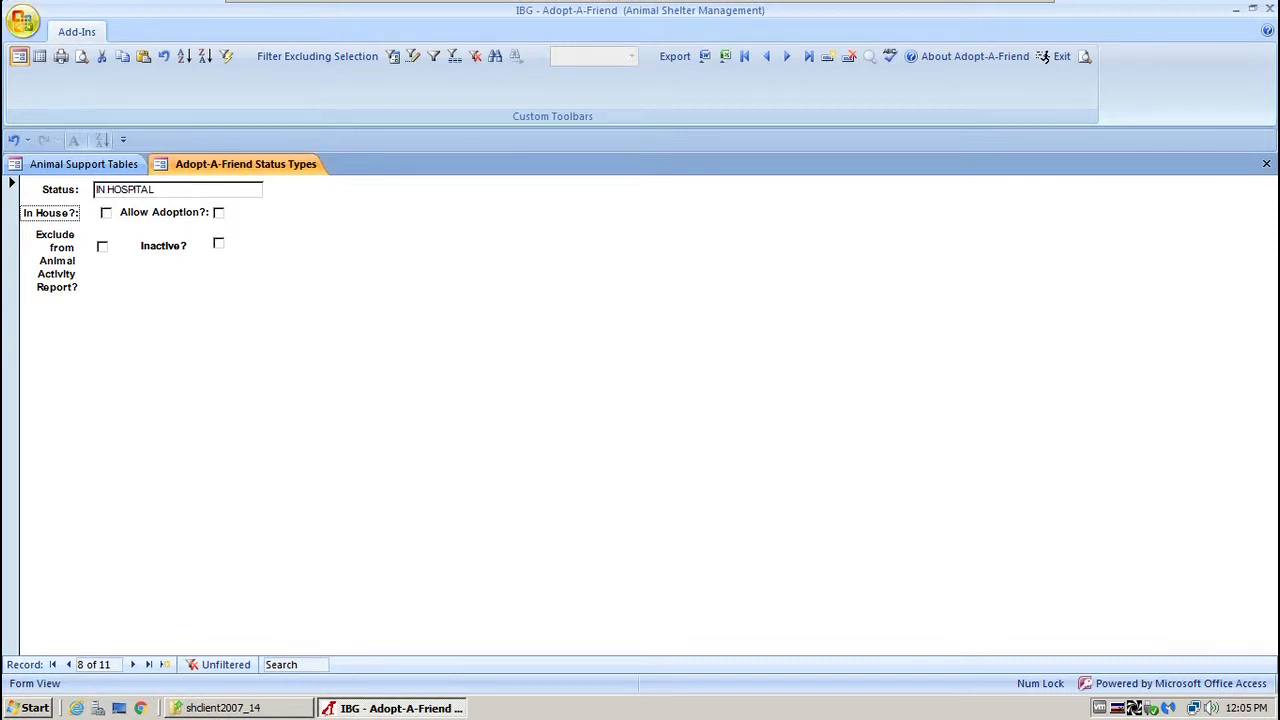
click(40, 56)
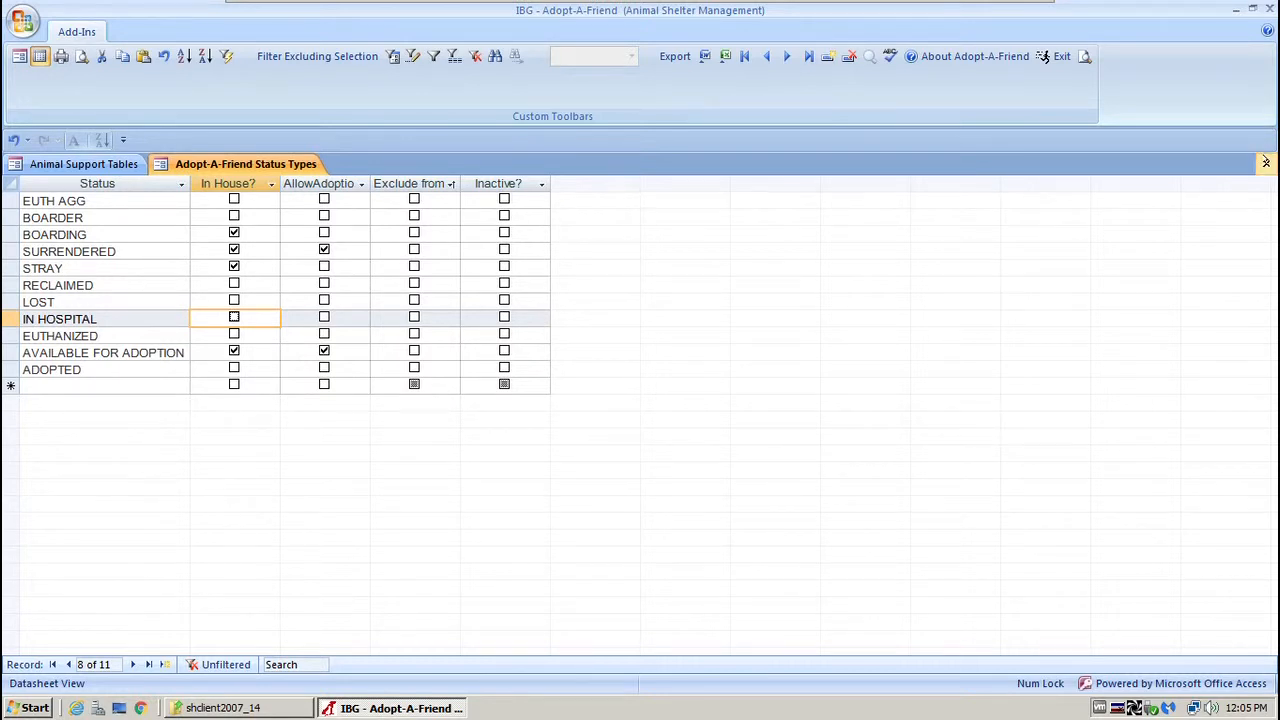
click(1266, 163)
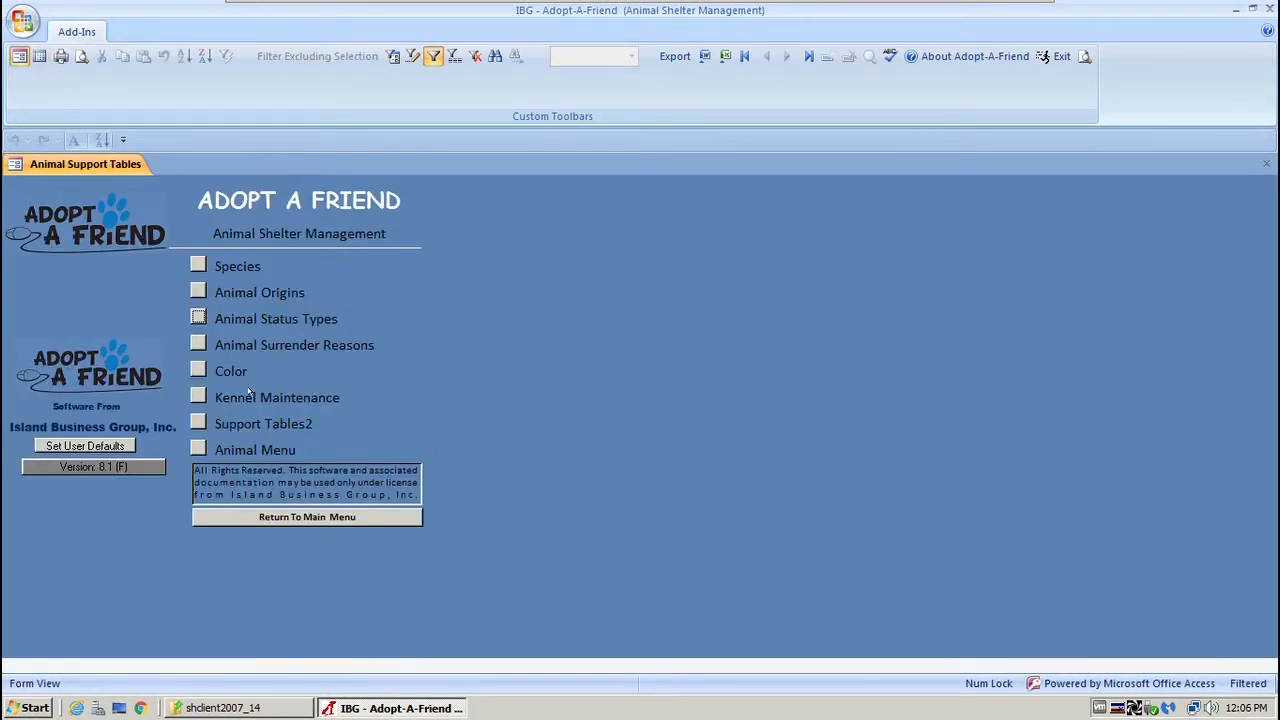
click(198, 344)
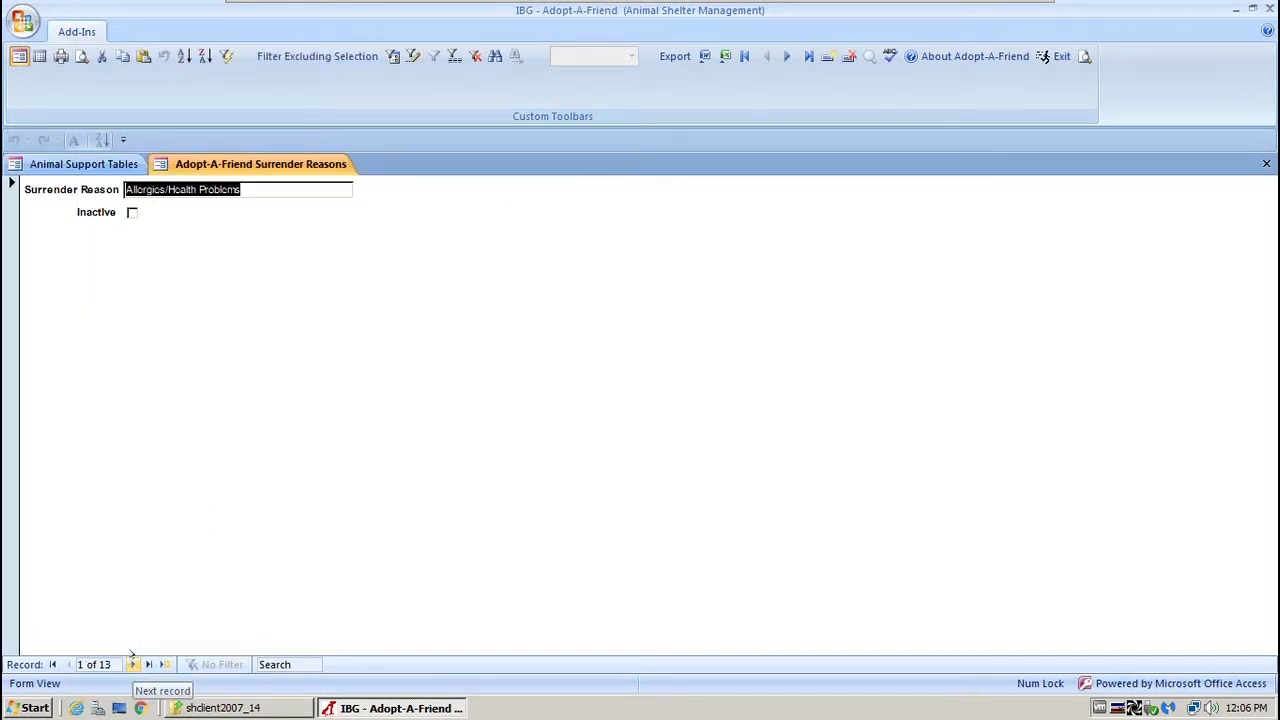
click(38, 56)
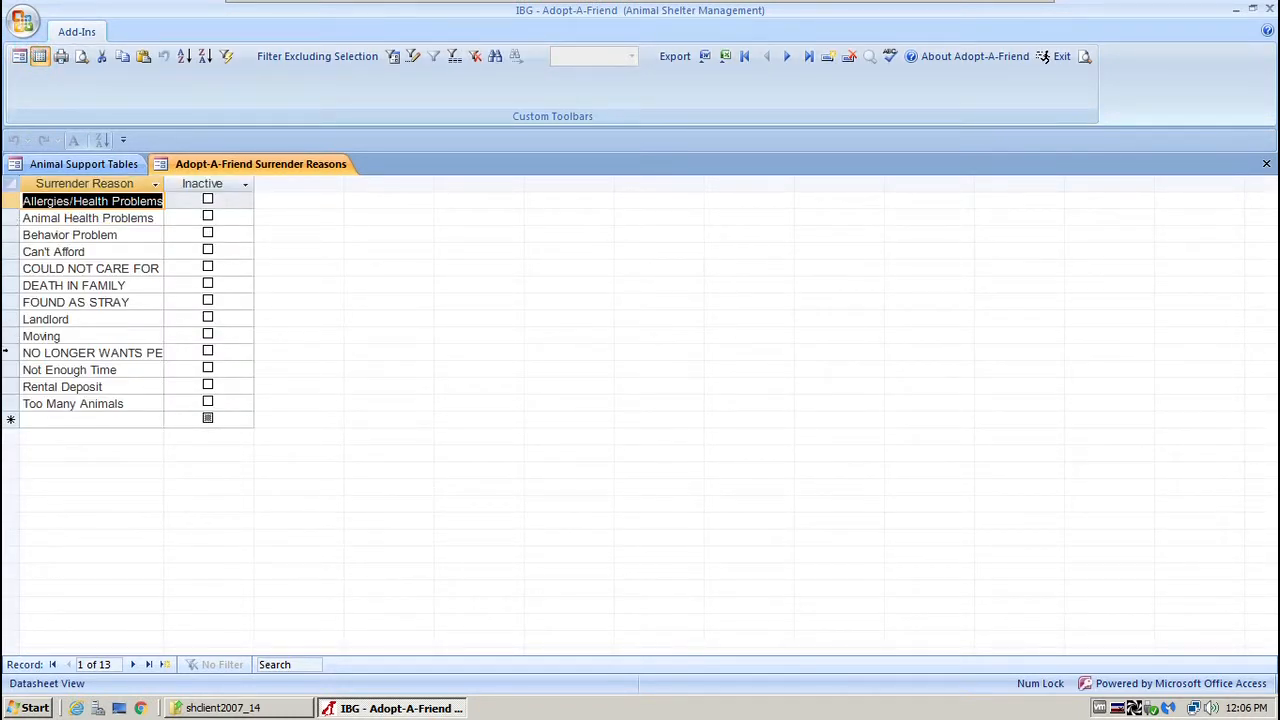
click(6, 300)
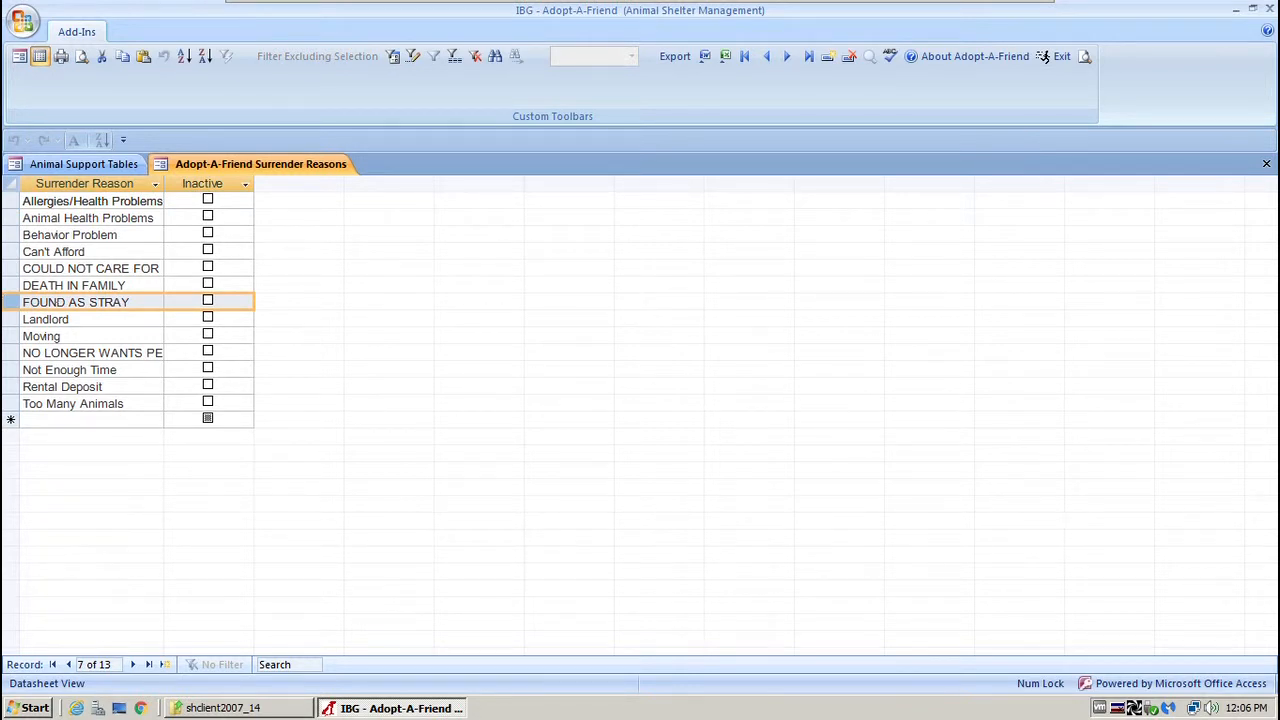
click(1266, 163)
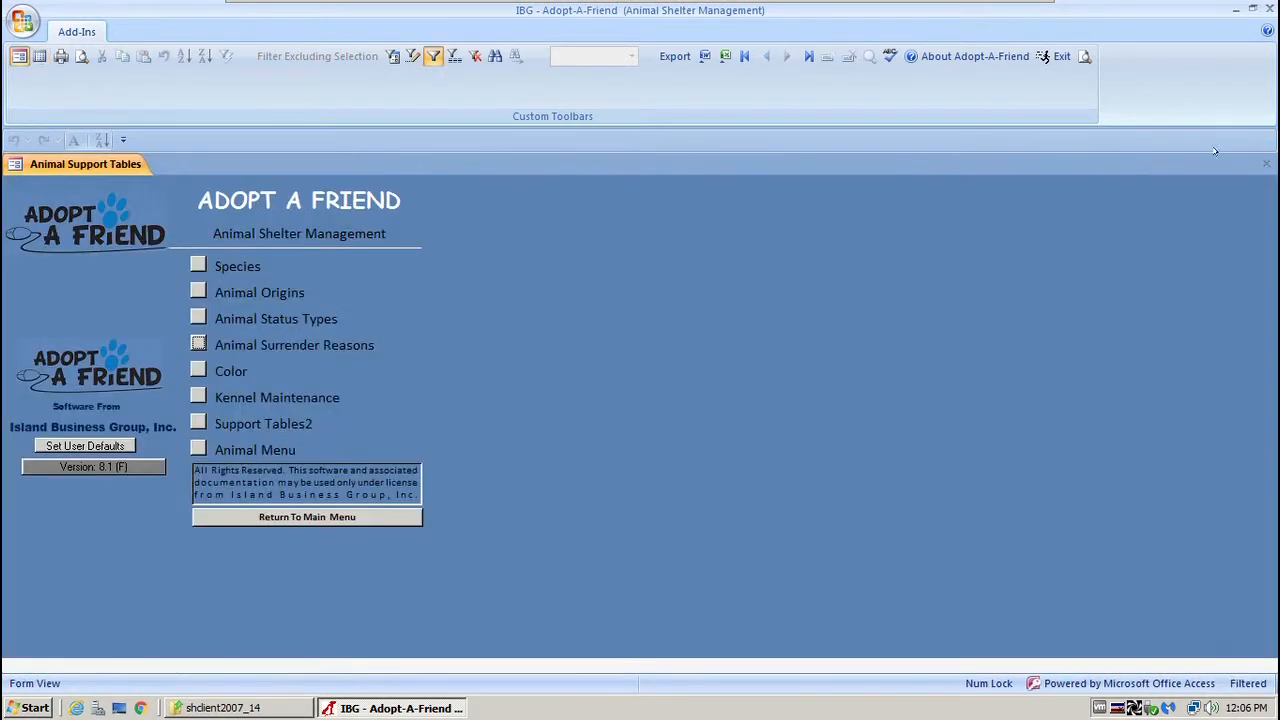
click(198, 370)
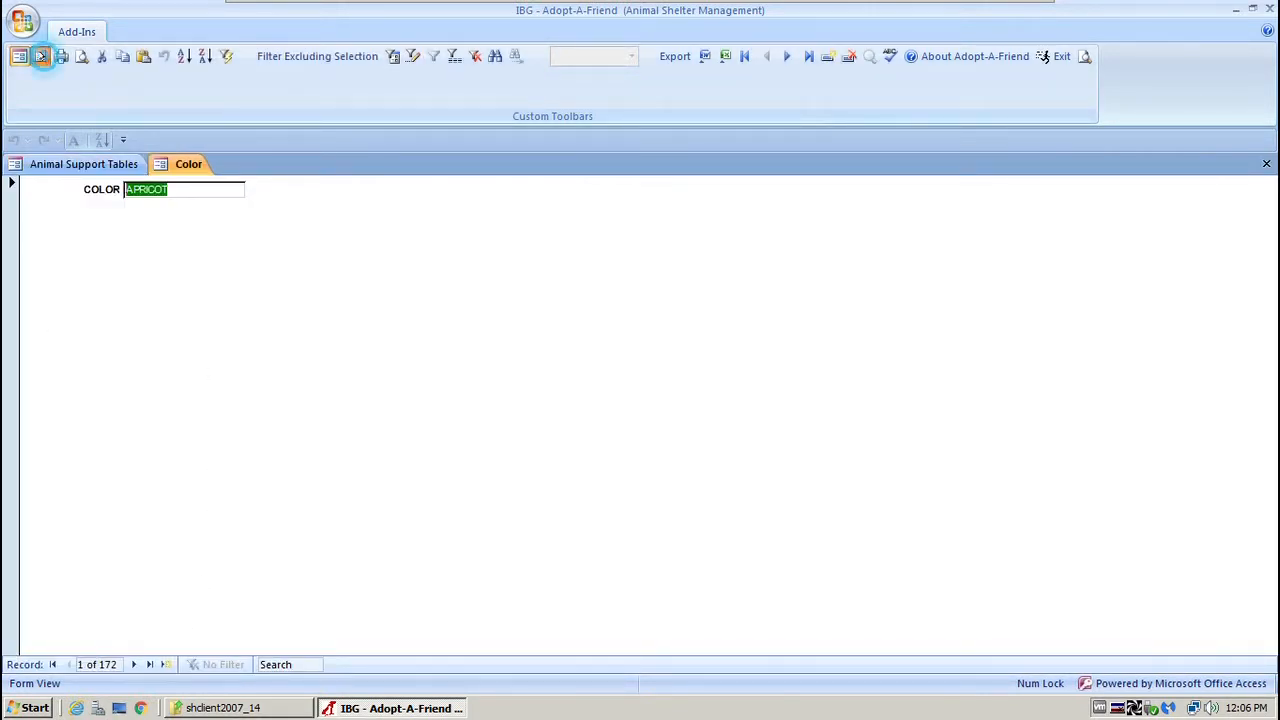
click(40, 56)
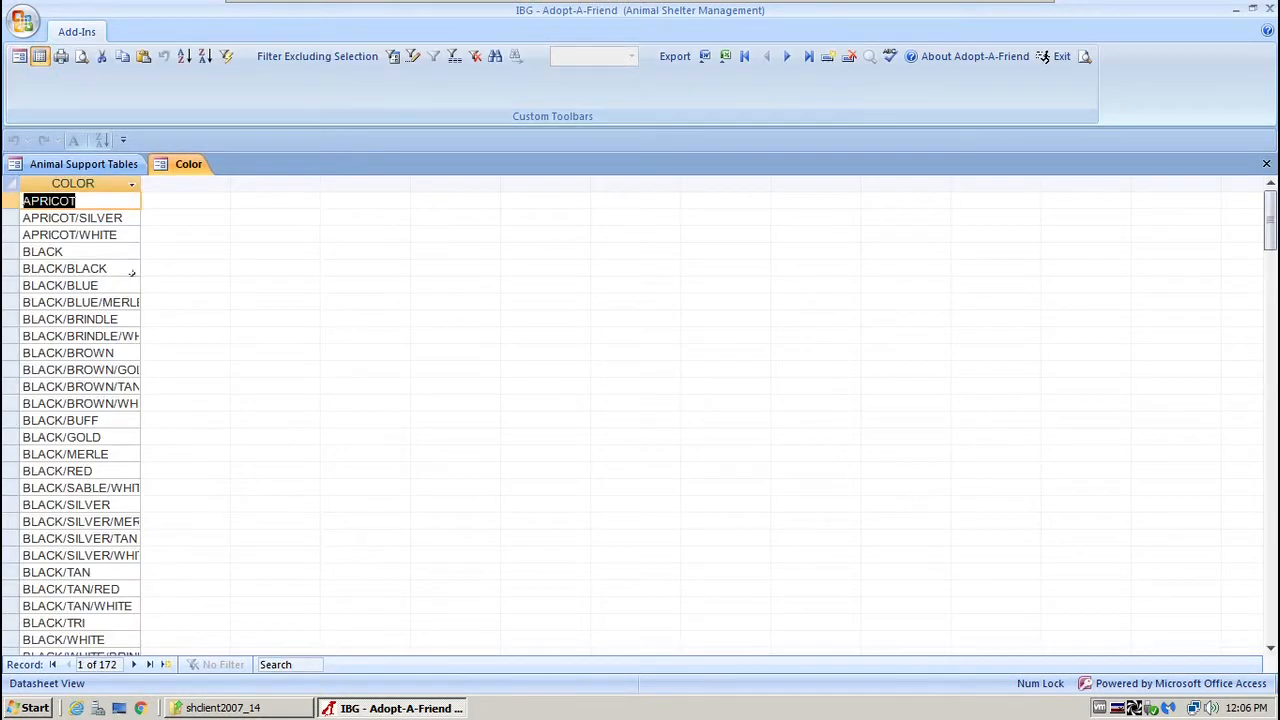
click(133, 664)
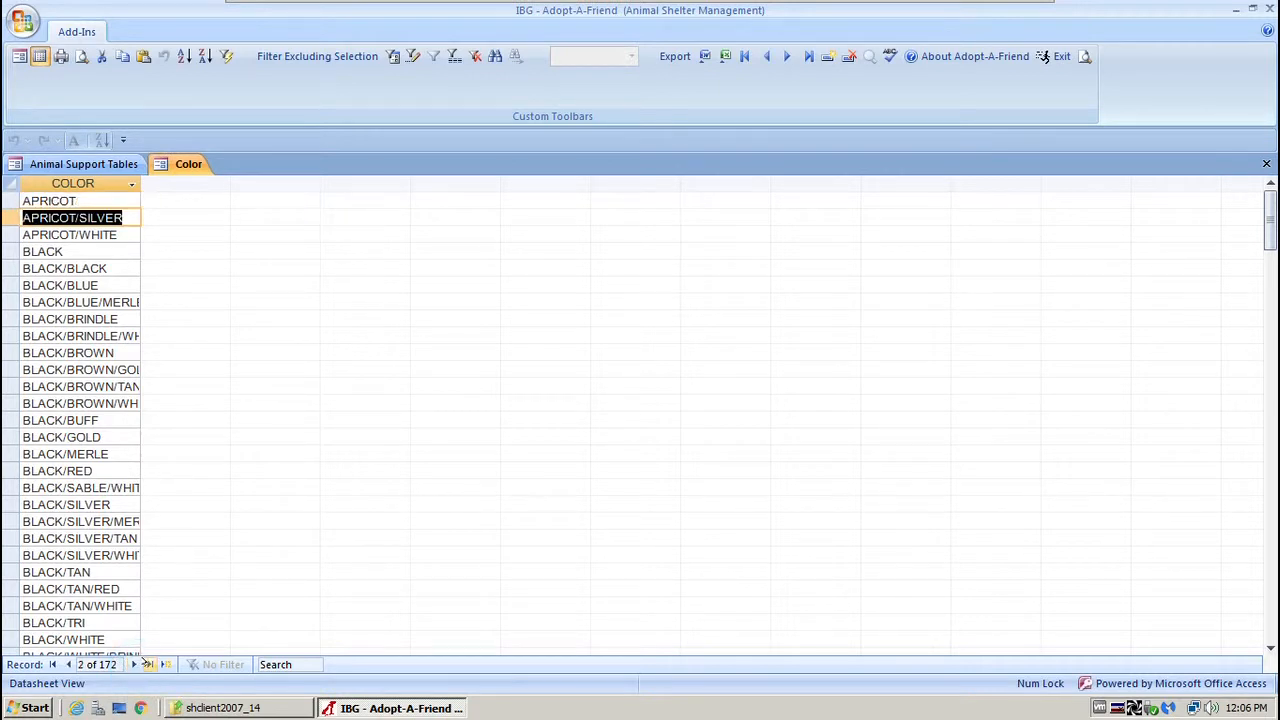
click(148, 664)
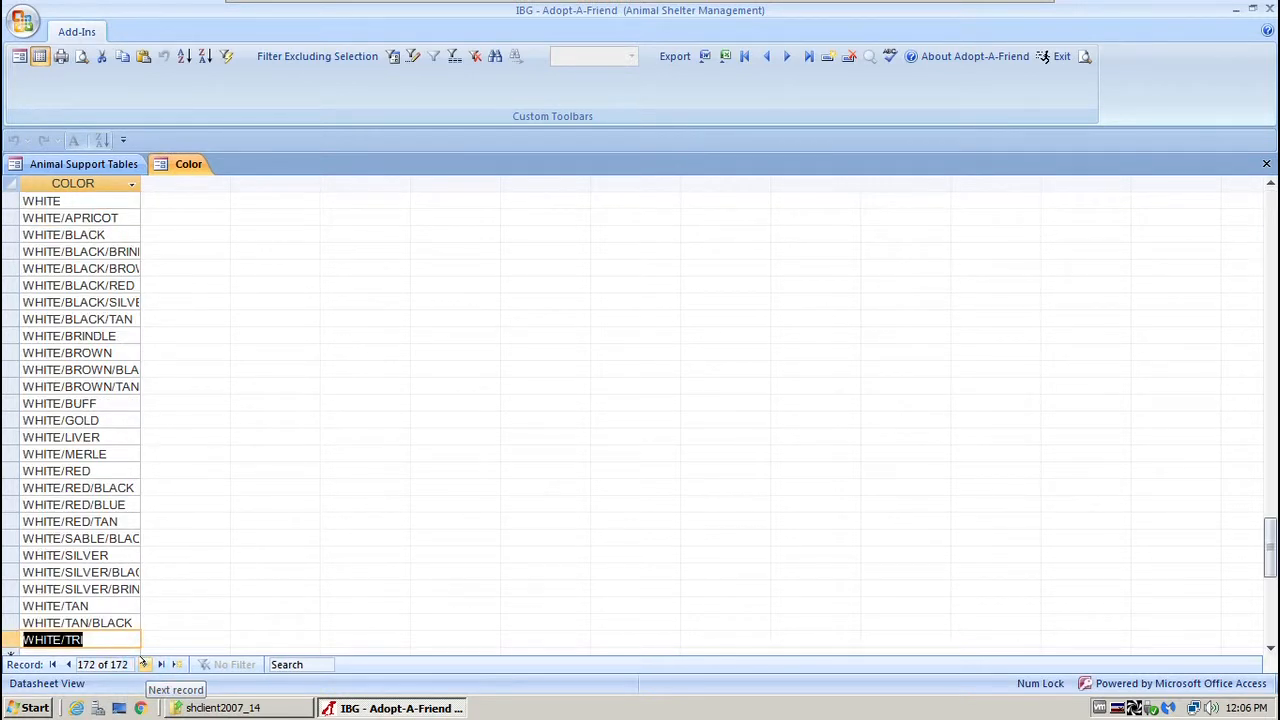
click(66, 664)
click(66, 664)
click(66, 664)
click(66, 664)
click(66, 664)
click(66, 664)
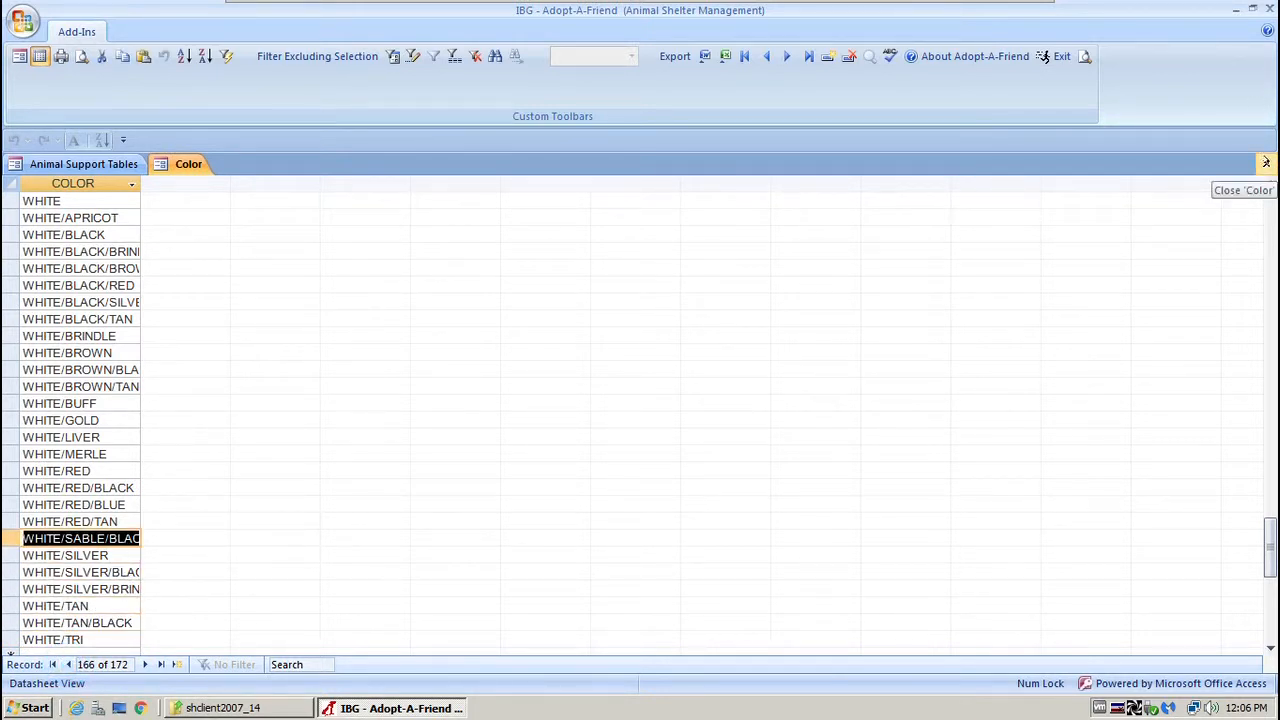
click(1266, 163)
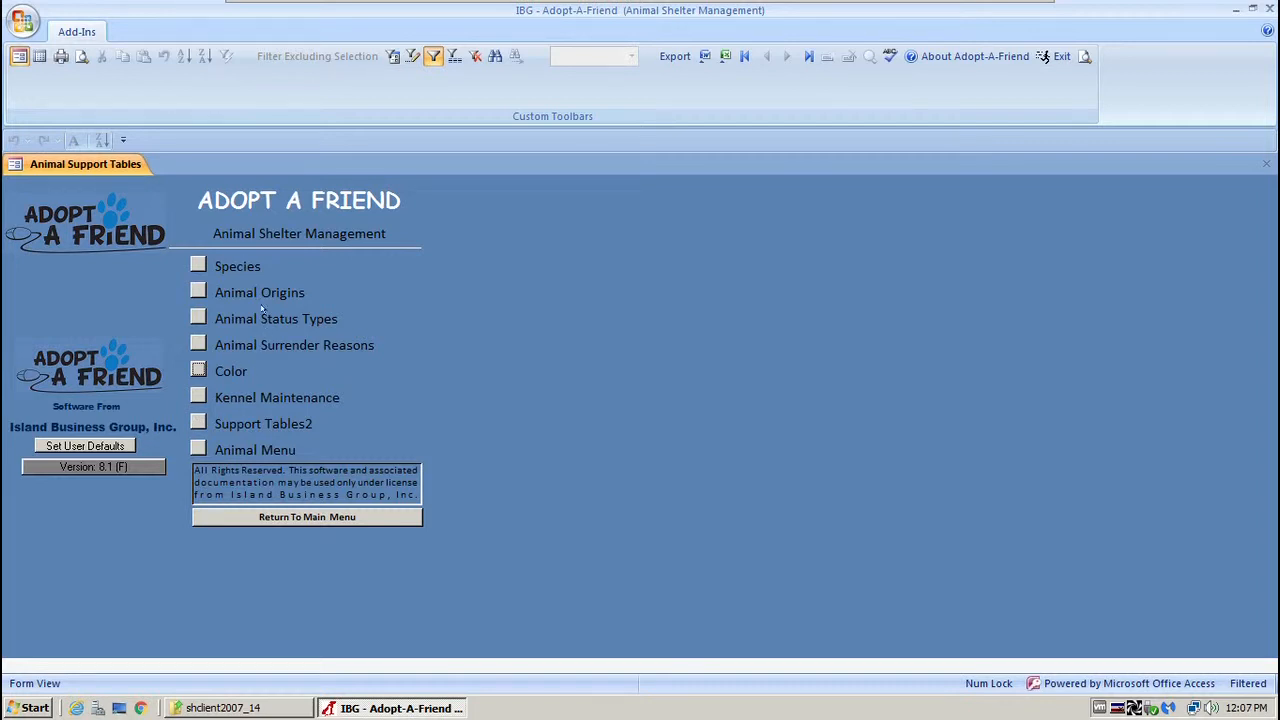
click(198, 423)
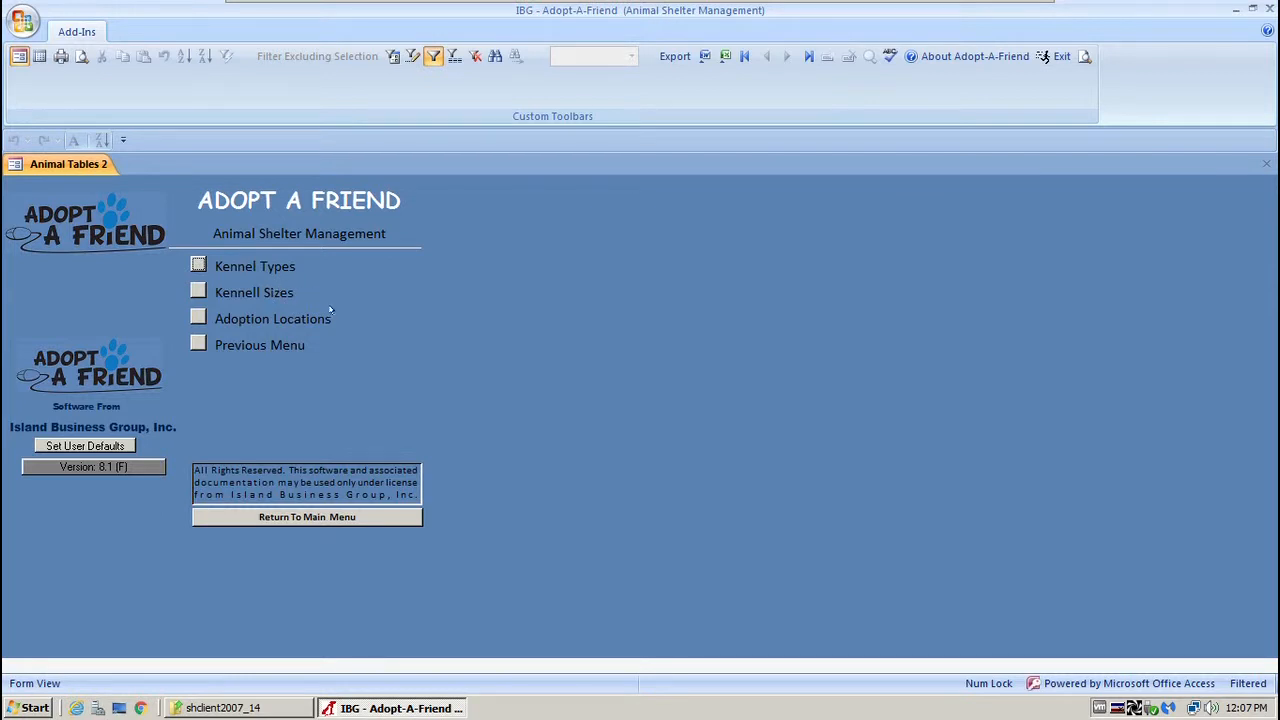
click(197, 317)
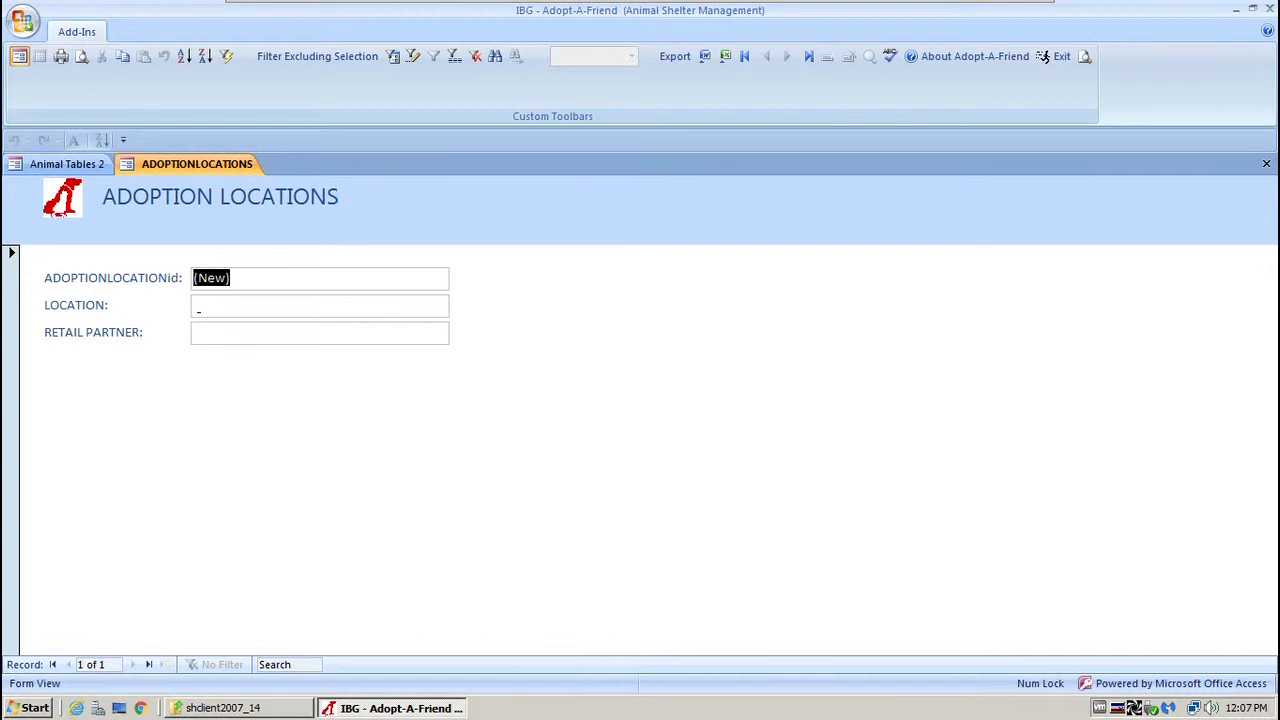
click(205, 305)
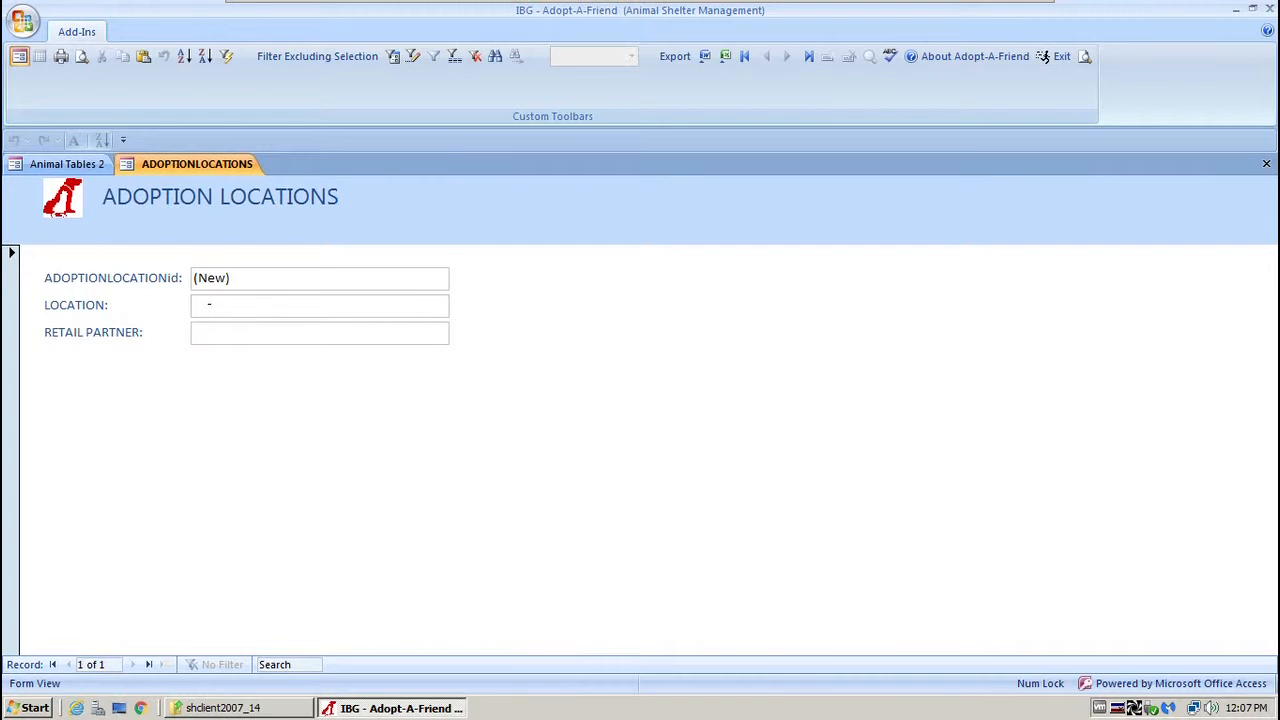
click(1266, 164)
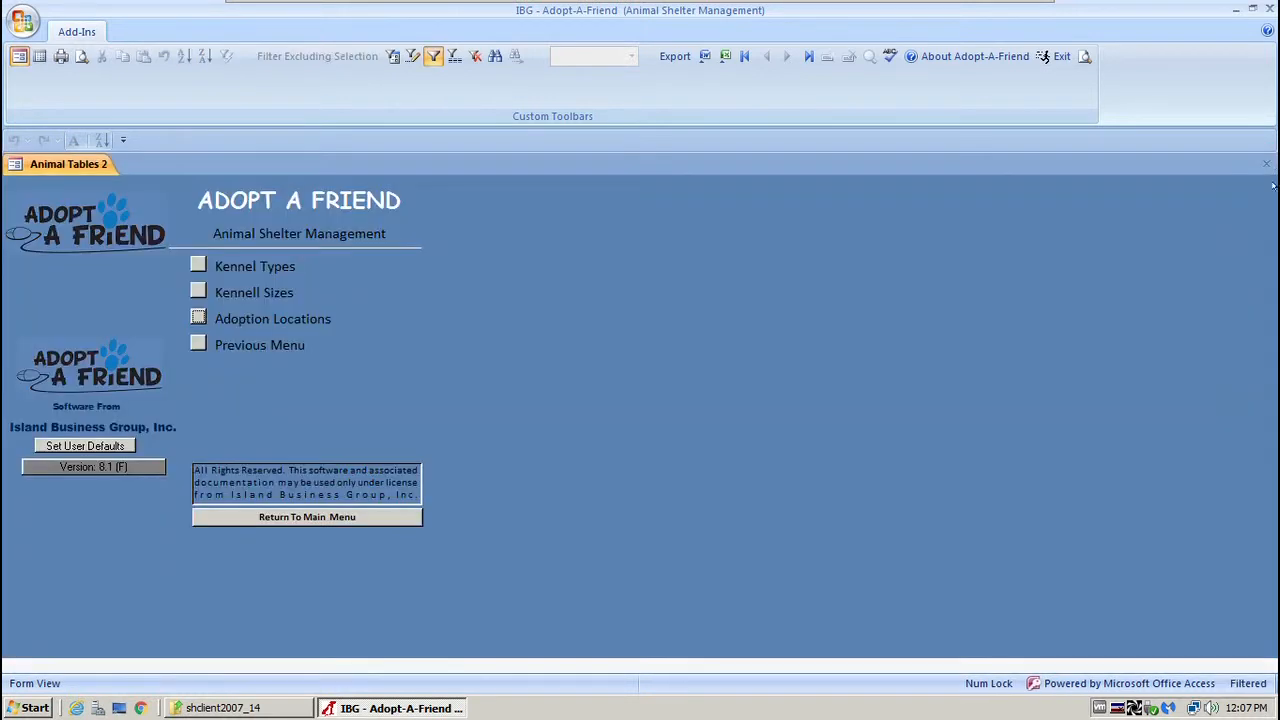
click(198, 344)
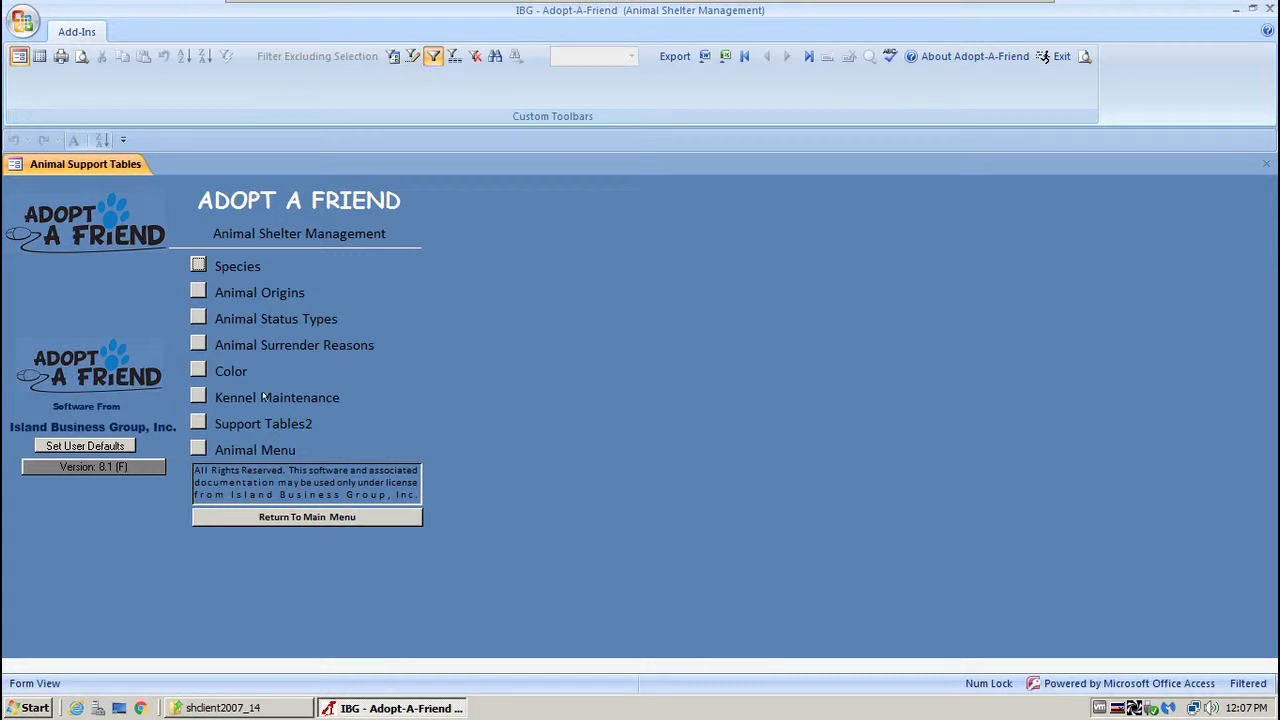
Go from the main menu to Animal Control's supporting tables and open Municipalities.
click(325, 520)
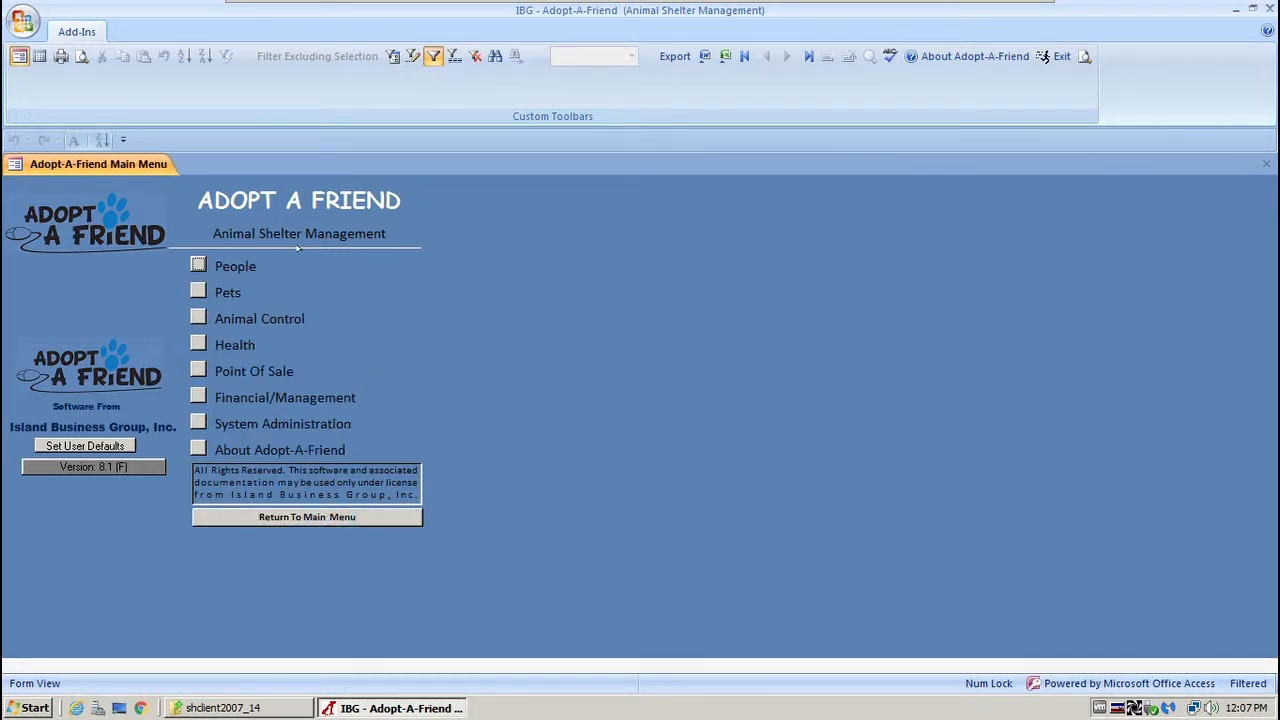
click(197, 313)
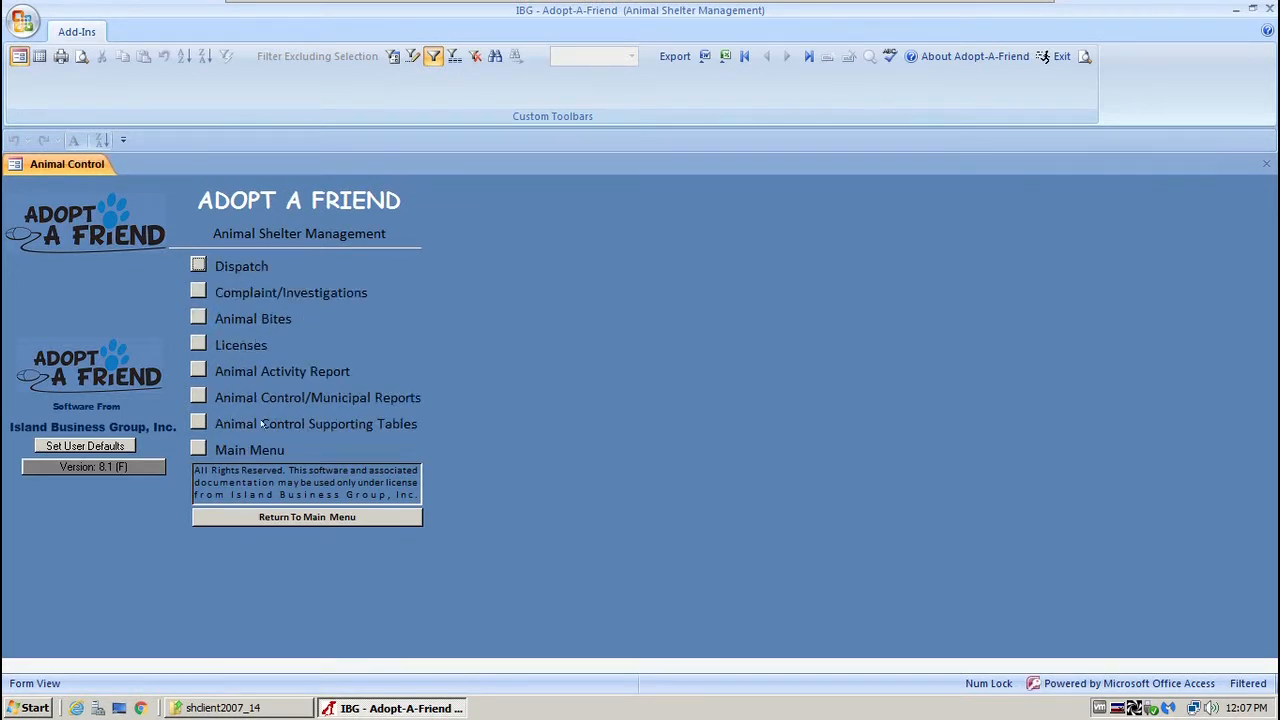
click(197, 422)
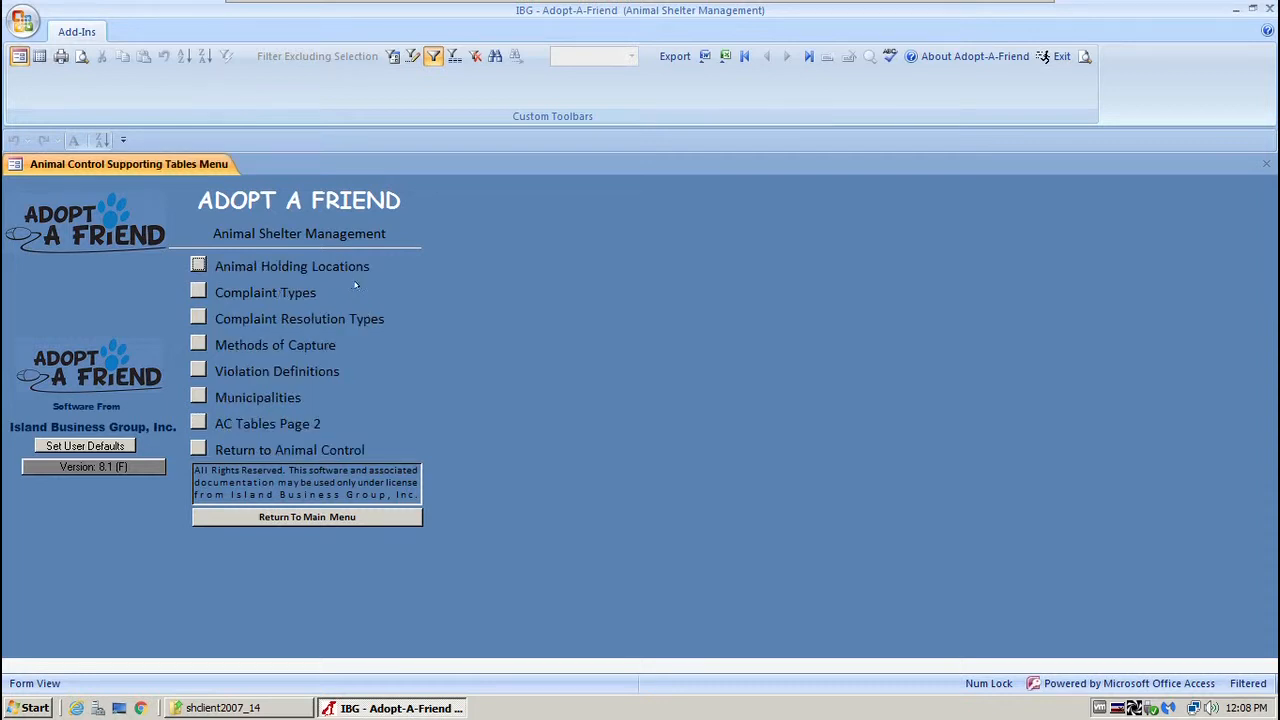
click(197, 397)
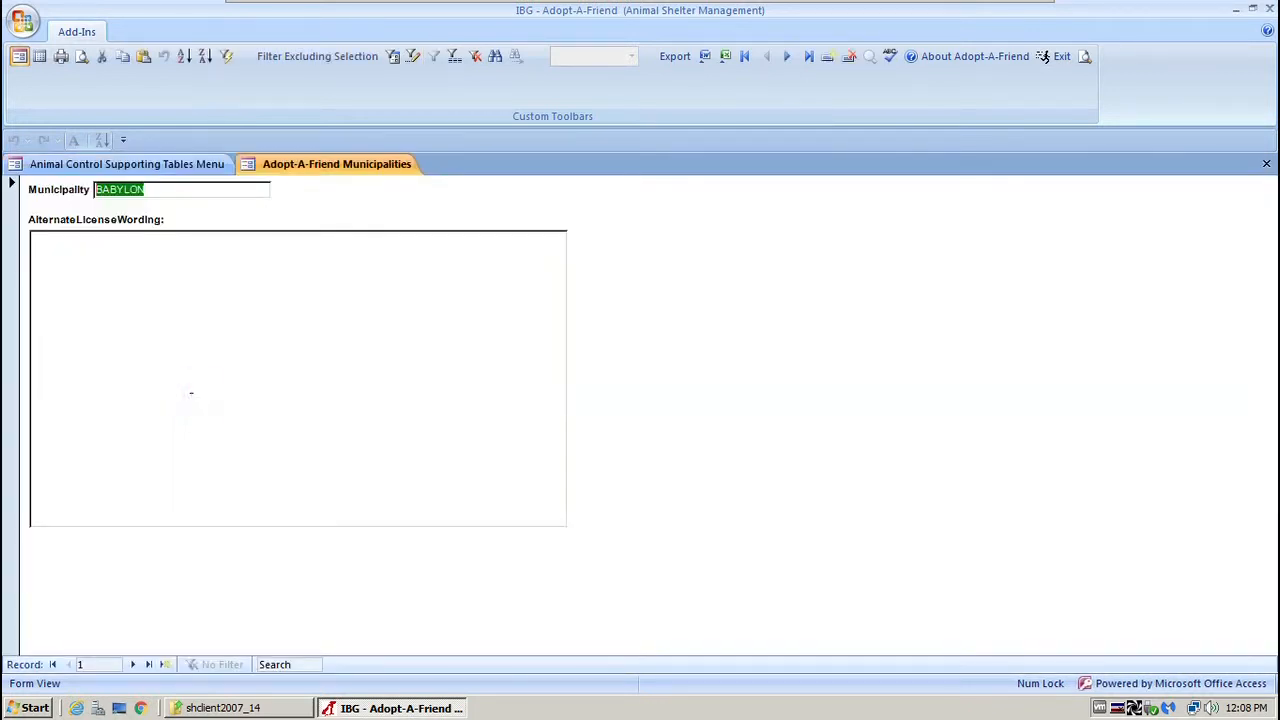
Page through the municipalities back to BABYLON, check its alternate license wording, then close the form.
click(131, 664)
click(129, 664)
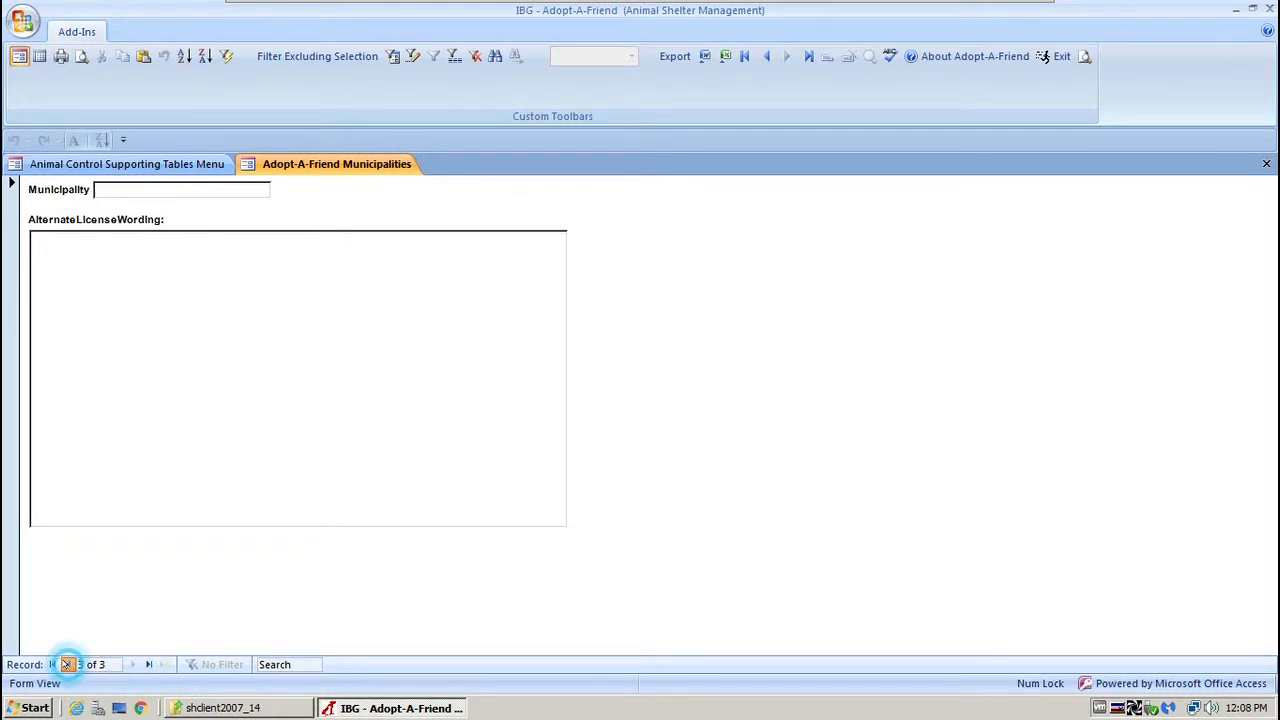
click(67, 664)
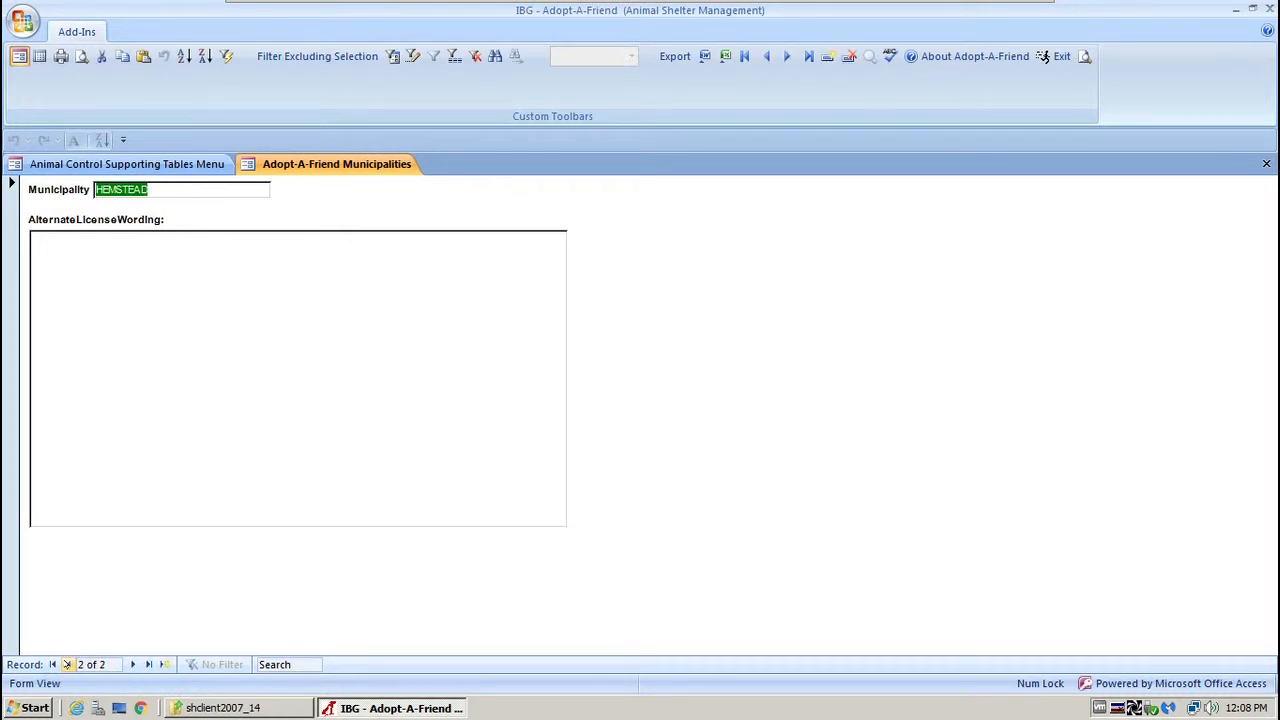
click(67, 664)
click(221, 487)
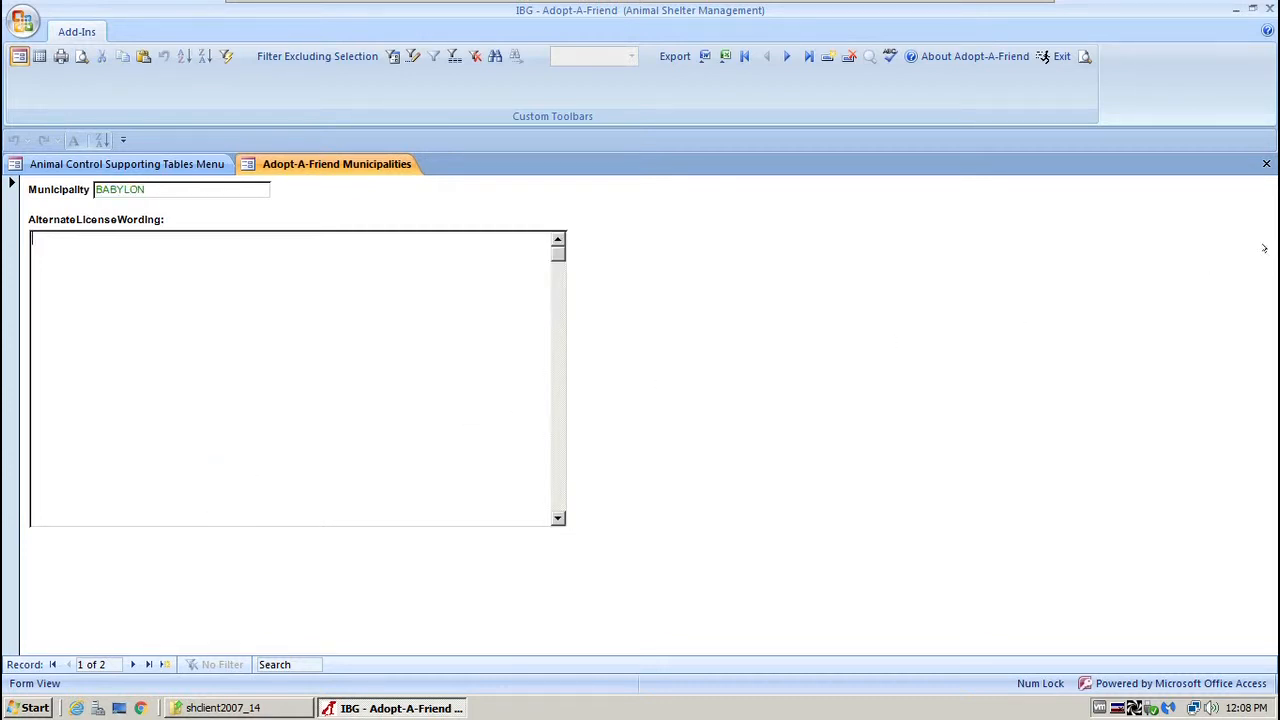
click(1266, 163)
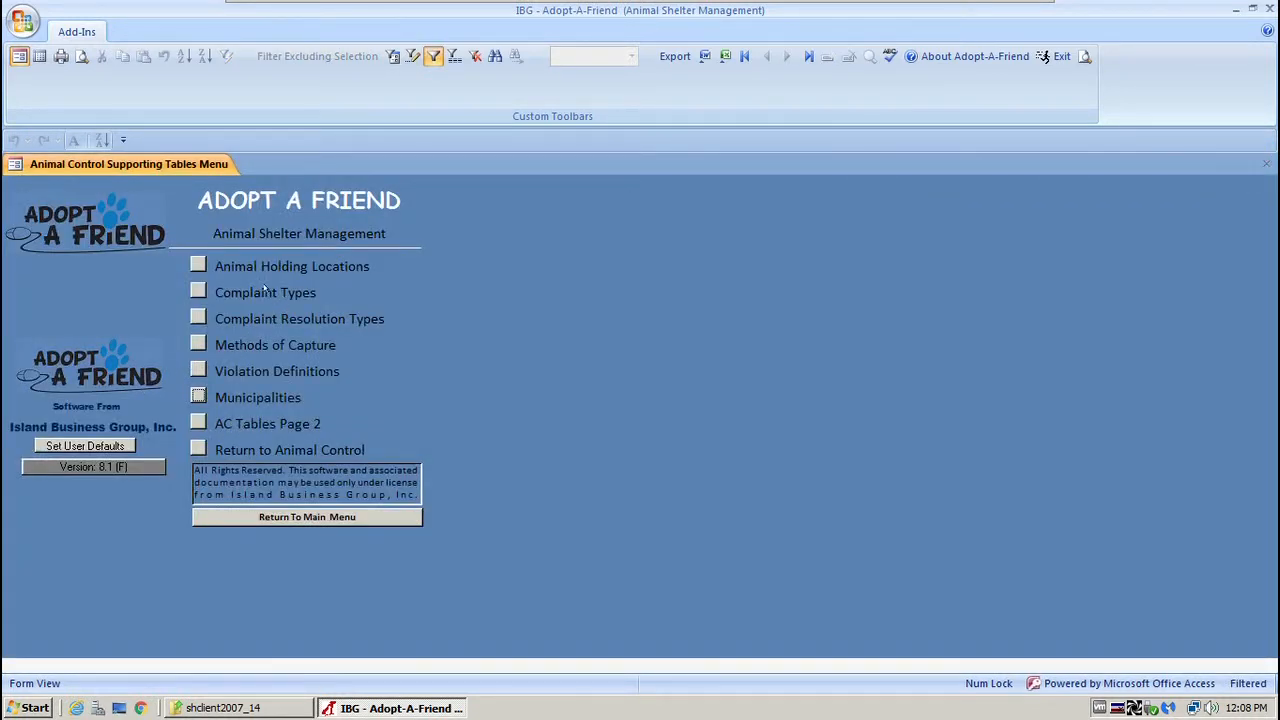
click(197, 264)
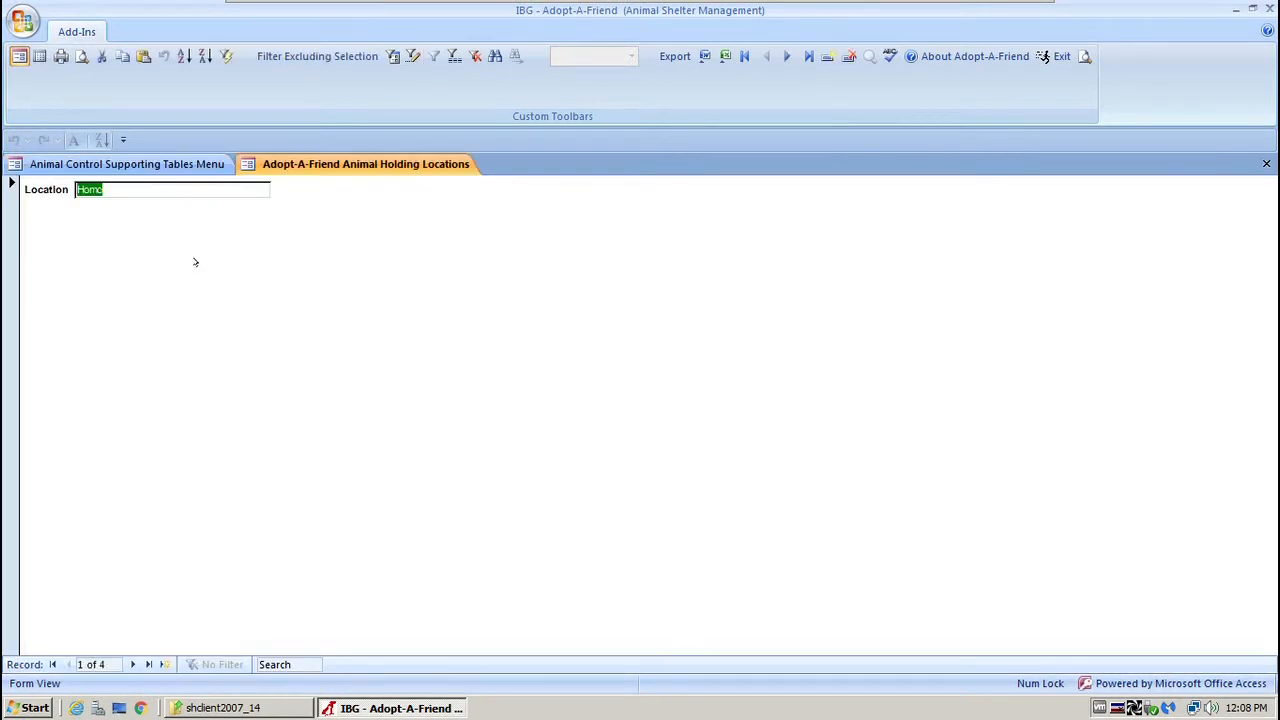
click(130, 664)
click(130, 664)
click(130, 664)
click(130, 664)
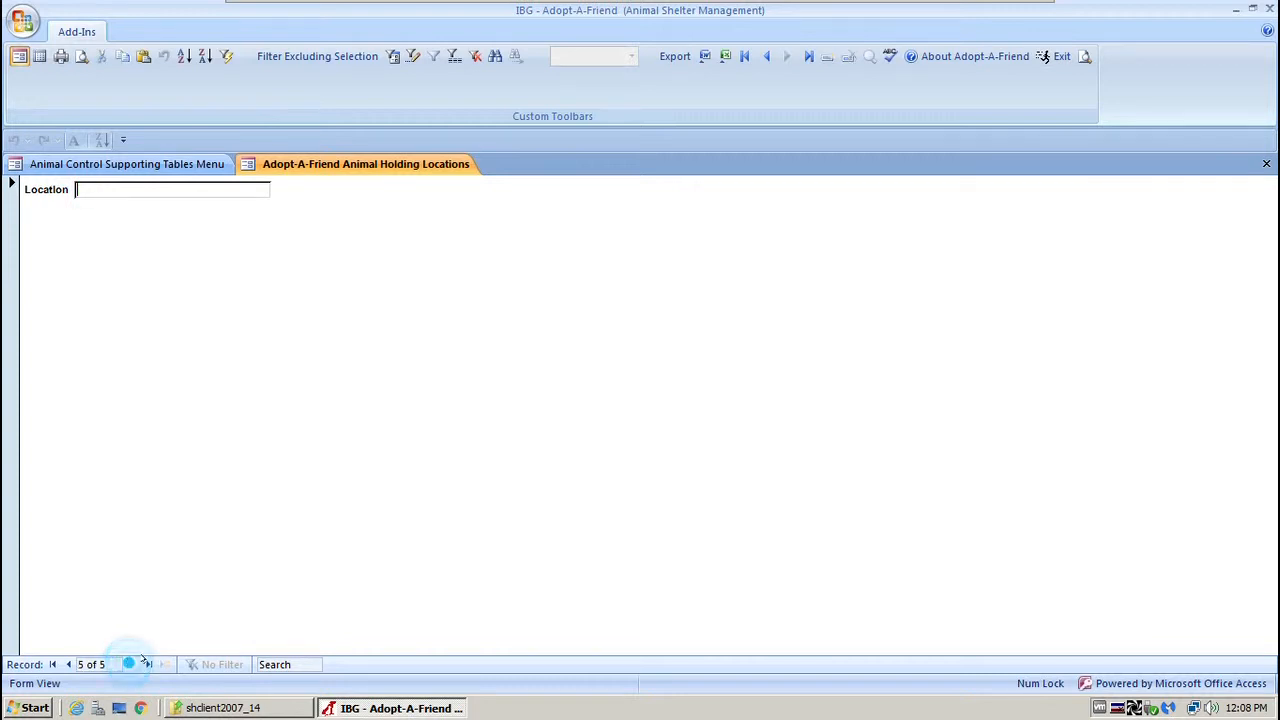
click(1266, 163)
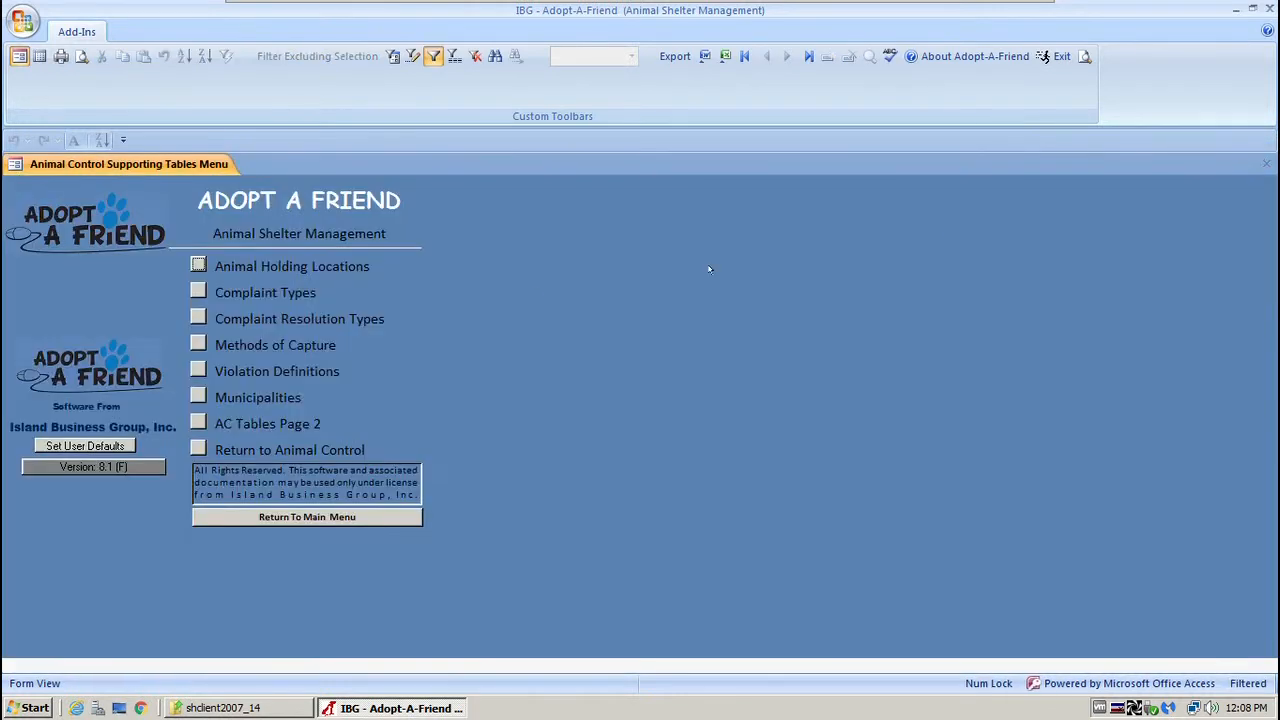
click(198, 291)
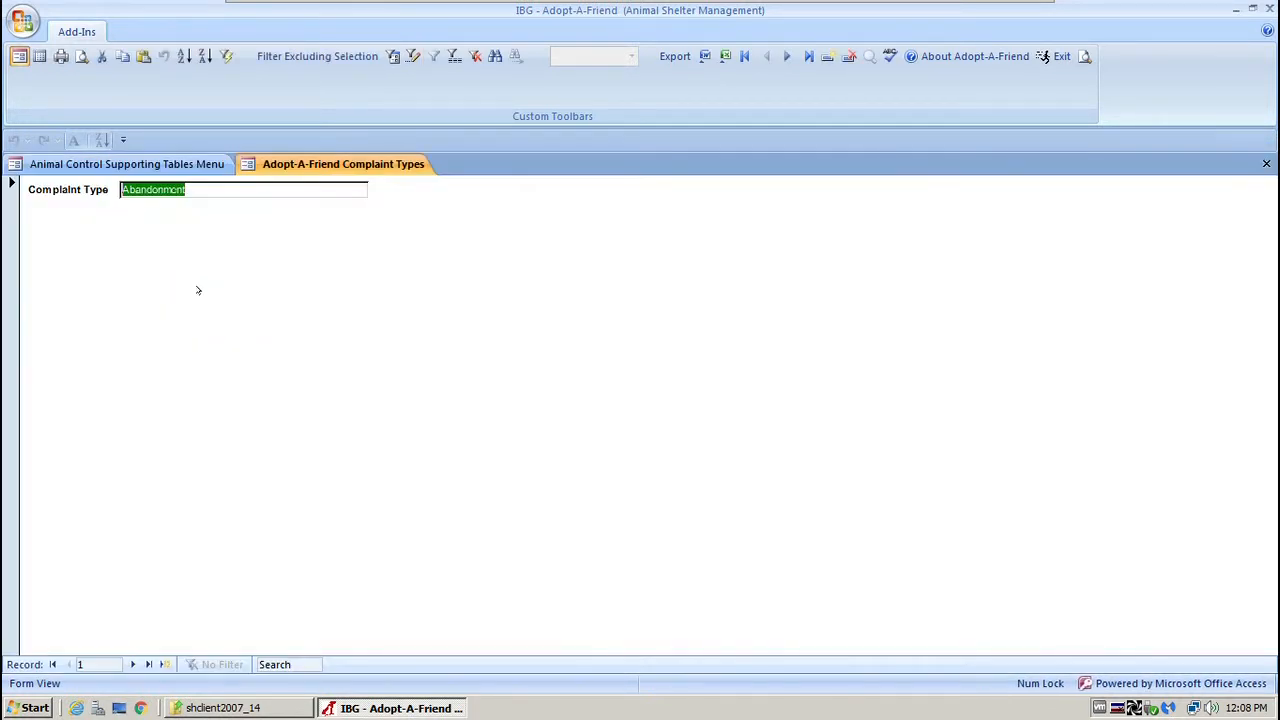
click(35, 56)
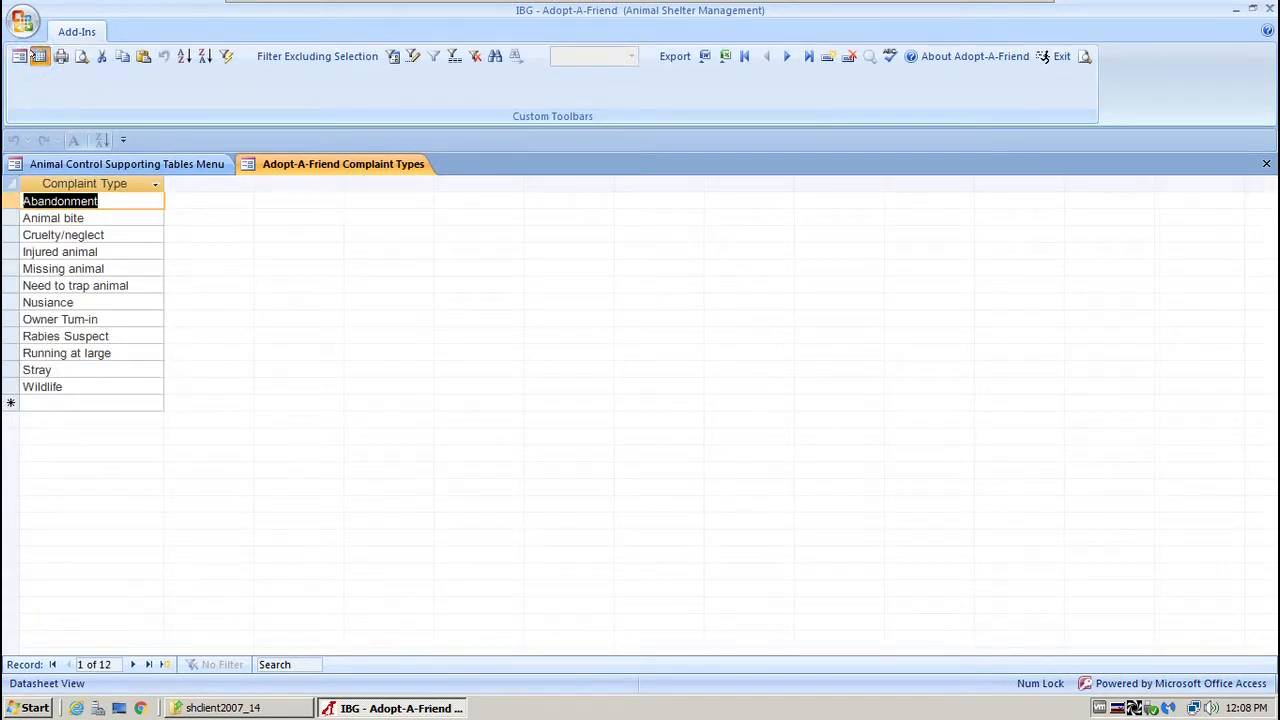
drag(20, 201, 20, 387)
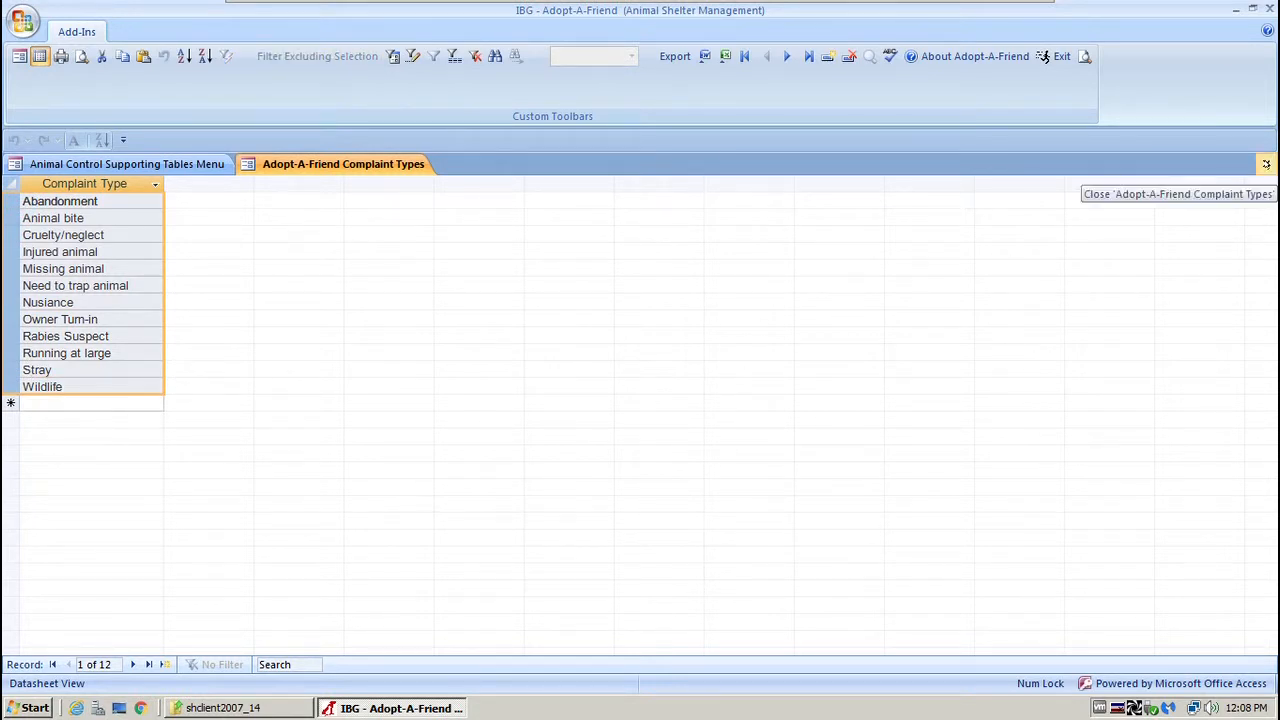
click(1266, 164)
click(197, 318)
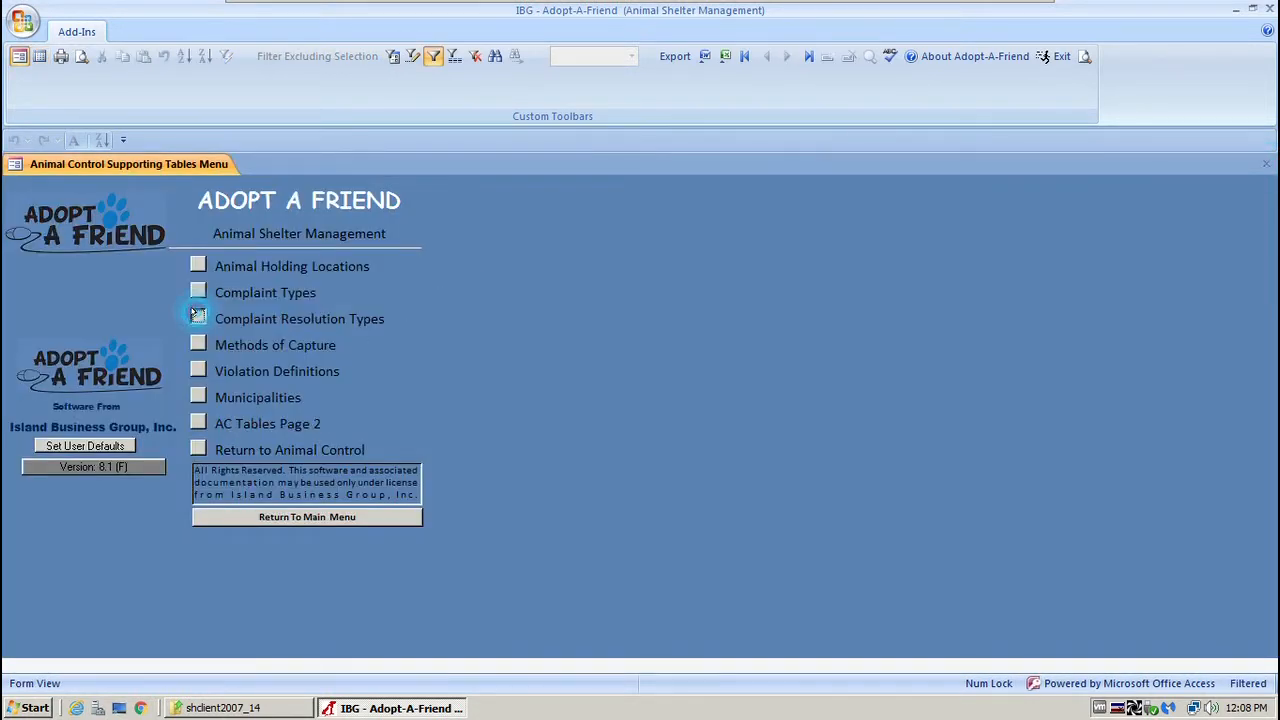
click(38, 56)
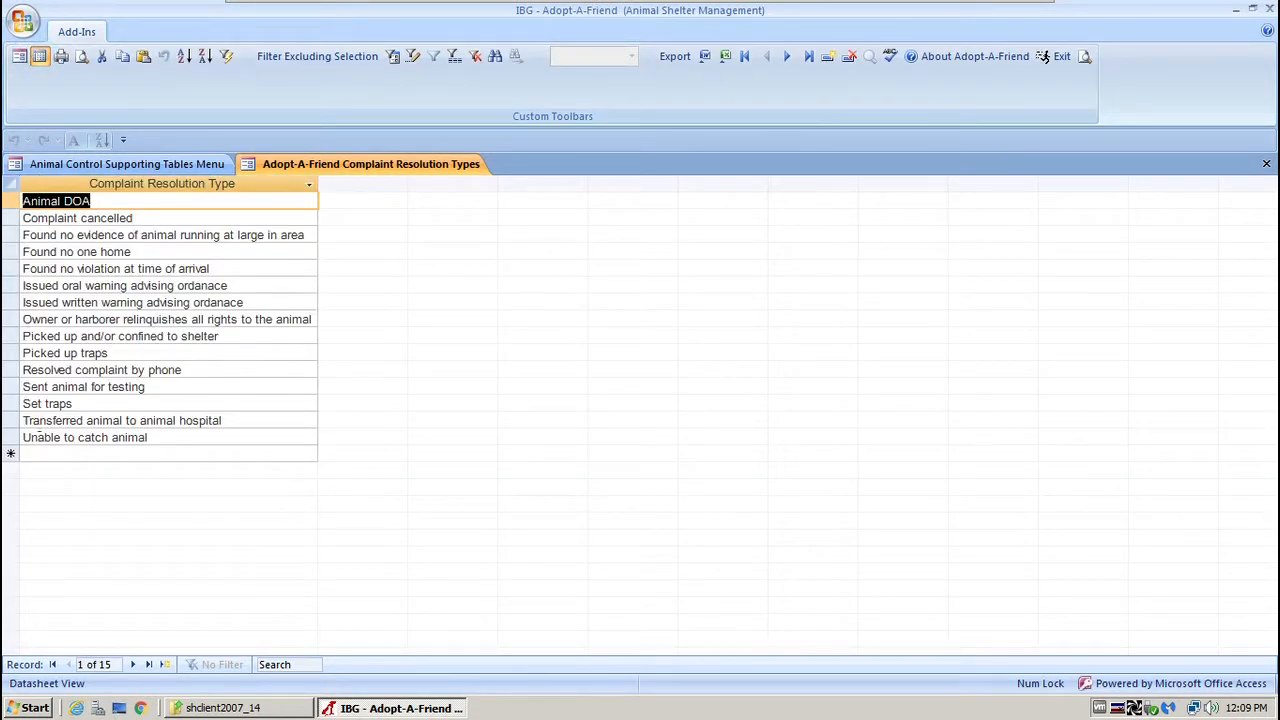
click(24, 453)
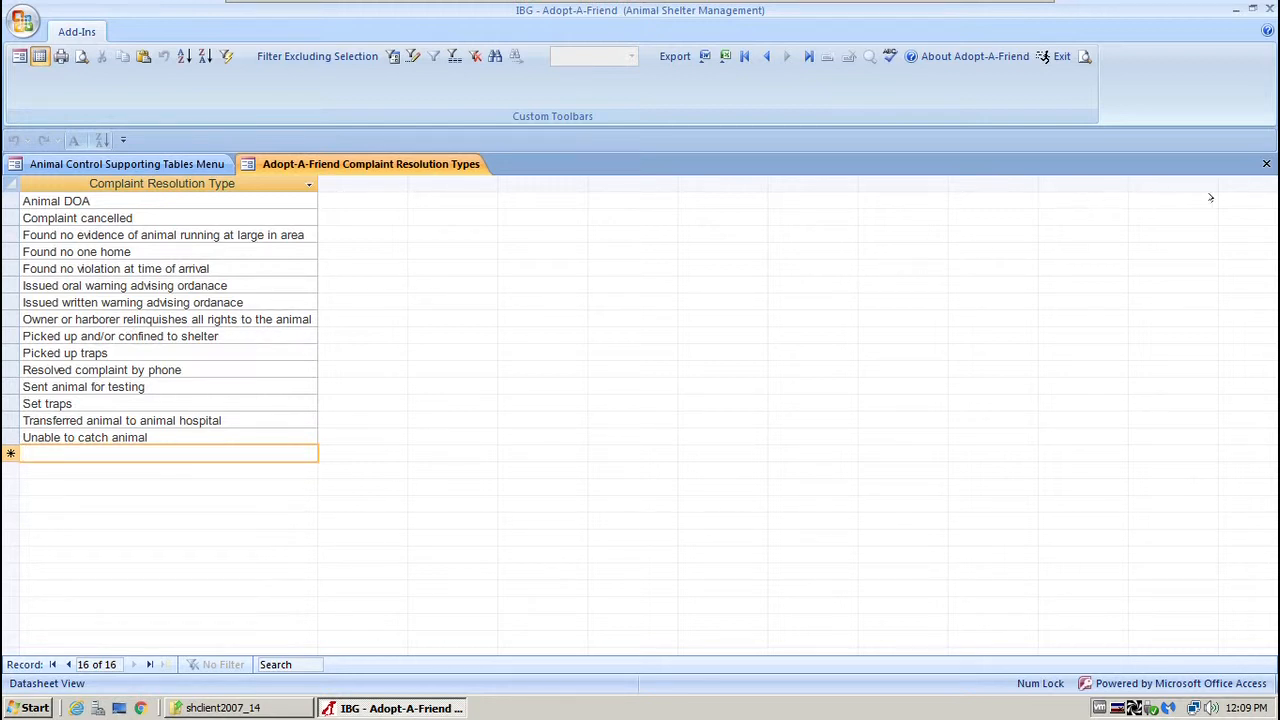
click(1267, 163)
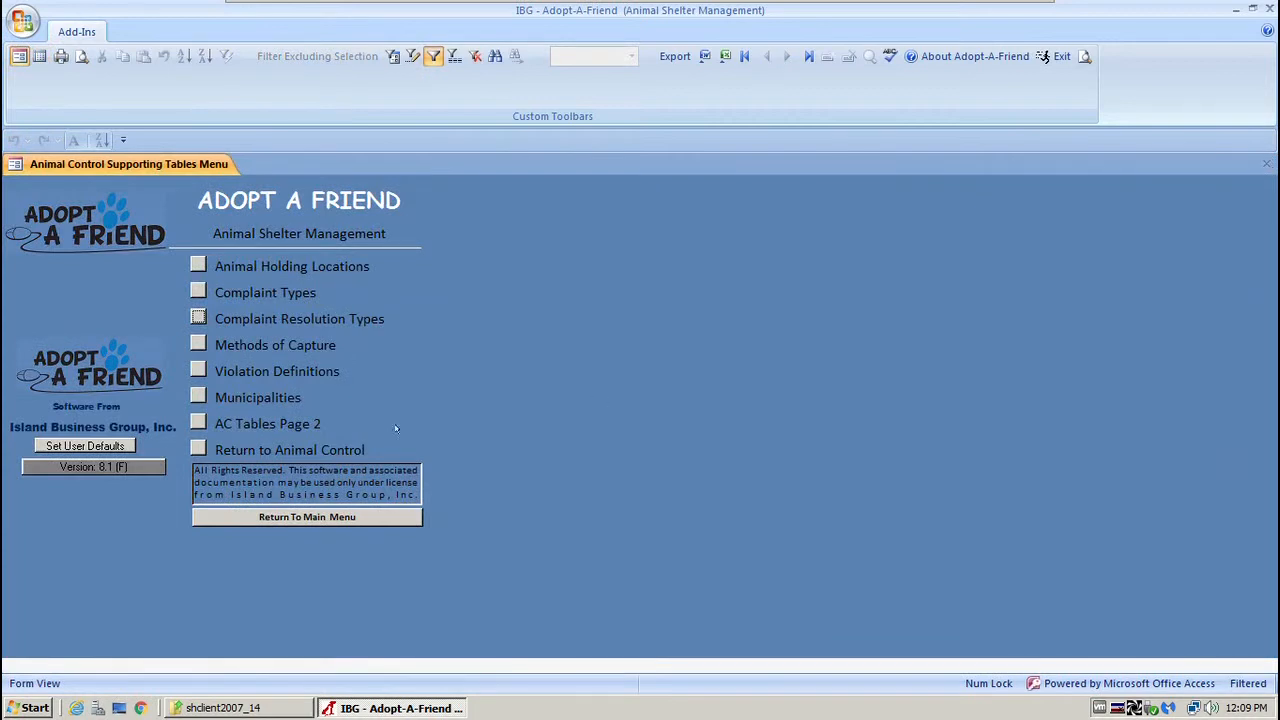
click(198, 343)
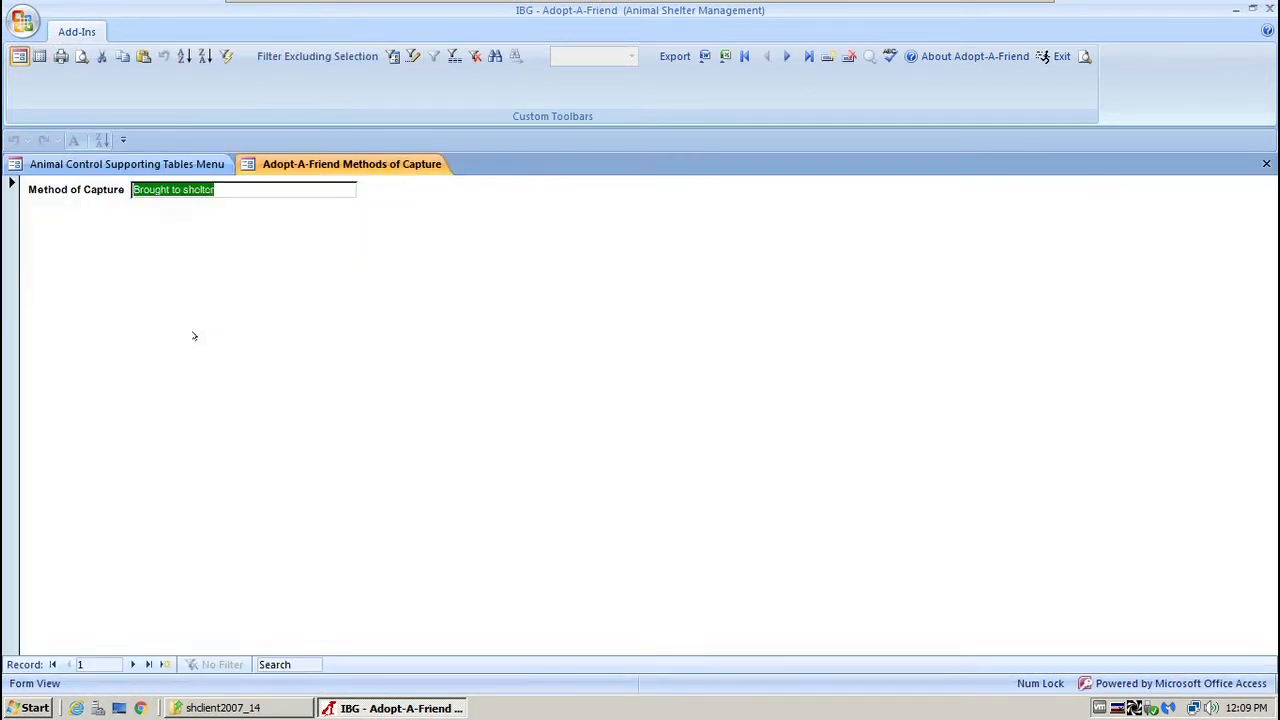
click(40, 56)
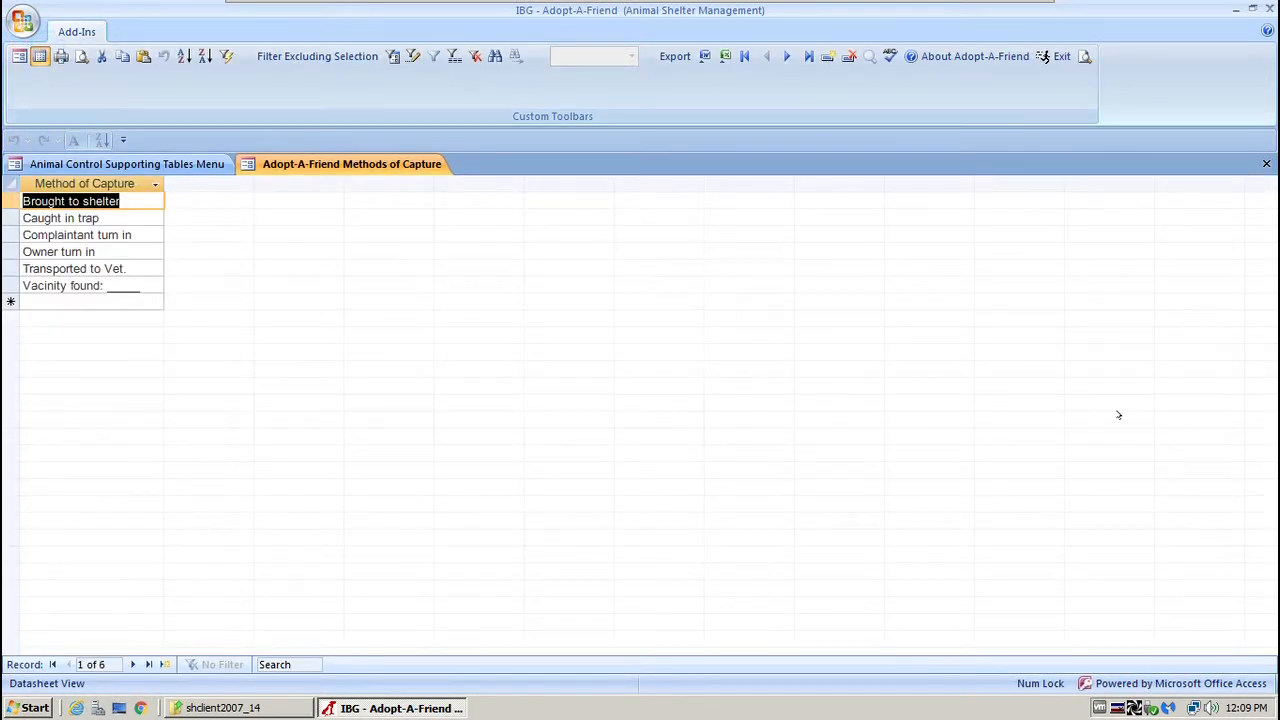
click(1266, 163)
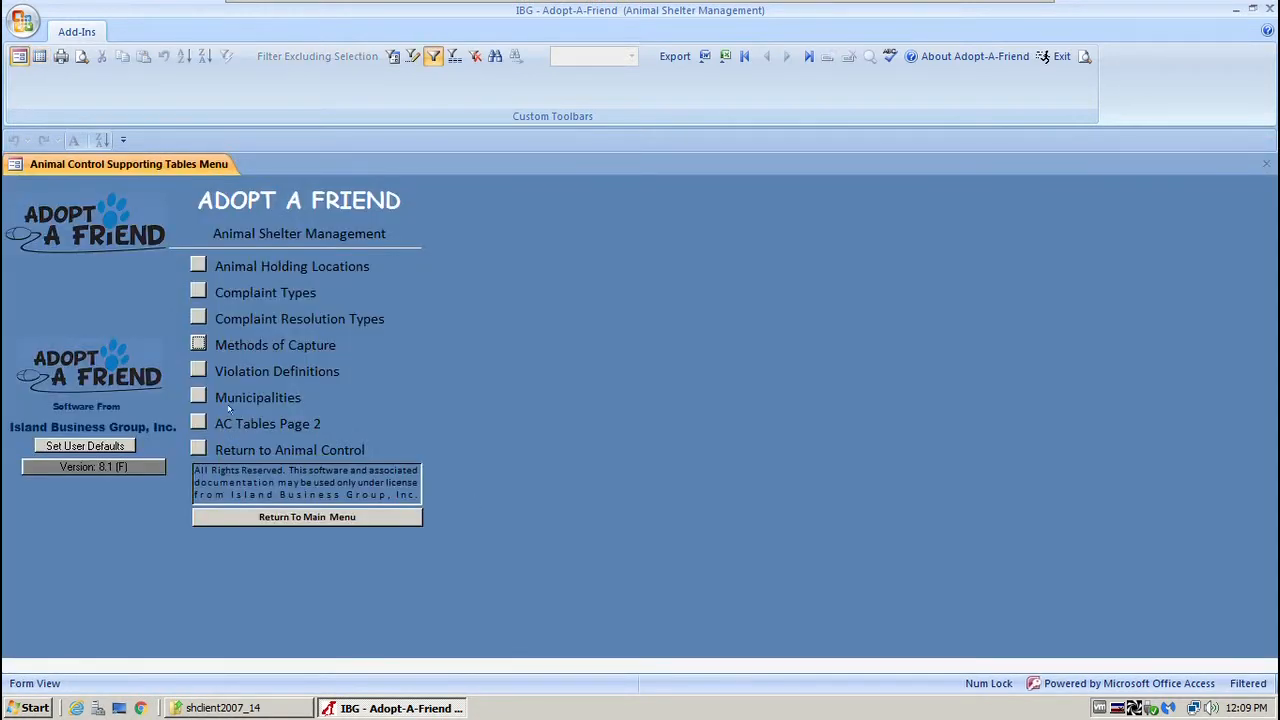
On supporting tables page 2, review the License Setup wording fields and the four AC Contact Methods.
click(197, 423)
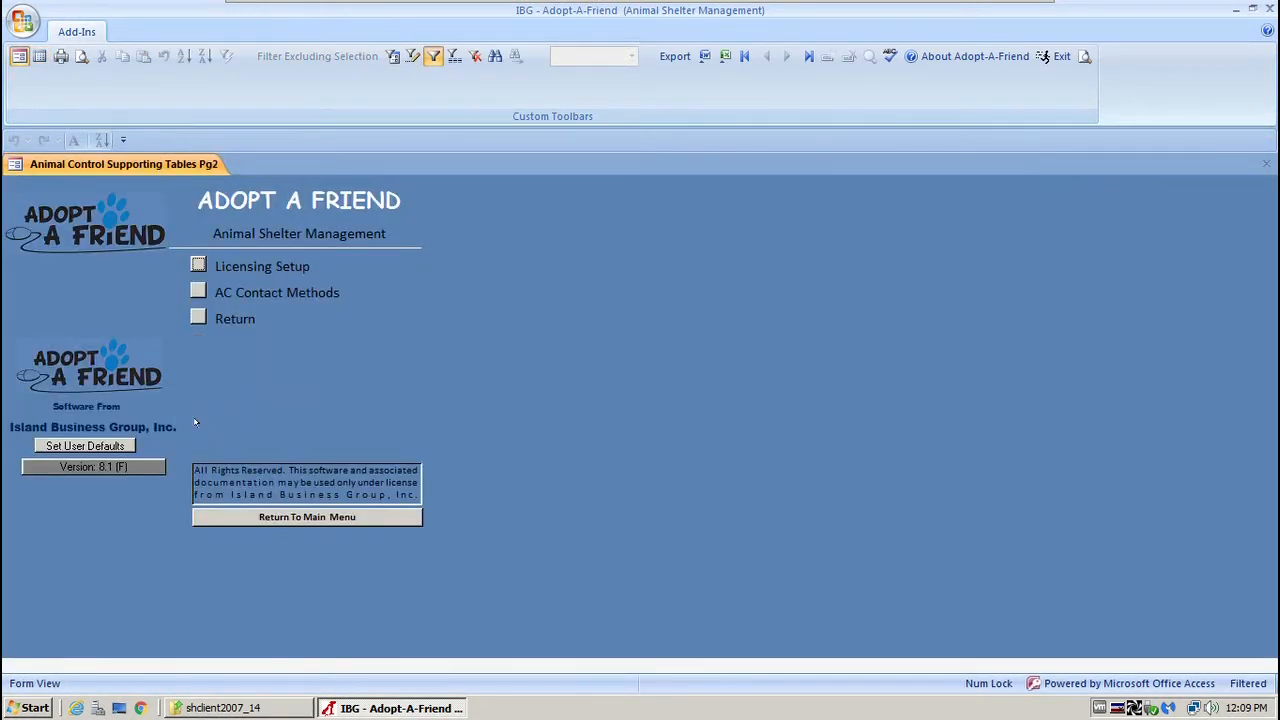
click(198, 265)
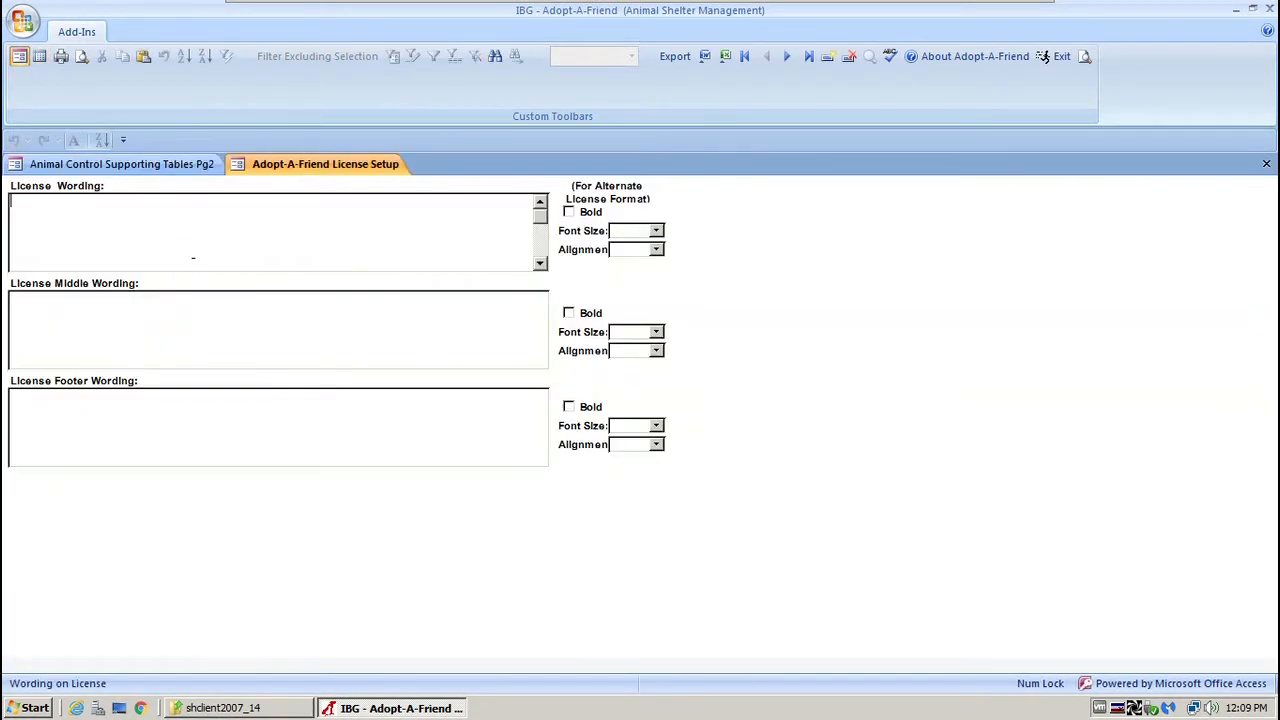
click(379, 240)
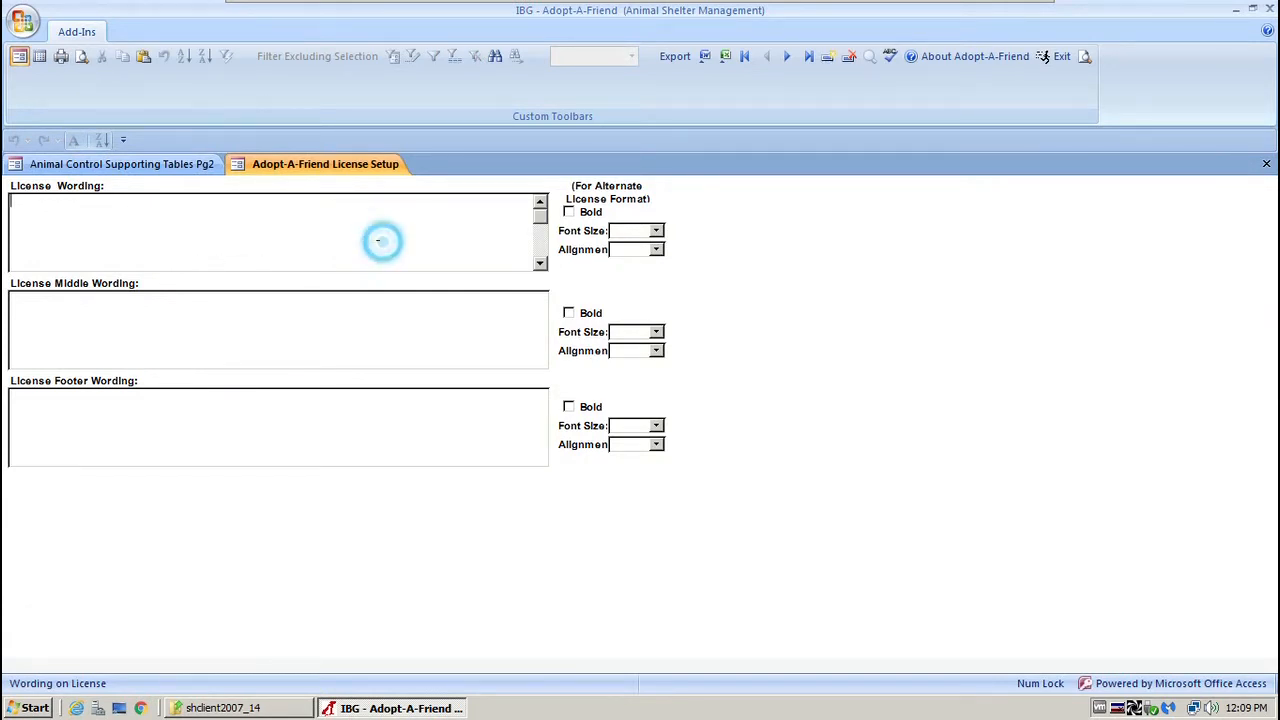
click(342, 317)
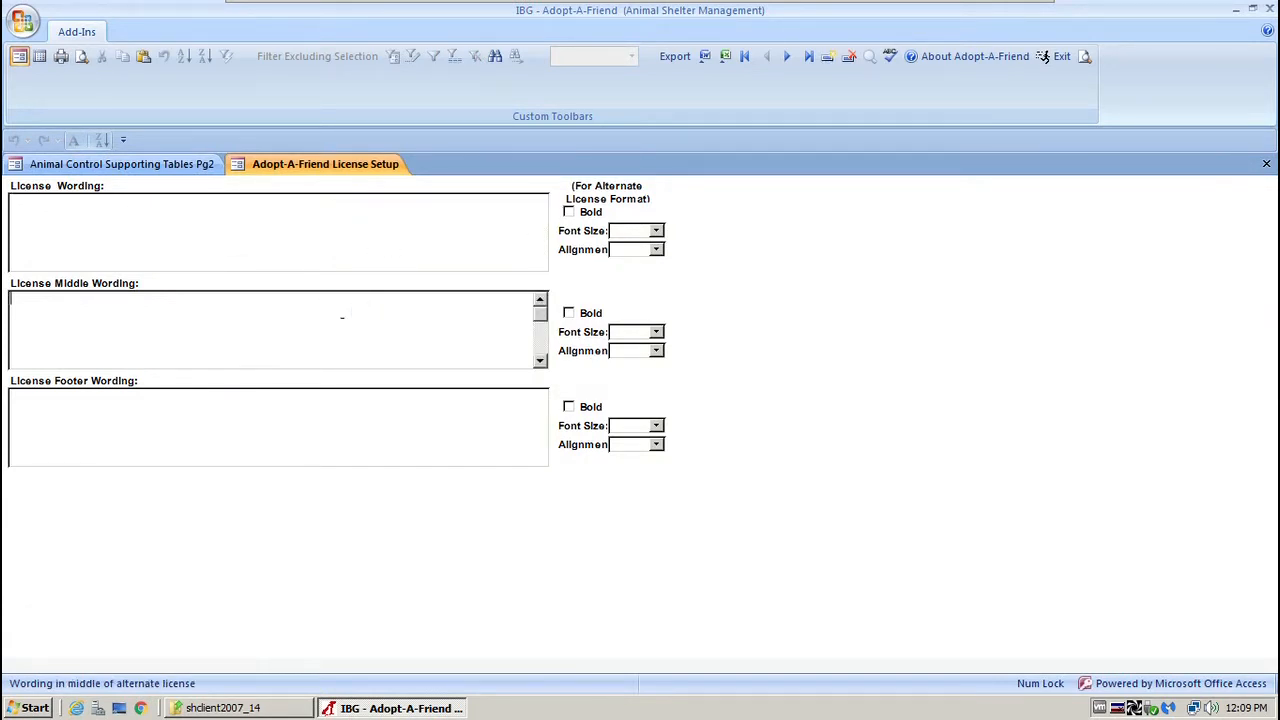
click(295, 432)
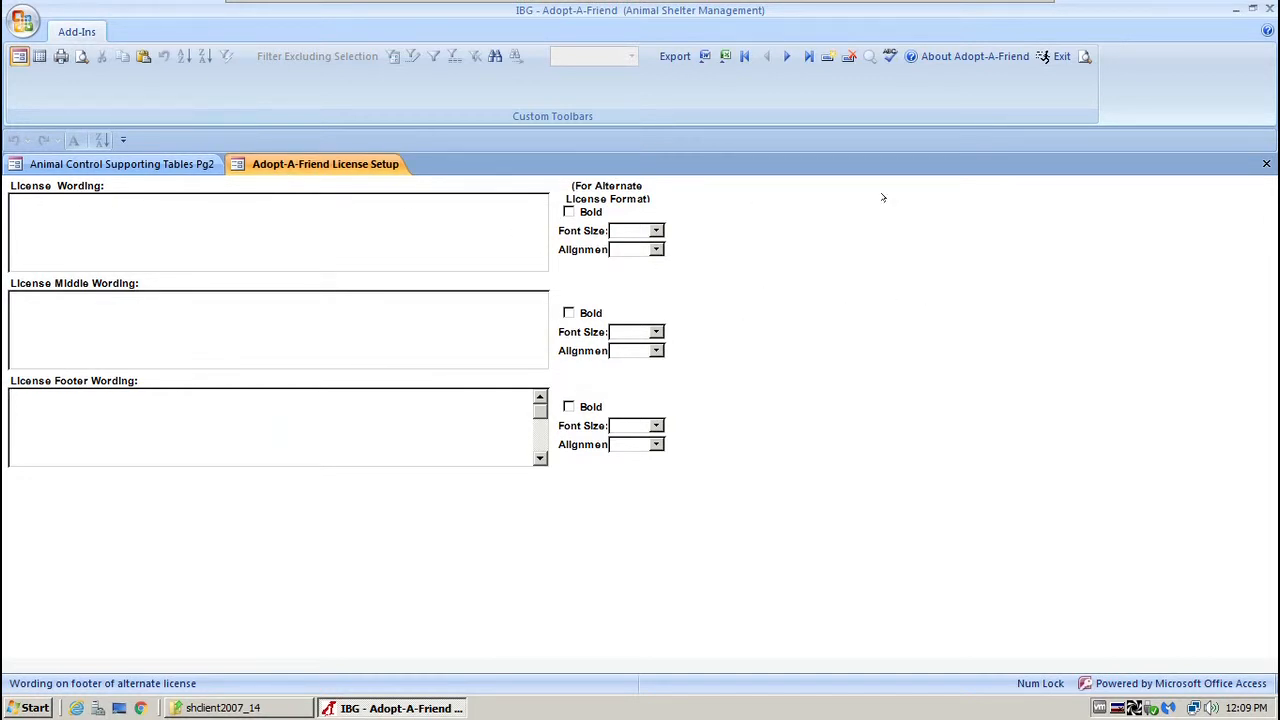
click(1265, 163)
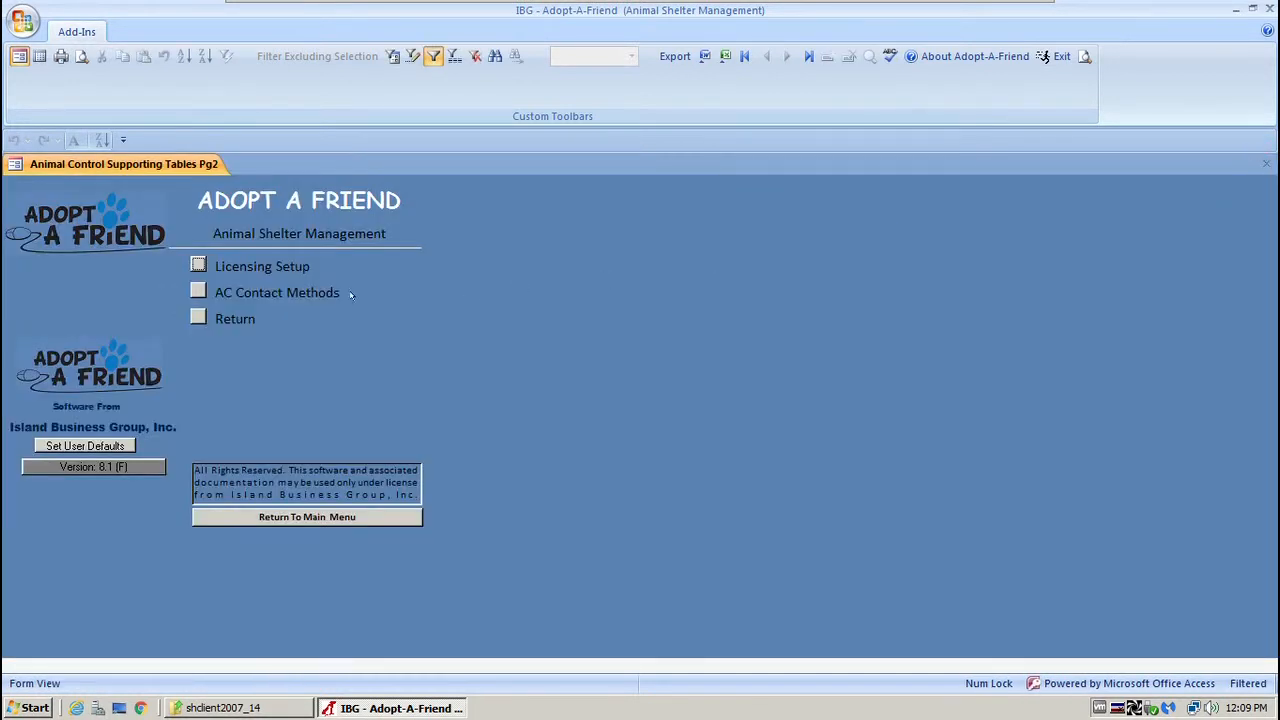
click(197, 291)
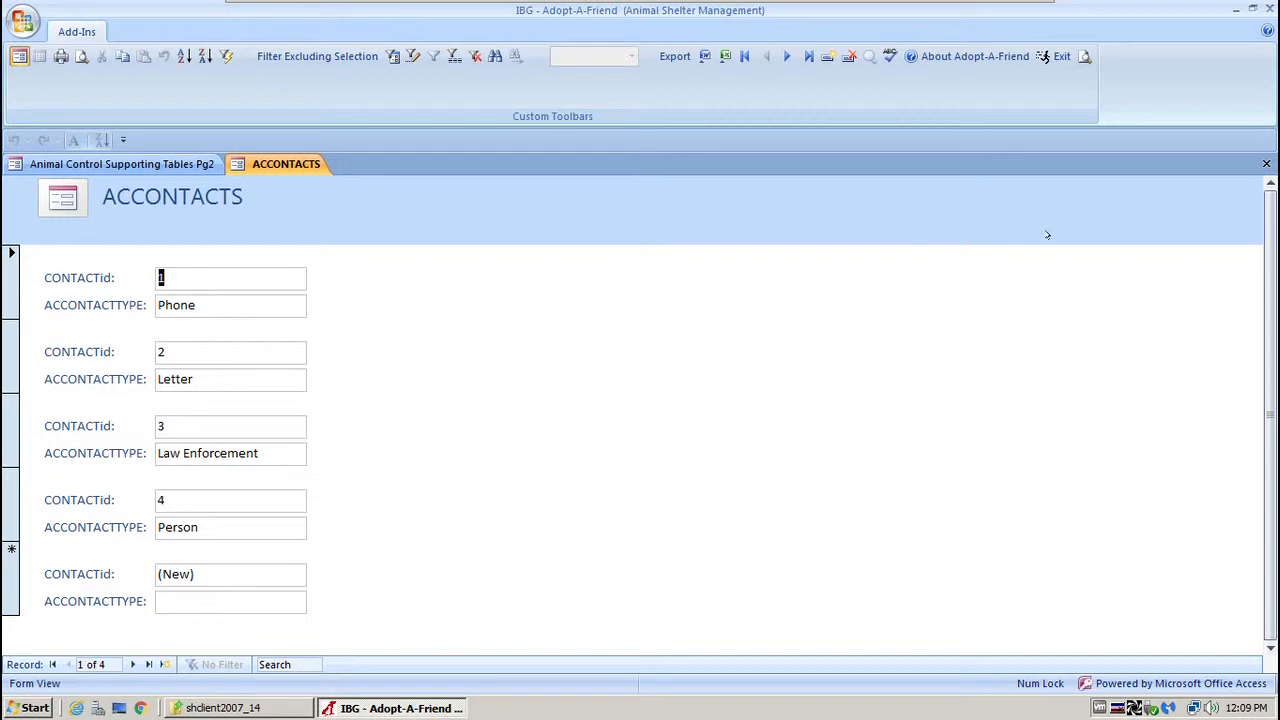
click(1266, 164)
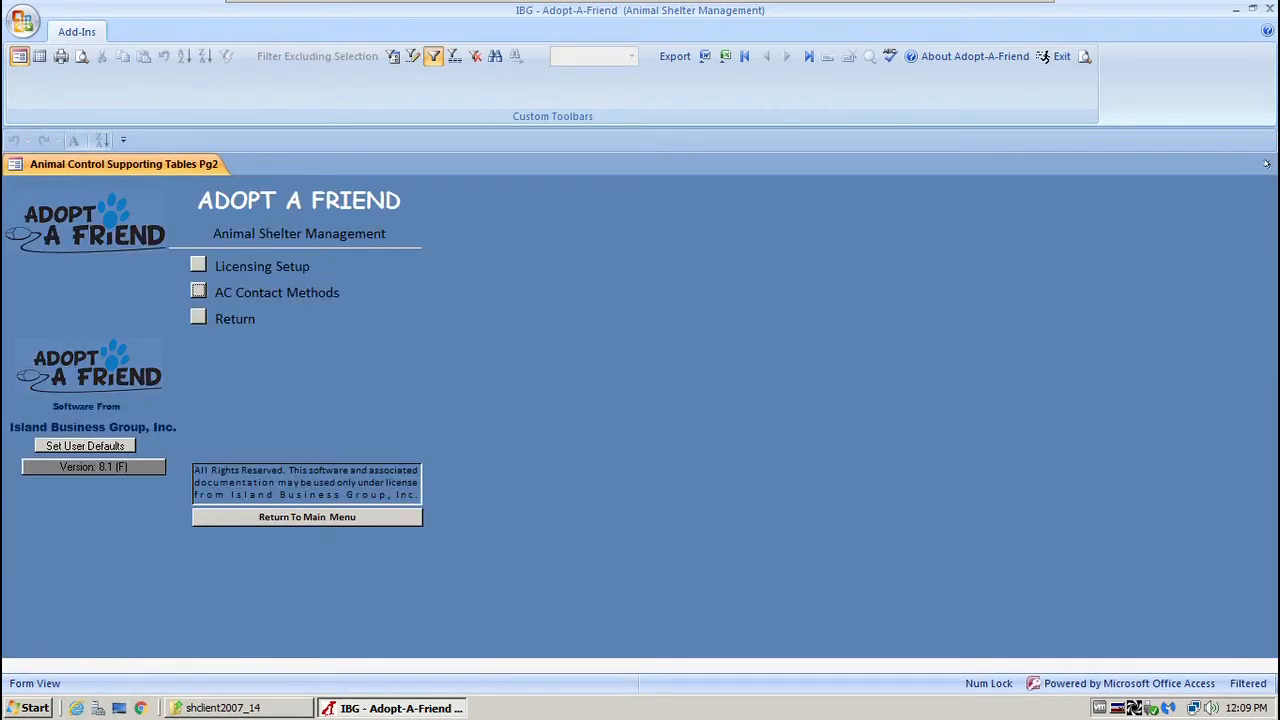
Open Appeal Types from the Financial supporting tables and list all of them in Datasheet View.
click(291, 514)
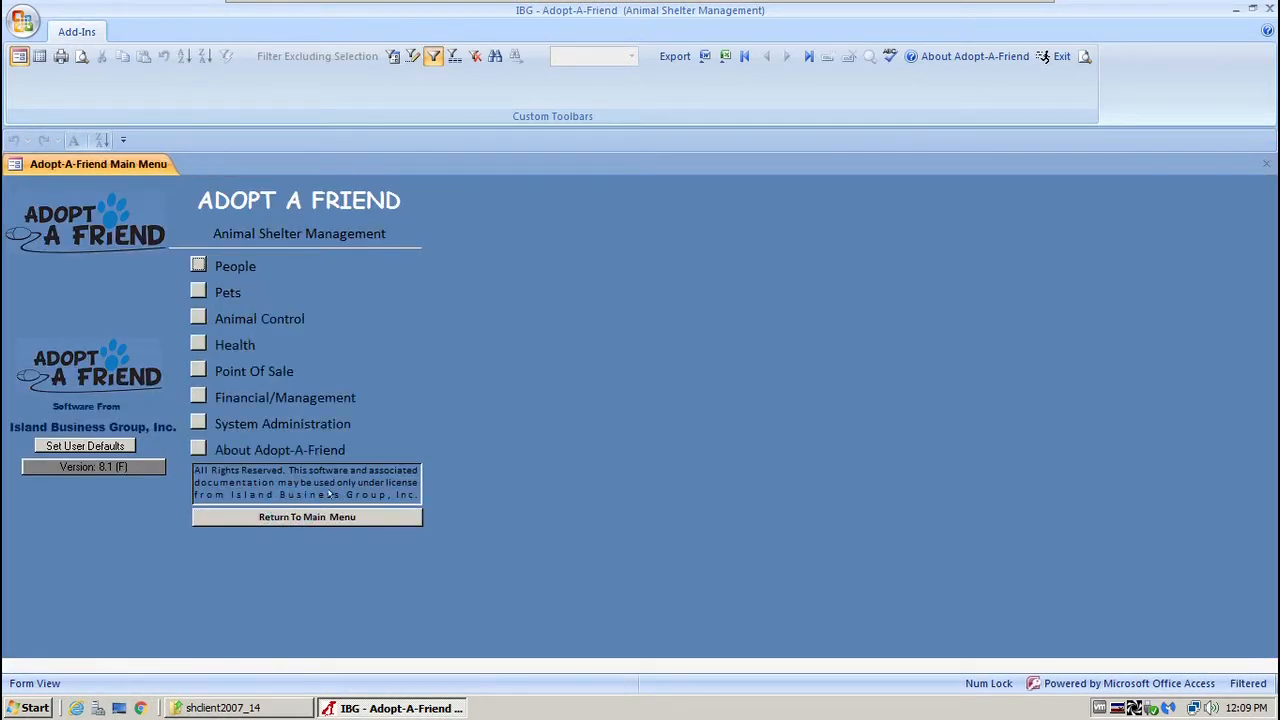
click(195, 397)
click(197, 397)
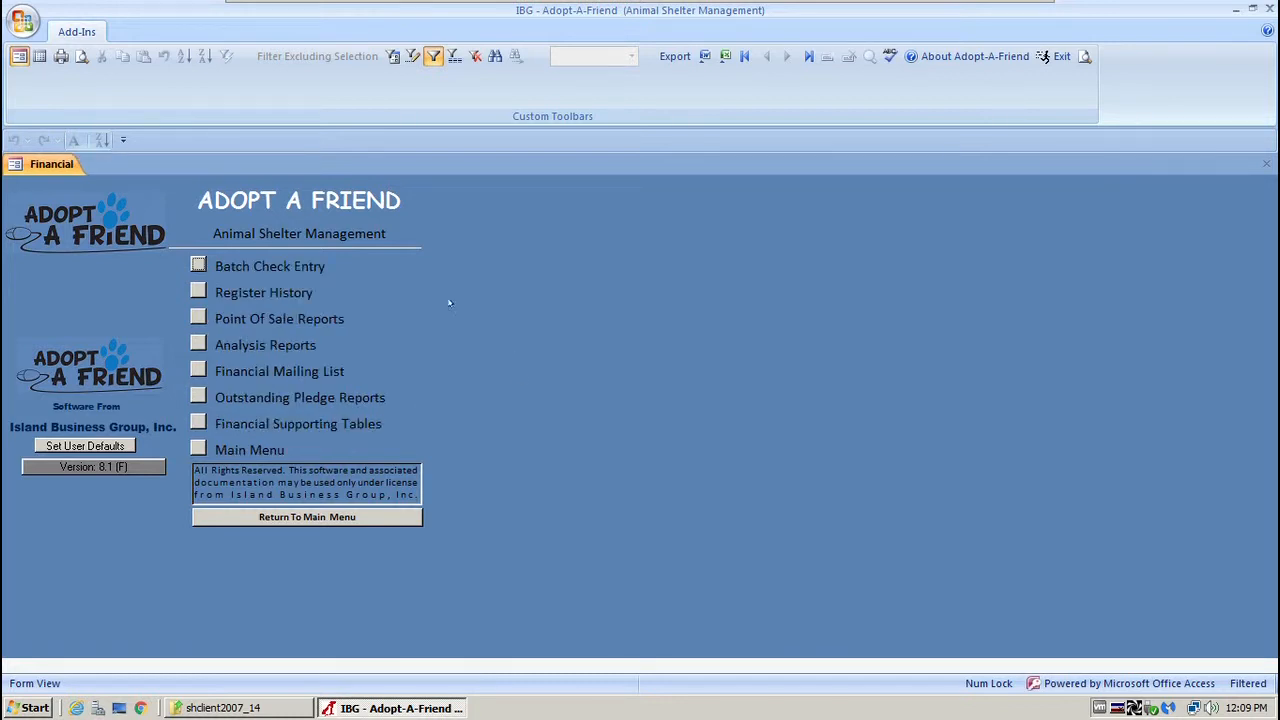
click(196, 423)
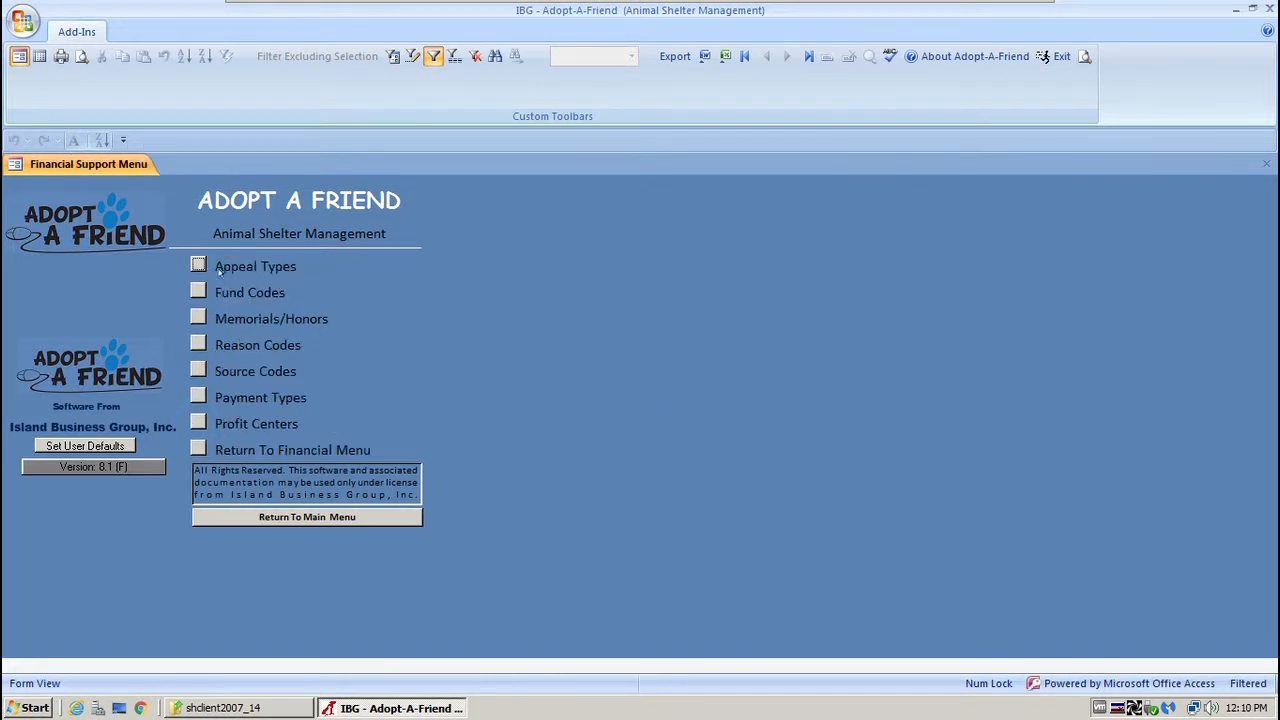
click(198, 264)
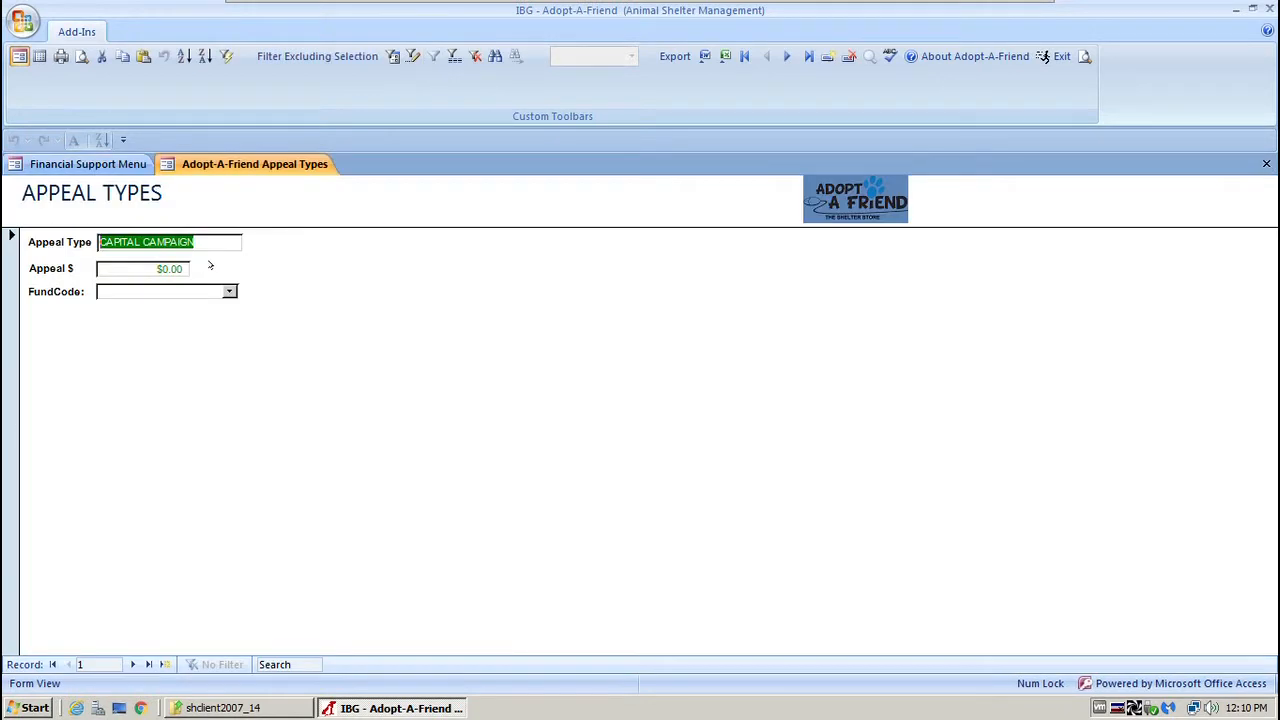
click(40, 56)
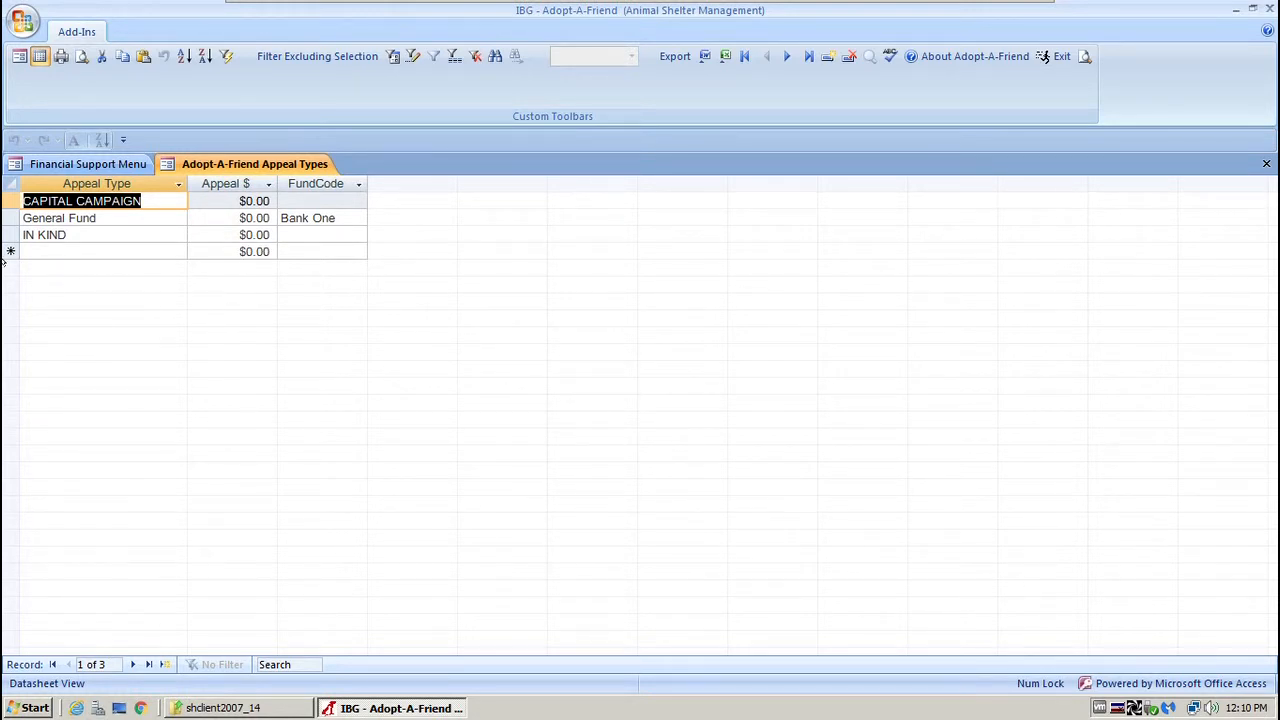
Add a new 'Holiday Gala' appeal type row with an Appeal $ amount of 25.
click(5, 214)
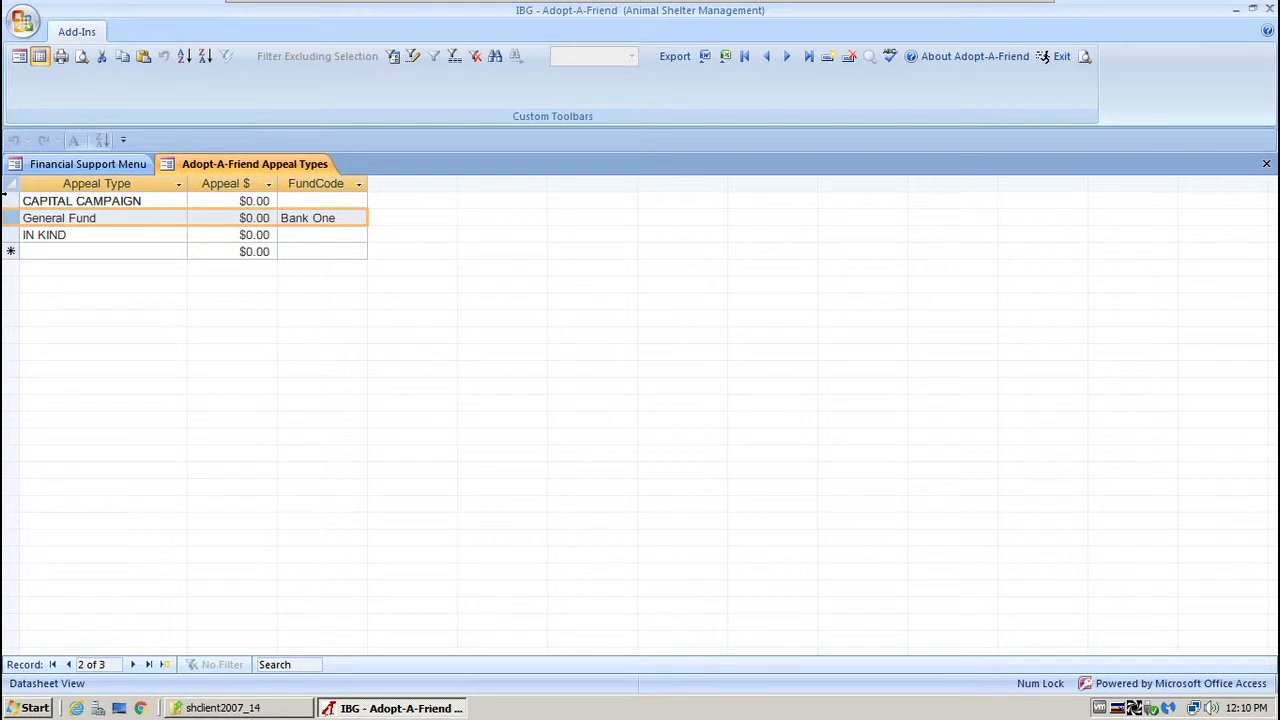
click(6, 200)
click(89, 252)
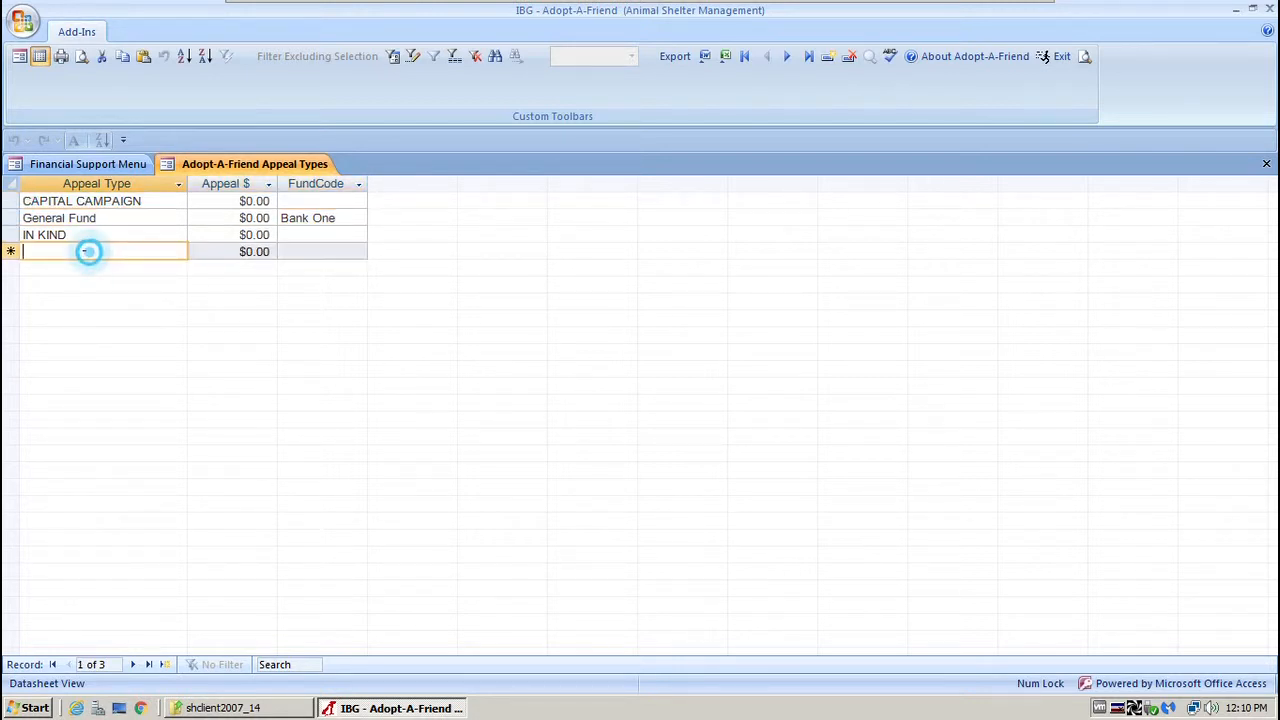
text(Ho)
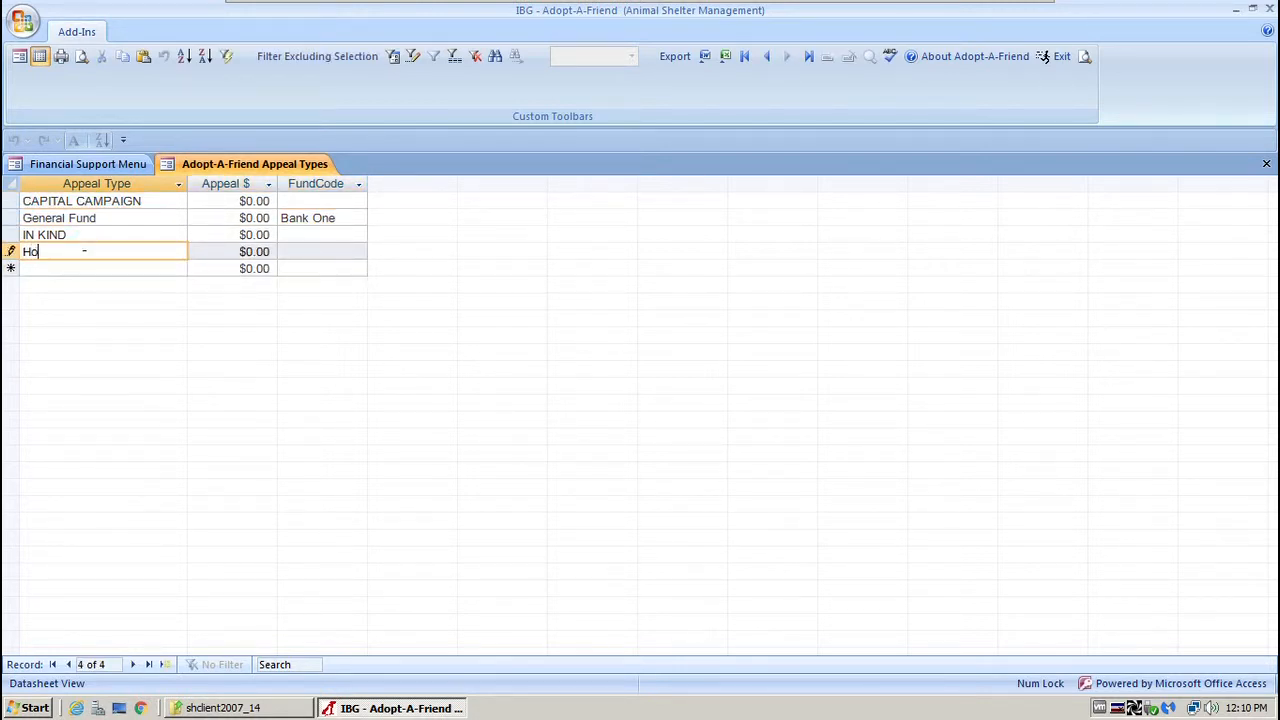
text(liday Gala)
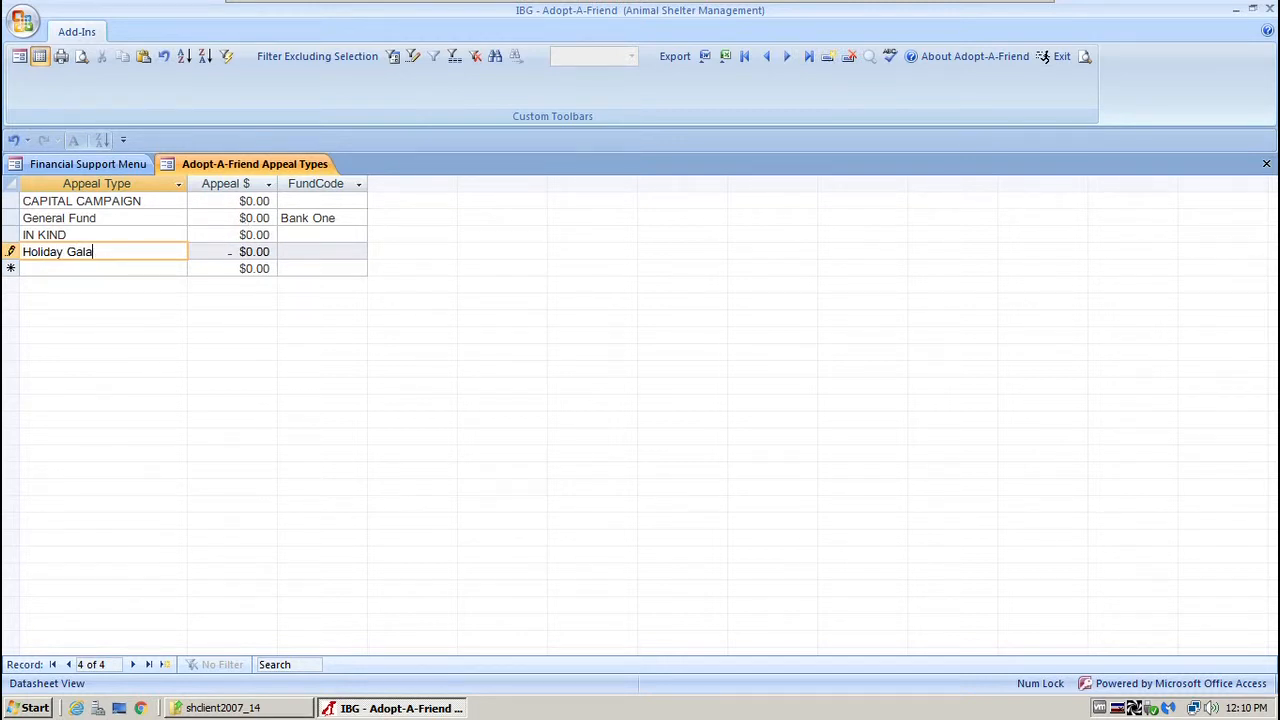
click(232, 251)
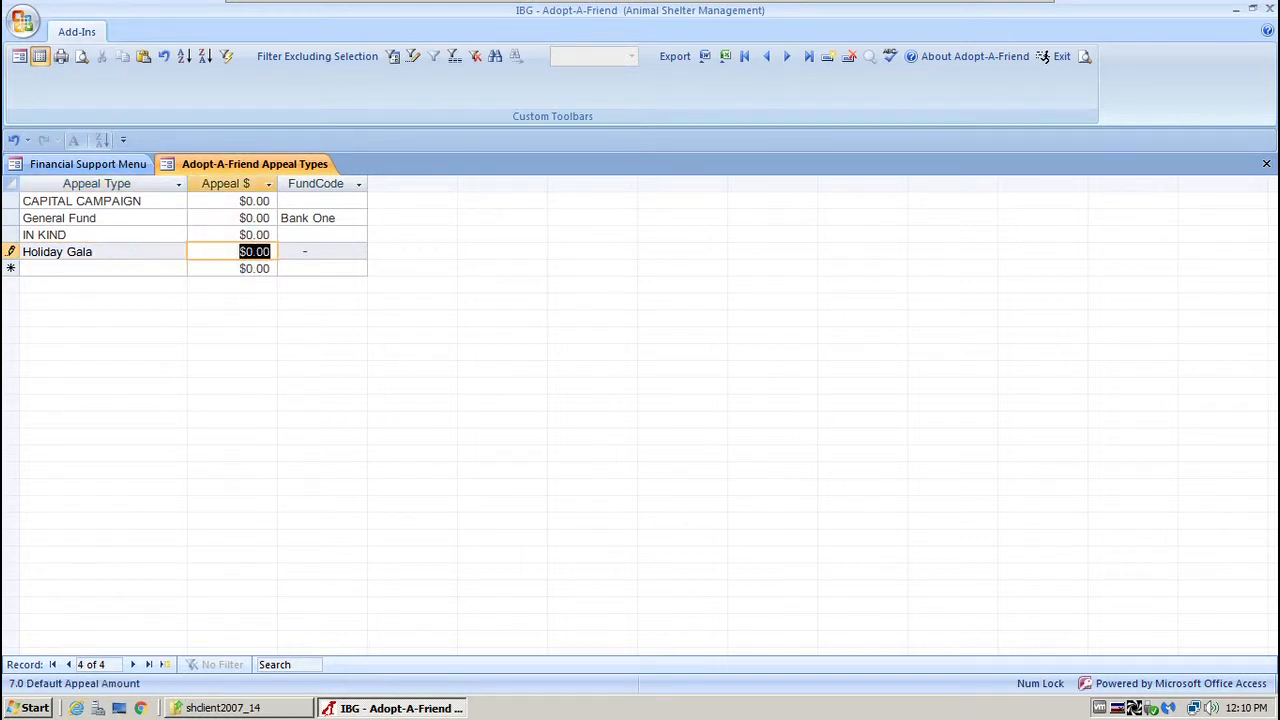
text(25)
click(168, 268)
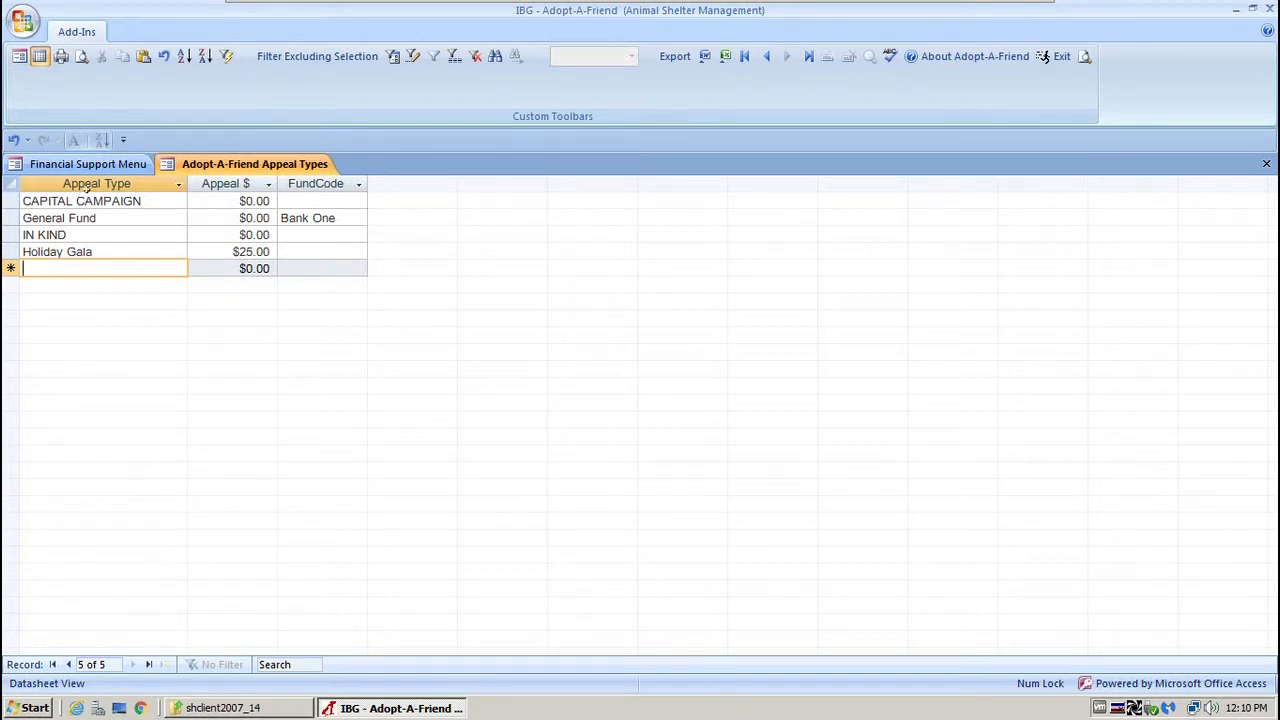
Close the Appeal Types table, then review and close the Fund Codes form.
click(1266, 162)
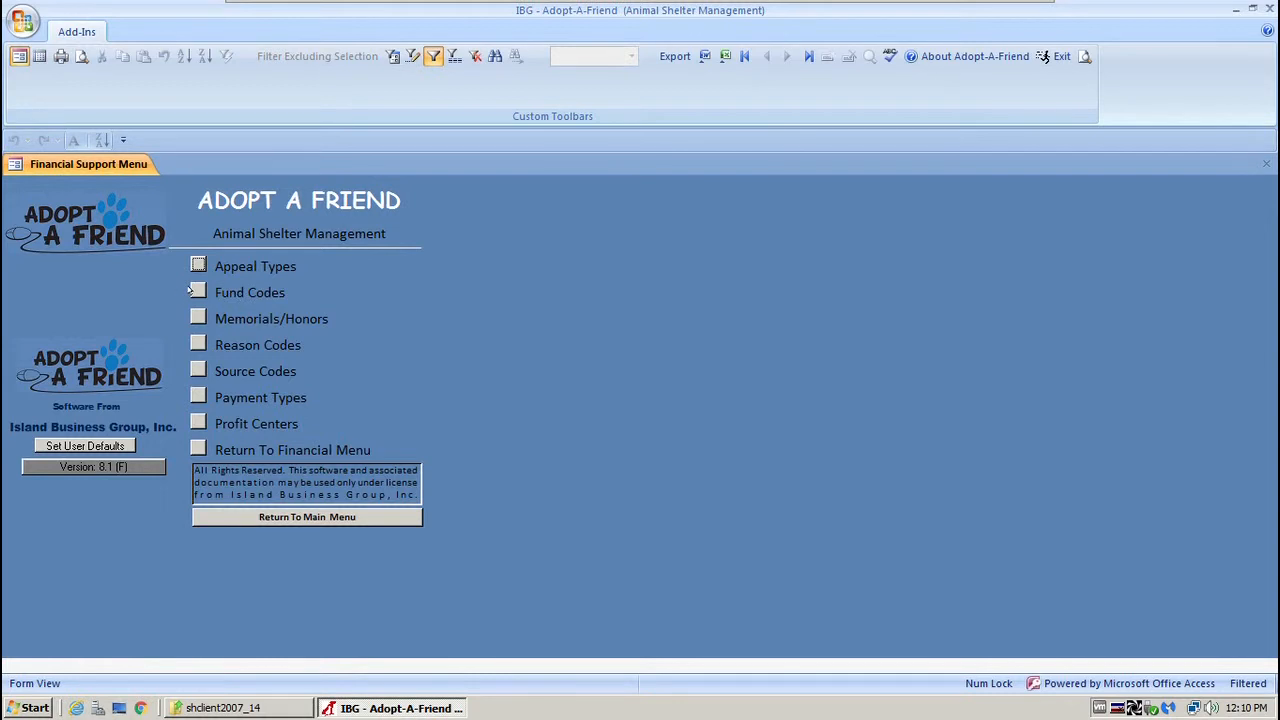
click(195, 290)
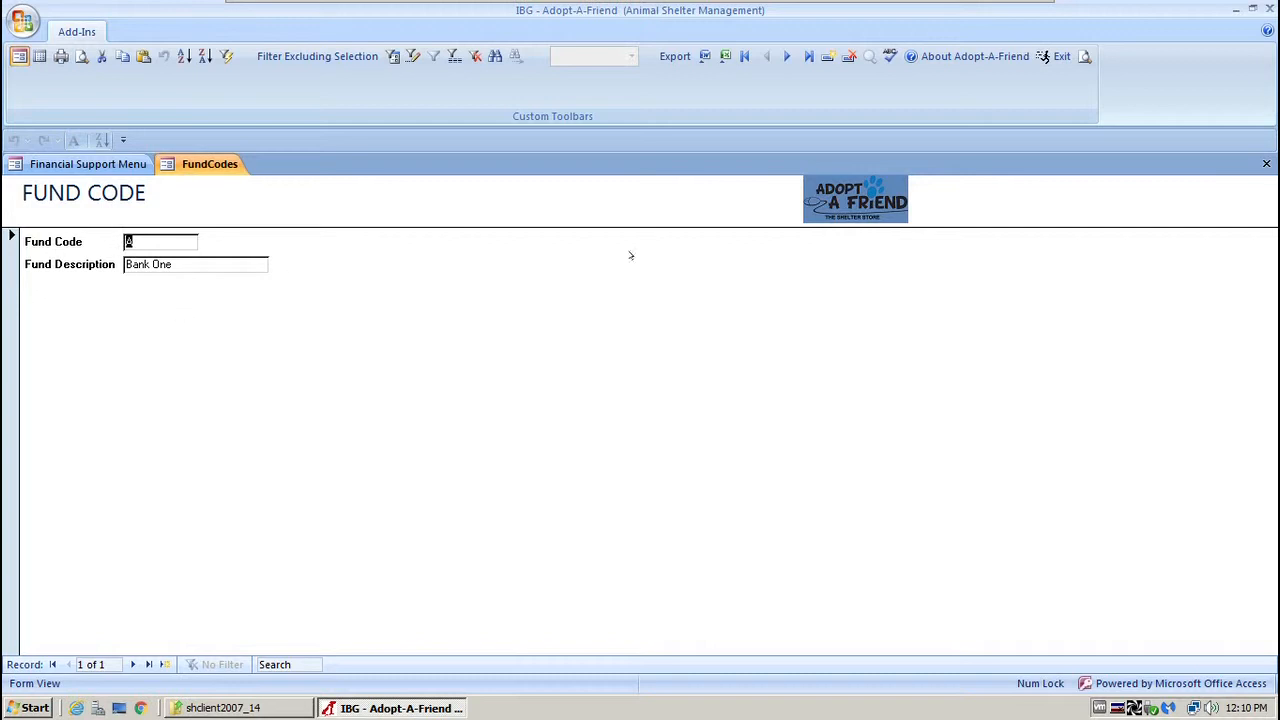
click(1266, 163)
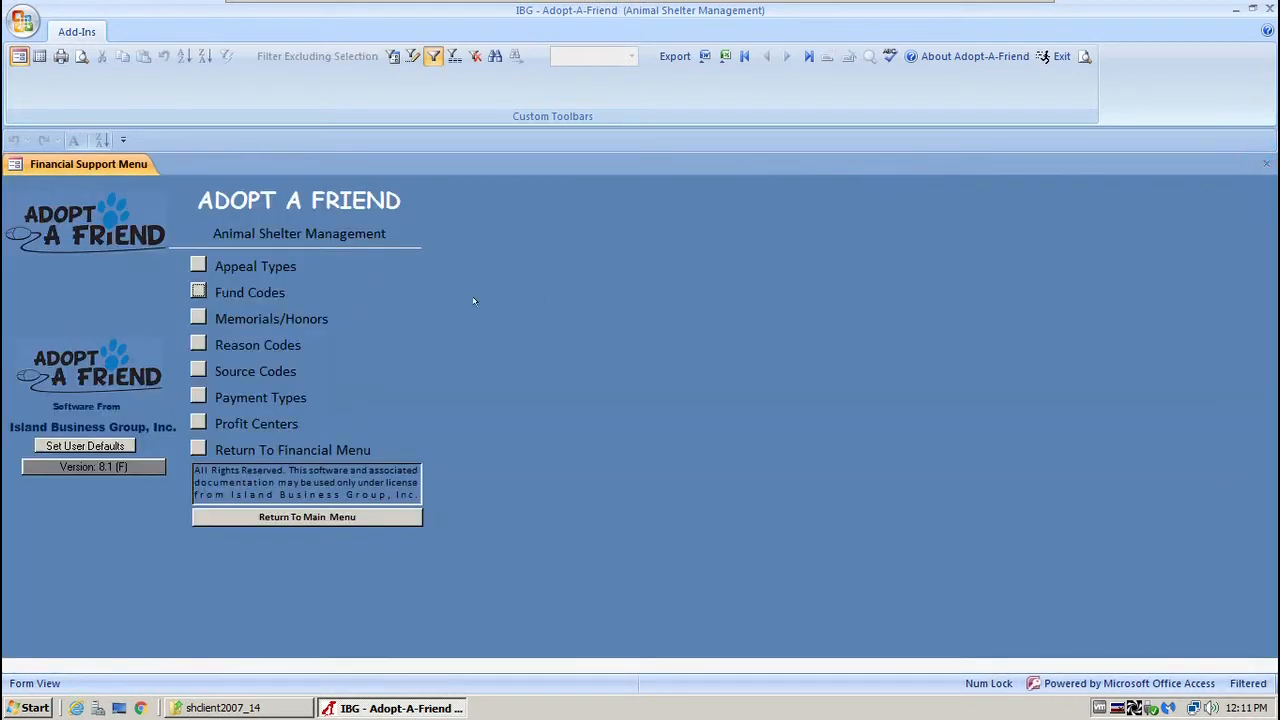
Review the Memorials/Honors family name and address fields, then view the General Fund Gift reason code.
click(198, 318)
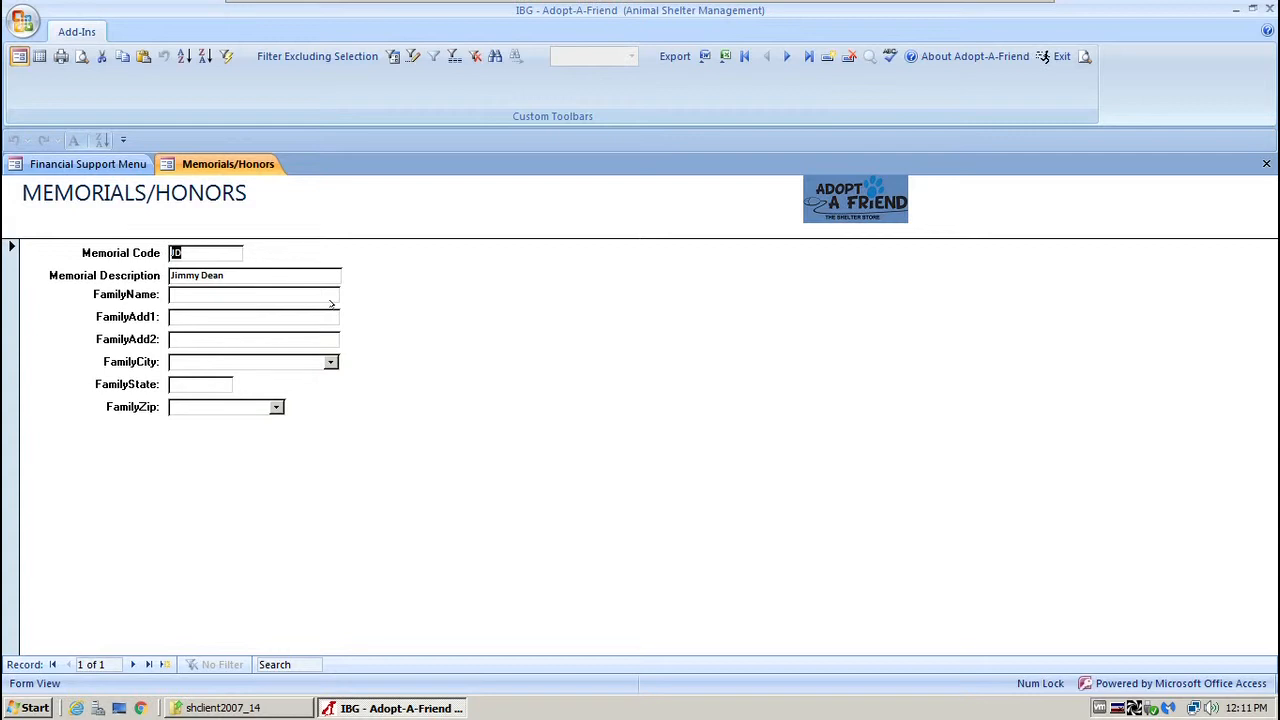
click(229, 293)
click(200, 318)
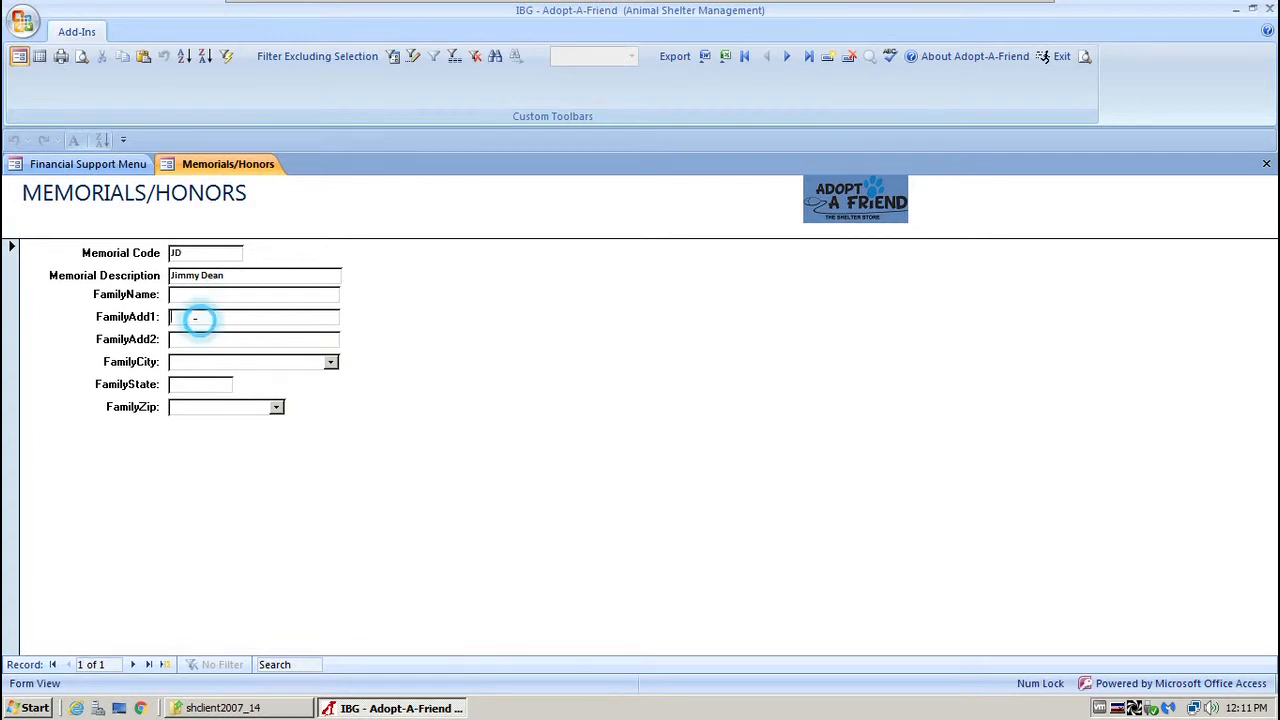
click(199, 340)
click(198, 362)
click(190, 381)
click(186, 405)
click(190, 253)
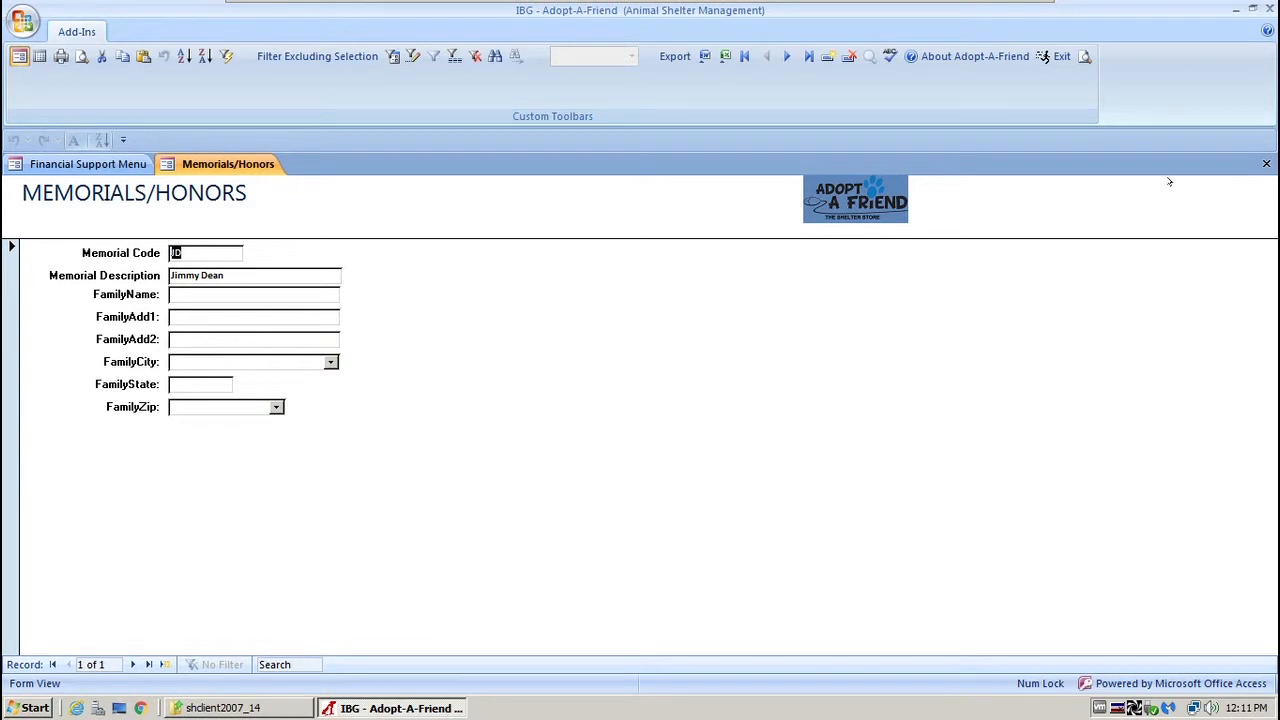
click(1265, 164)
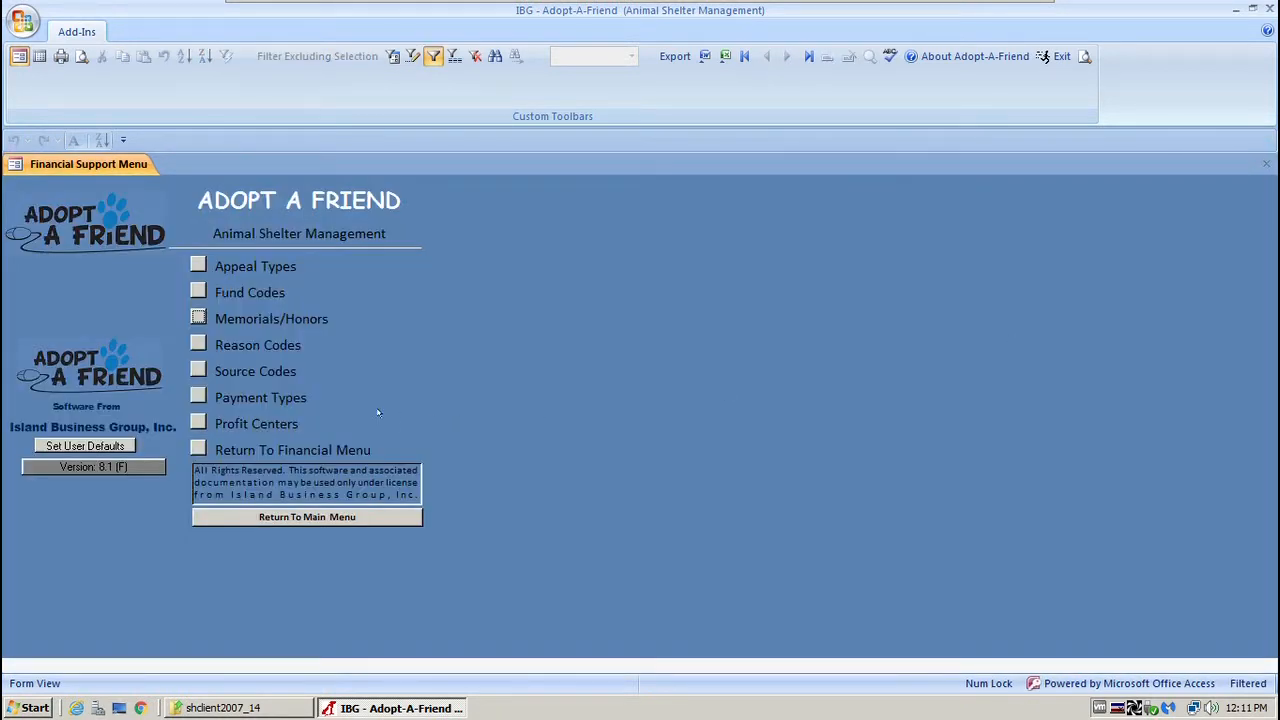
click(197, 343)
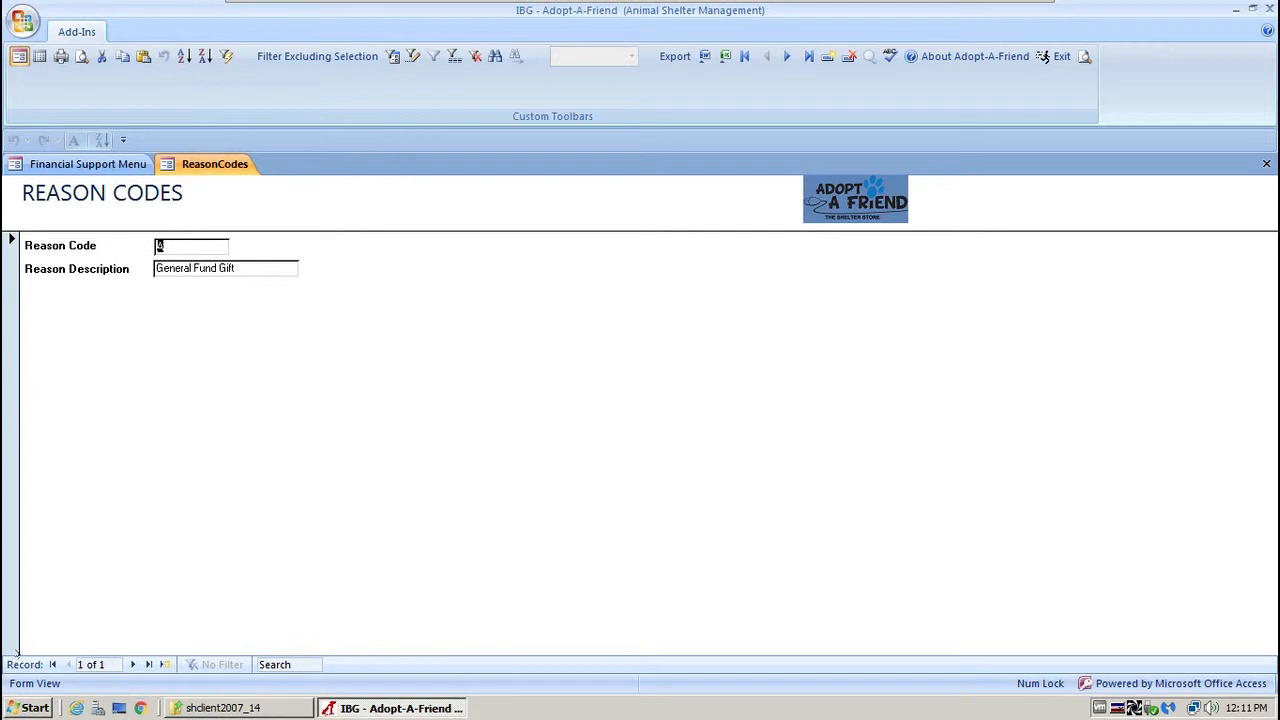
click(1266, 163)
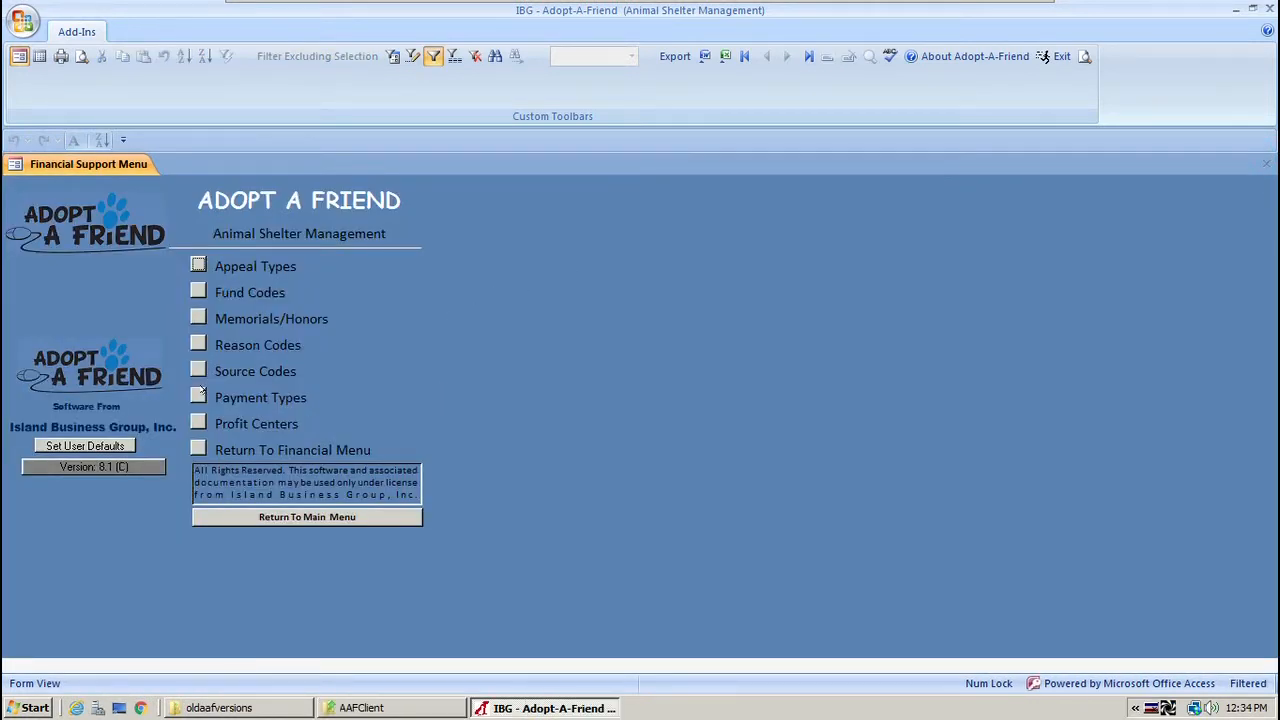
click(192, 369)
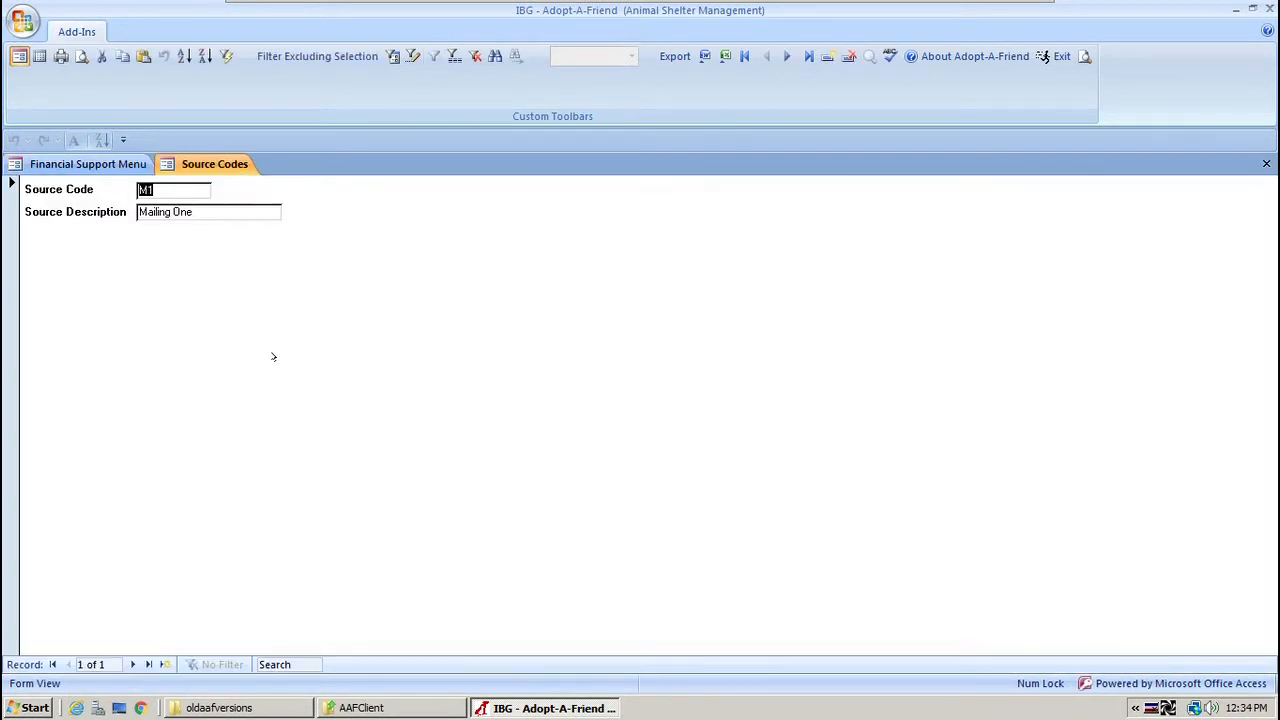
drag(205, 212, 138, 214)
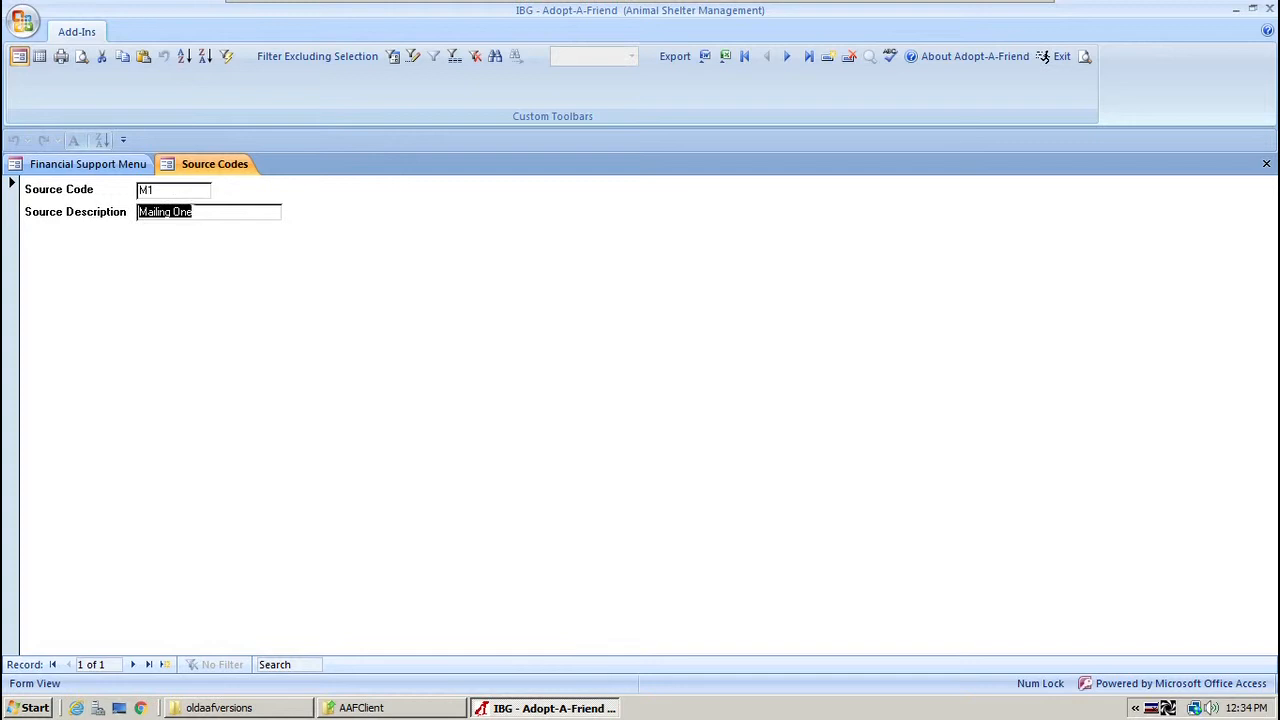
click(188, 188)
drag(205, 211, 134, 212)
click(1266, 163)
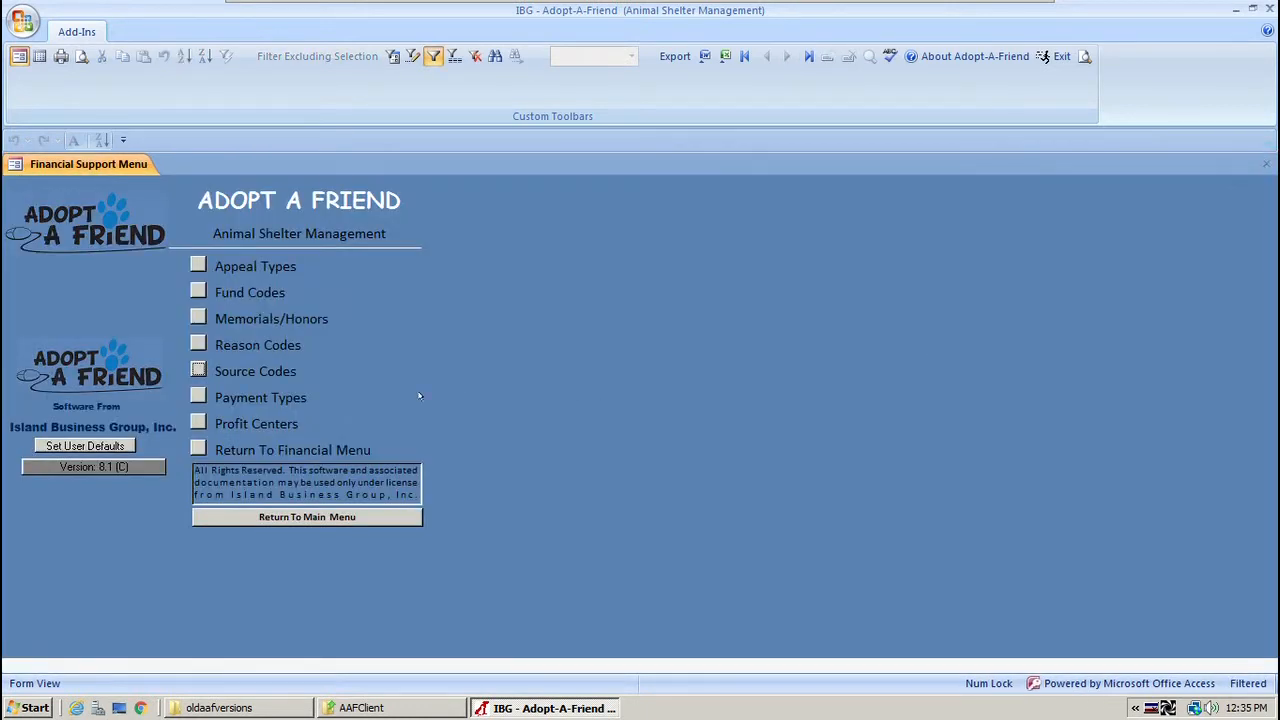
click(198, 397)
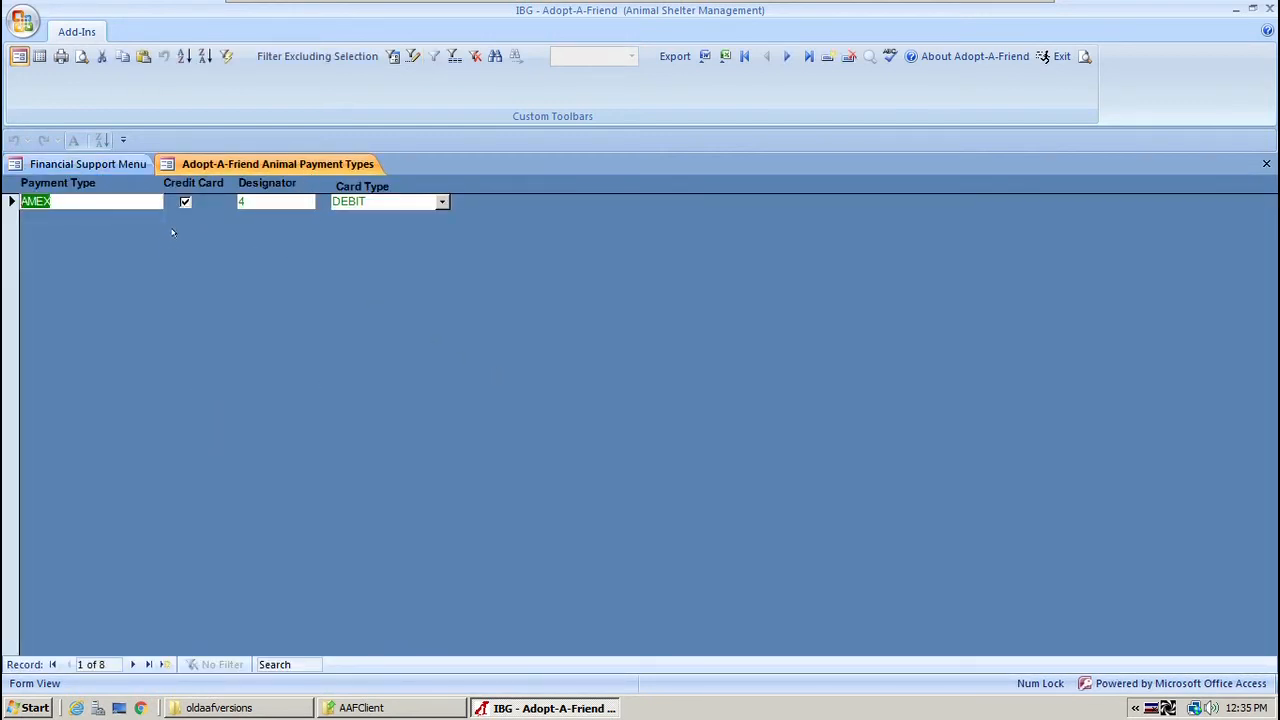
click(185, 201)
click(132, 664)
click(132, 664)
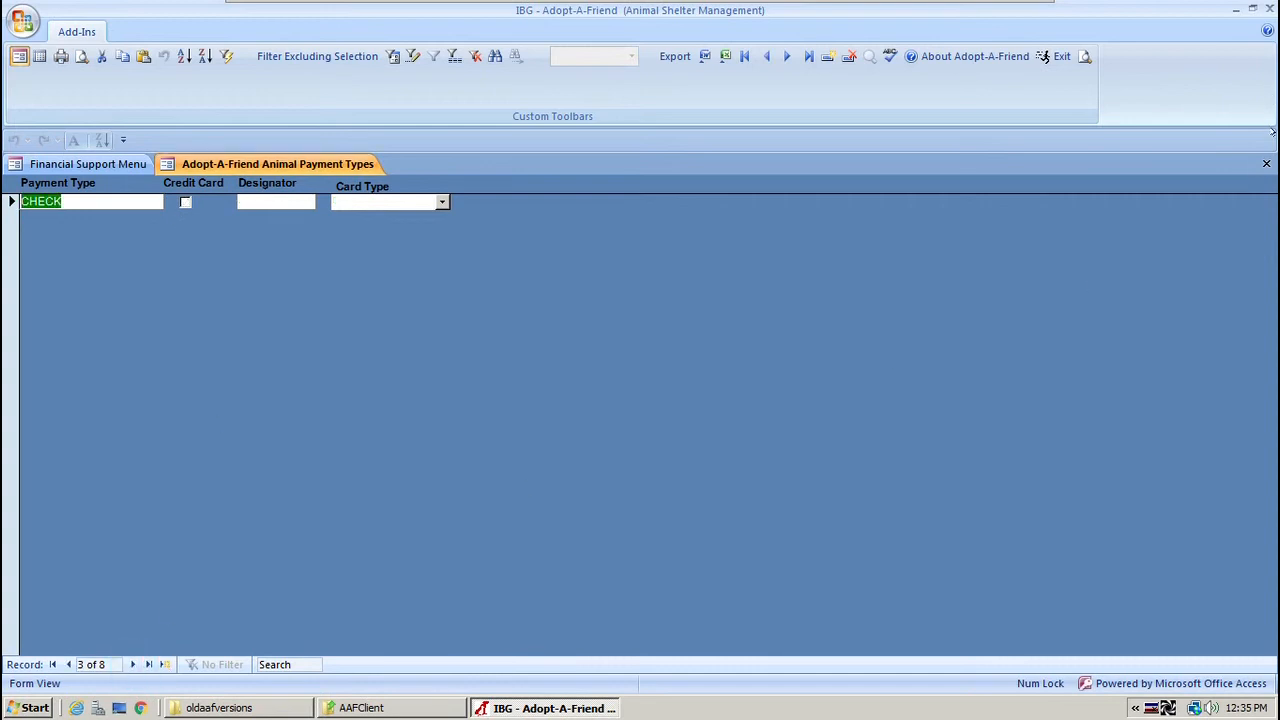
click(1264, 162)
click(1265, 162)
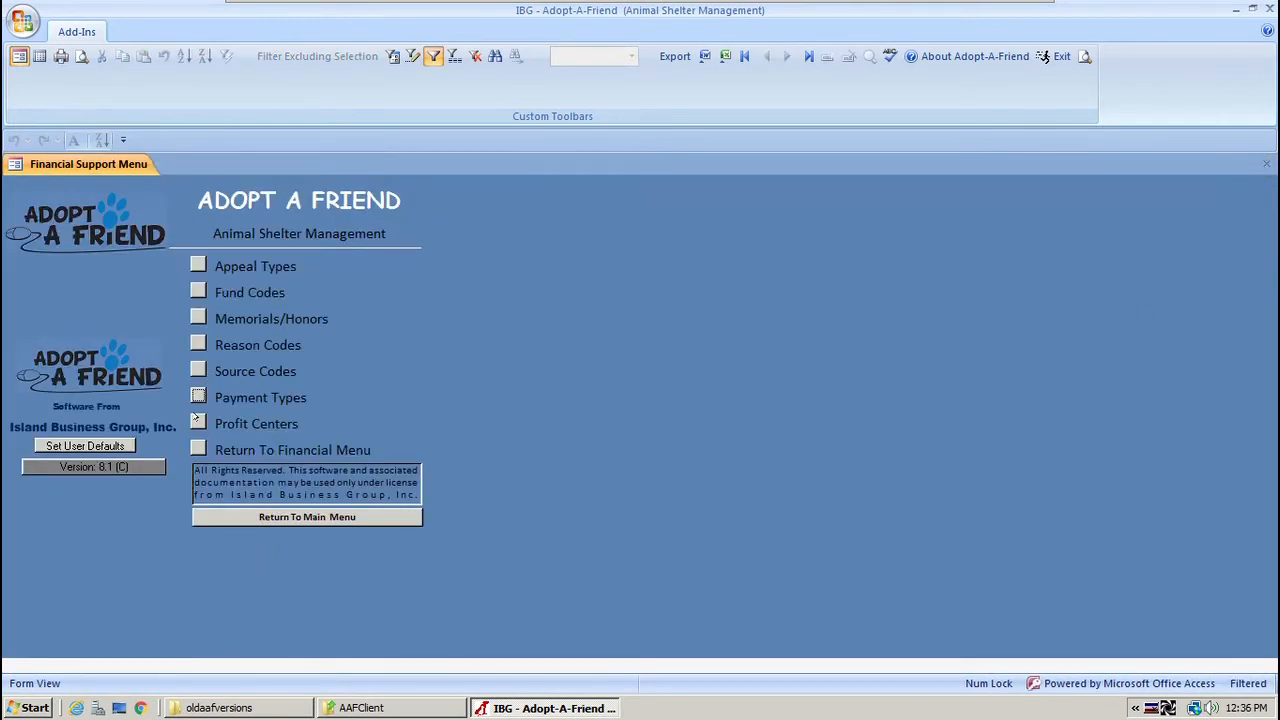
click(198, 423)
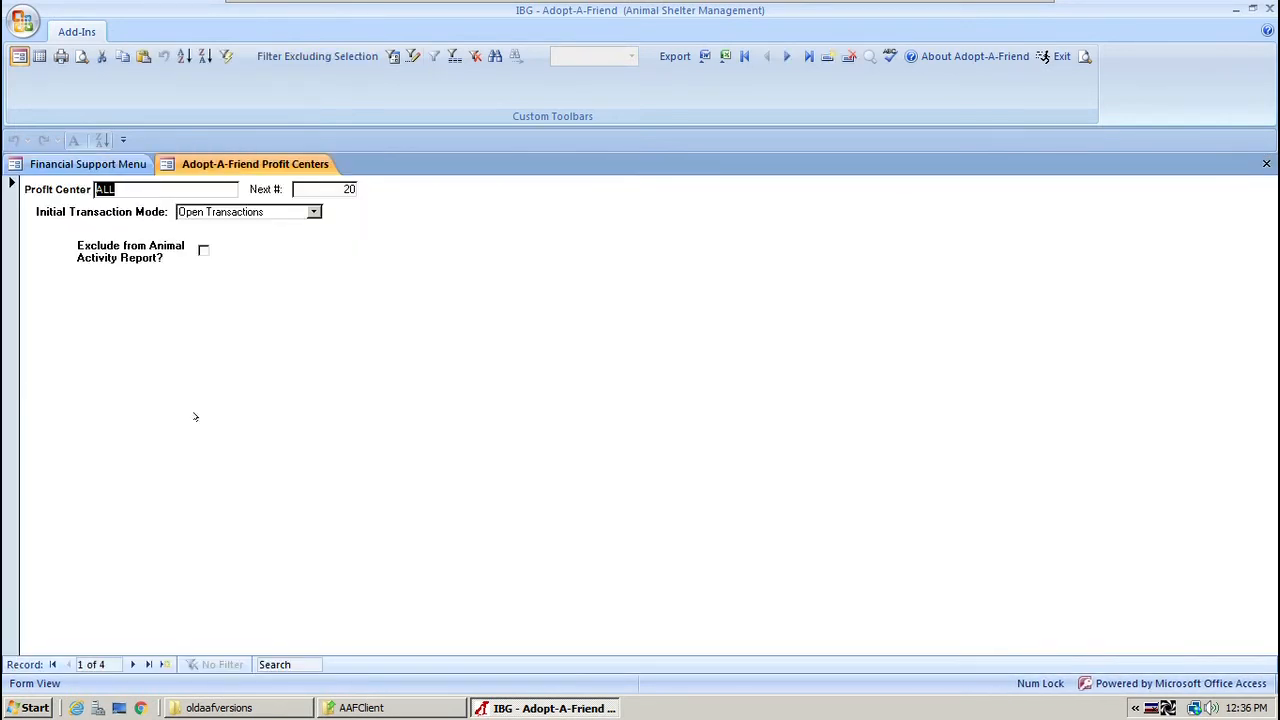
click(132, 664)
click(133, 664)
click(133, 664)
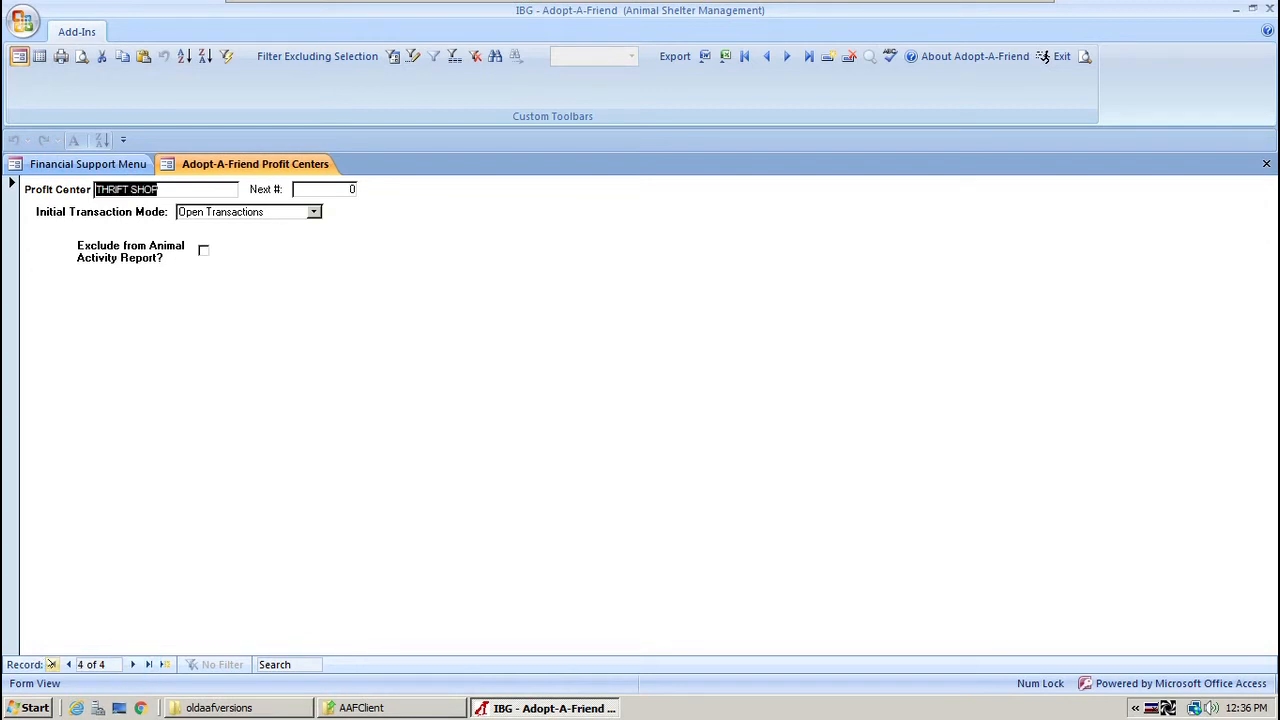
click(53, 664)
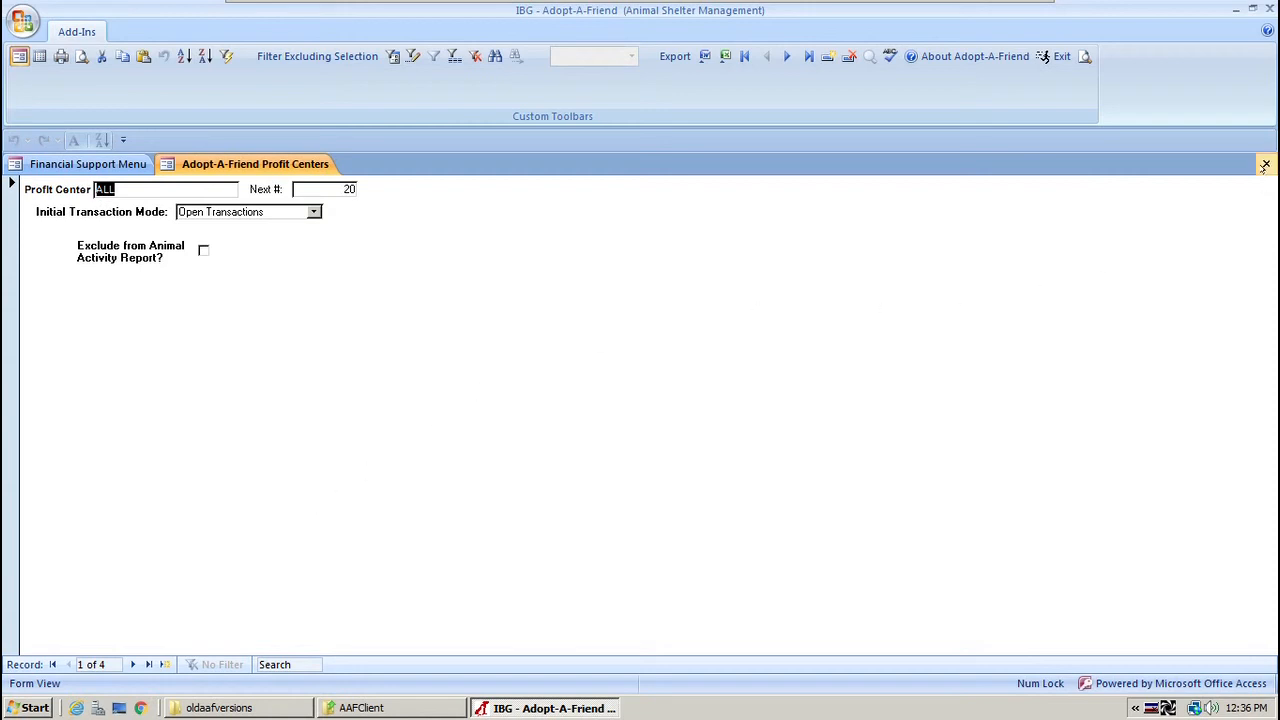
click(1266, 164)
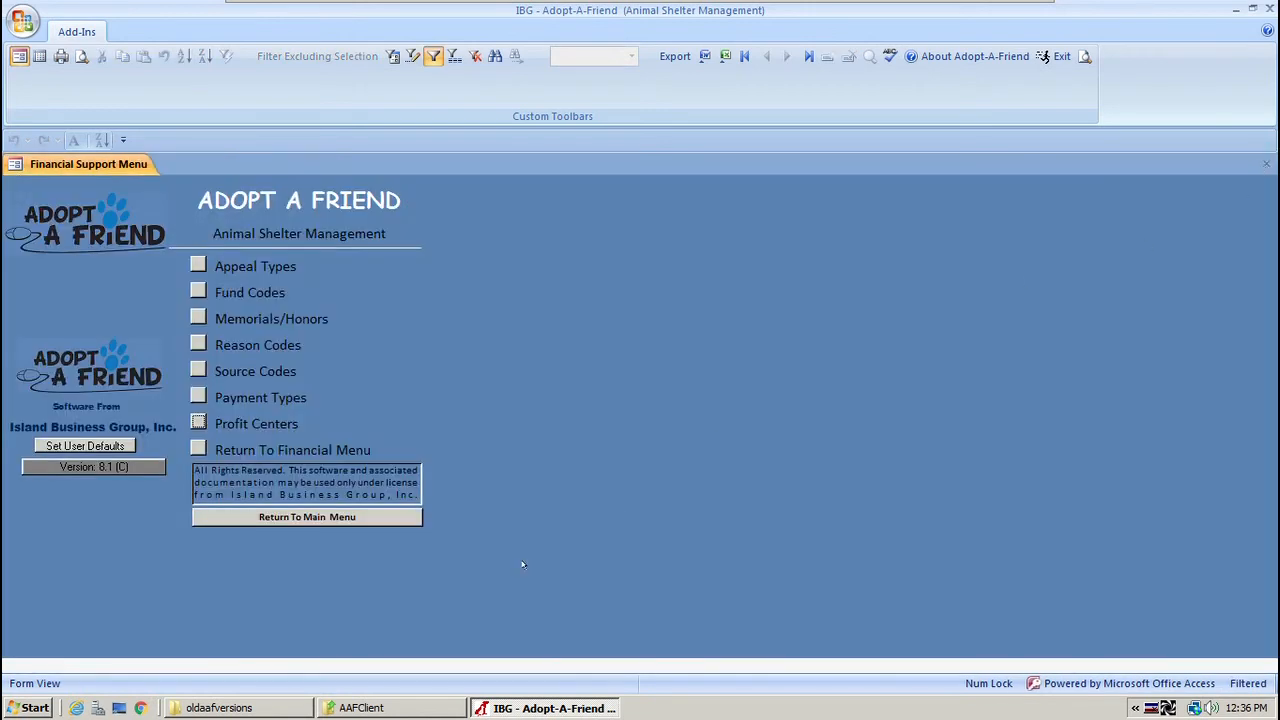